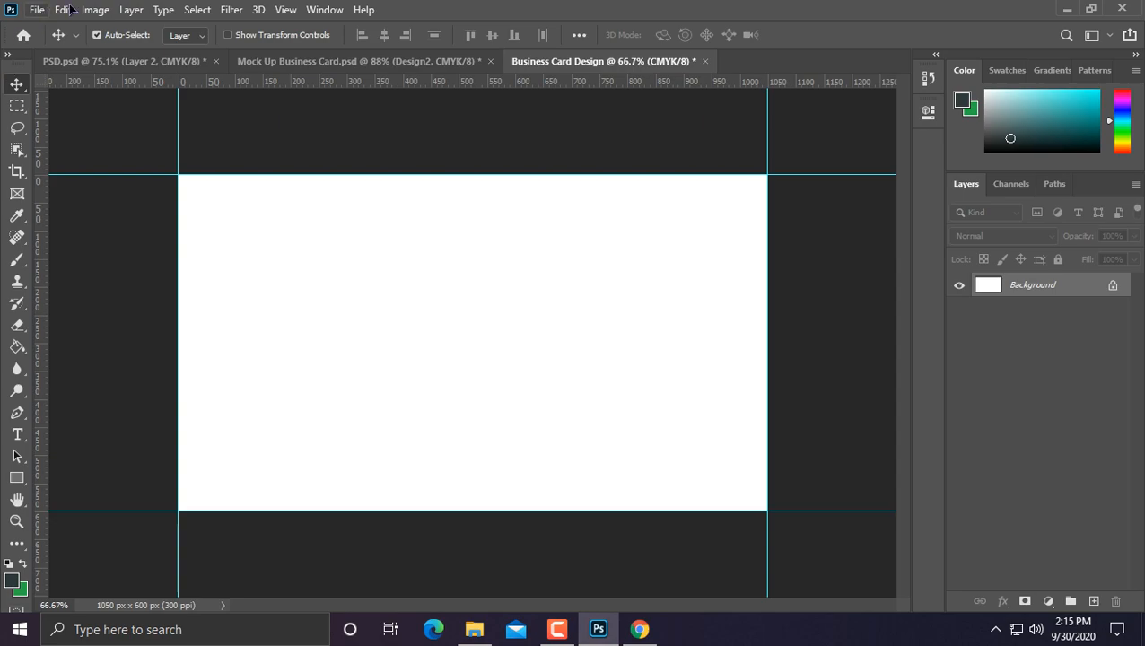
# Switch the canvas size units to inches and enlarge the canvas to 3.75 inches wide by 2.25 inches high.
pyautogui.click(93, 9)
pyautogui.click(112, 151)
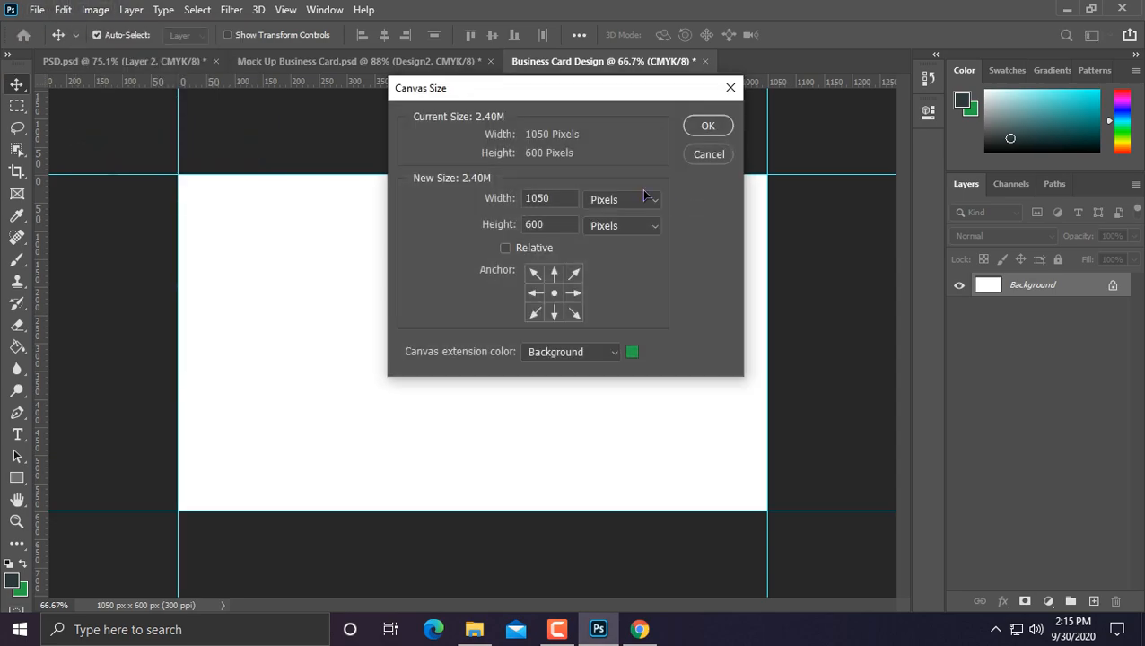
pyautogui.click(643, 203)
pyautogui.click(629, 205)
pyautogui.click(621, 197)
pyautogui.click(609, 198)
pyautogui.click(609, 198)
pyautogui.click(603, 244)
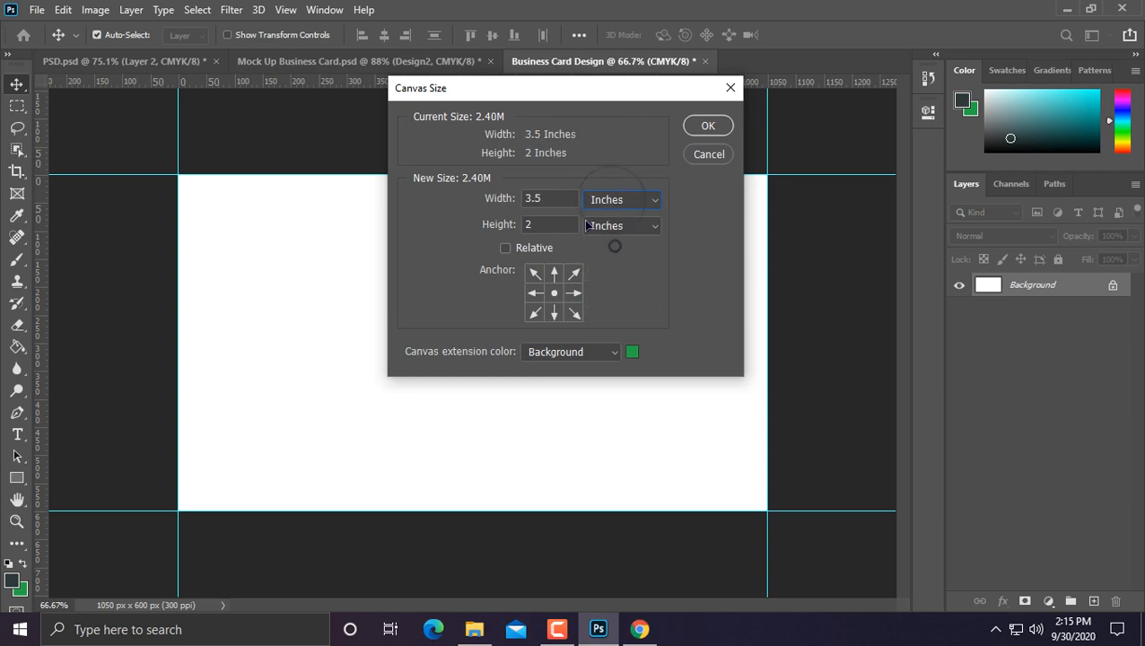
pyautogui.click(550, 195)
pyautogui.press('BackSpace')
pyautogui.write('75')
pyautogui.click(534, 225)
pyautogui.click(708, 125)
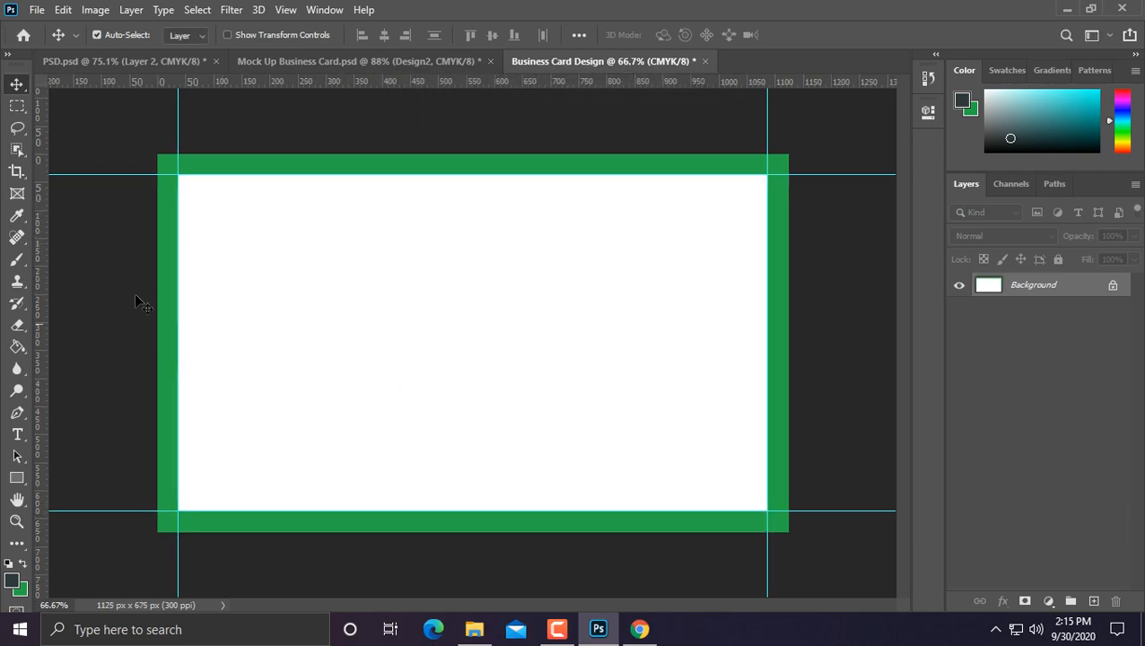
# Add a Solid Color fill layer in dark slate #2d3a3a above the Background layer.
pyautogui.click(1047, 601)
pyautogui.click(1041, 307)
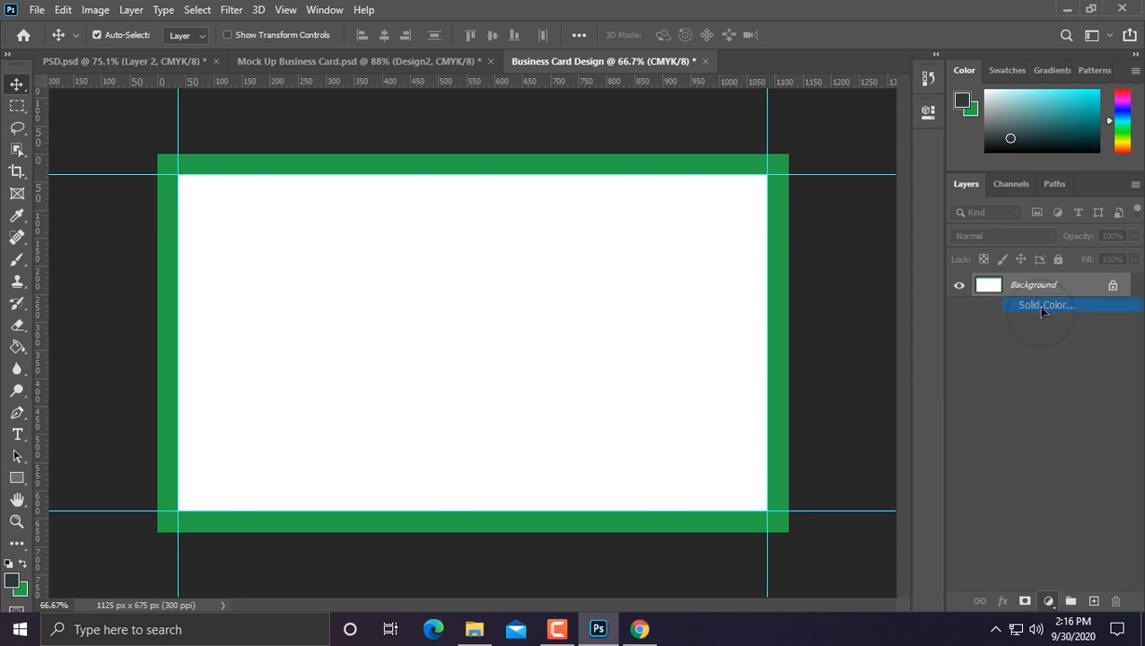
pyautogui.click(12, 577)
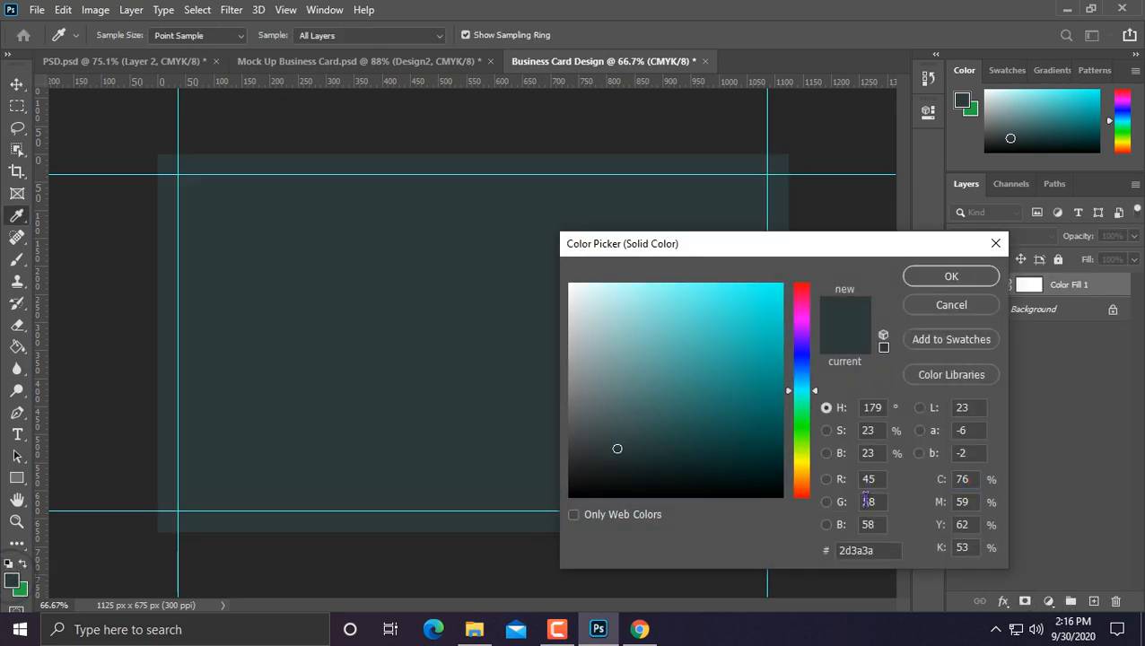
pyautogui.doubleClick(874, 549)
pyautogui.click(950, 275)
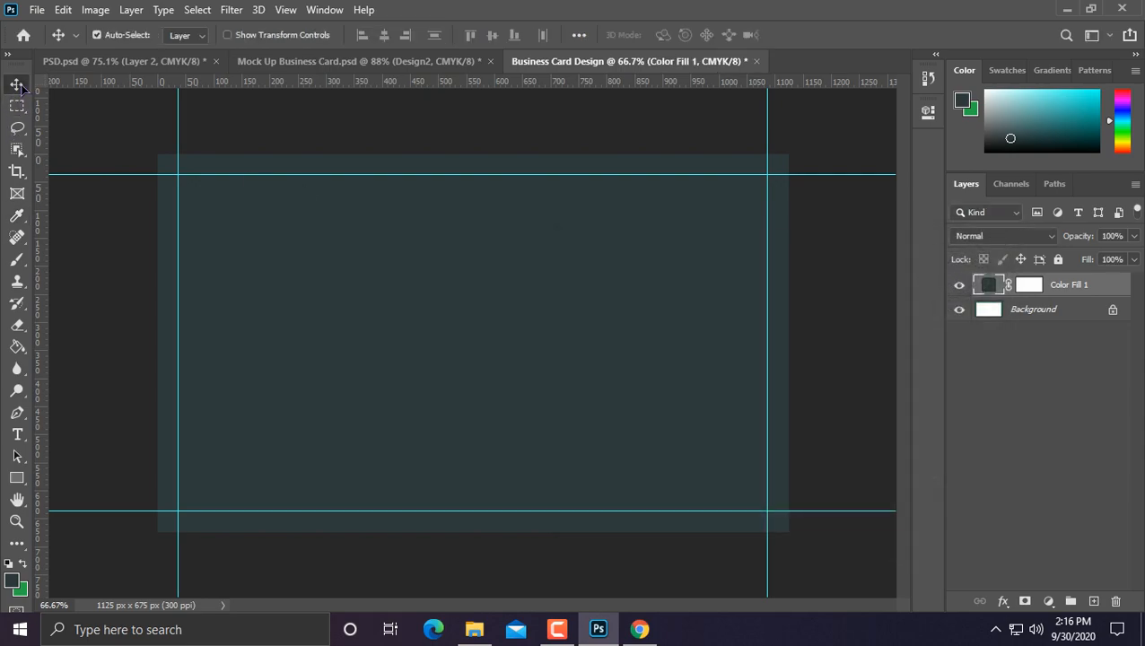
# Draw a green rectangle about 1163 × 123 px as a band across the full width of the card's lower part.
pyautogui.press('g')
pyautogui.press('x')
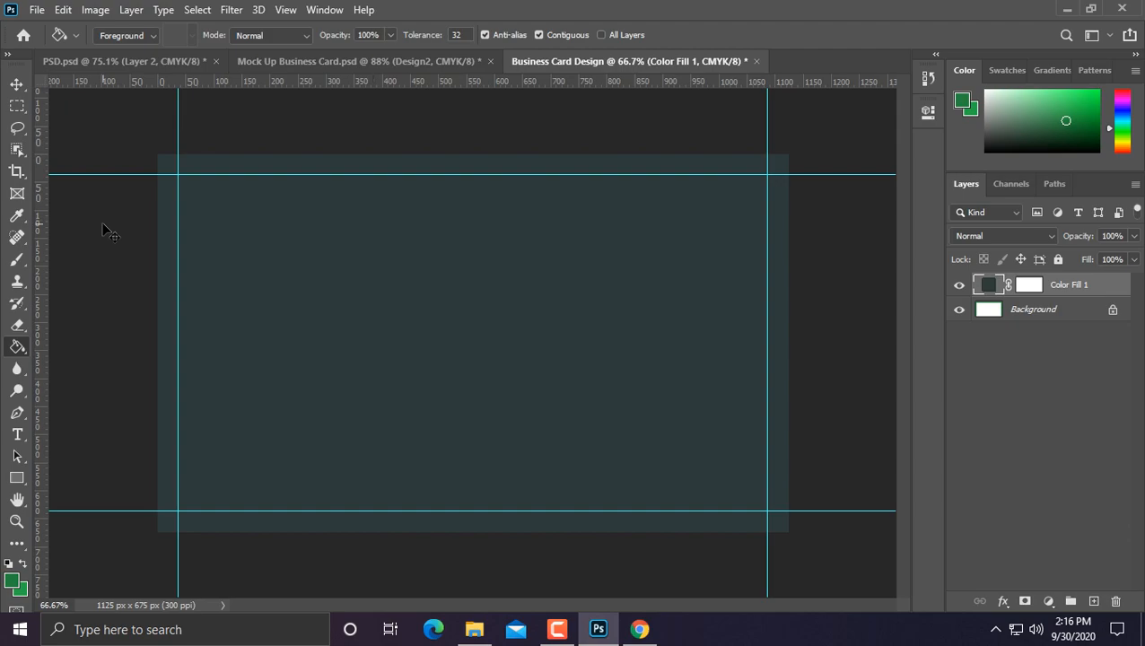
pyautogui.rightClick(16, 477)
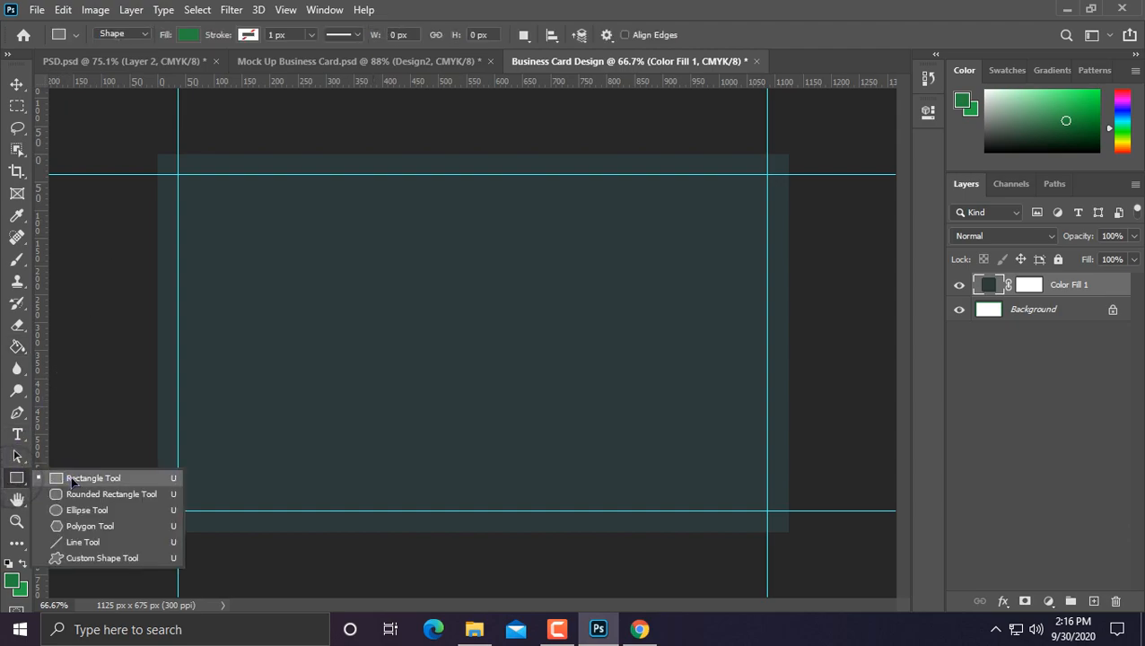
pyautogui.click(81, 477)
pyautogui.moveTo(147, 410); pyautogui.dragTo(800, 478)
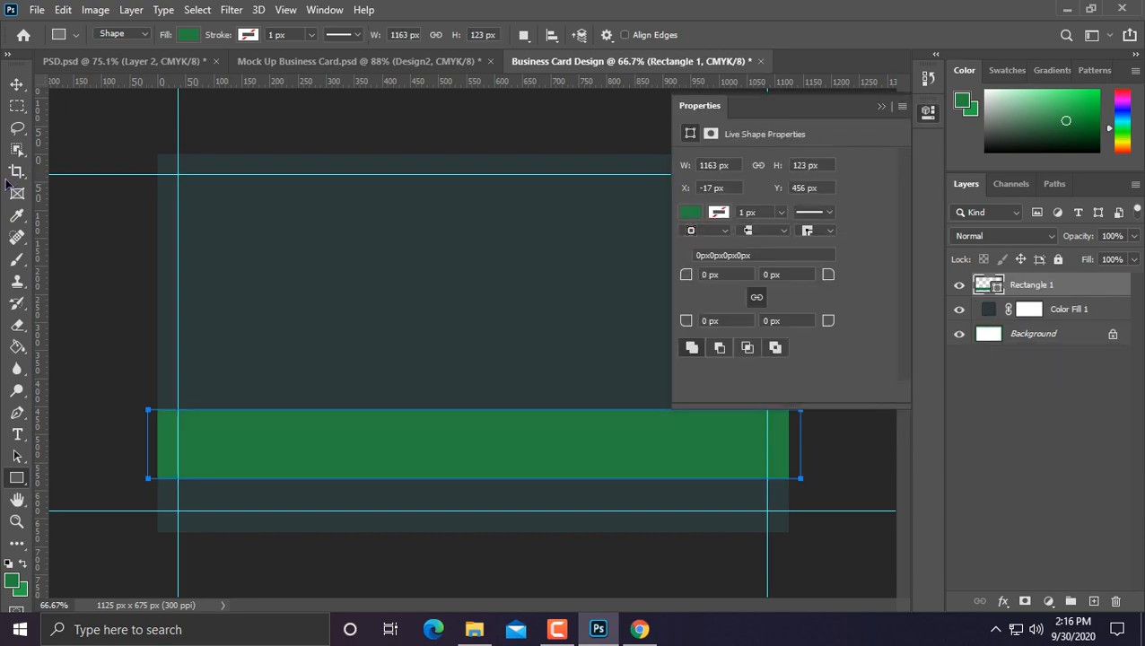
# Center the green band horizontally on the canvas, deselect, and put away the shape properties.
pyautogui.click(16, 84)
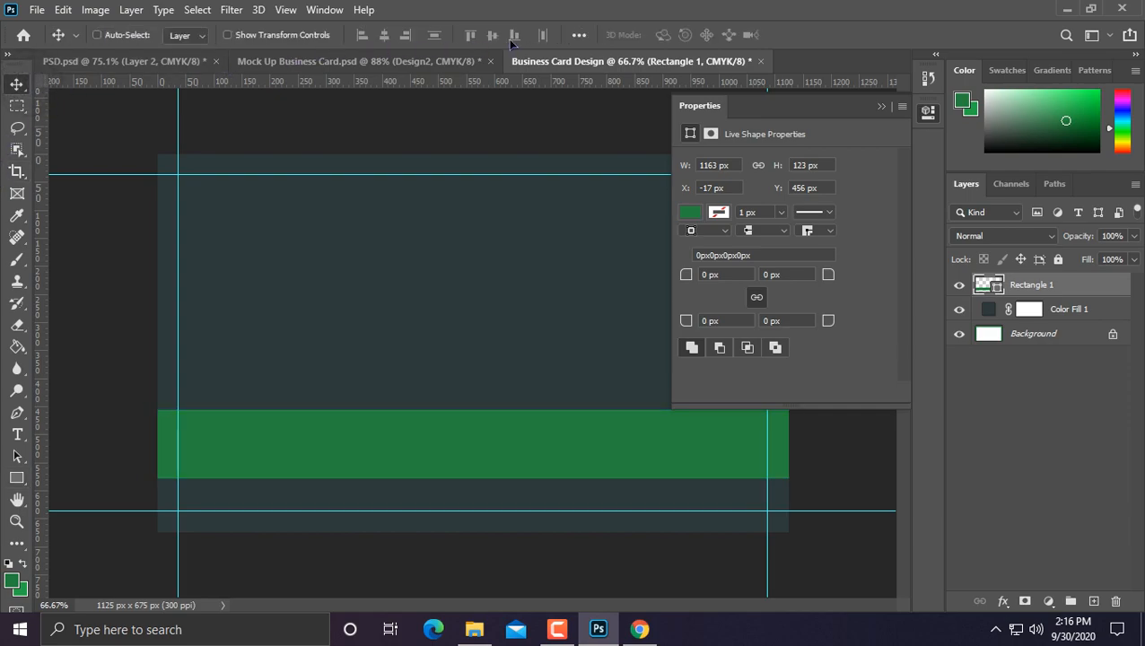
pyautogui.hotkey('ctrl', 'a')
pyautogui.click(383, 34)
pyautogui.hotkey('ctrl', 'd')
pyautogui.scroll(3, 321, 427)
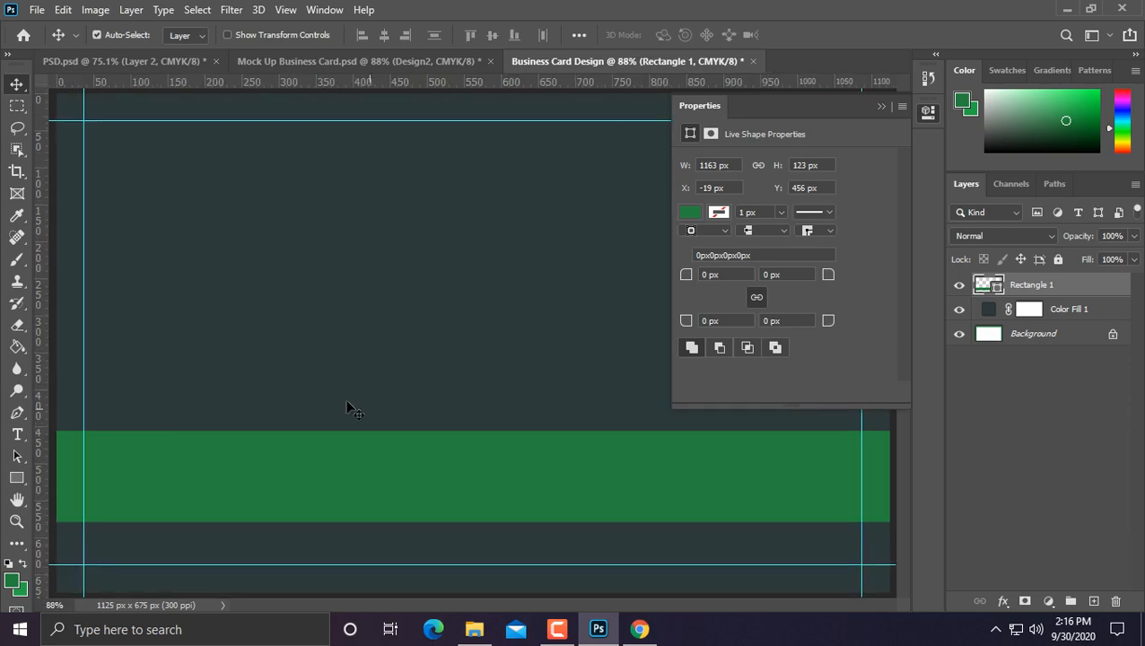
pyautogui.scroll(-1, 363, 405)
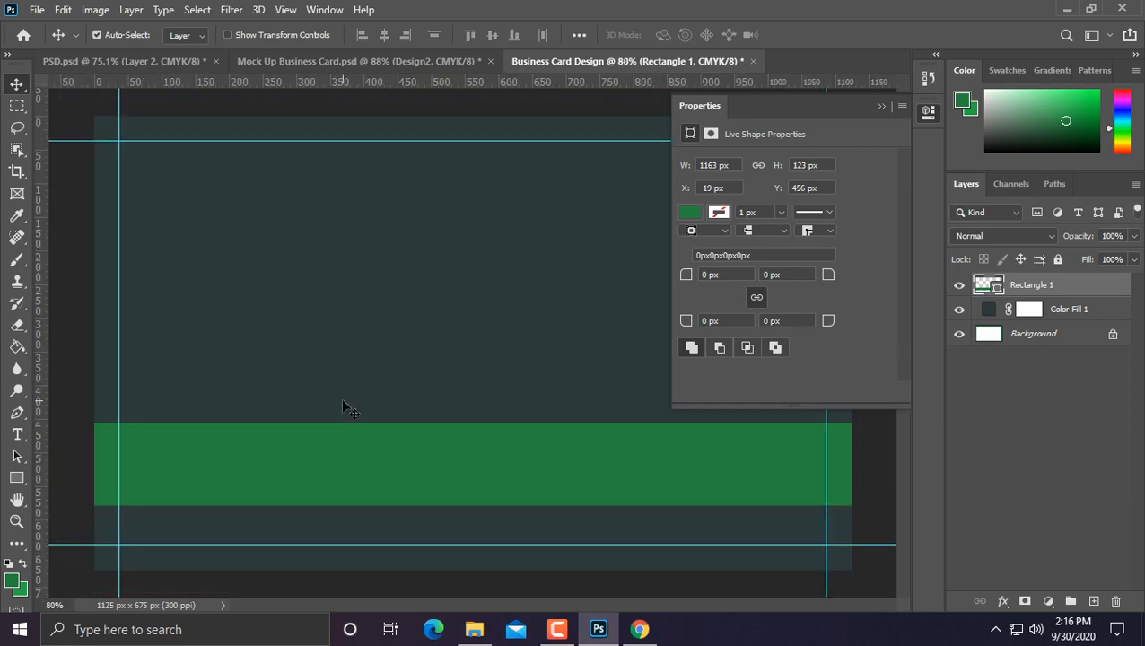
pyautogui.click(881, 107)
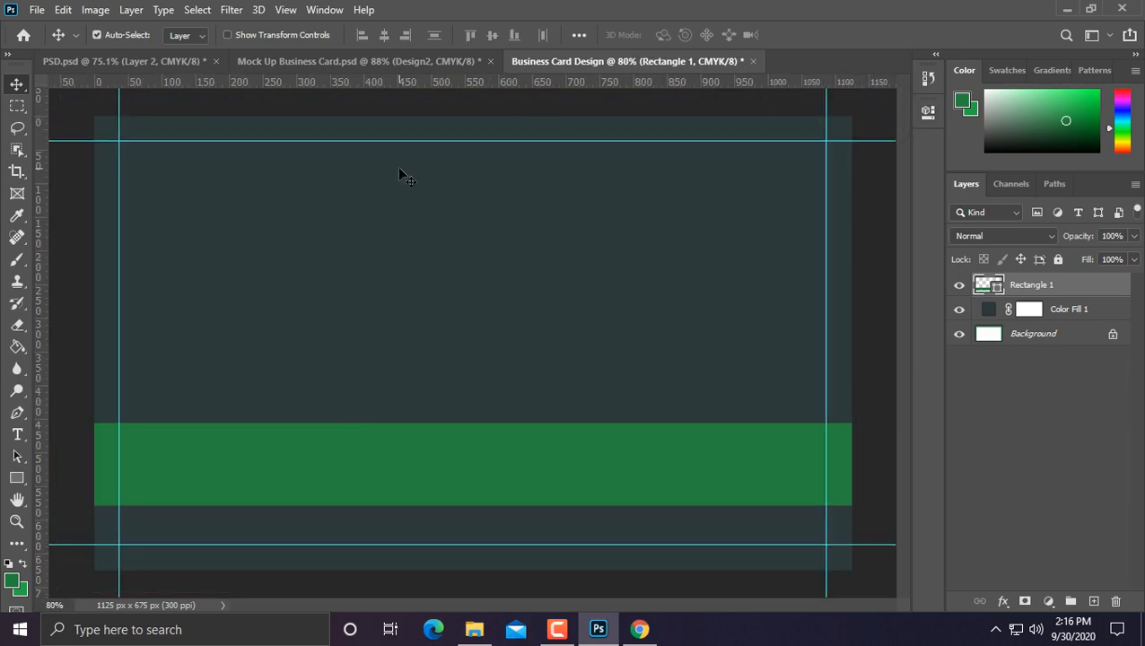
# Start a Pen tool shape with its first anchor point in the empty area above the left part of the green band.
pyautogui.click(17, 413)
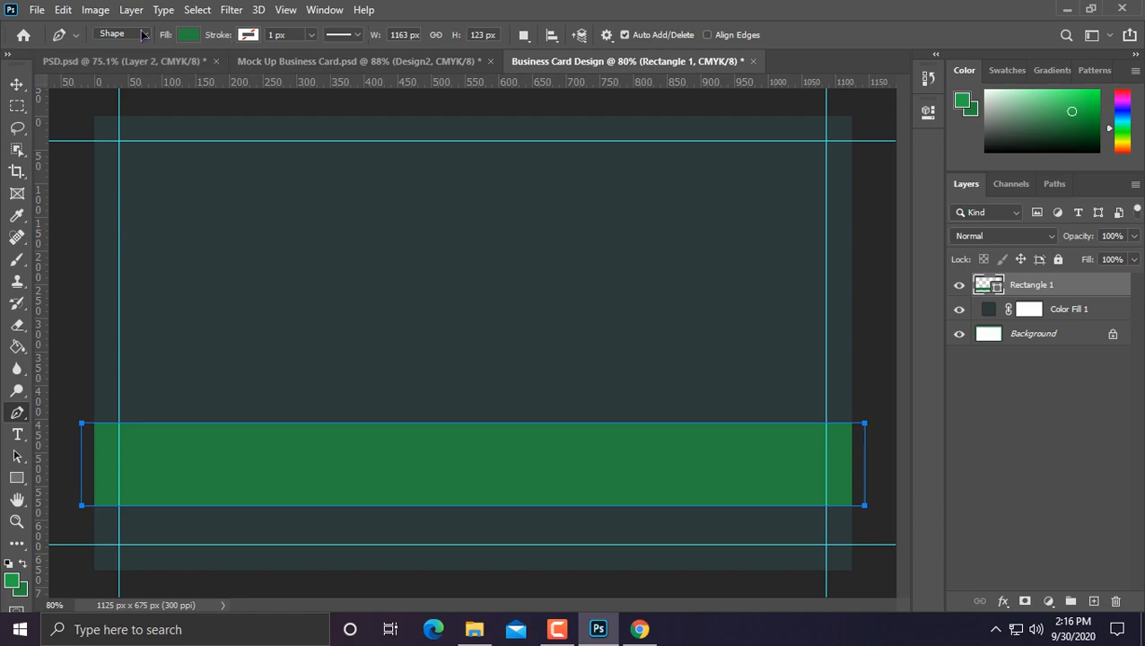
pyautogui.click(244, 213)
pyautogui.click(278, 213)
pyautogui.click(365, 336)
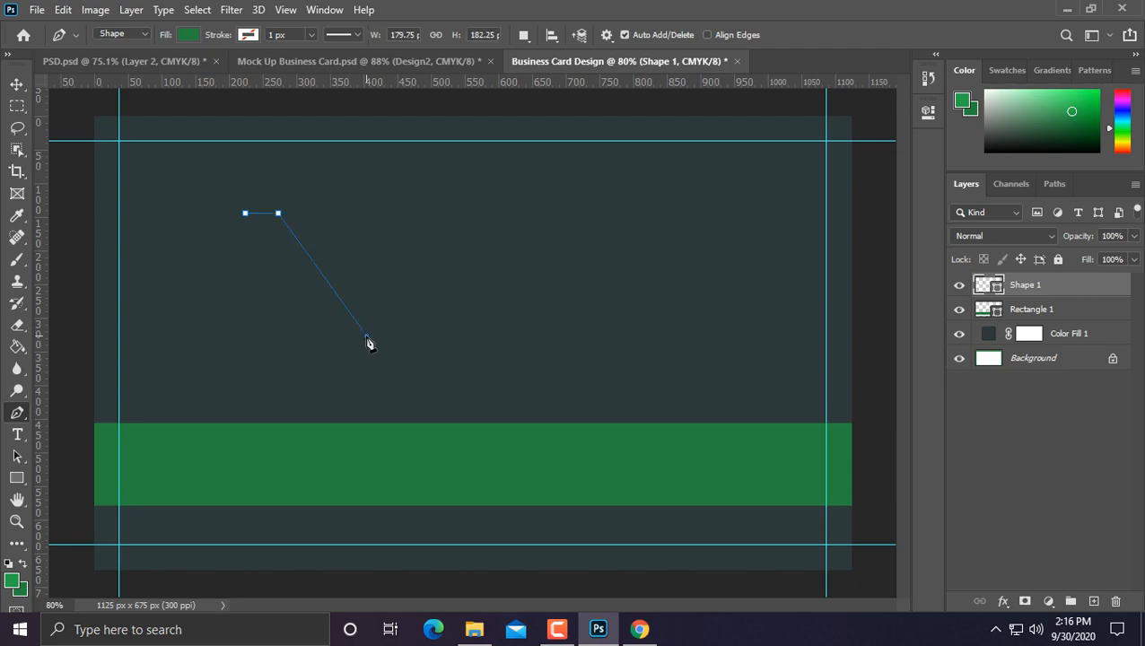
pyautogui.click(302, 340)
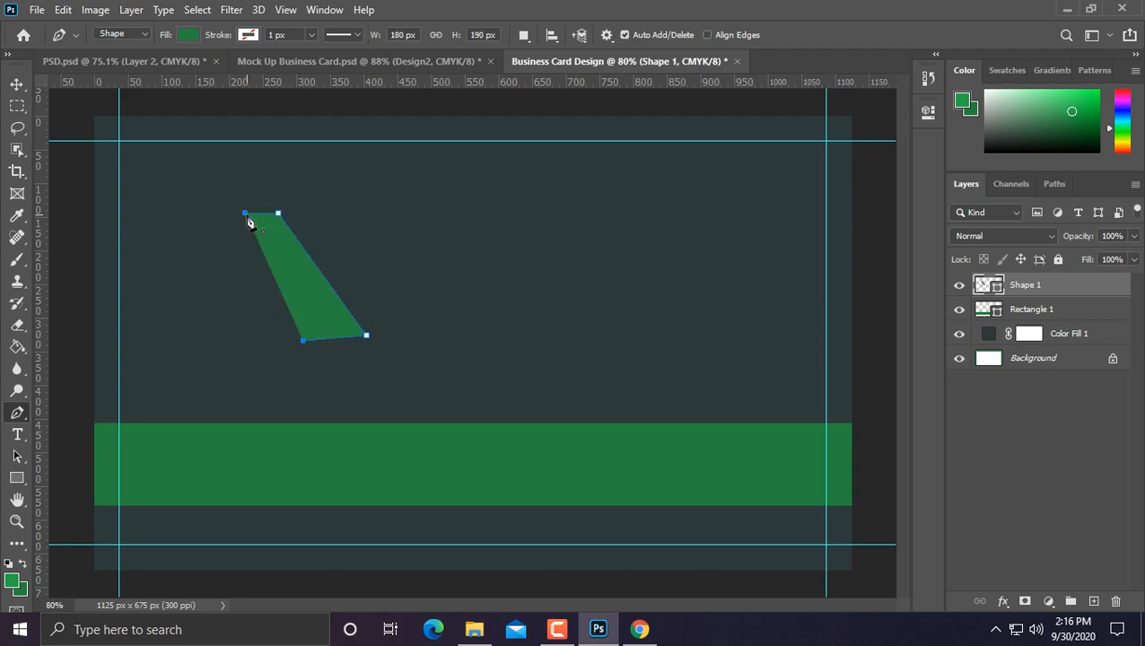
pyautogui.hotkey('ctrl', 'z')
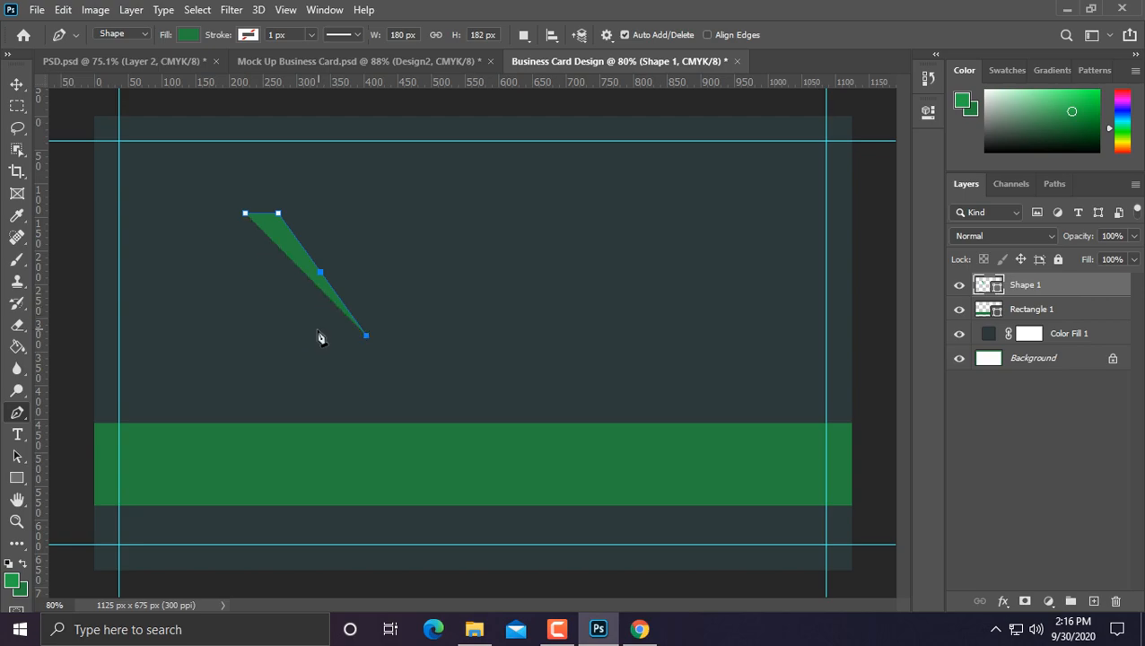
pyautogui.hotkey('ctrl', 'z')
pyautogui.hotkey('ctrl', 'z')
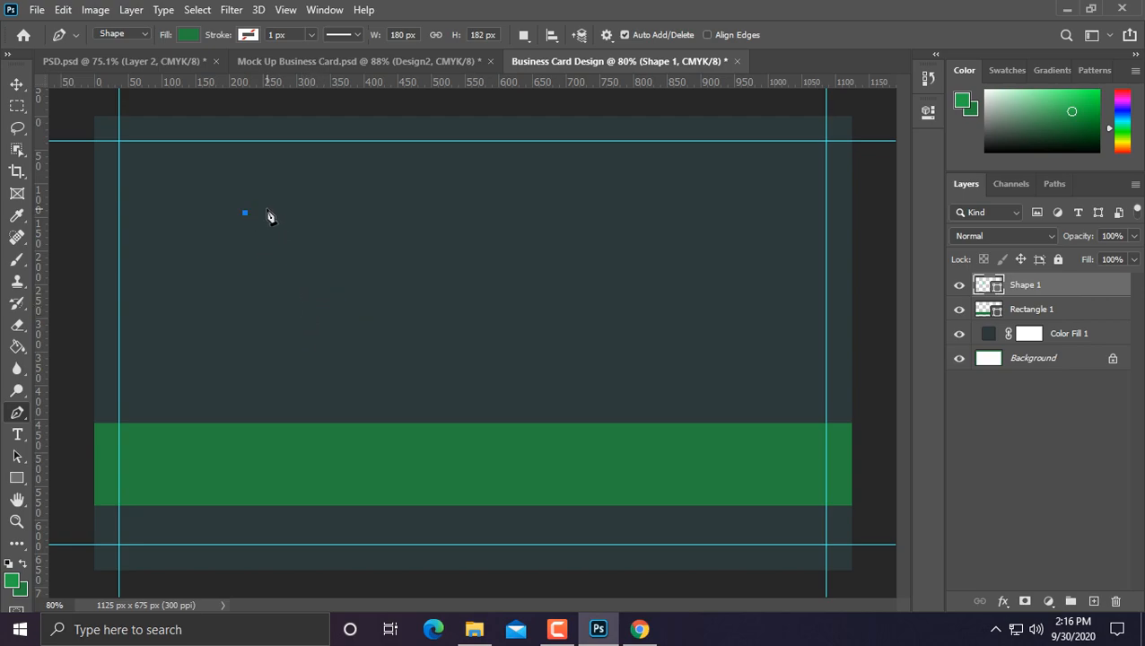
# Complete the pen outline as a closed, slanted four-point shape about 204 × 162 px with a narrow top and wider base.
pyautogui.click(275, 213)
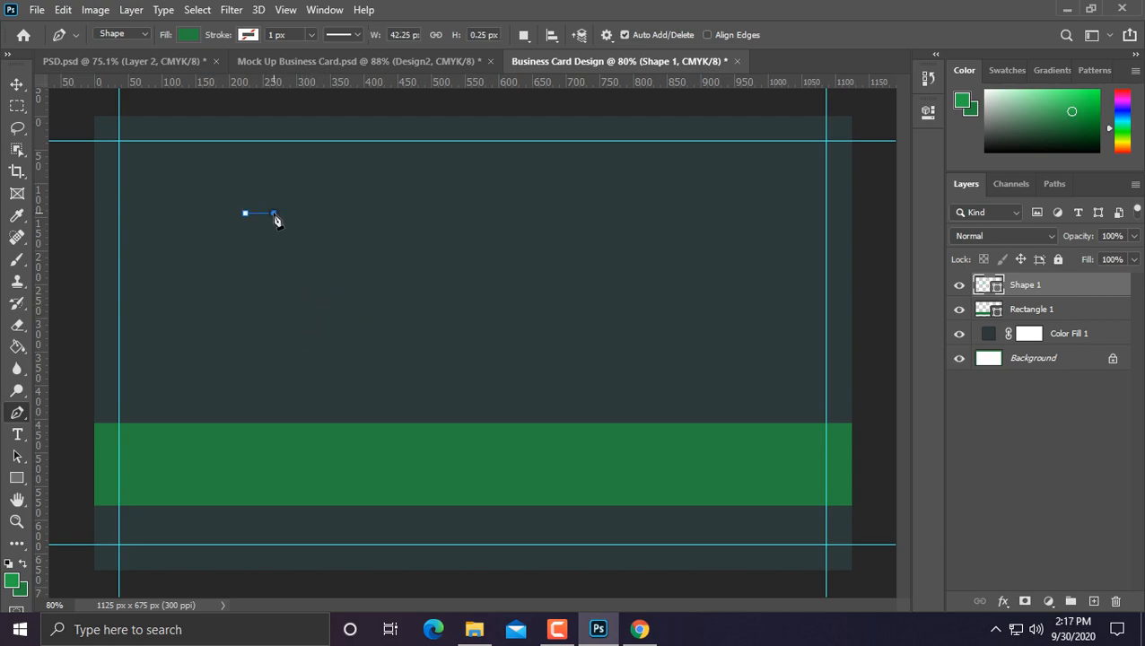
pyautogui.click(381, 322)
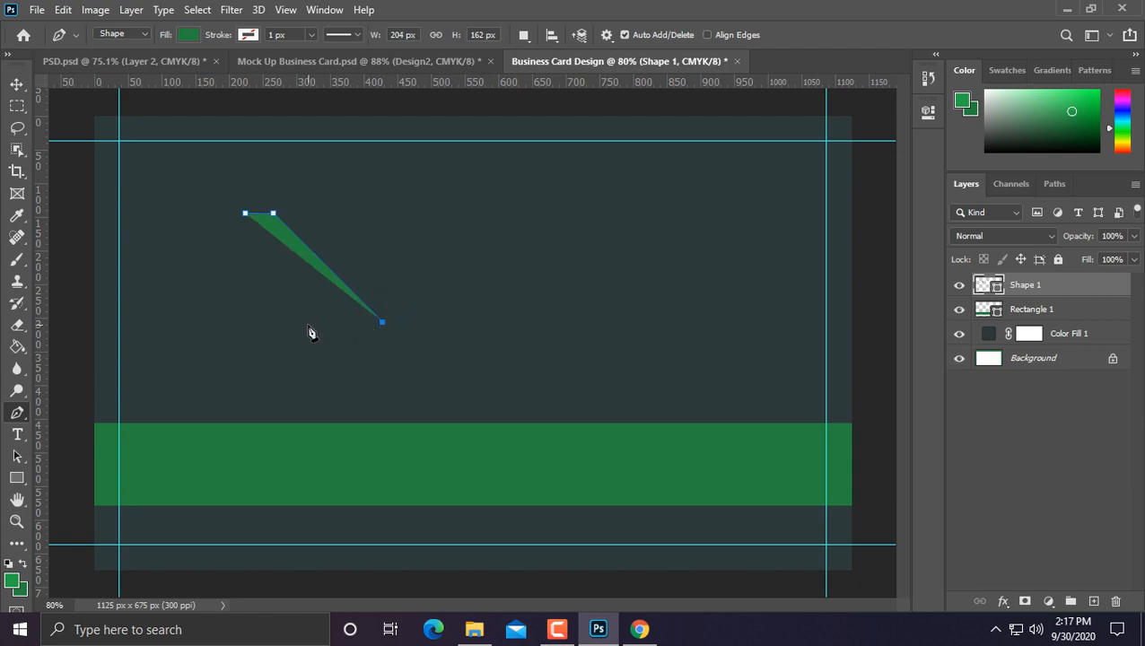
pyautogui.click(248, 220)
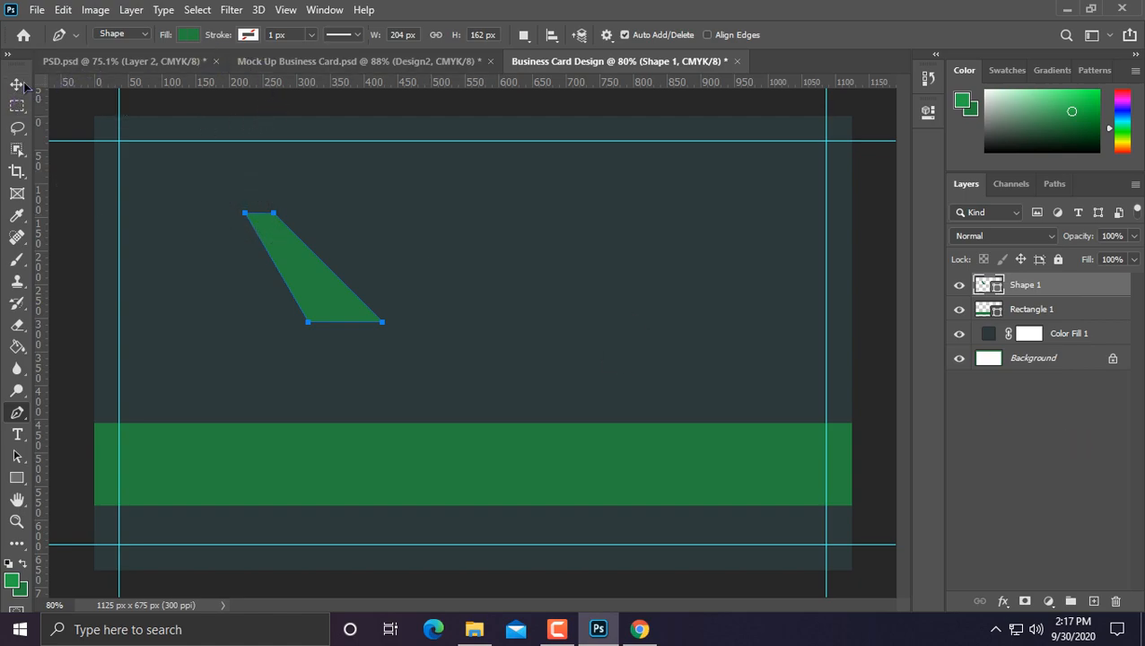
# Recolor the slanted shape with the brighter green #28a84a.
pyautogui.press('v')
pyautogui.doubleClick(986, 285)
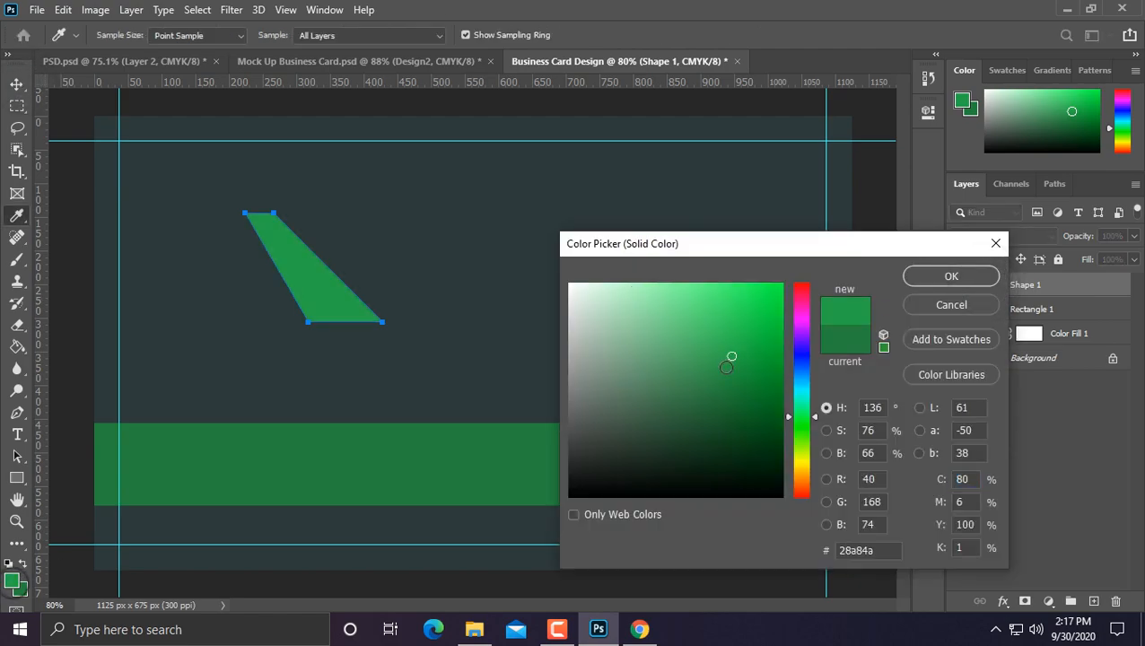
pyautogui.click(947, 275)
# Move the slanted shape onto the left part of the green band, scale it to about 112% and pull its right corners inward.
pyautogui.moveTo(329, 271); pyautogui.dragTo(255, 490)
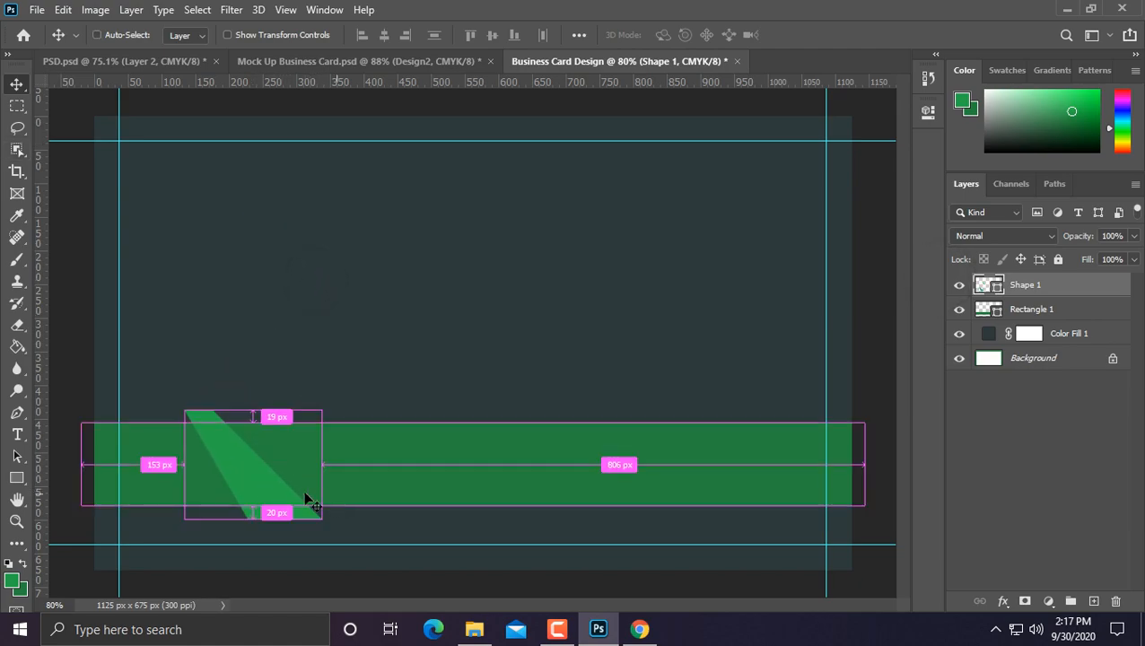
pyautogui.hotkey('ctrl', 't')
pyautogui.moveTo(252, 408); pyautogui.dragTo(252, 403)
pyautogui.moveTo(329, 526); pyautogui.dragTo(312, 524)
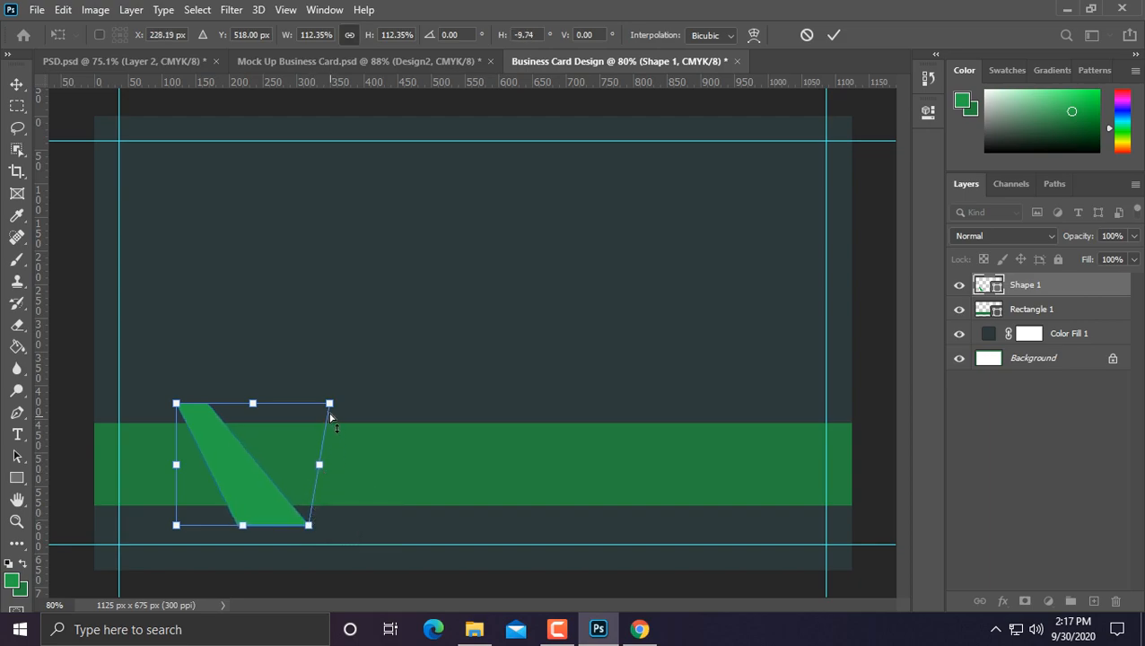
pyautogui.moveTo(330, 409); pyautogui.dragTo(323, 405)
pyautogui.press('Return')
# Reposition and enlarge the slanted shape with Free Transform so it extends farther above and below the green band.
pyautogui.scroll(3, 351, 396)
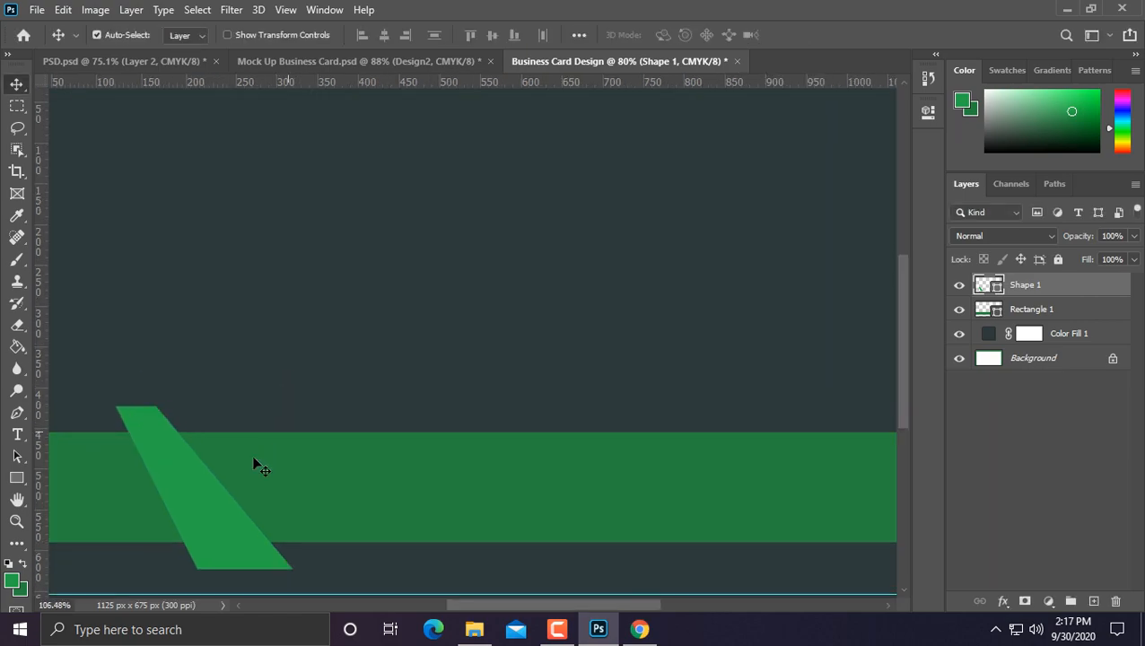
pyautogui.moveTo(396, 359); pyautogui.dragTo(396, 355)
pyautogui.hotkey('ctrl', 't')
pyautogui.moveTo(309, 311)
pyautogui.mouseDown()
pyautogui.moveTo(298, 283)
pyautogui.moveTo(300, 293)
pyautogui.mouseUp()
pyautogui.moveTo(419, 499); pyautogui.dragTo(388, 460)
pyautogui.press('Return')
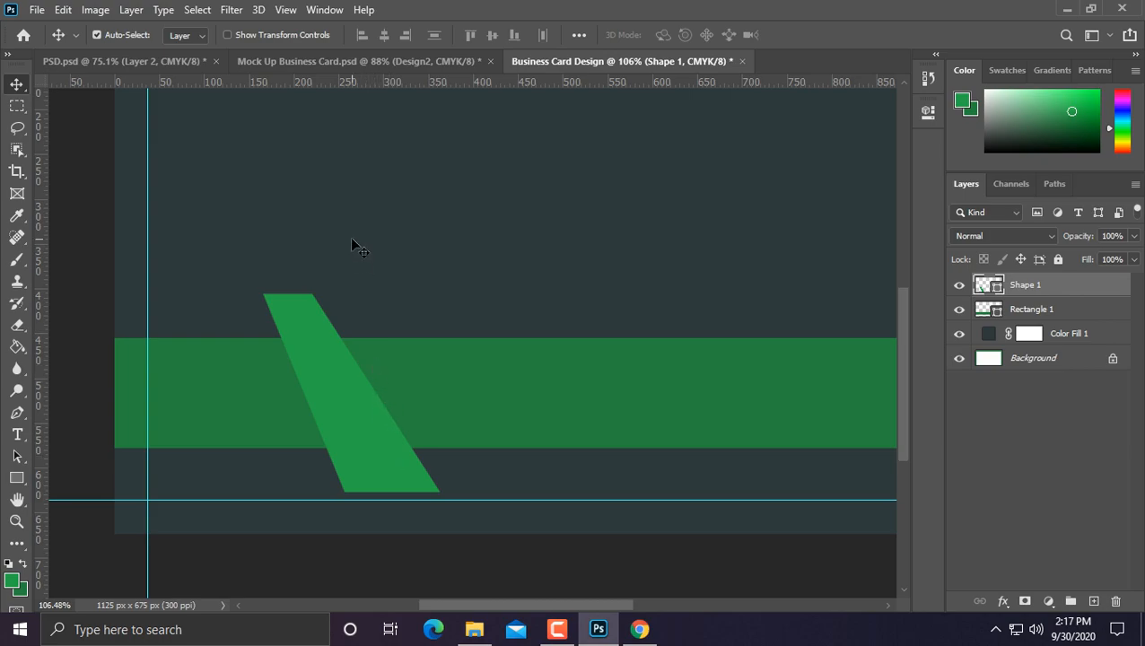
# Distort the slanted shape by moving its lower corners rightward and its upper right corner inward, and nudge it slightly left.
pyautogui.hotkey('ctrl', '0')
pyautogui.hotkey('ctrl', 't')
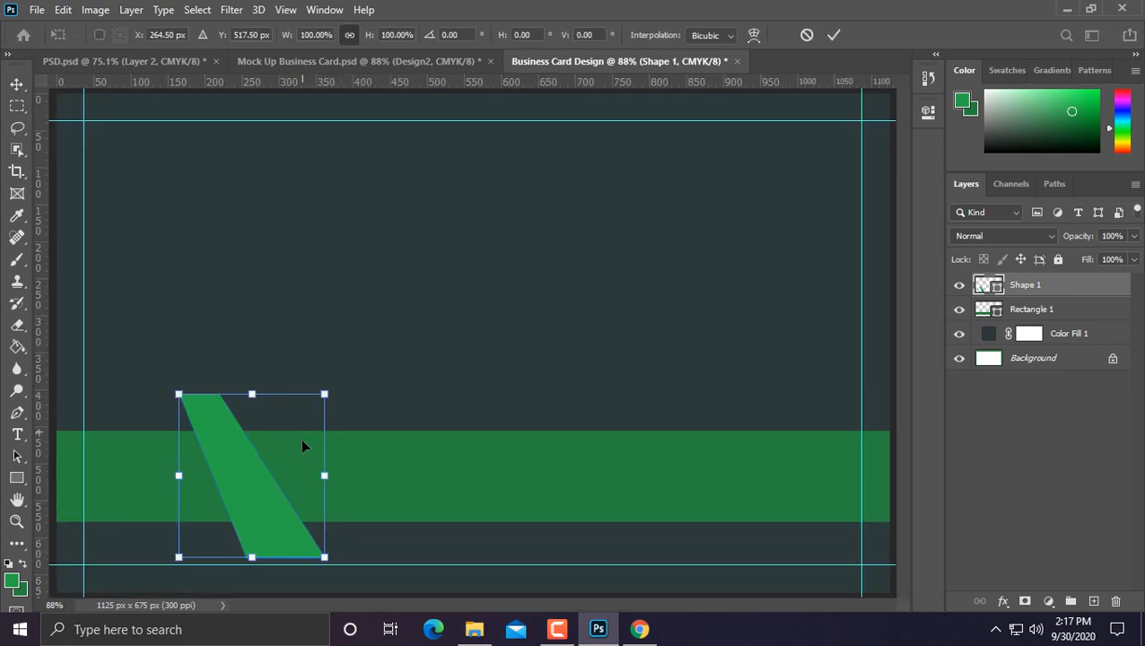
pyautogui.scroll(3, 304, 438)
pyautogui.moveTo(145, 575); pyautogui.dragTo(184, 576)
pyautogui.moveTo(336, 359); pyautogui.dragTo(323, 359)
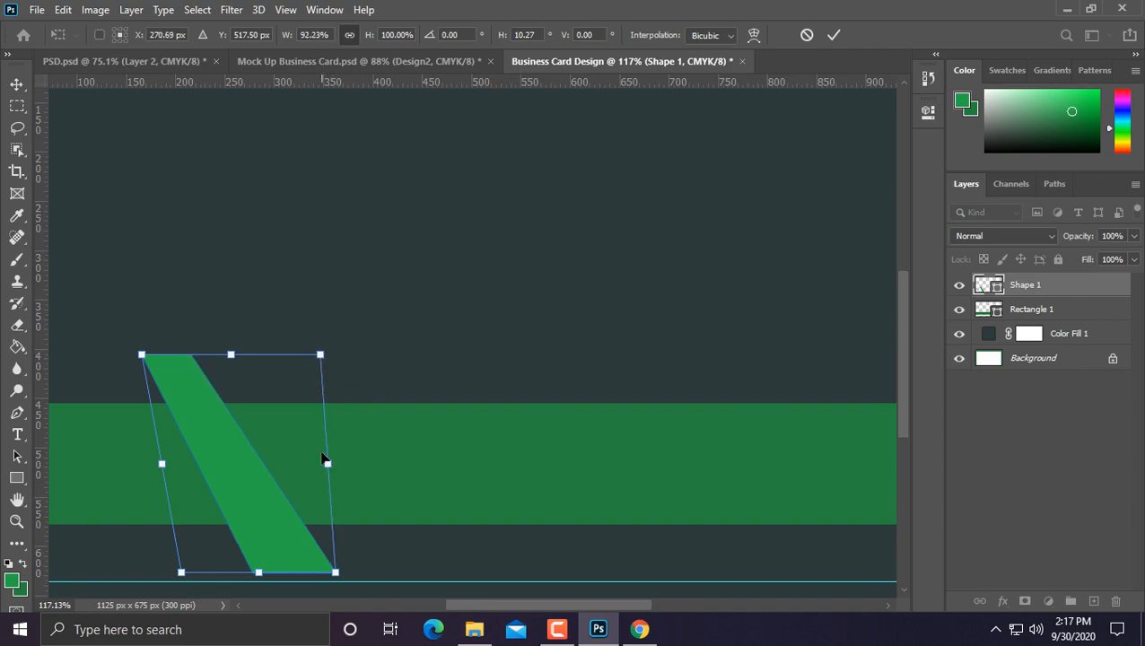
pyautogui.moveTo(338, 577); pyautogui.dragTo(350, 578)
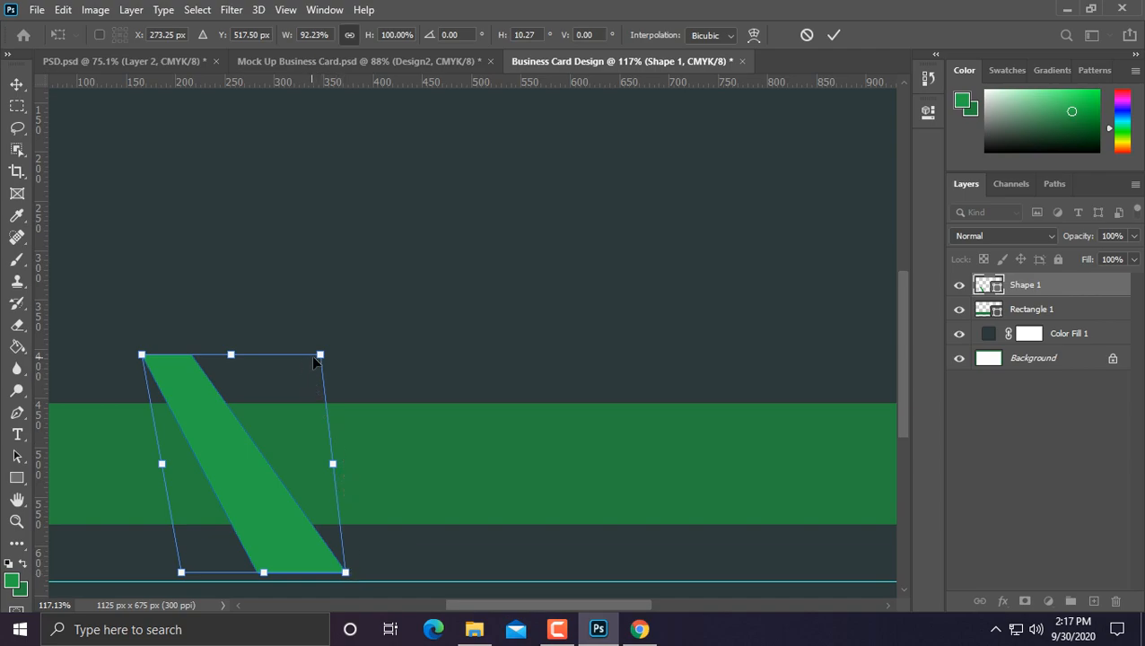
pyautogui.moveTo(320, 359); pyautogui.dragTo(307, 363)
pyautogui.press('Return')
pyautogui.scroll(-4, 269, 380)
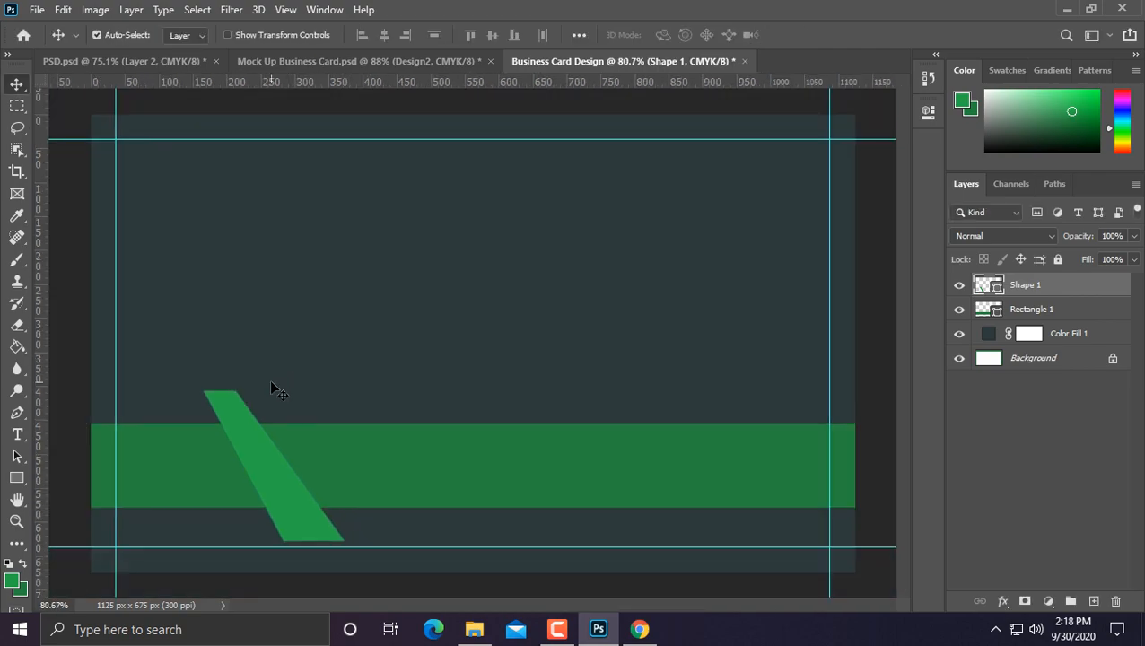
pyautogui.moveTo(275, 463); pyautogui.dragTo(271, 462)
# Draw a closed triangular fold about 60 by 51 px with the Pen tool, from the slanted shape's upper left corner down to the green band.
pyautogui.scroll(4, 235, 466)
pyautogui.scroll(1, 373, 418)
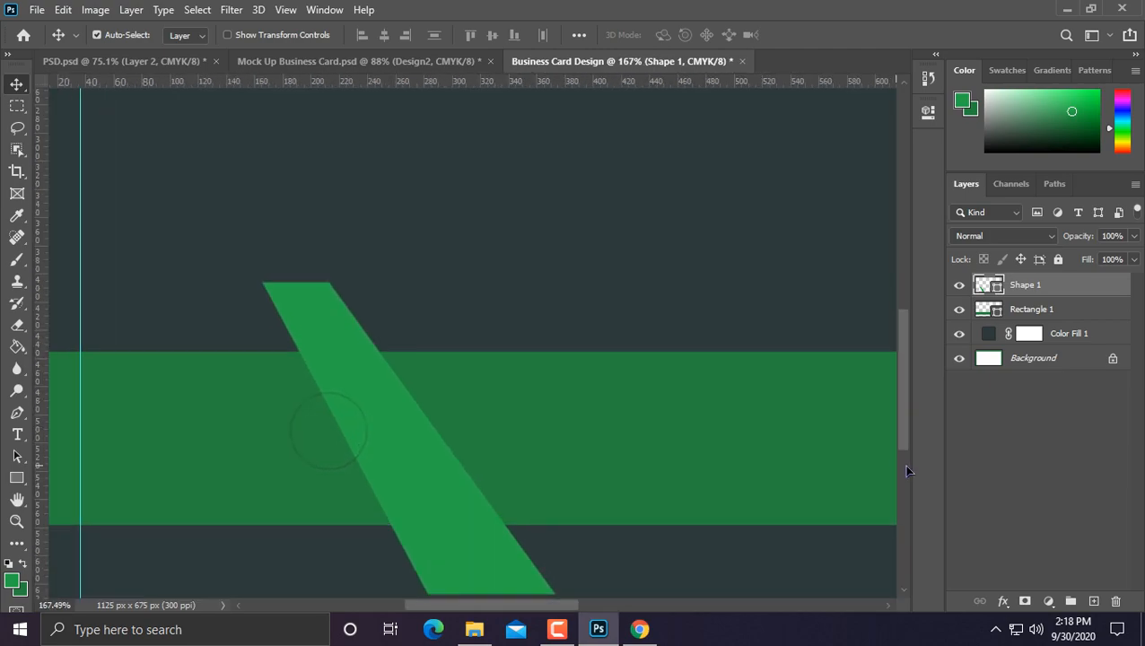
pyautogui.click(1026, 434)
pyautogui.scroll(1, 366, 357)
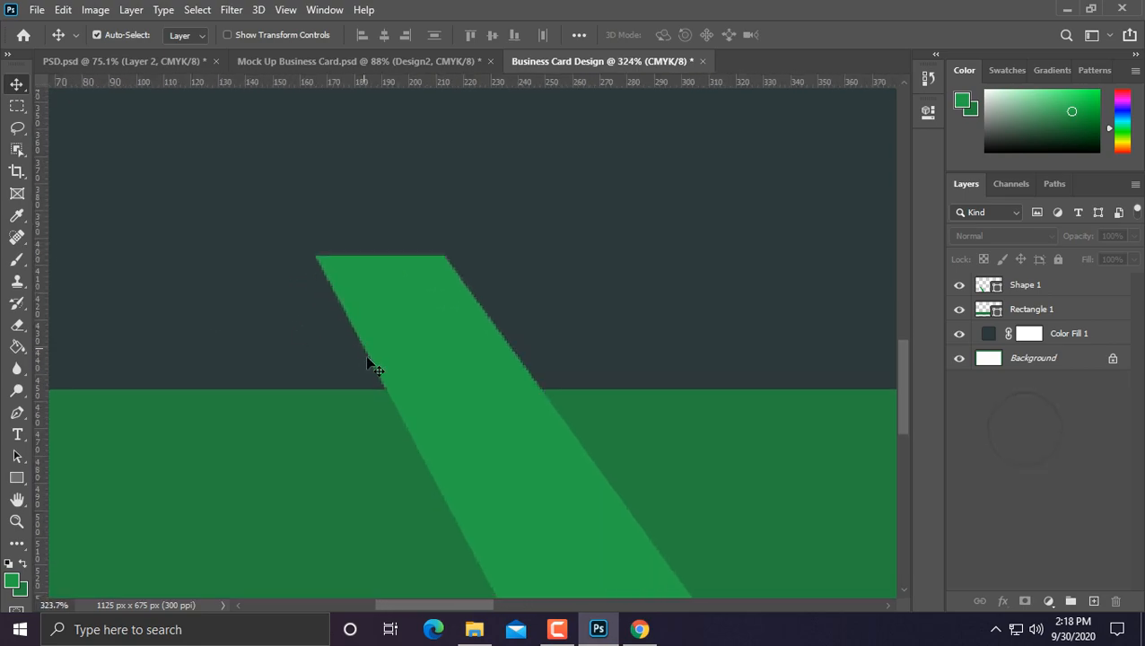
pyautogui.scroll(-3, 376, 370)
pyautogui.scroll(1, 445, 414)
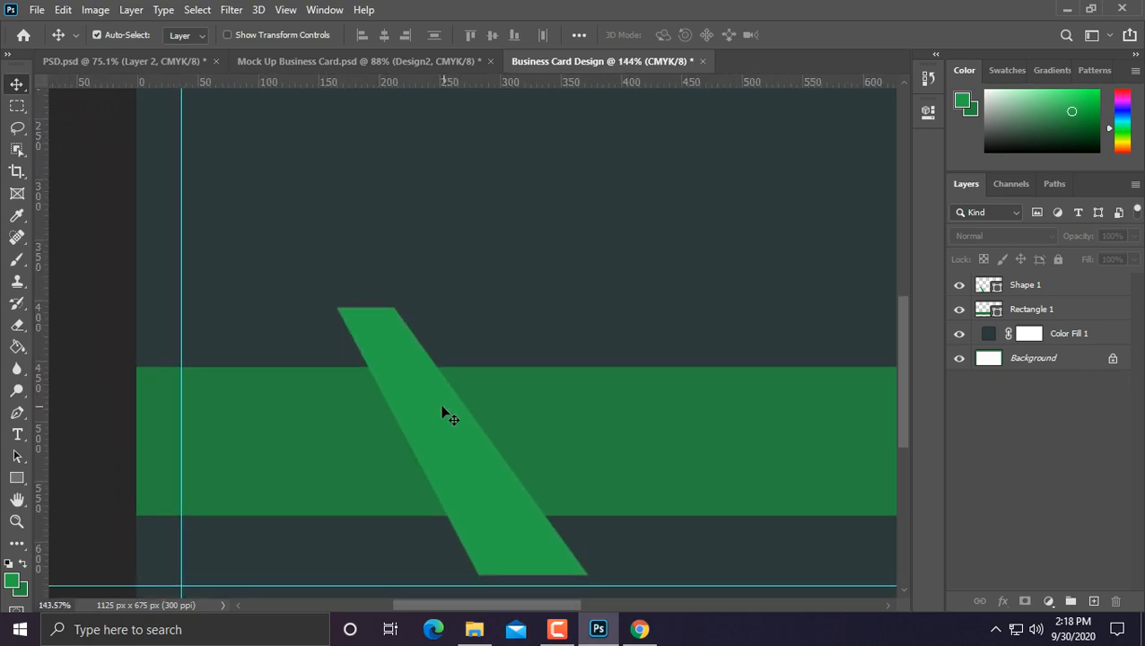
pyautogui.scroll(8, 327, 301)
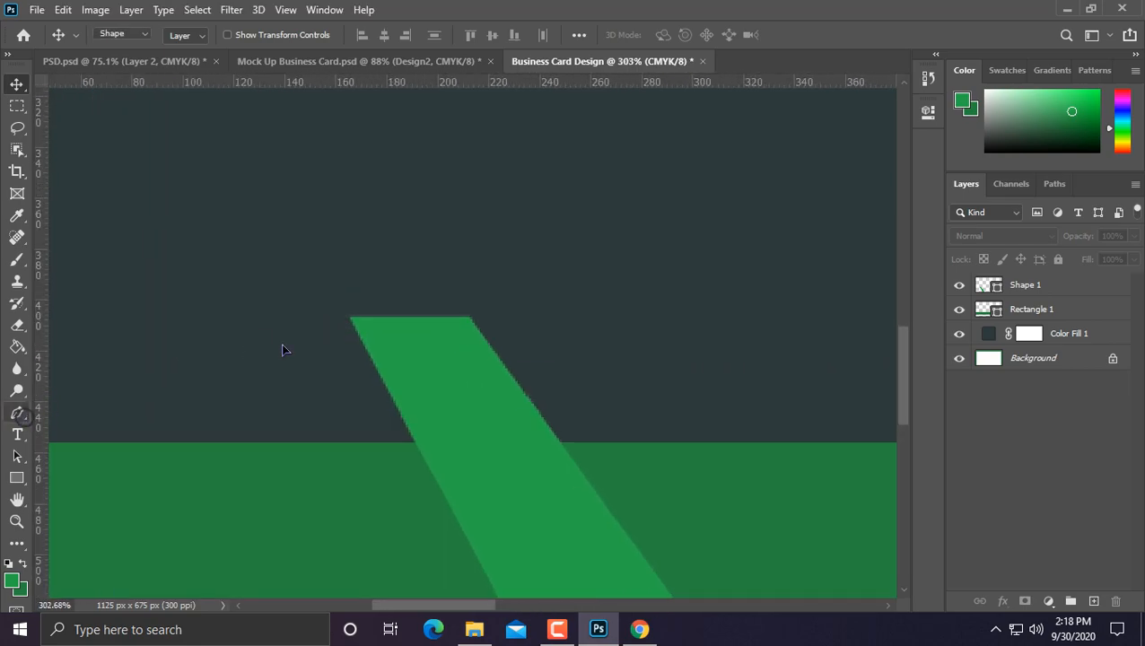
pyautogui.press('p')
pyautogui.scroll(4, 320, 337)
pyautogui.click(363, 310)
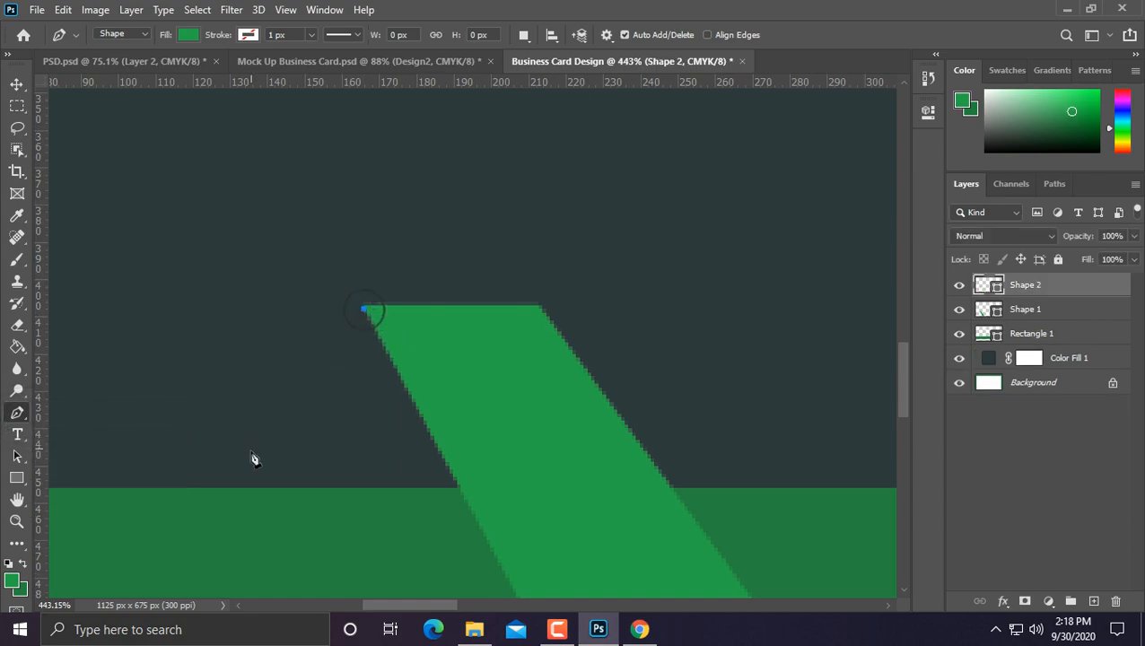
pyautogui.click(266, 499)
pyautogui.click(491, 495)
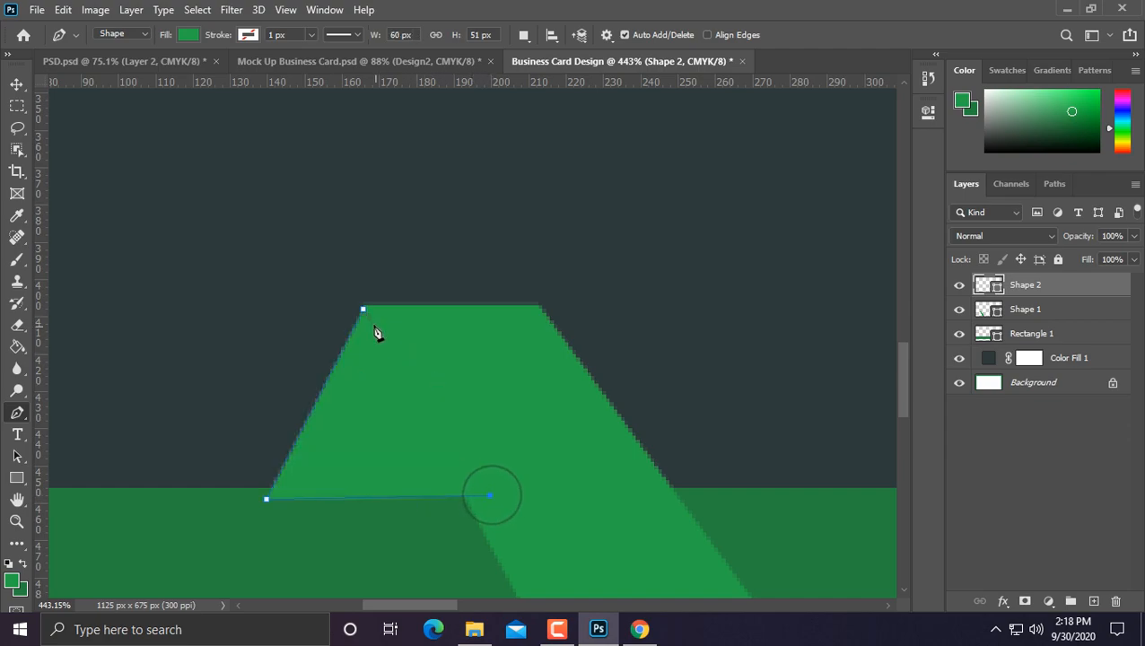
pyautogui.scroll(3, 373, 319)
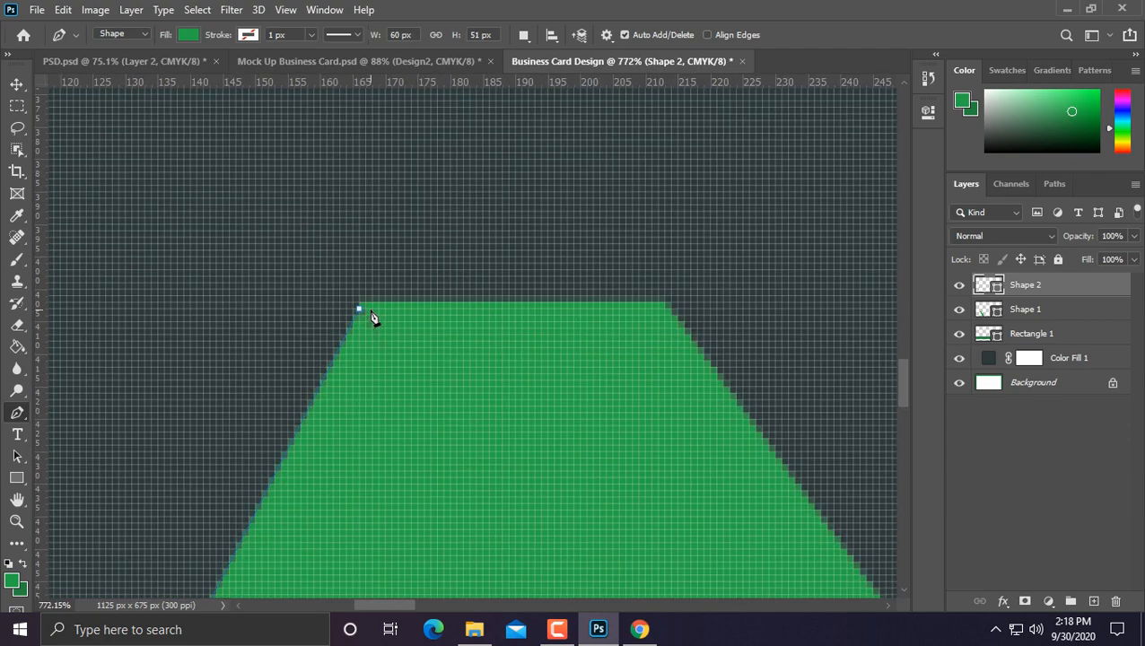
pyautogui.click(360, 307)
pyautogui.scroll(-4, 373, 327)
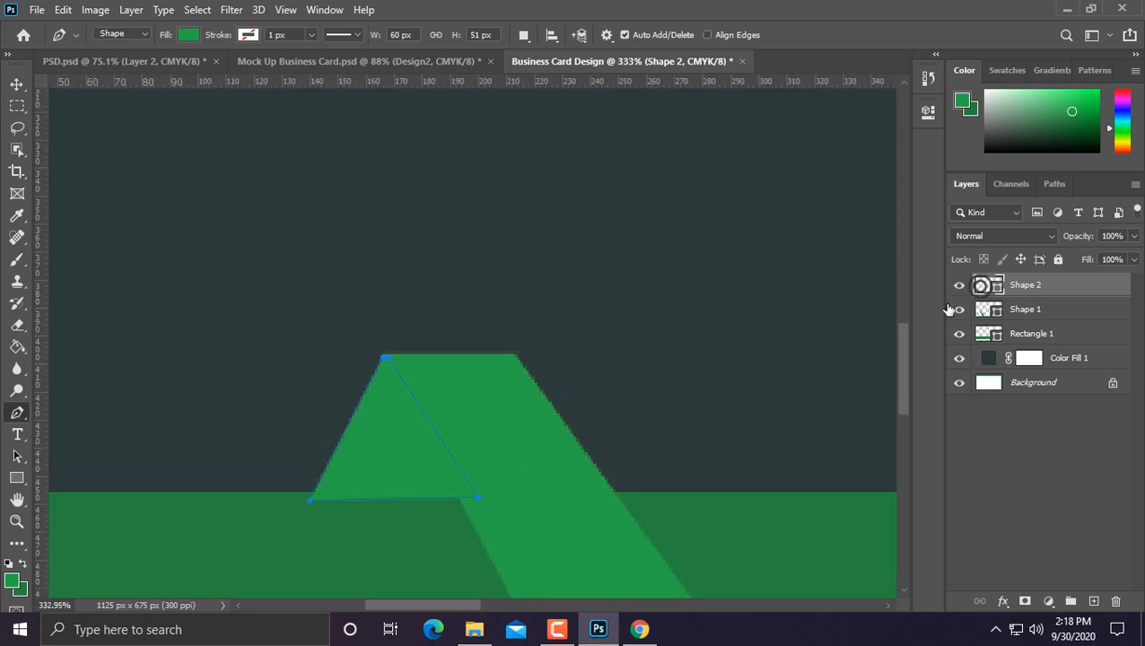
# Recolor the triangle dark green #19552a and place its layer beneath the green band's layer, Rectangle 1.
pyautogui.doubleClick(980, 285)
pyautogui.click(404, 539)
pyautogui.moveTo(726, 417); pyautogui.dragTo(723, 427)
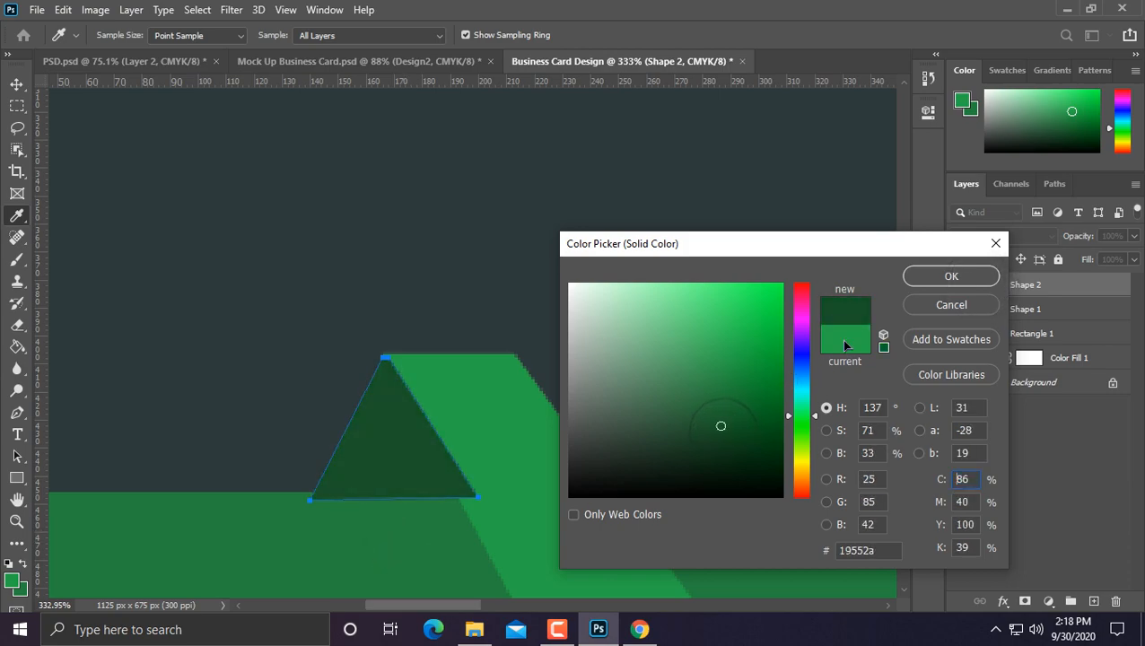
pyautogui.click(932, 278)
pyautogui.moveTo(1042, 294); pyautogui.dragTo(1032, 344)
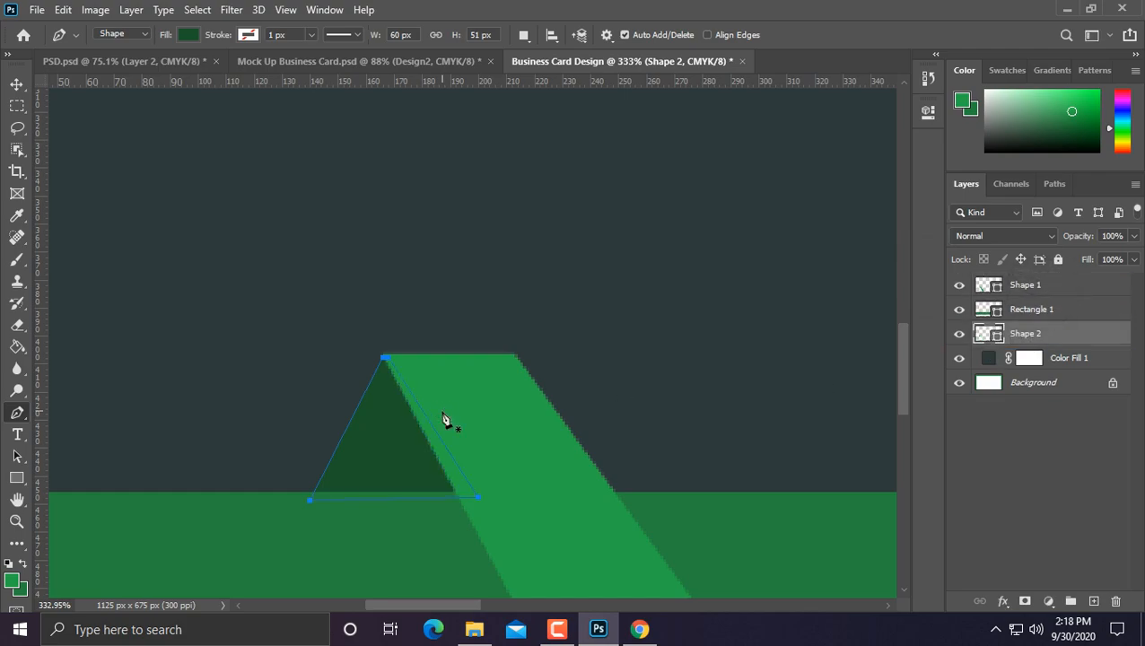
# Duplicate the dark triangle, flip the copy both horizontally and vertically, and place it at the slanted shape's lower right corner below the band.
pyautogui.scroll(-2, 442, 407)
pyautogui.click(17, 84)
pyautogui.scroll(-9, 351, 382)
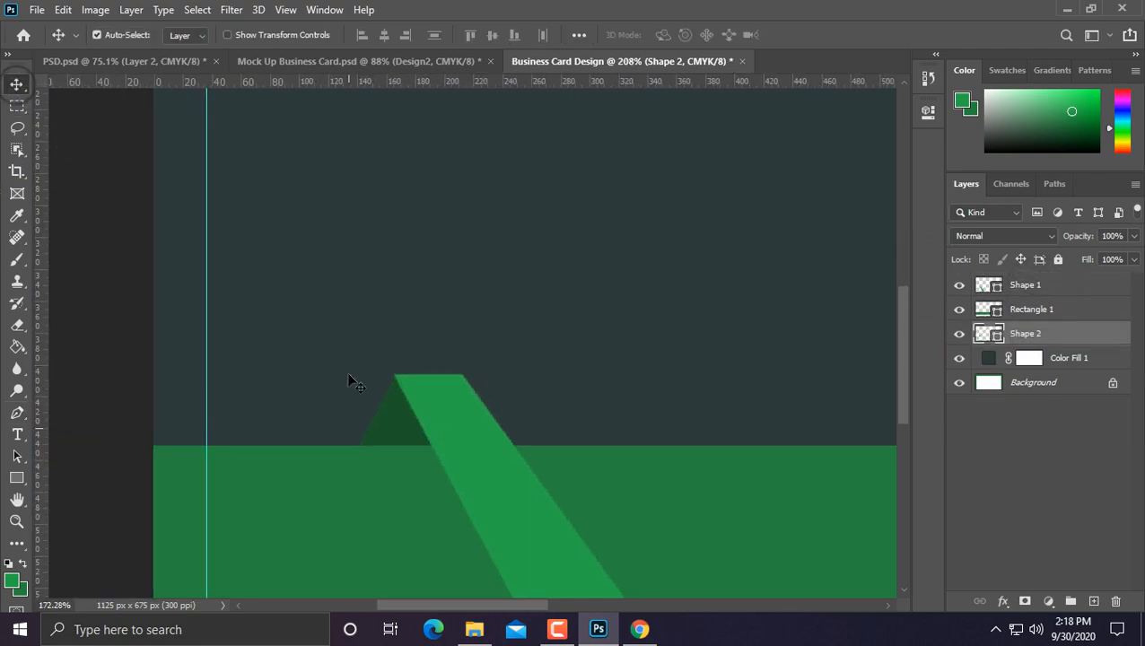
pyautogui.scroll(1, 356, 404)
pyautogui.scroll(-1, 185, 438)
pyautogui.scroll(1, 186, 430)
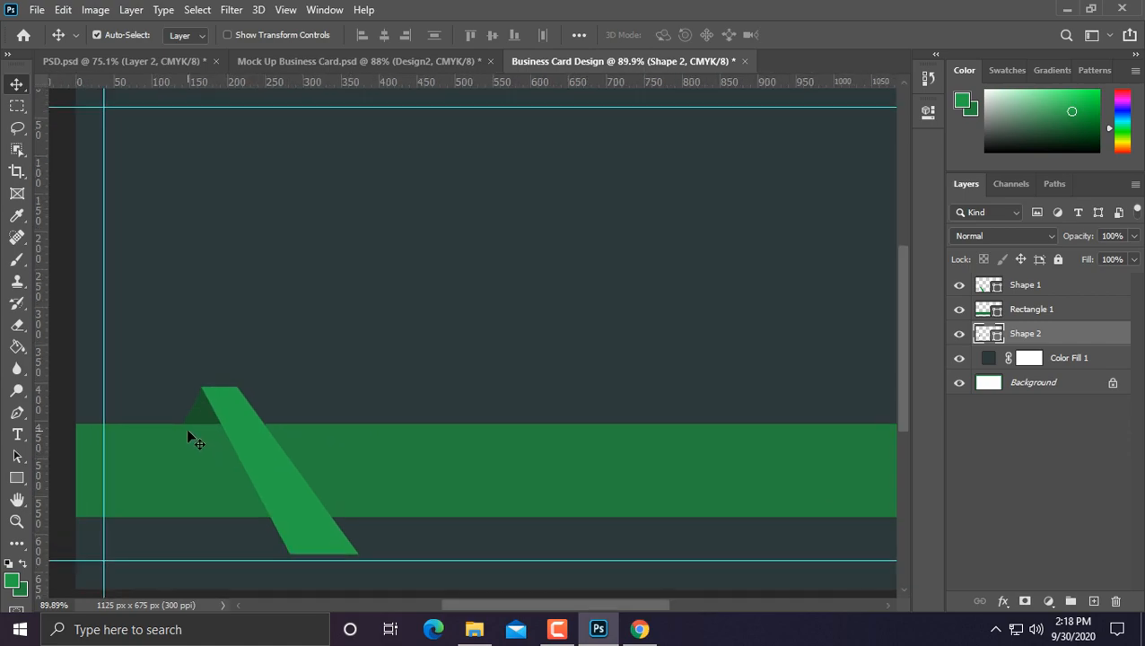
pyautogui.keyDown('alt'); pyautogui.moveTo(200, 417); pyautogui.dragTo(405, 363); pyautogui.keyUp('alt')
pyautogui.hotkey('ctrl', 't')
pyautogui.scroll(5, 347, 537)
pyautogui.scroll(5, 346, 542)
pyautogui.scroll(8, 396, 520)
pyautogui.moveTo(406, 424); pyautogui.dragTo(395, 422)
pyautogui.scroll(-3, 395, 422)
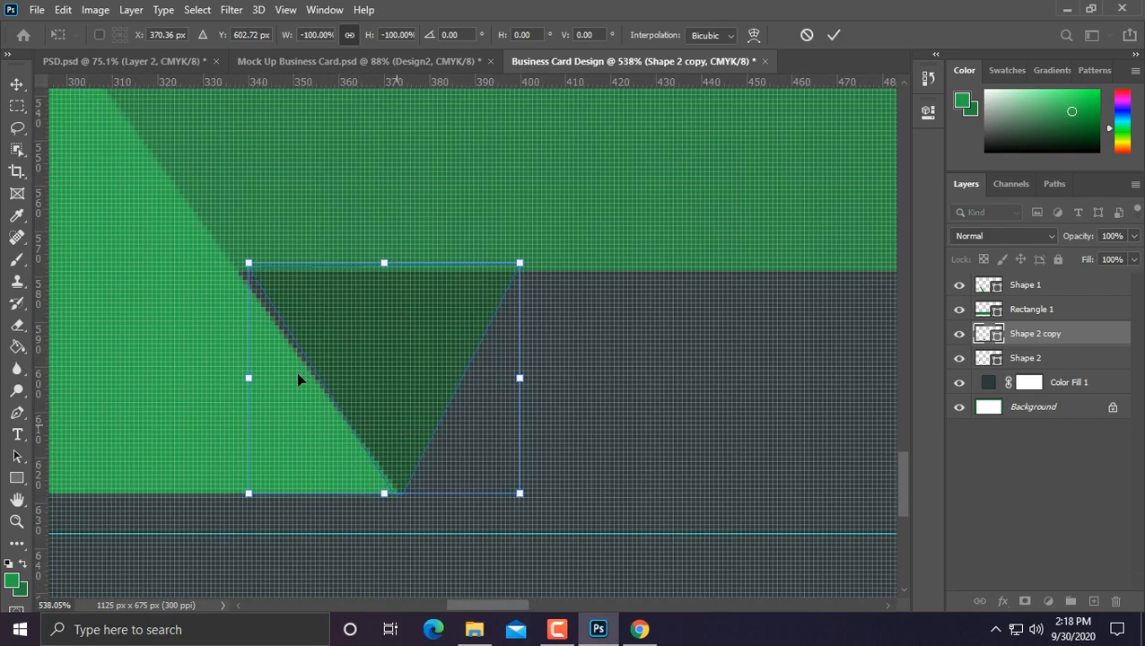
# Shift the flipped triangle slightly left and pull its lower right corner outward so its tip meets the slanted shape's lower corner.
pyautogui.moveTo(390, 339); pyautogui.dragTo(371, 339)
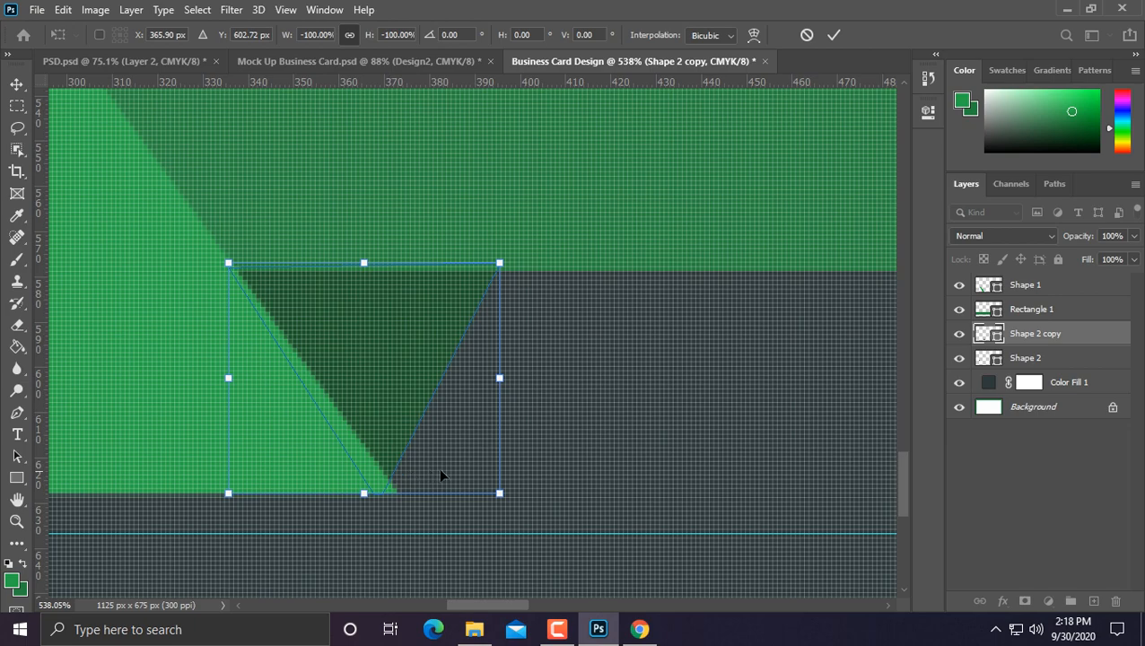
pyautogui.moveTo(500, 494); pyautogui.dragTo(526, 495)
pyautogui.scroll(-3, 465, 443)
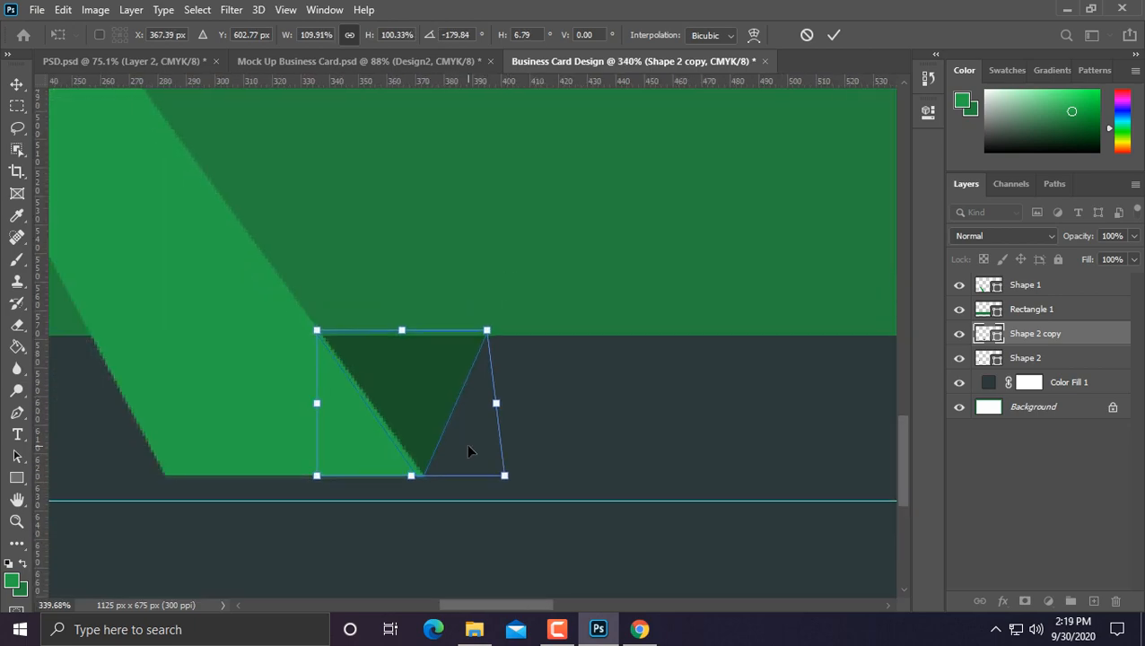
pyautogui.press('Return')
pyautogui.scroll(-5, 466, 448)
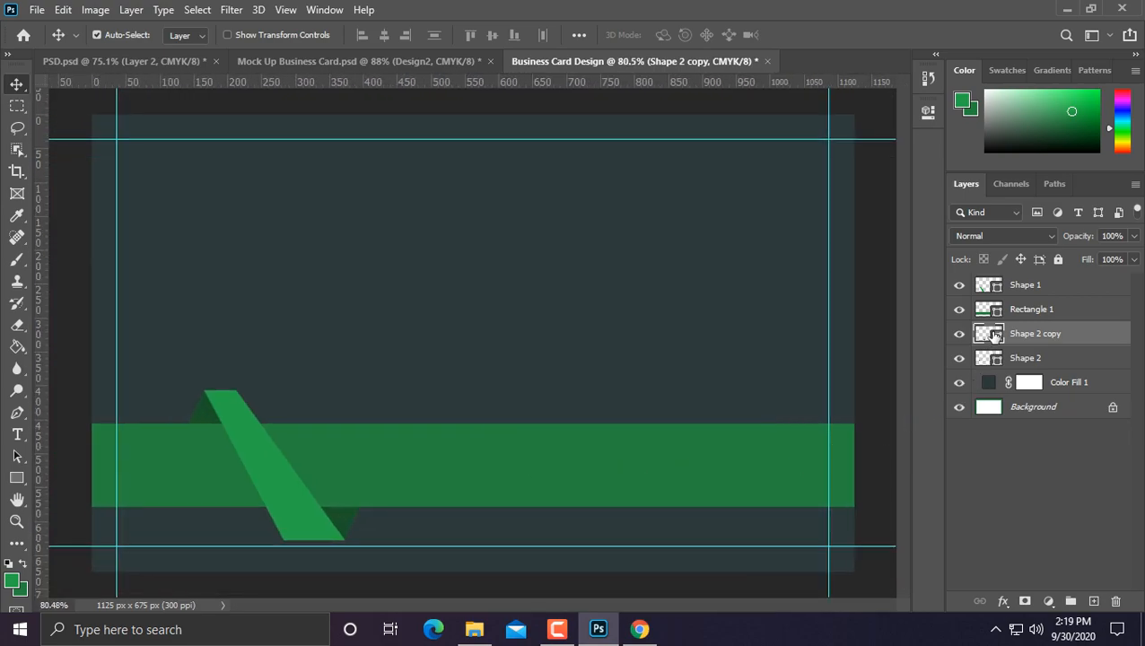
# Recolor the lower fold triangle with the slightly lighter dark green #1c6634.
pyautogui.doubleClick(994, 335)
pyautogui.click(475, 442)
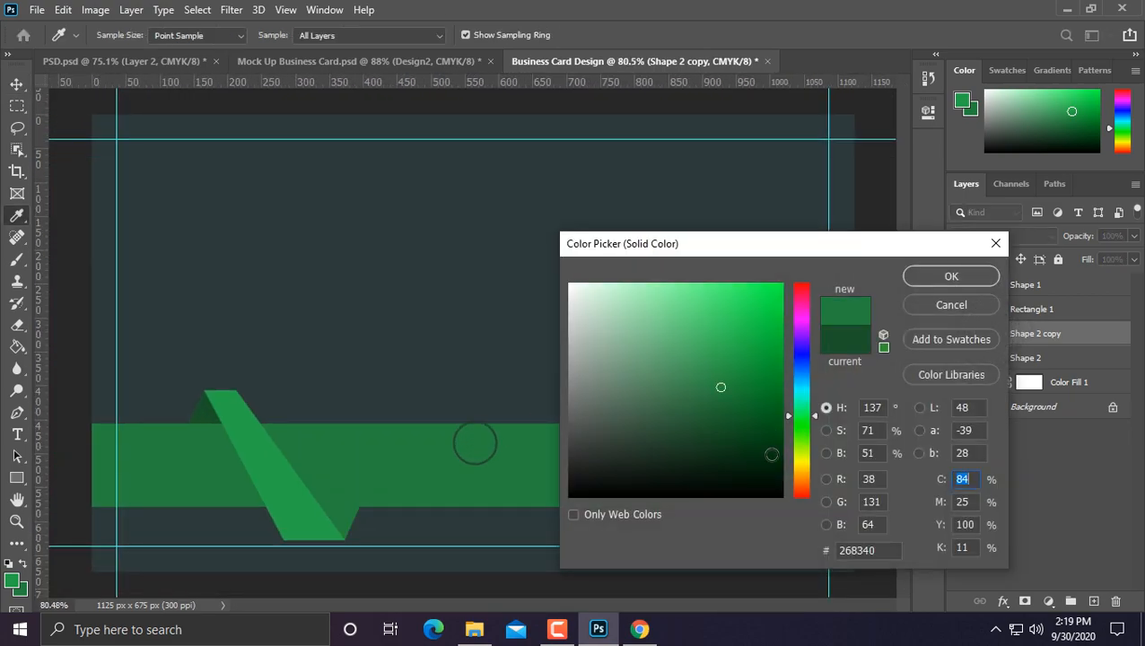
pyautogui.click(725, 407)
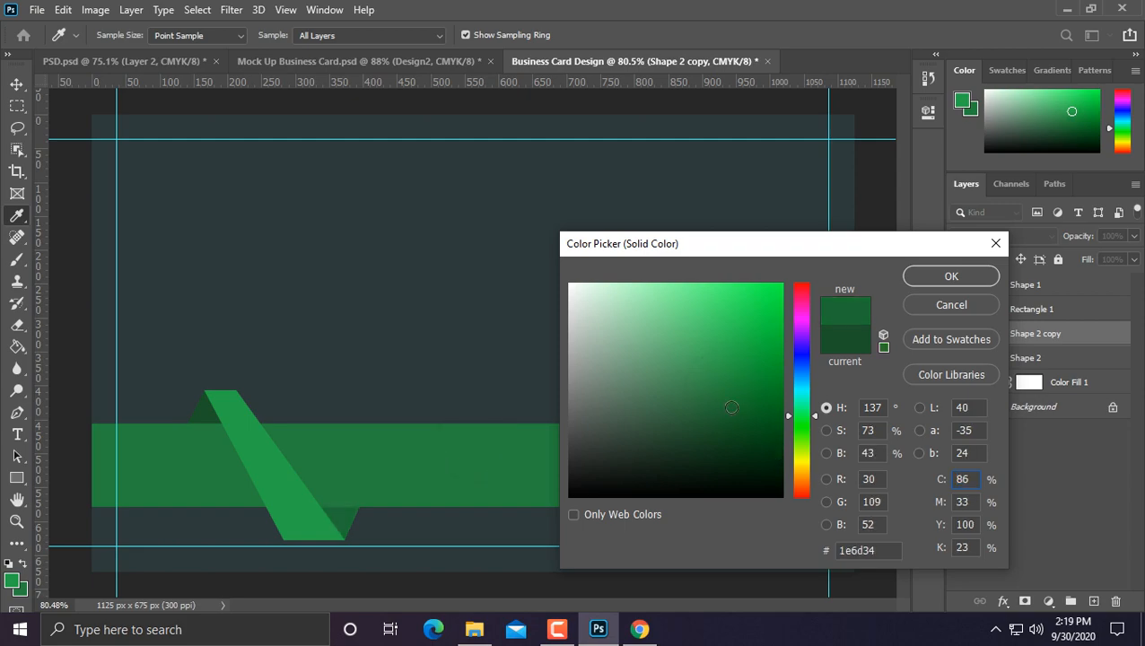
pyautogui.moveTo(724, 407); pyautogui.dragTo(725, 412)
pyautogui.click(933, 282)
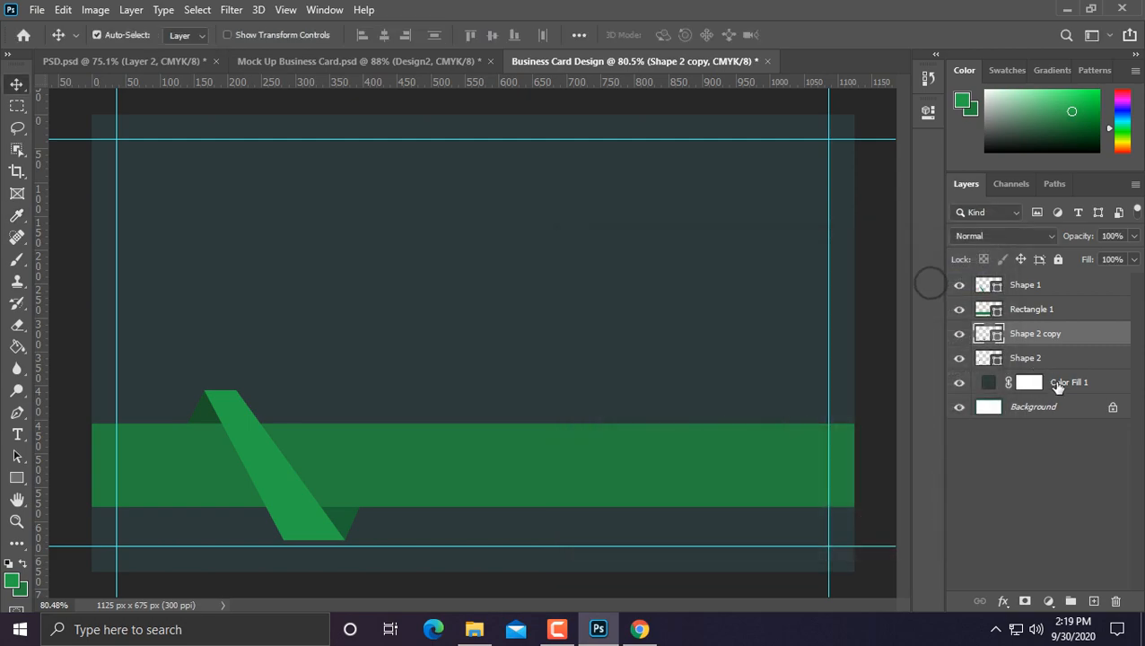
pyautogui.doubleClick(978, 285)
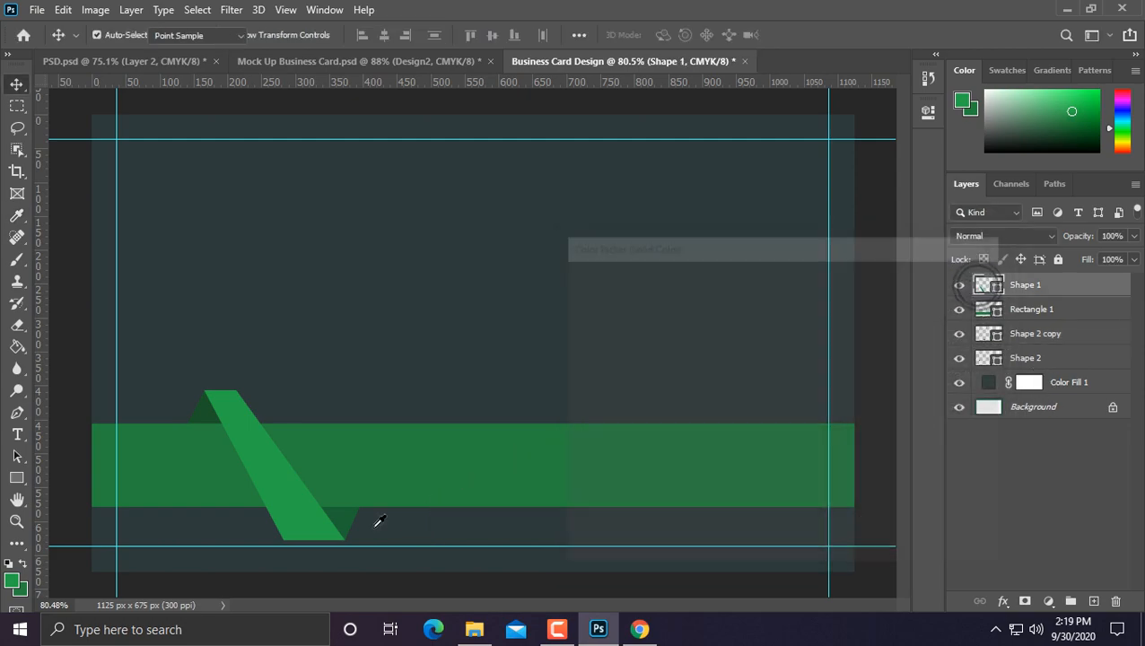
pyautogui.click(347, 524)
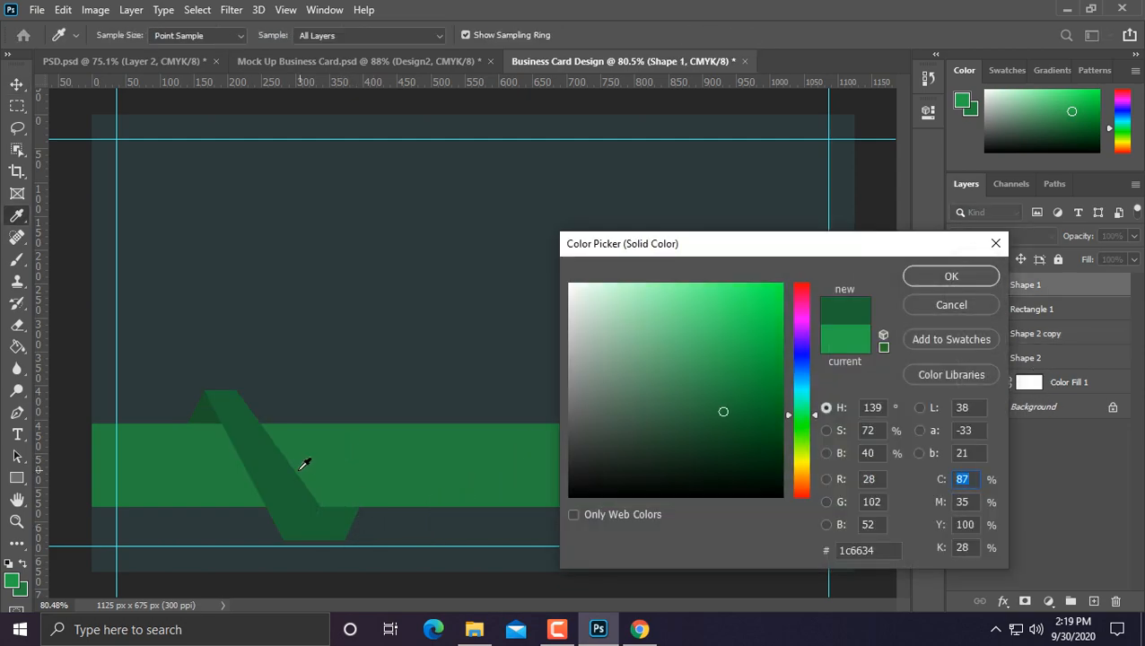
pyautogui.click(951, 306)
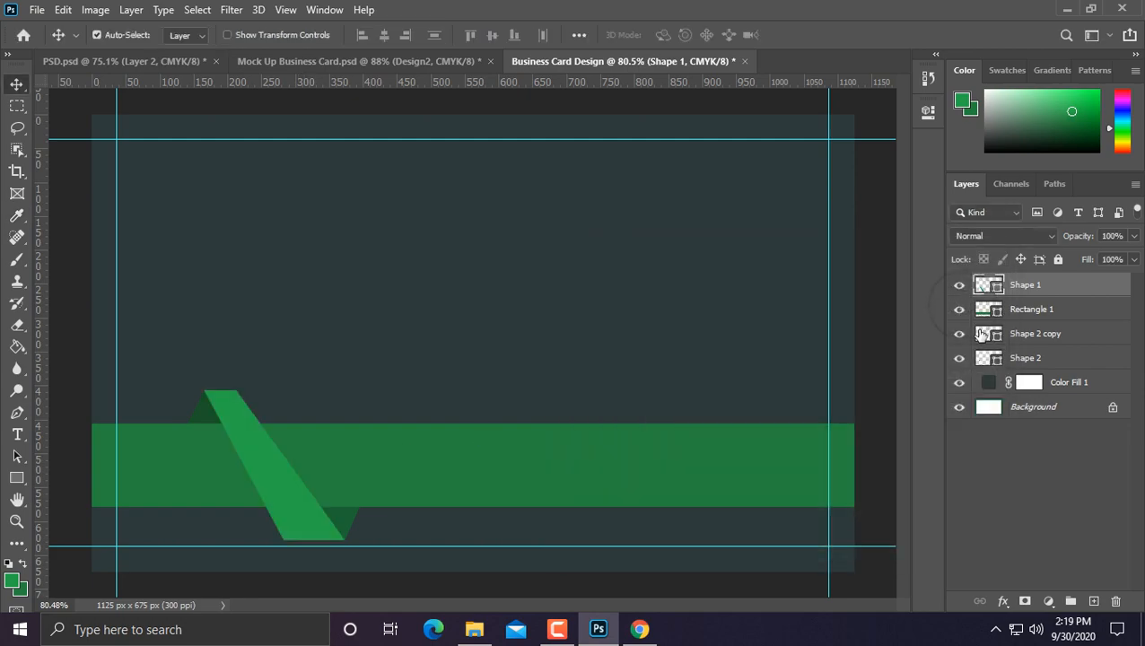
pyautogui.doubleClick(980, 341)
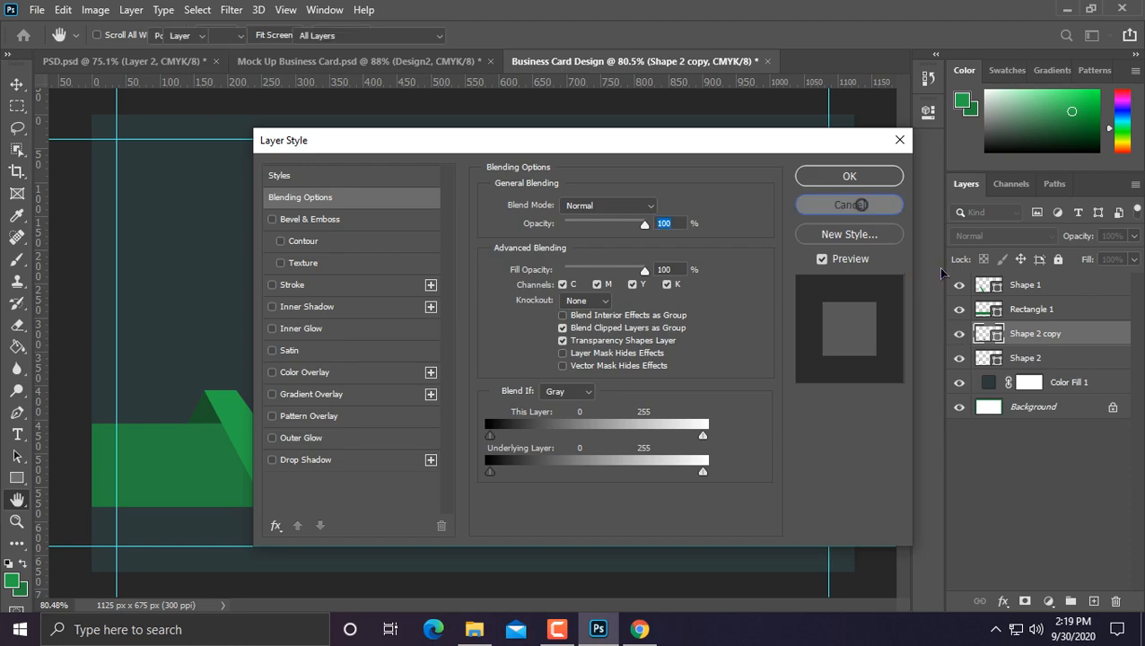
pyautogui.click(849, 205)
pyautogui.click(959, 340)
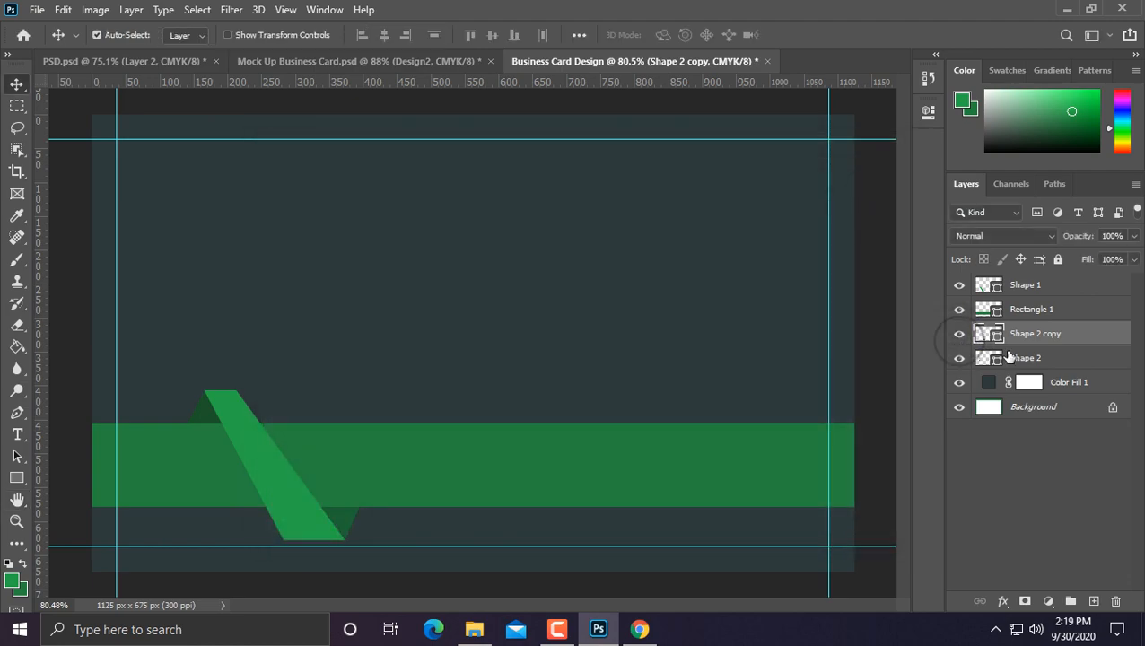
# Recolor the upper fold triangle with #1c6634, sampled from the lower fold triangle.
pyautogui.click(1012, 358)
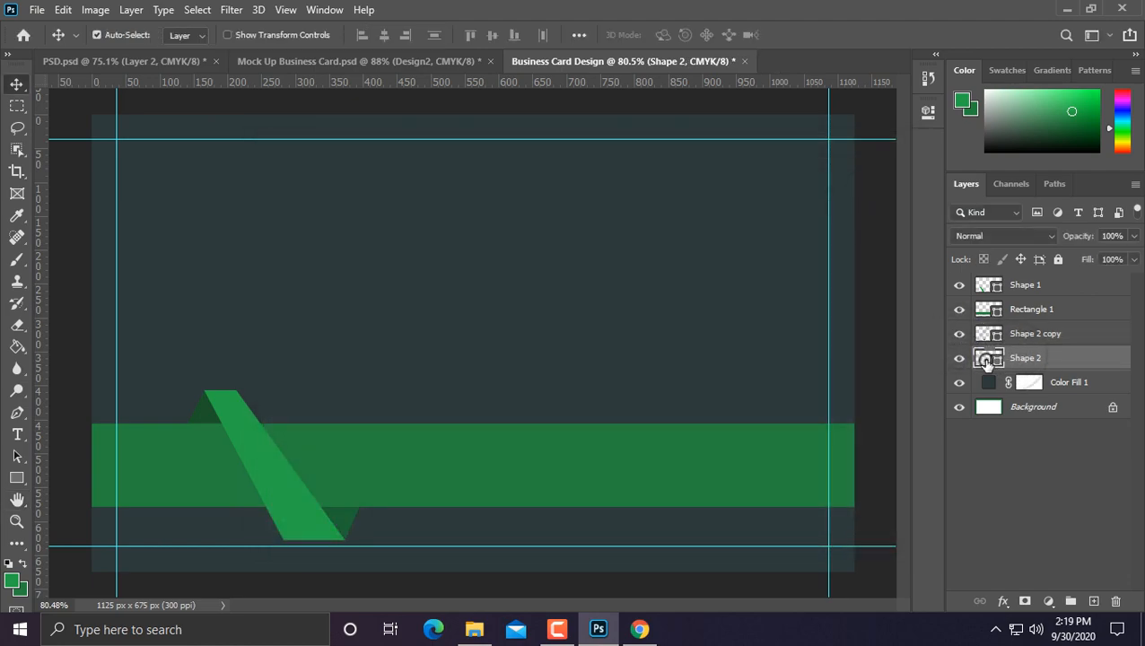
pyautogui.doubleClick(988, 358)
pyautogui.click(352, 516)
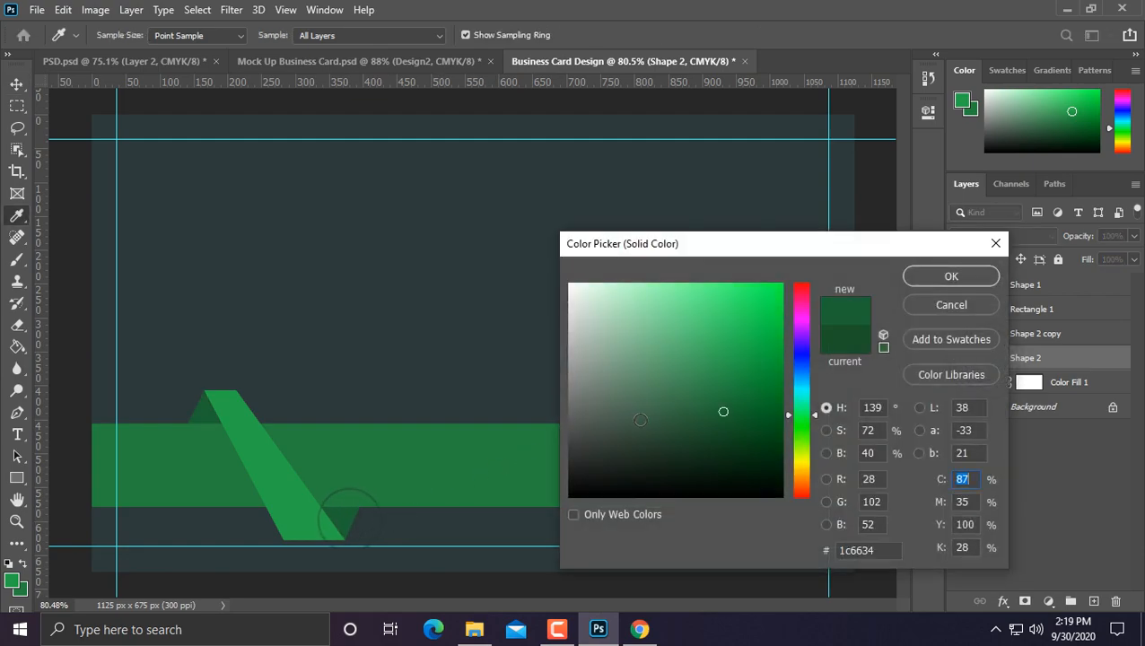
pyautogui.click(937, 278)
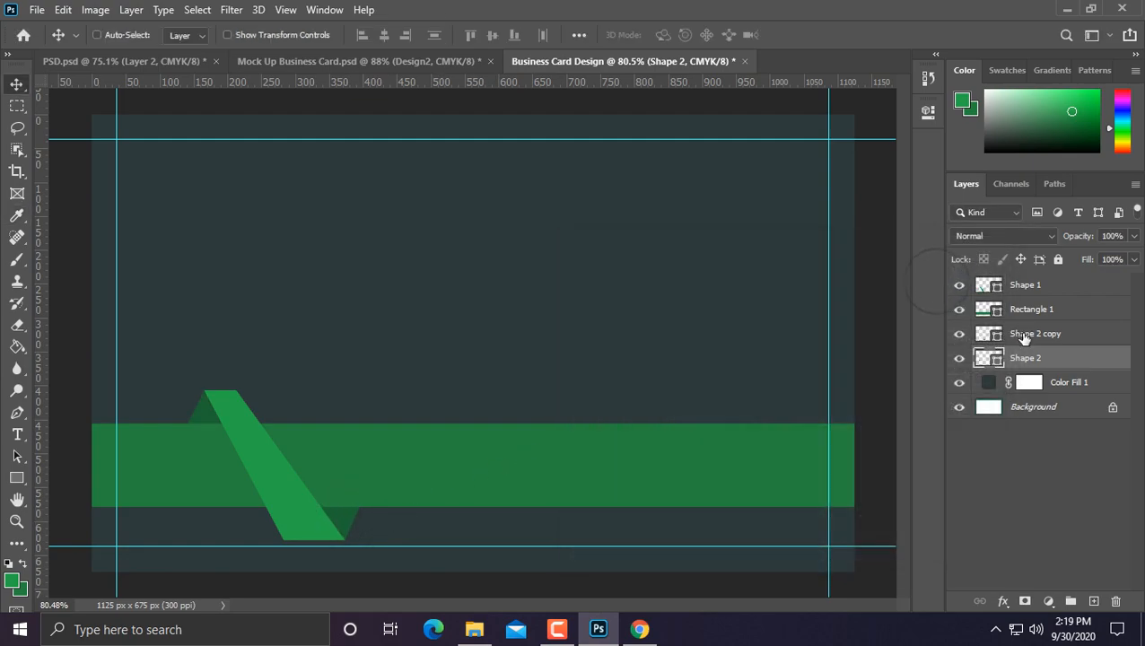
# Move the slanted shape and both fold triangles together leftward along the green band to about X 191 px.
pyautogui.keyDown('ctrl'); pyautogui.click(1023, 335); pyautogui.keyUp('ctrl')
pyautogui.keyDown('ctrl'); pyautogui.click(1014, 283); pyautogui.keyUp('ctrl')
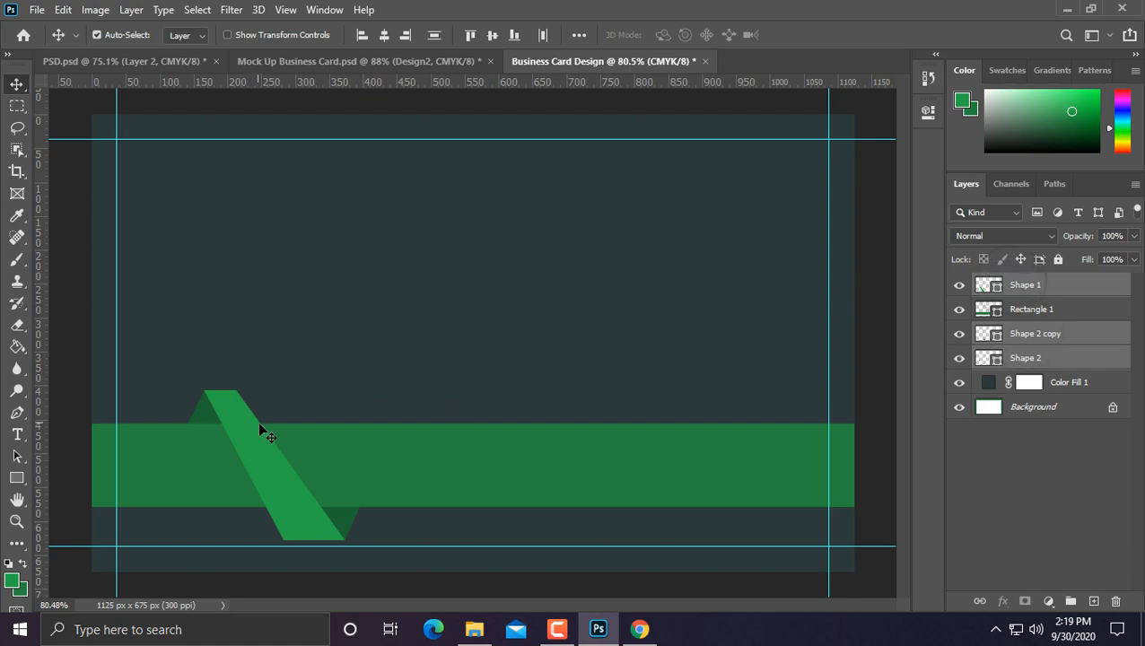
pyautogui.hotkey('ctrl', 't')
pyautogui.moveTo(281, 456); pyautogui.dragTo(235, 480)
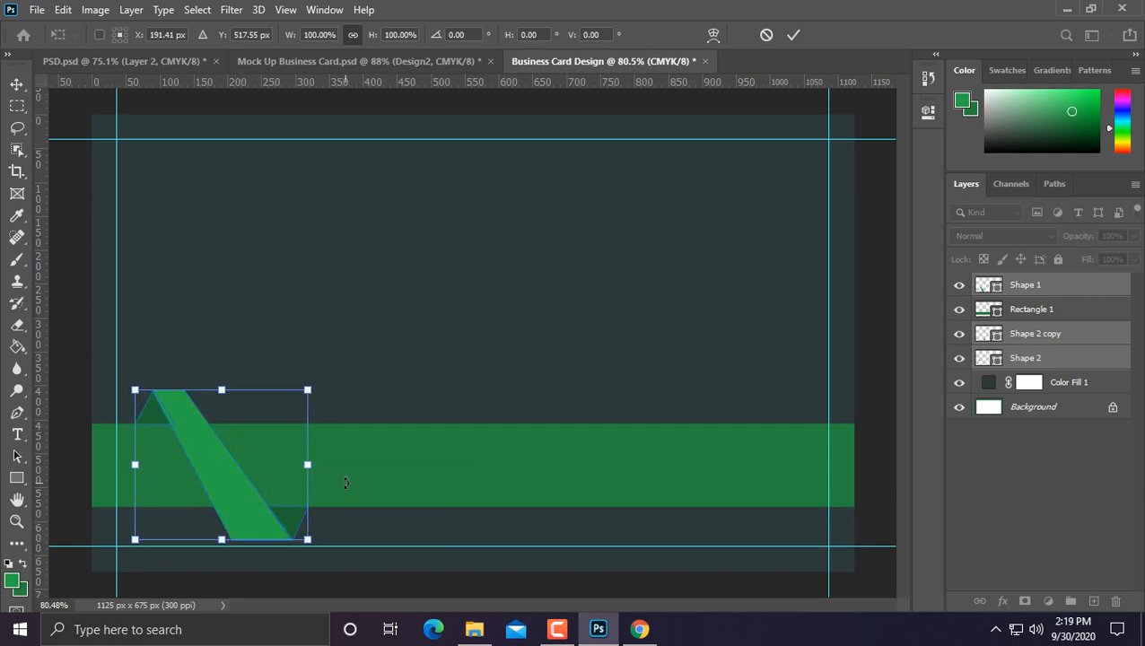
pyautogui.press('Return')
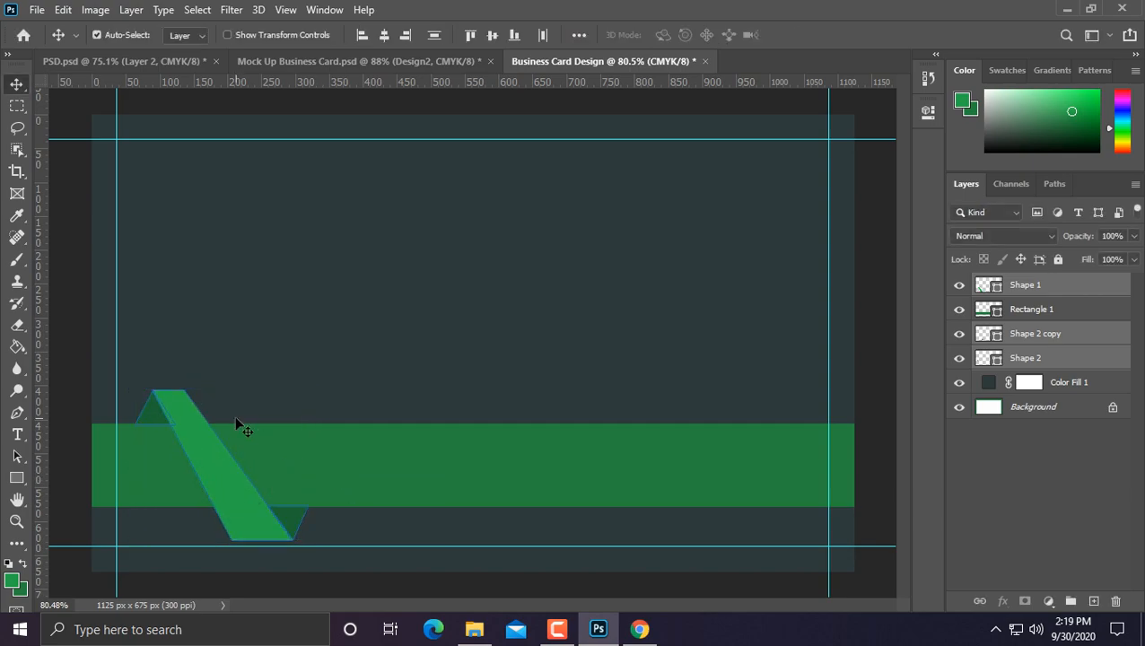
# Try placing a duplicate of the complete folded ribbon farther right along the green band.
pyautogui.moveTo(223, 475); pyautogui.dragTo(531, 466)
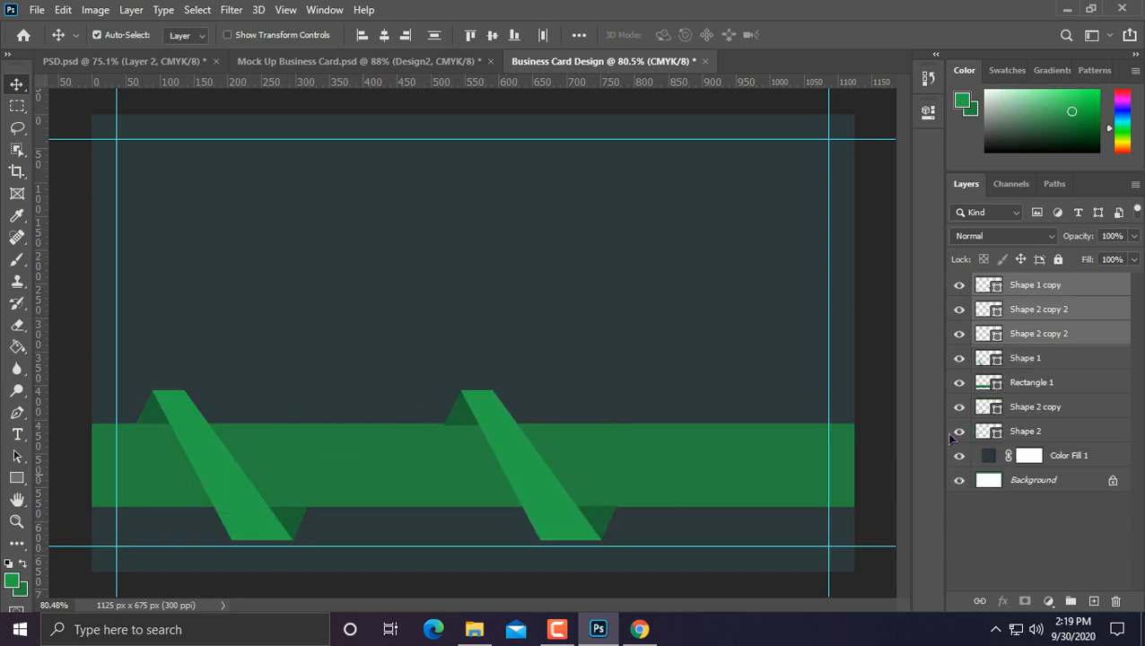
pyautogui.hotkey('ctrl', 'z')
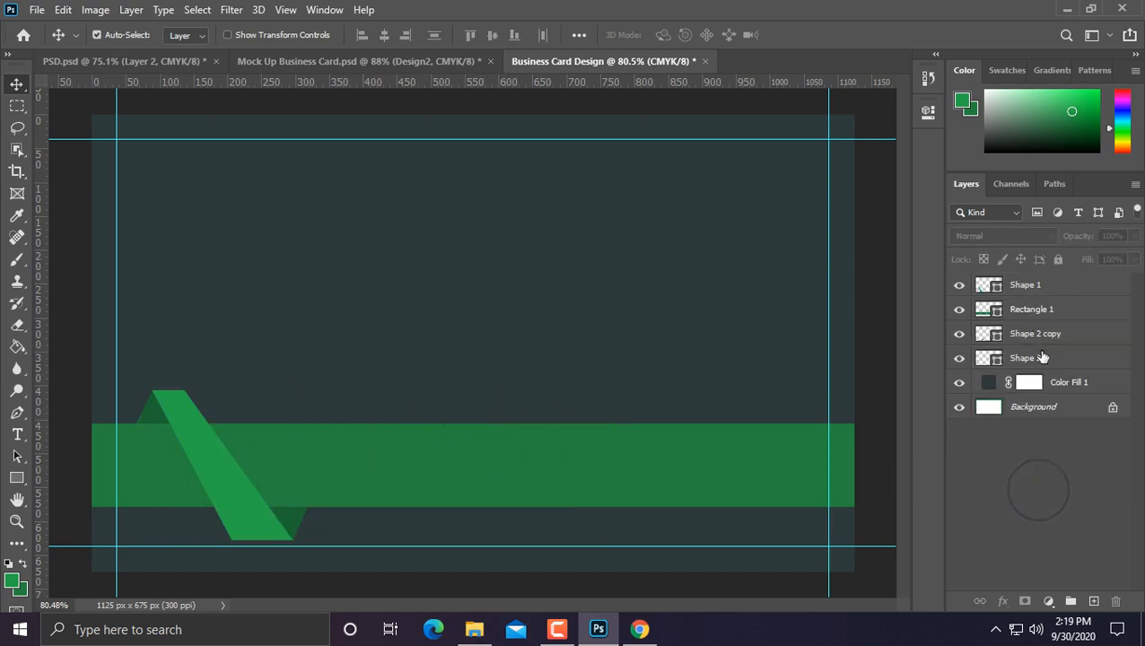
# Duplicate both fold triangle layers beneath the band, and duplicate those copies together with the Shape 1 layer.
pyautogui.click(1038, 357)
pyautogui.keyDown('shift'); pyautogui.click(1032, 334); pyautogui.keyUp('shift')
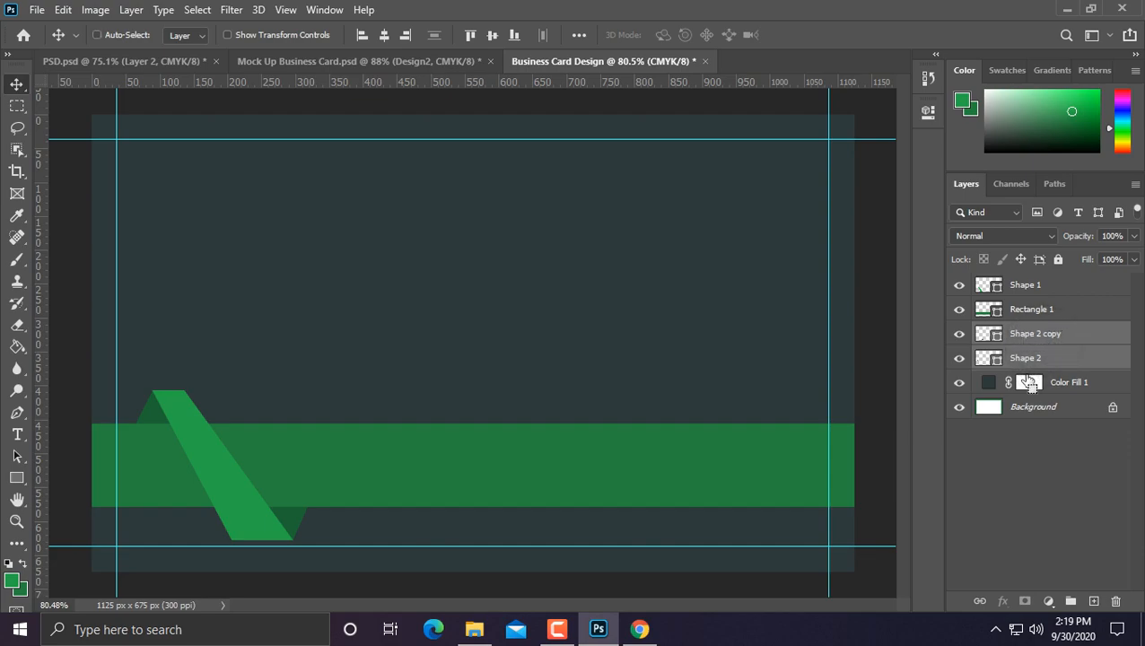
pyautogui.moveTo(1029, 383); pyautogui.dragTo(1029, 332)
pyautogui.keyDown('ctrl'); pyautogui.click(1036, 291); pyautogui.keyUp('ctrl')
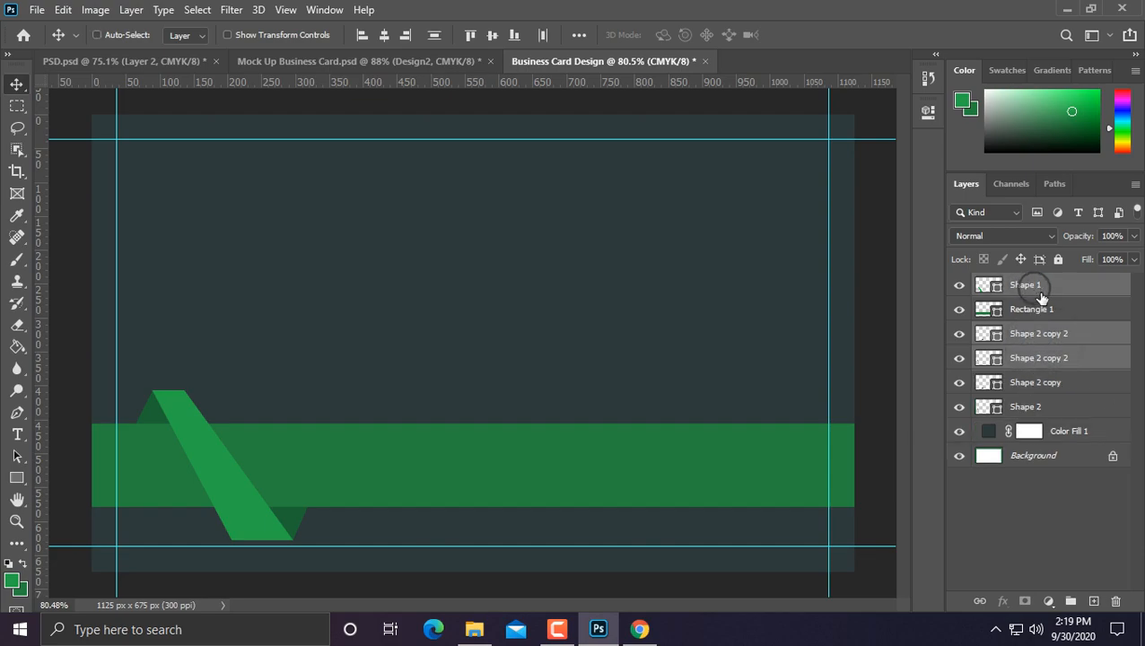
pyautogui.hotkey('ctrl', 'j')
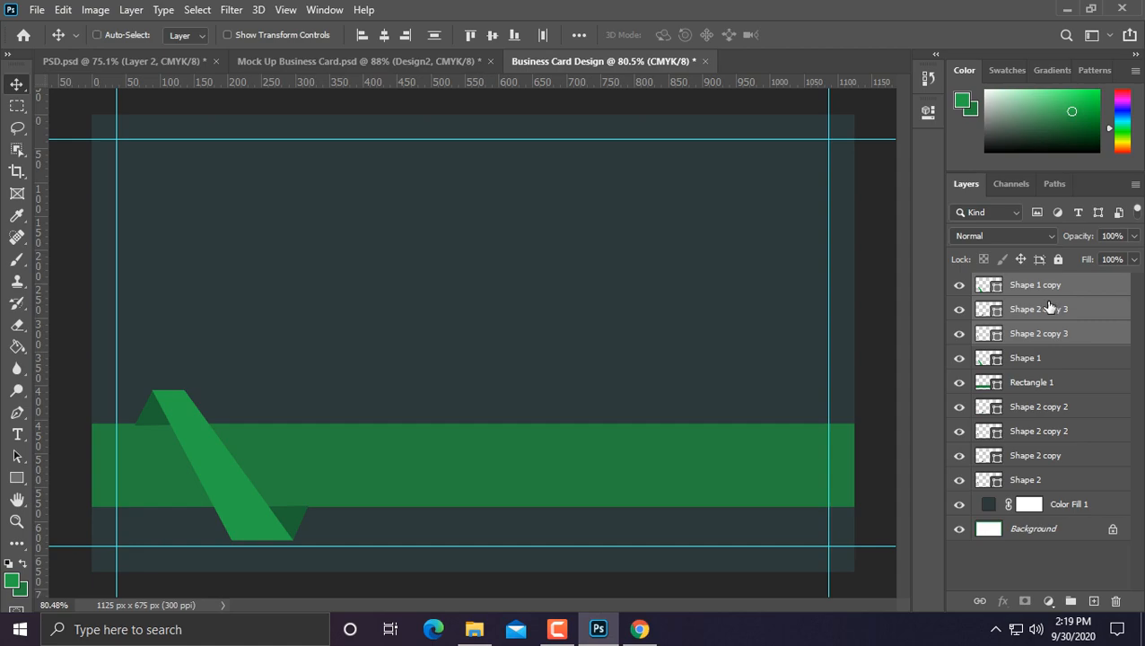
# Delete the three extra ribbon copies, and duplicate only the Shape 1 layer, selecting the copy with both Shape 2 copy 2 layers.
pyautogui.press('Delete')
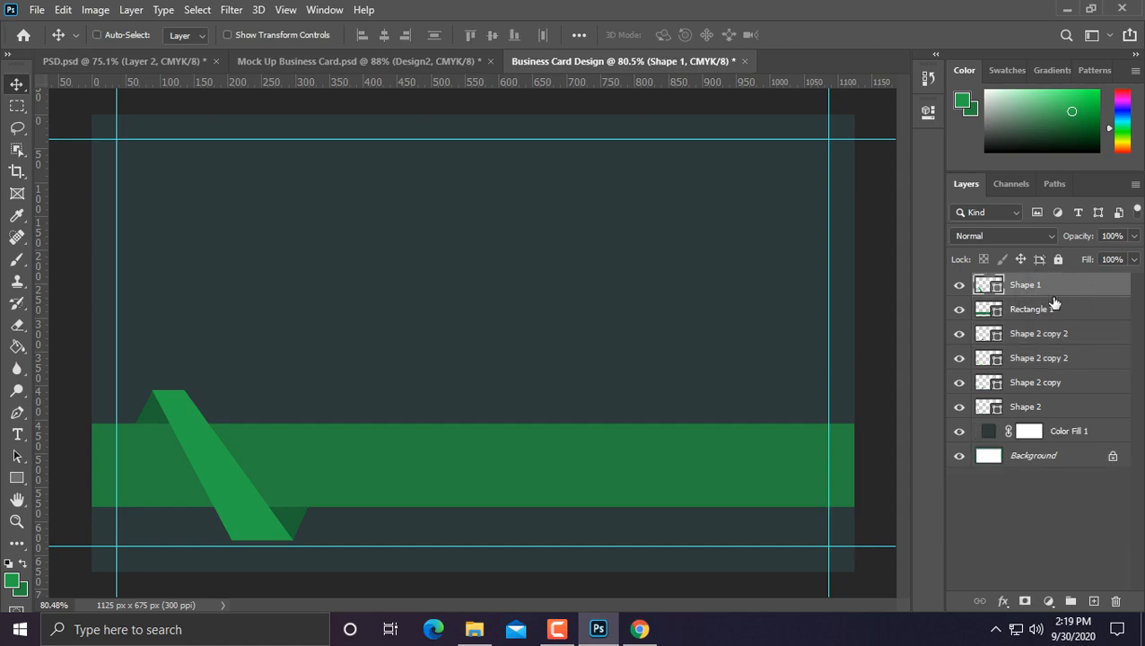
pyautogui.hotkey('ctrl', 'j')
pyautogui.keyDown('ctrl'); pyautogui.click(1040, 358); pyautogui.keyUp('ctrl')
pyautogui.keyDown('ctrl'); pyautogui.click(1040, 383); pyautogui.keyUp('ctrl')
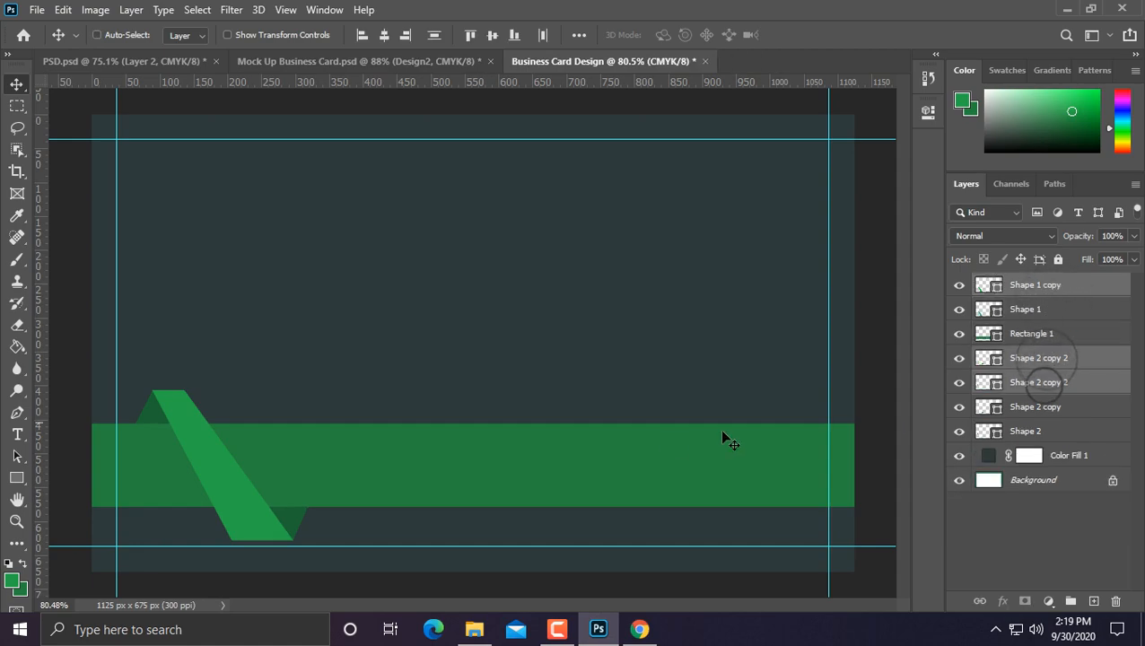
# Move the duplicated ribbon parts along the green band to its far right end and flip them horizontally to mirror the original.
pyautogui.hotkey('ctrl', 't')
pyautogui.moveTo(199, 478); pyautogui.dragTo(708, 480)
pyautogui.rightClick(540, 474)
pyautogui.click(591, 448)
pyautogui.press('Return')
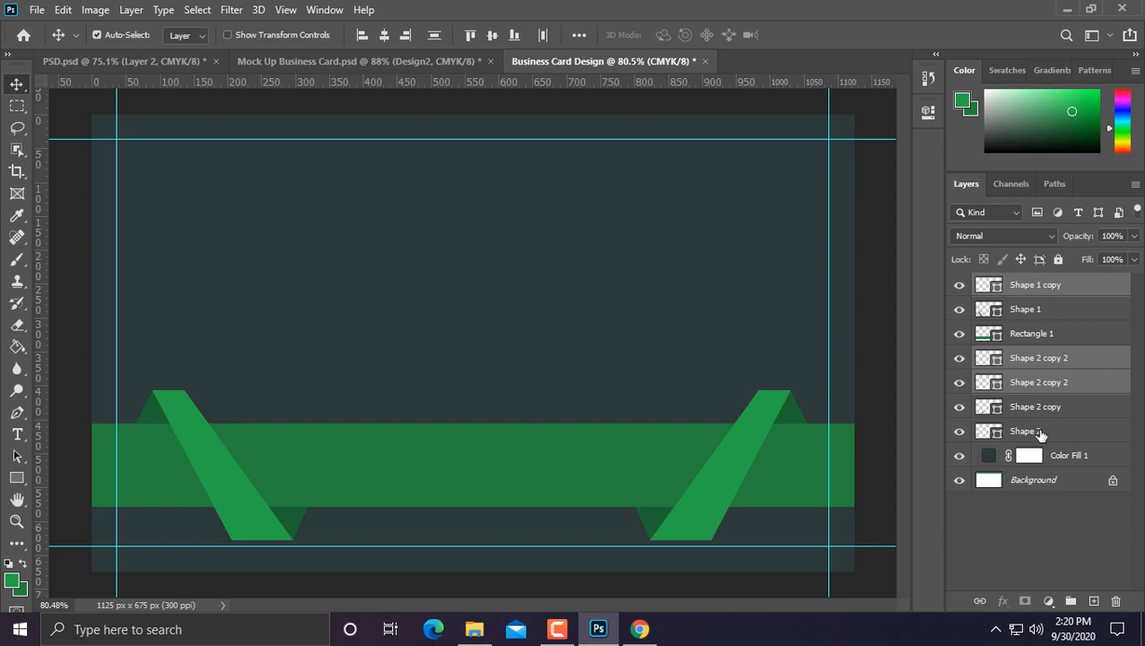
# Move the green band and all the ribbon shapes up together to about Y 479 px.
pyautogui.keyDown('shift'); pyautogui.click(1038, 433); pyautogui.keyUp('shift')
pyautogui.keyDown('shift'); pyautogui.click(1040, 286); pyautogui.keyUp('shift')
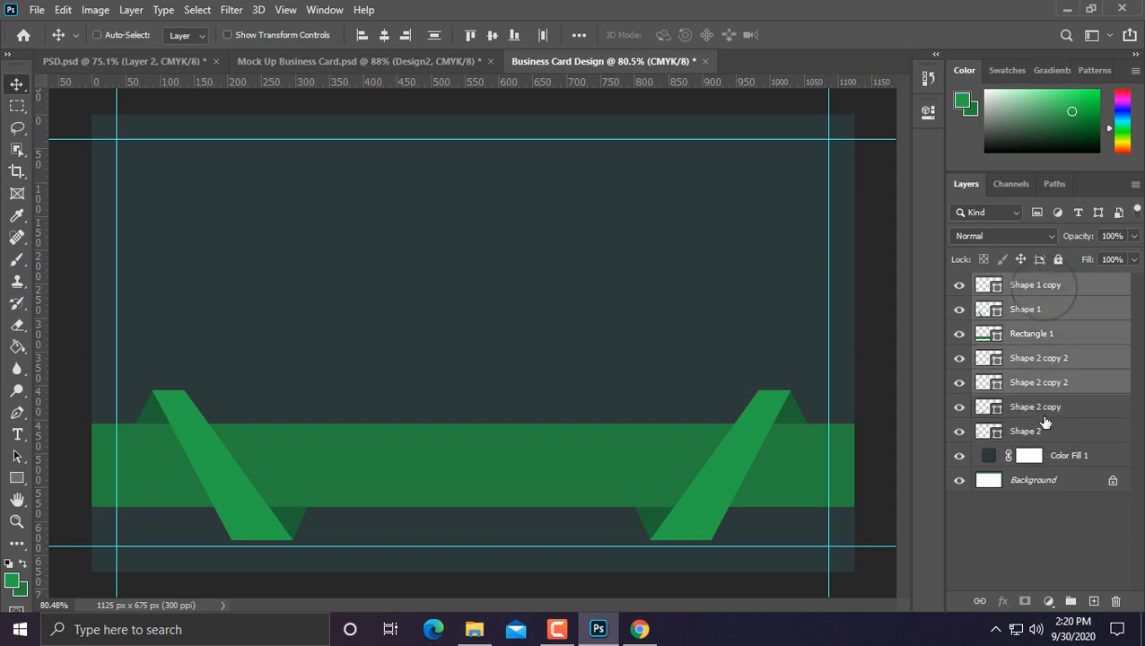
pyautogui.keyDown('shift'); pyautogui.click(1044, 430); pyautogui.keyUp('shift')
pyautogui.hotkey('ctrl', 't')
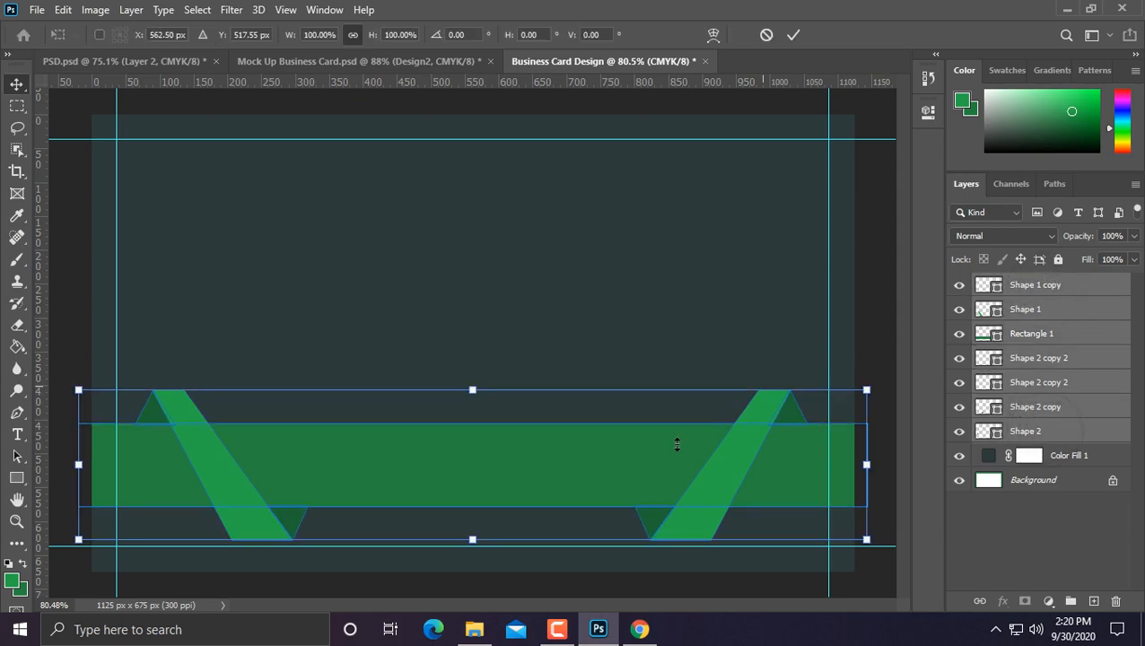
pyautogui.moveTo(606, 462); pyautogui.dragTo(602, 433)
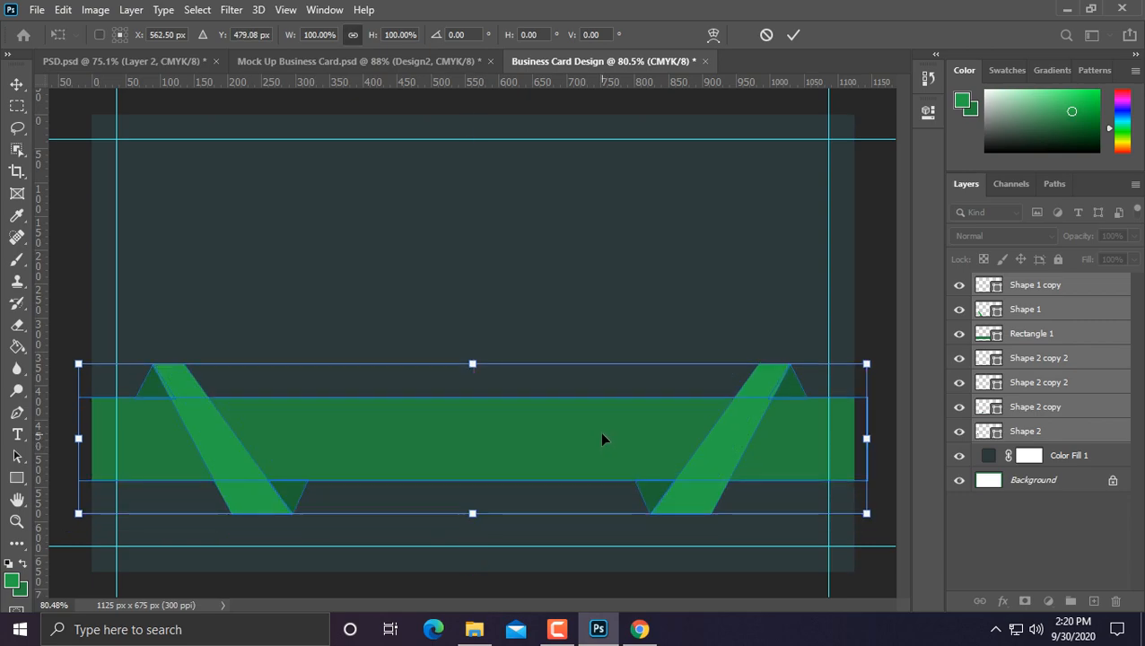
pyautogui.press('Return')
pyautogui.scroll(-2, 612, 439)
pyautogui.scroll(1, 612, 444)
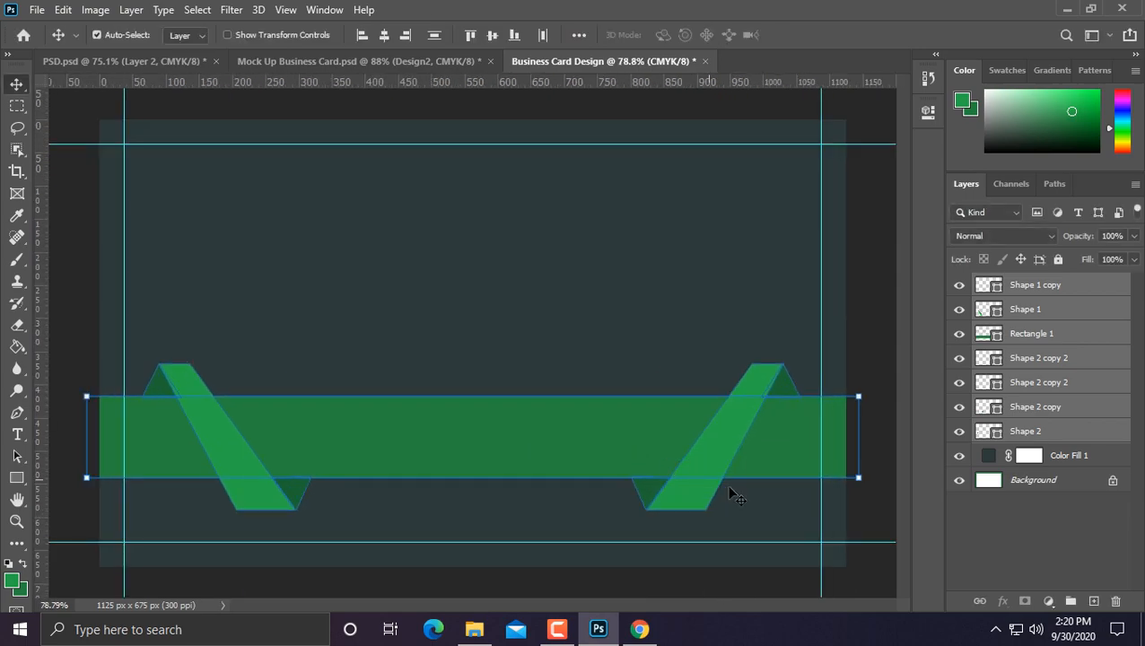
pyautogui.click(868, 501)
pyautogui.scroll(-2, 716, 480)
pyautogui.scroll(2, 714, 479)
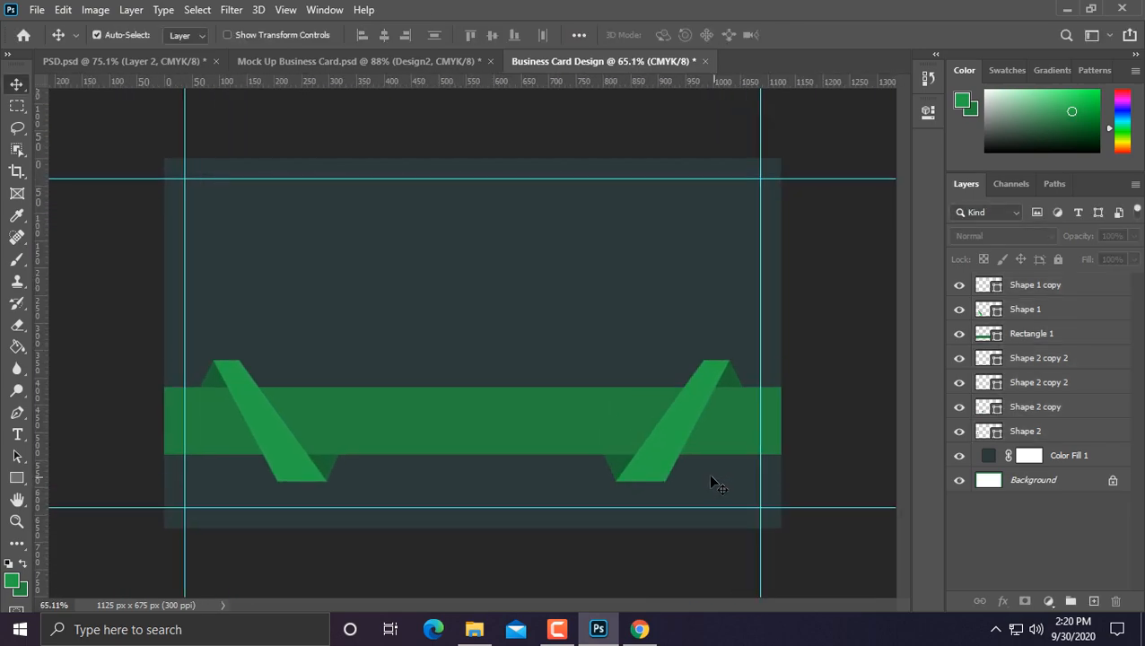
# Group all layers from Shape 2 through Shape 1 copy and name the group Shapes.
pyautogui.click(1064, 434)
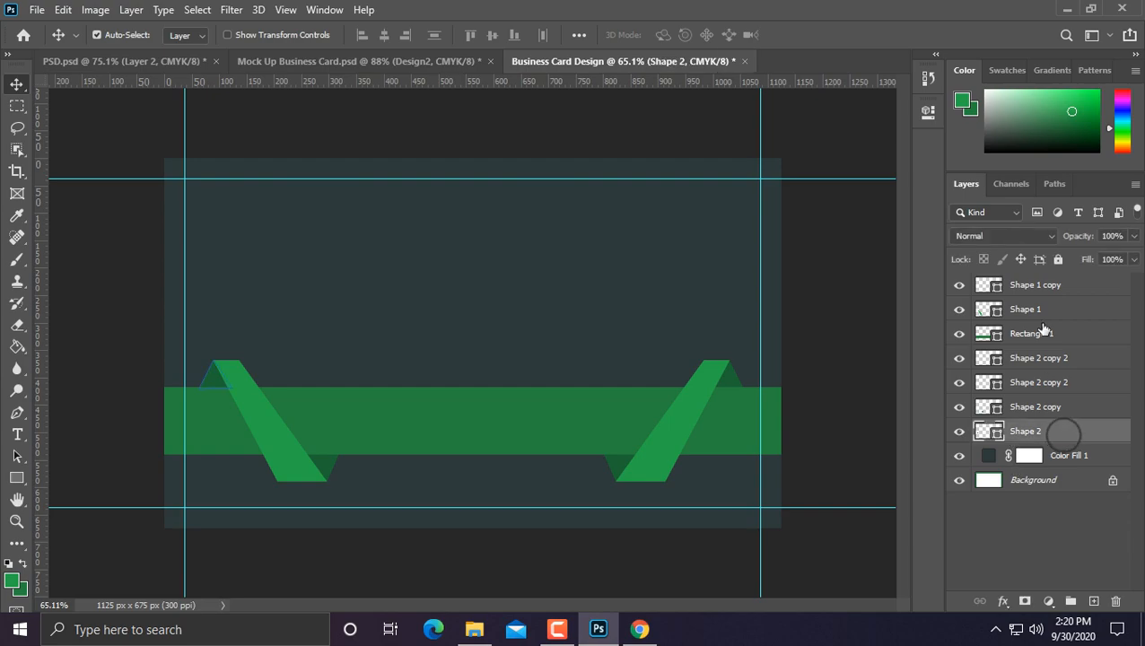
pyautogui.keyDown('shift'); pyautogui.click(1023, 285); pyautogui.keyUp('shift')
pyautogui.hotkey('ctrl', 't')
pyautogui.click(549, 255)
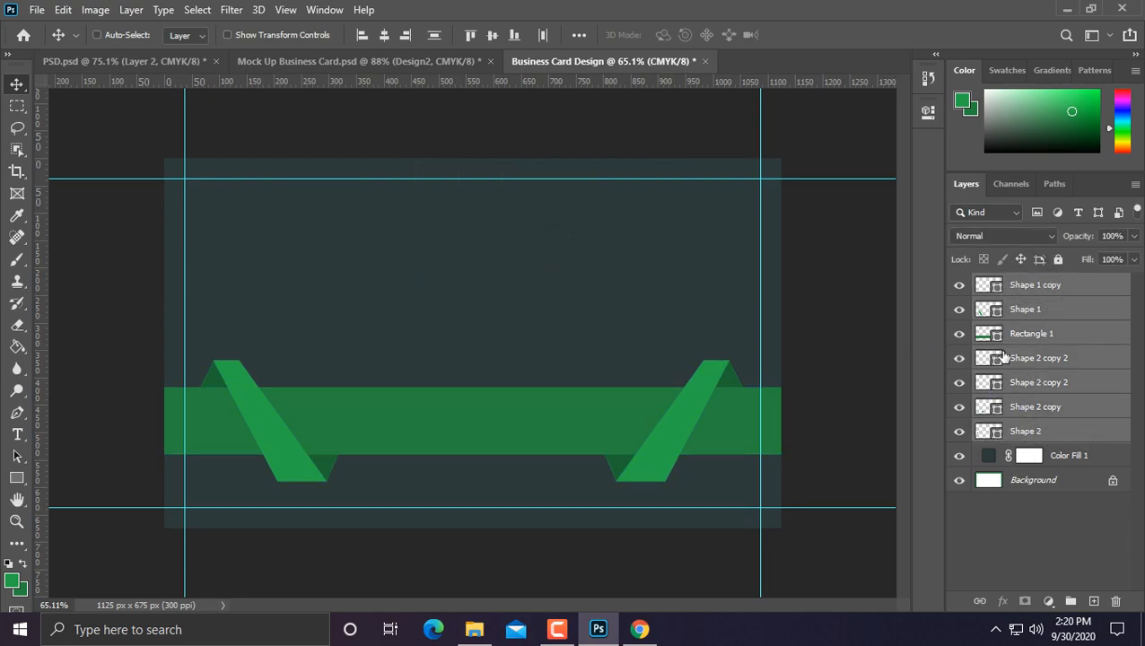
pyautogui.hotkey('ctrl', 'g')
pyautogui.doubleClick(1027, 283)
pyautogui.write('S')
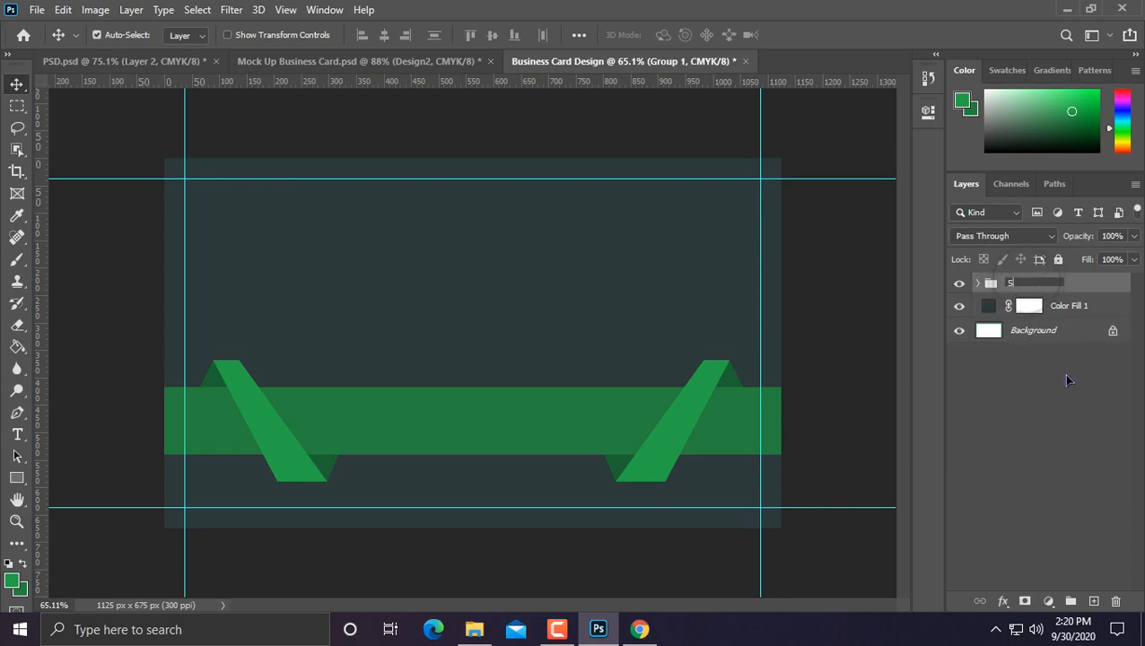
pyautogui.write('hapes')
pyautogui.press('Return')
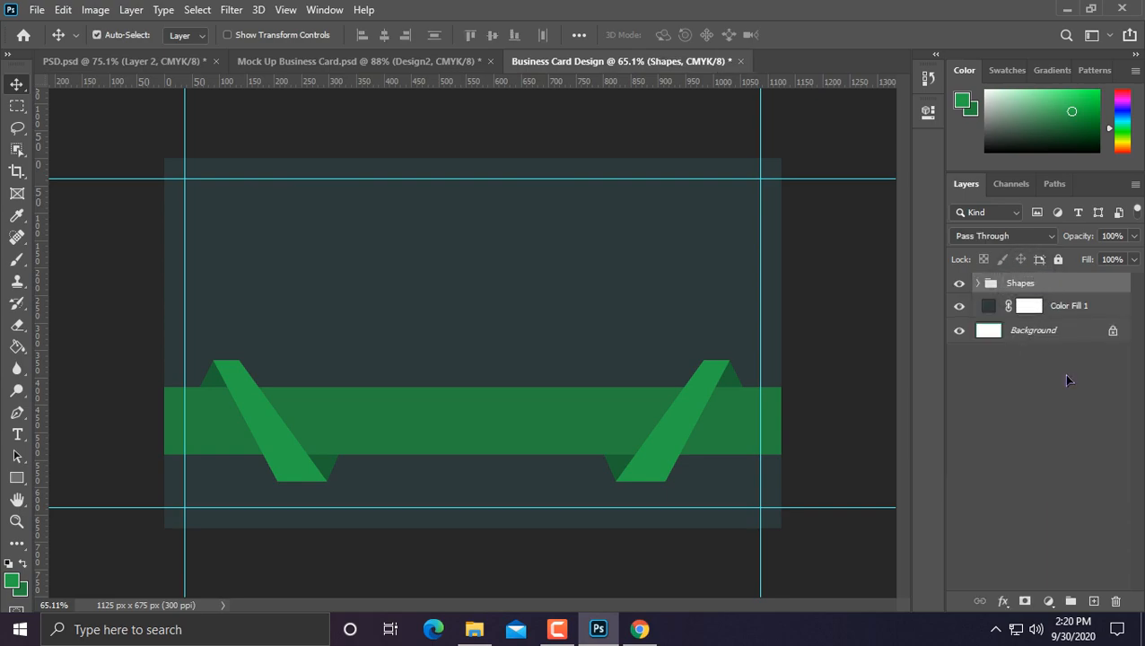
pyautogui.click(1028, 397)
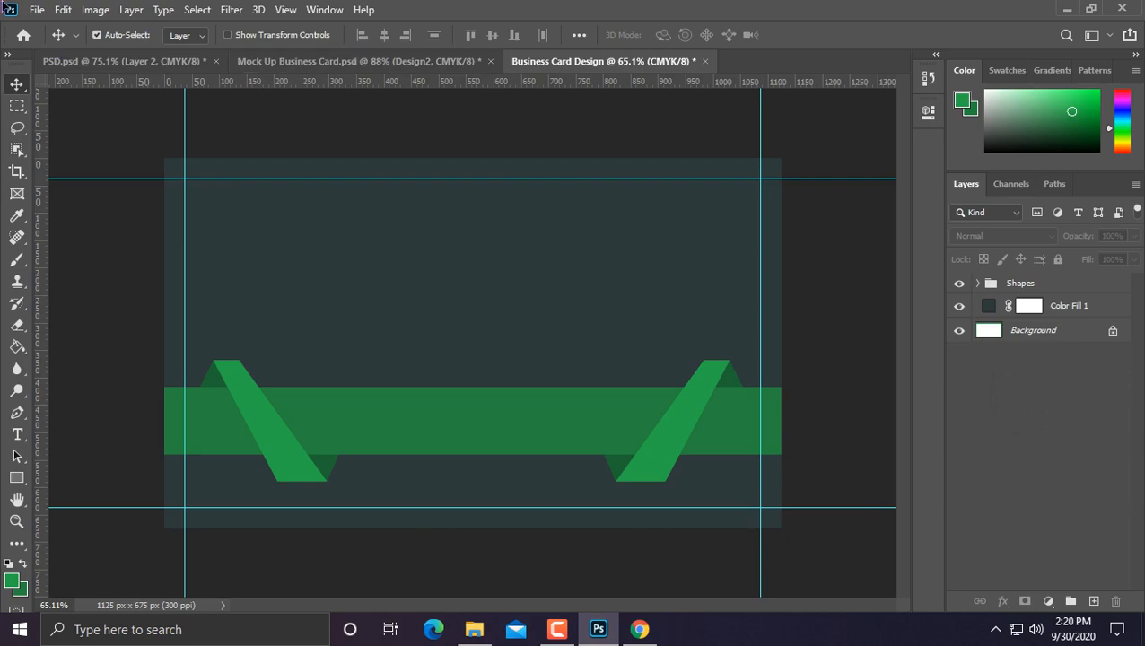
# Open the infinity logo file forever.psd from the Downloads folder.
pyautogui.click(35, 11)
pyautogui.click(52, 42)
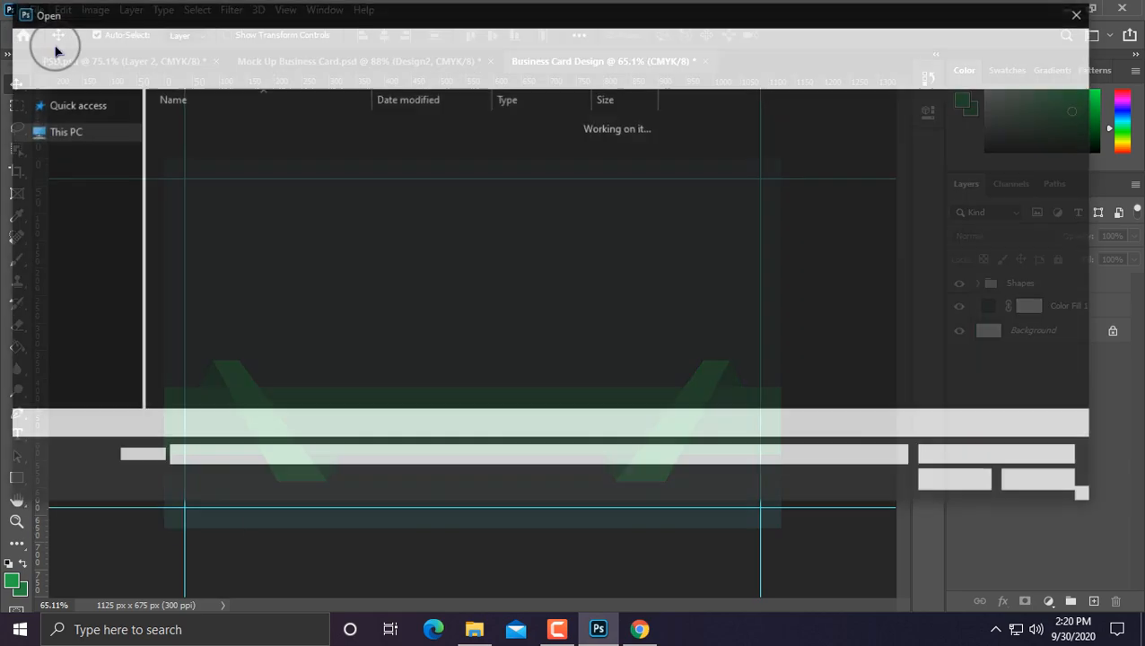
pyautogui.scroll(-5, 278, 238)
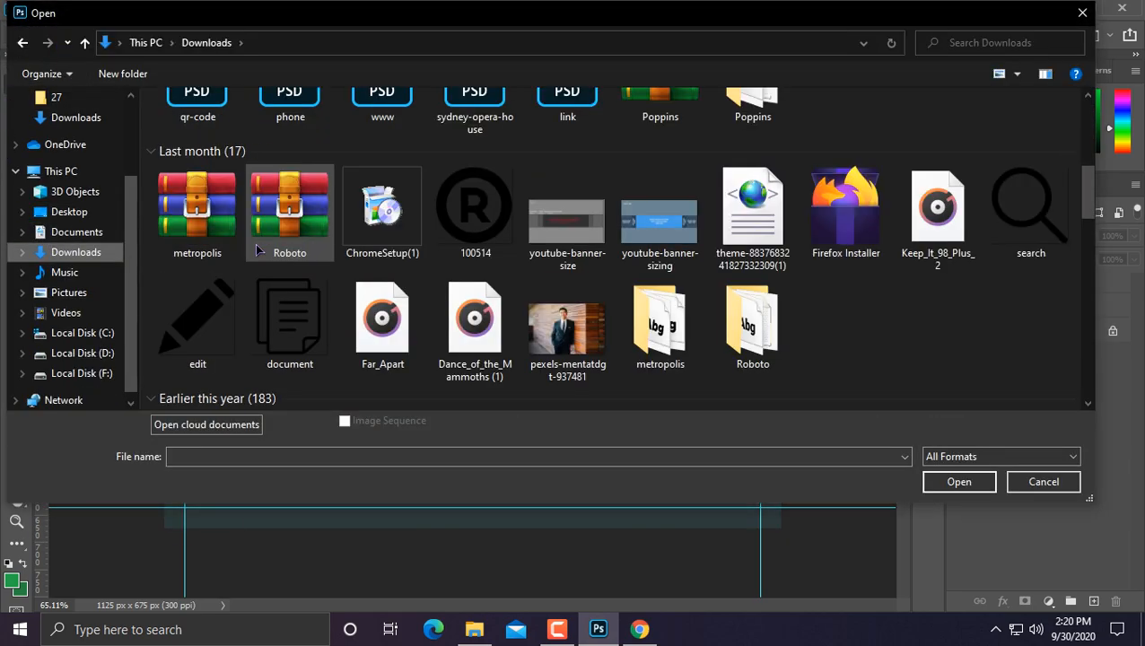
pyautogui.scroll(2, 251, 247)
pyautogui.scroll(5, 249, 246)
pyautogui.doubleClick(192, 180)
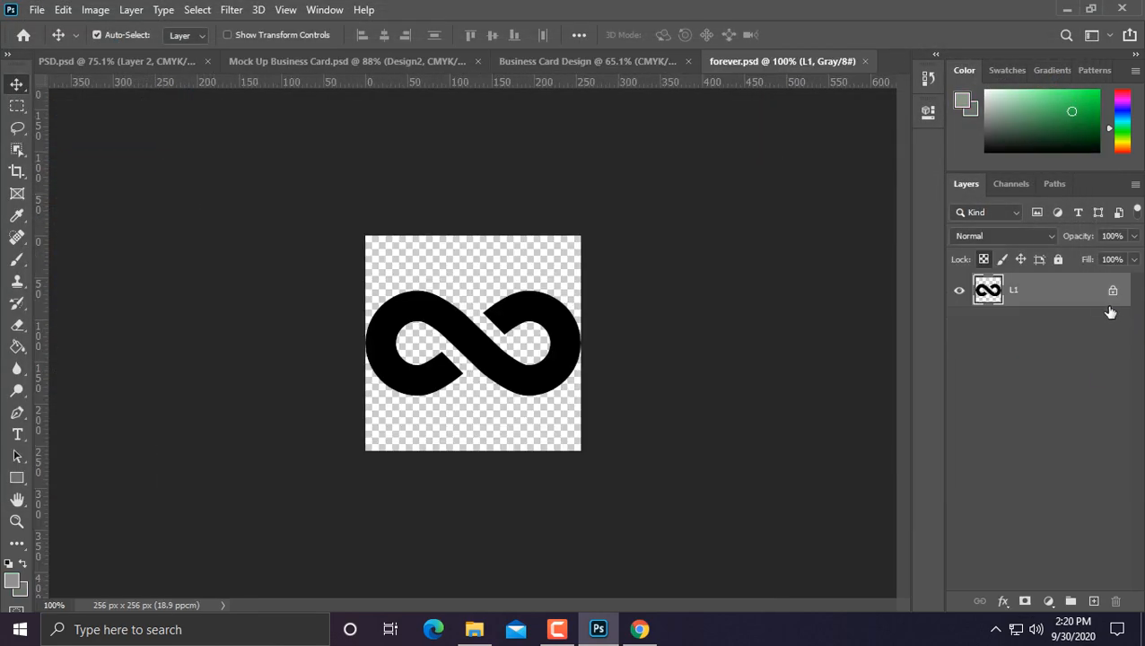
# Unlock the logo's L1 layer and bring it into the Business Card Design document above the green band.
pyautogui.click(1109, 294)
pyautogui.rightClick(1084, 297)
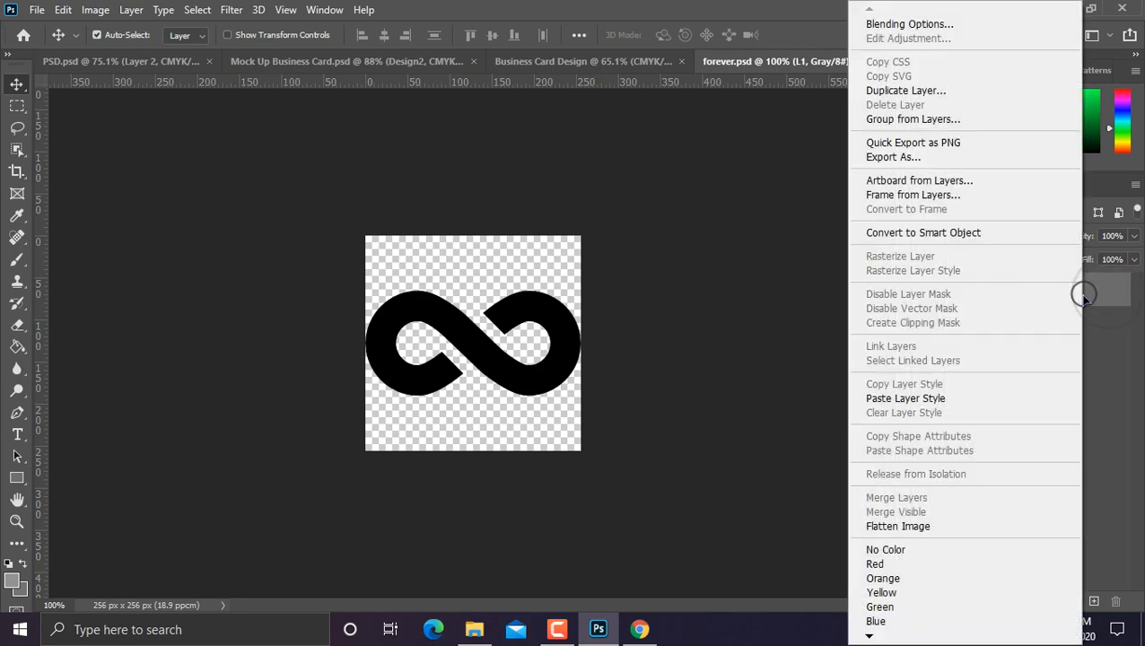
pyautogui.click(1110, 297)
pyautogui.moveTo(518, 305); pyautogui.dragTo(442, 324)
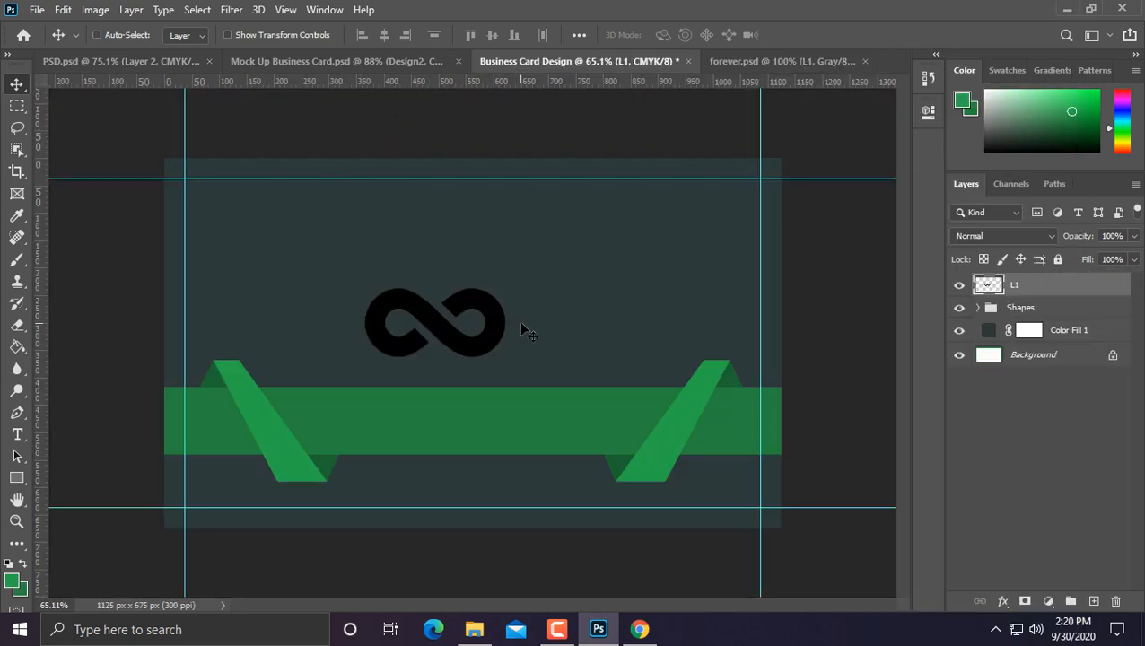
# Center the infinity logo on the canvas, and shift it straight up into the card's upper half.
pyautogui.hotkey('ctrl', 't')
pyautogui.click(836, 35)
pyautogui.hotkey('ctrl', 'a')
pyautogui.click(384, 35)
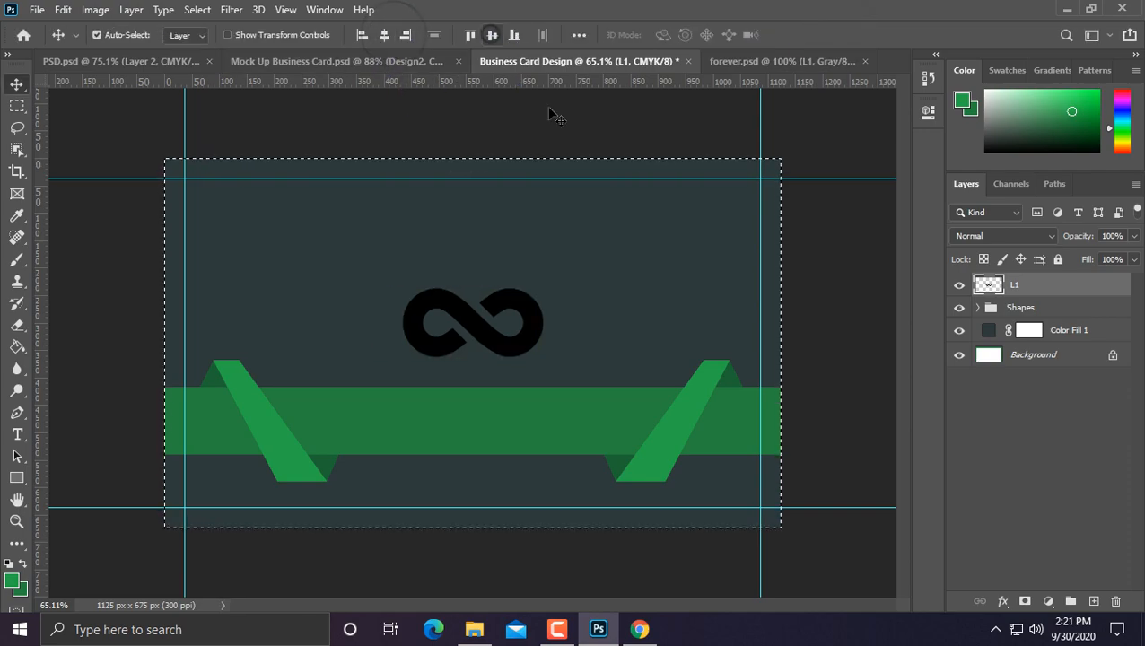
pyautogui.click(492, 35)
pyautogui.hotkey('ctrl', 'd')
pyautogui.moveTo(515, 325); pyautogui.dragTo(516, 239)
# Apply a Color Overlay in green #28a84a at 100% opacity to the L1 logo layer.
pyautogui.rightClick(1078, 292)
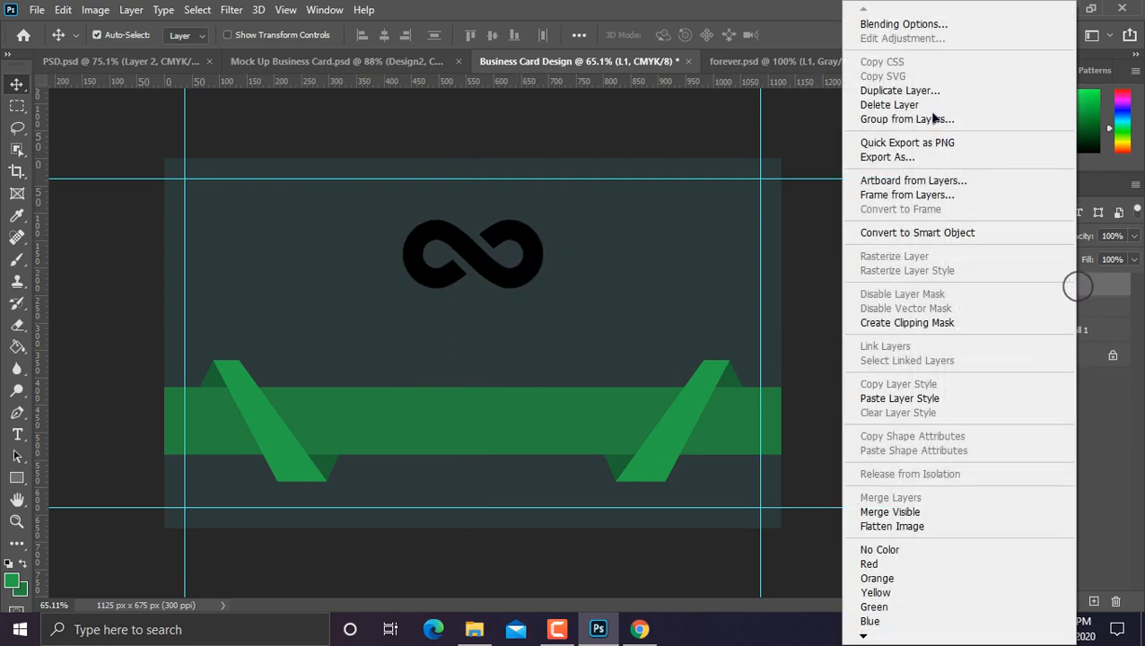
pyautogui.click(899, 23)
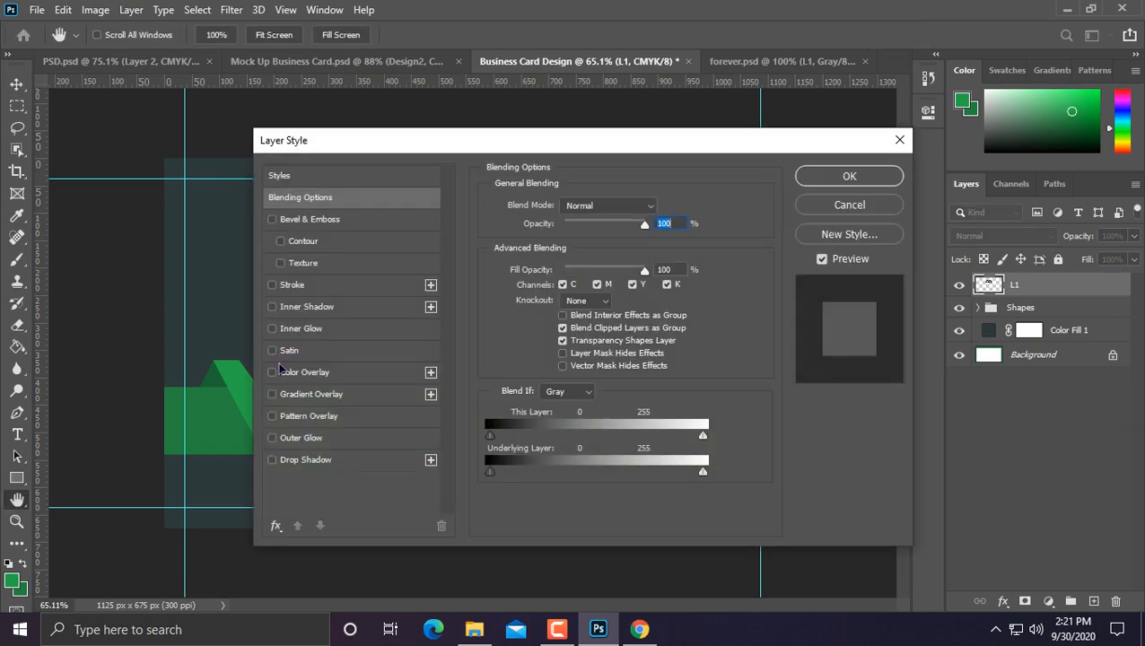
pyautogui.click(300, 374)
pyautogui.moveTo(583, 145); pyautogui.dragTo(828, 150)
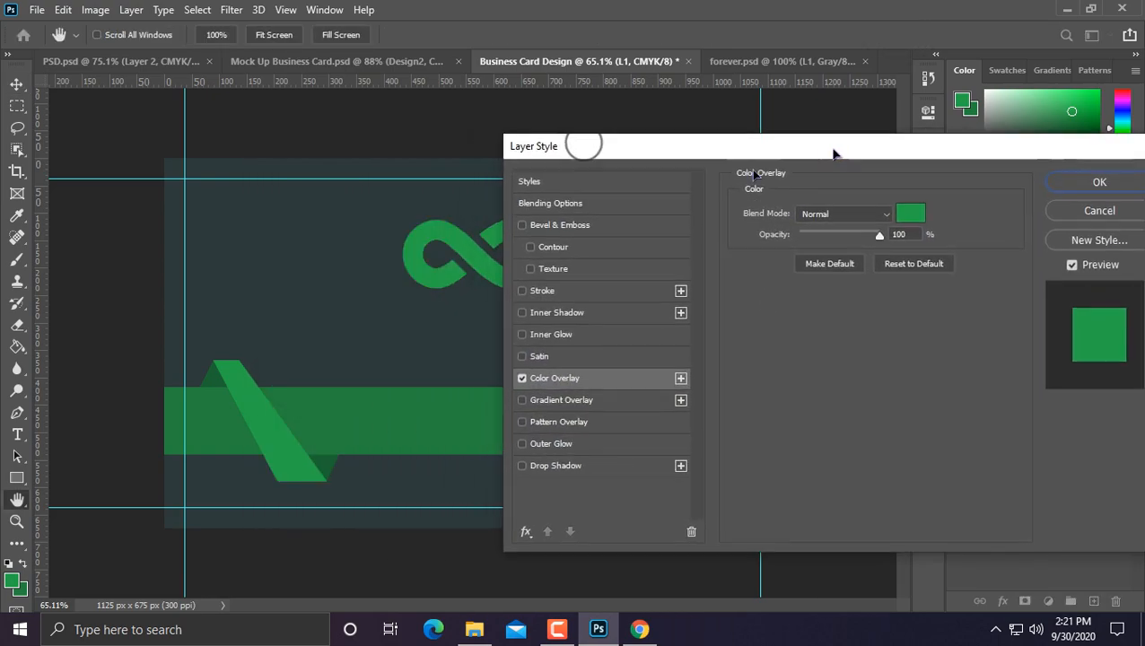
pyautogui.click(906, 215)
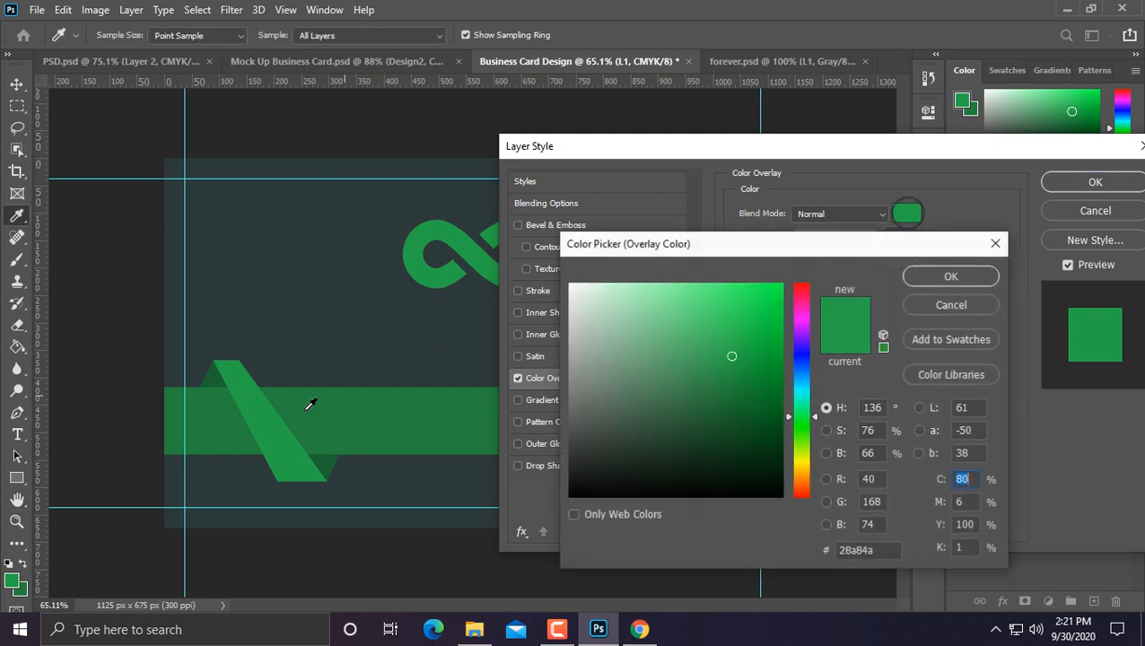
pyautogui.click(917, 275)
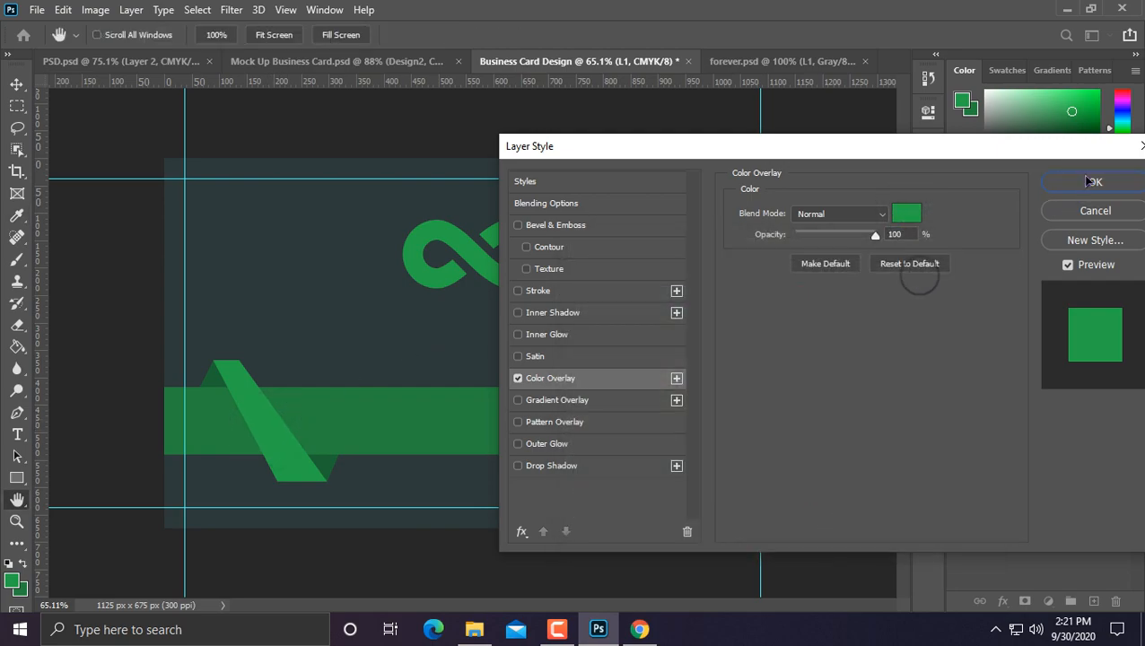
pyautogui.click(1093, 182)
# Rasterize the logo's layer style and align the logo to the canvas's horizontal center.
pyautogui.rightClick(1056, 292)
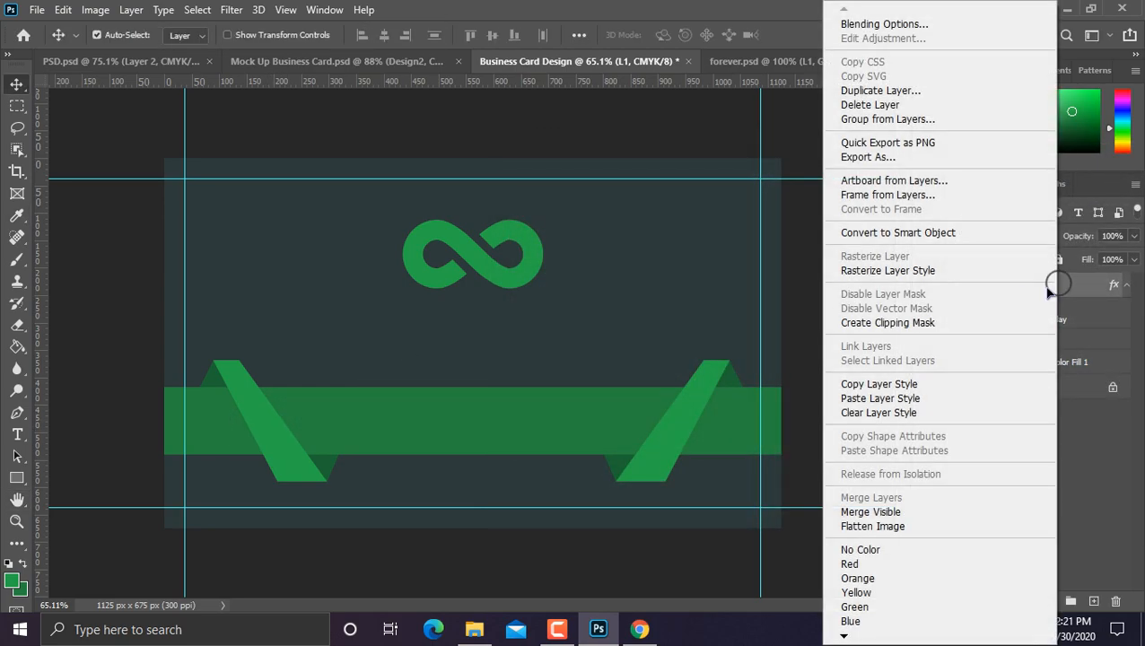
pyautogui.click(882, 271)
pyautogui.hotkey('ctrl', 'a')
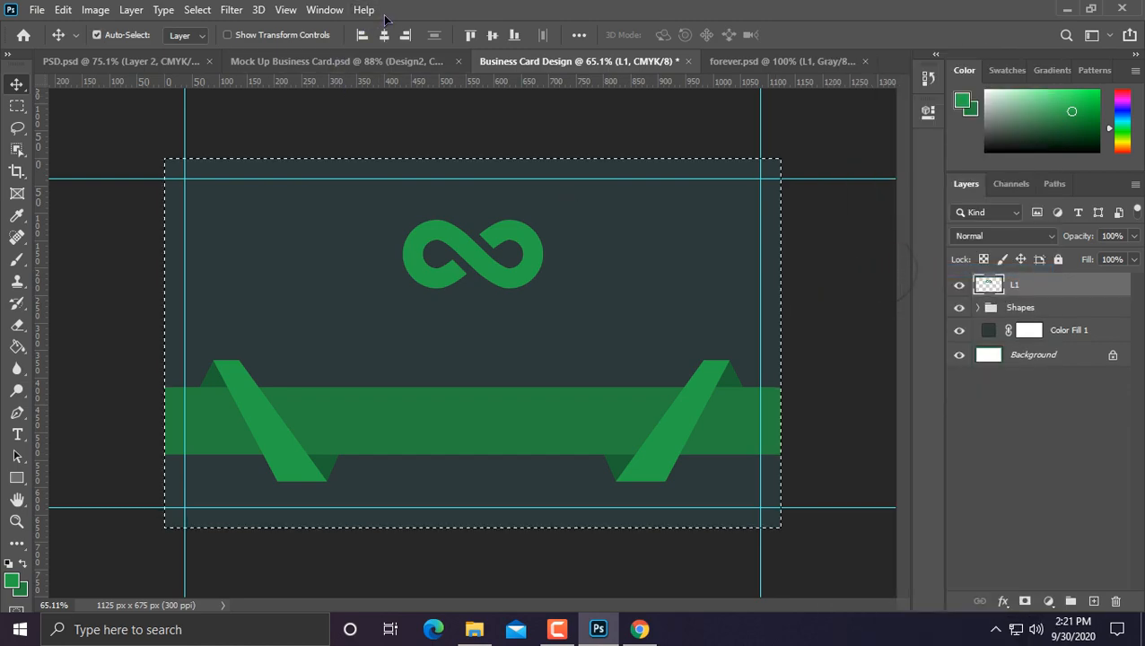
pyautogui.click(386, 37)
pyautogui.hotkey('ctrl', 'd')
# Add the text CODEPRO in Metropolis Medium at 18 pt between the logo and the green band.
pyautogui.press('t')
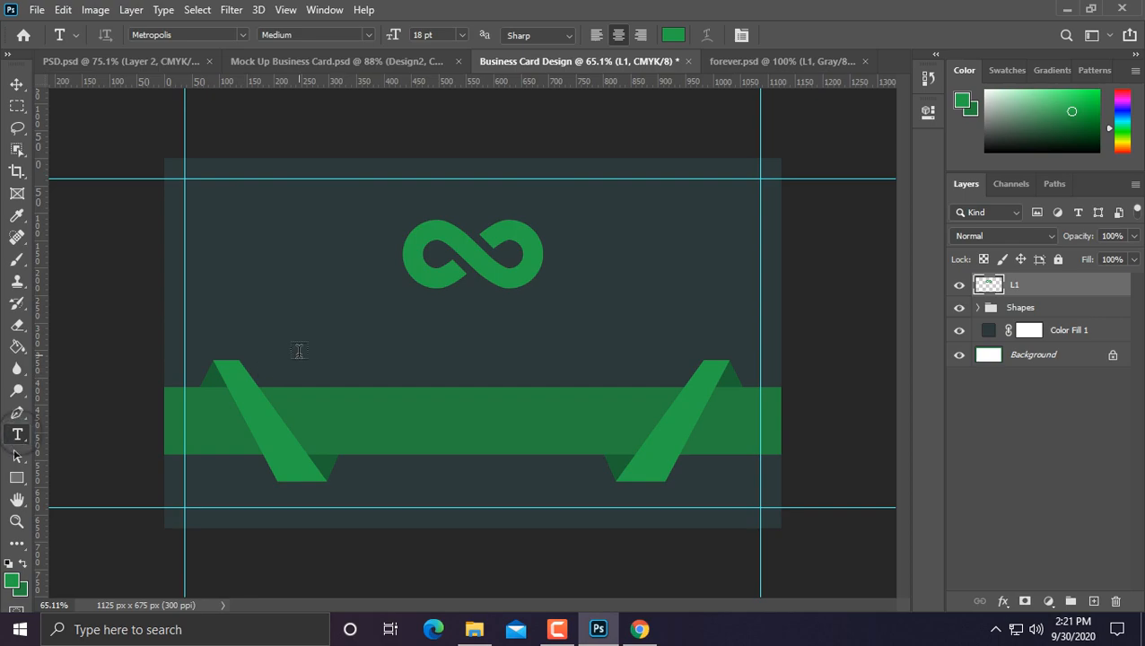
pyautogui.click(298, 349)
pyautogui.click(301, 350)
pyautogui.hotkey('ctrl', 'a')
pyautogui.write('C')
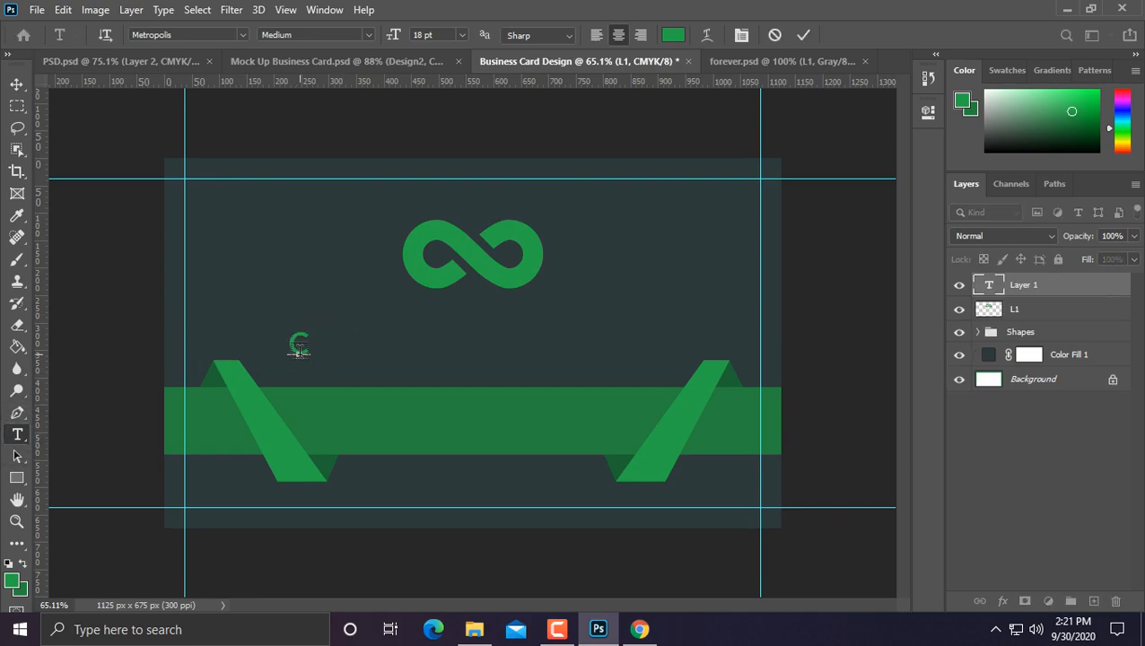
pyautogui.write('ODE')
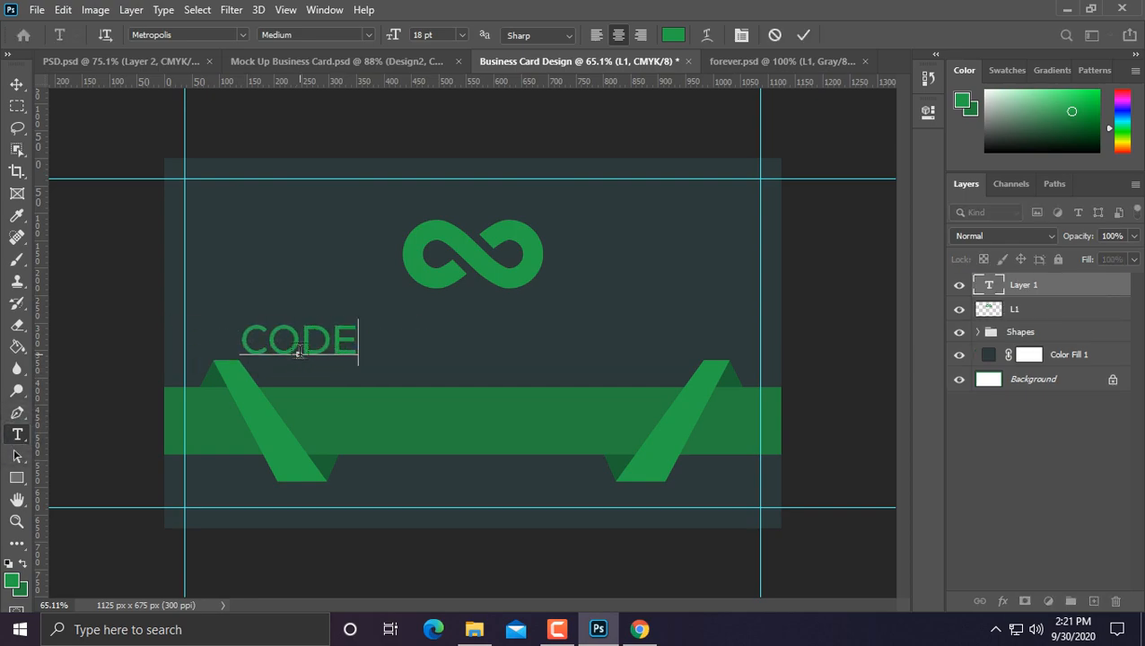
pyautogui.write('PRO')
# Set the color of the whole CODEPRO text to white #ffffff.
pyautogui.hotkey('ctrl', 'a')
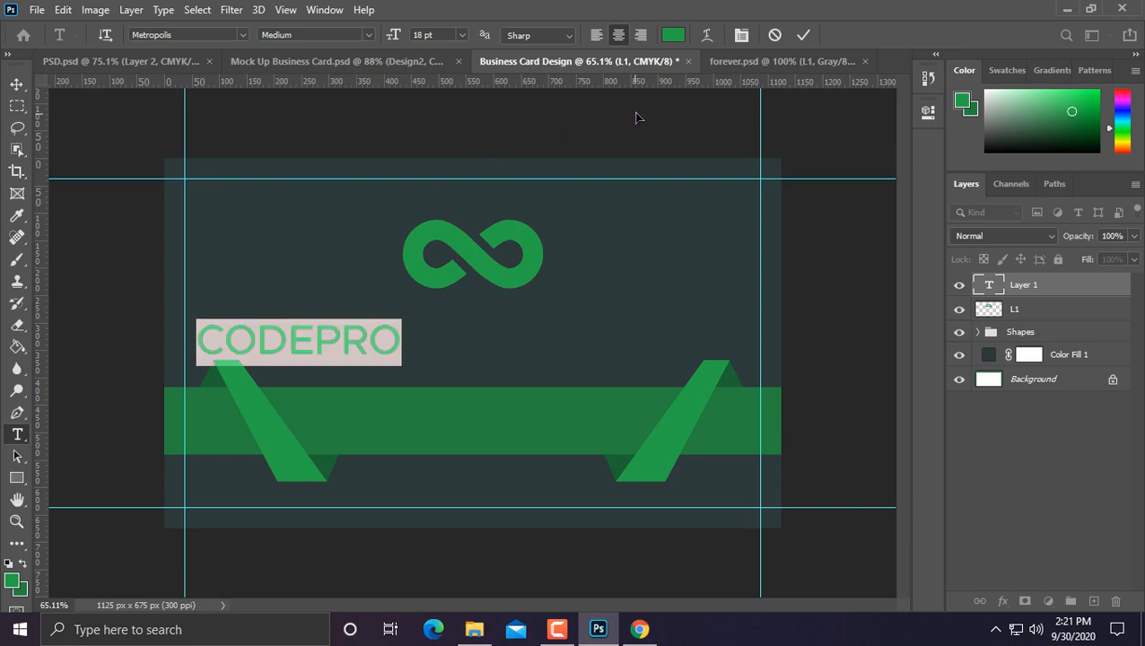
pyautogui.click(674, 38)
pyautogui.click(571, 285)
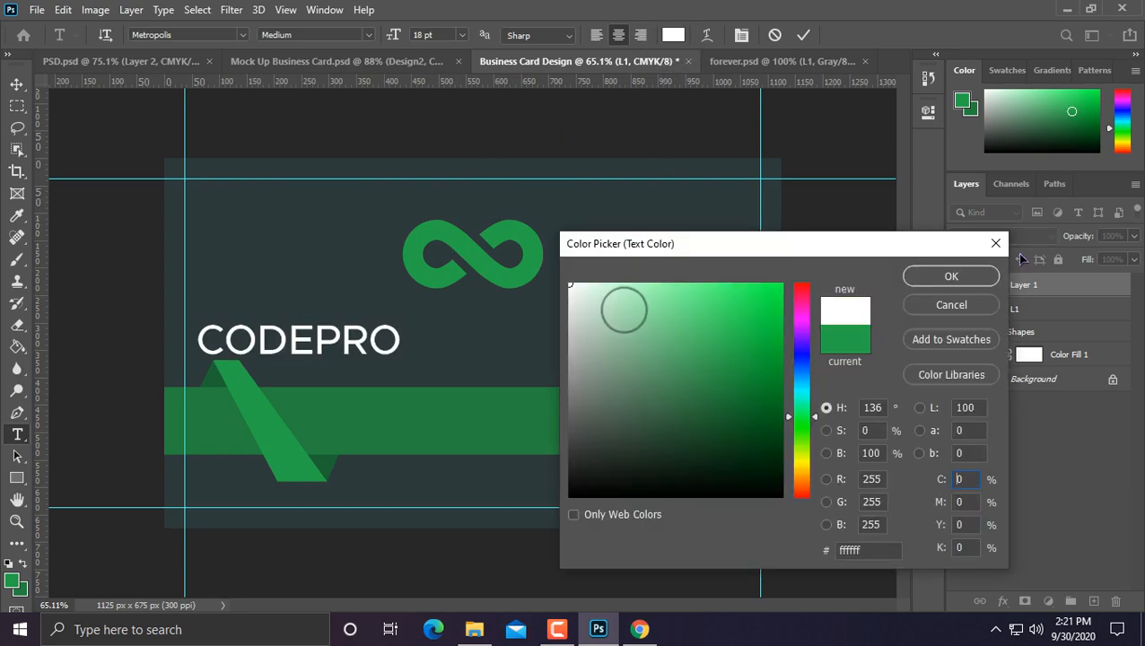
pyautogui.click(952, 275)
# Set the letters PRO in the CODEPRO text to the Bold font style.
pyautogui.moveTo(426, 333); pyautogui.dragTo(324, 337)
pyautogui.click(372, 34)
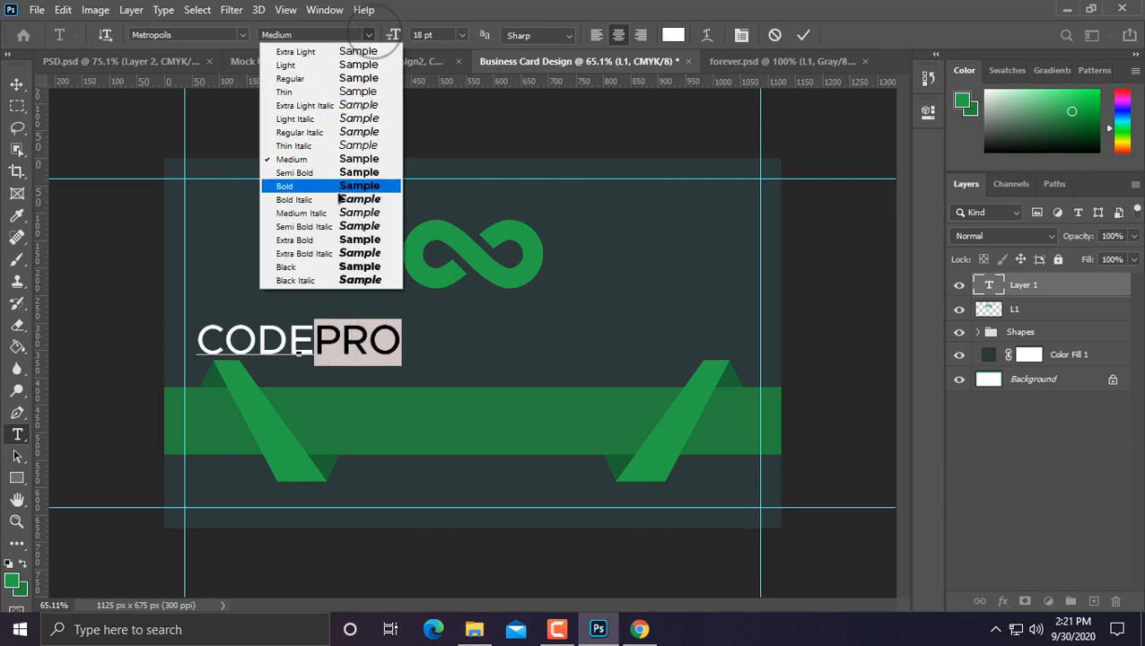
pyautogui.click(287, 180)
pyautogui.click(17, 84)
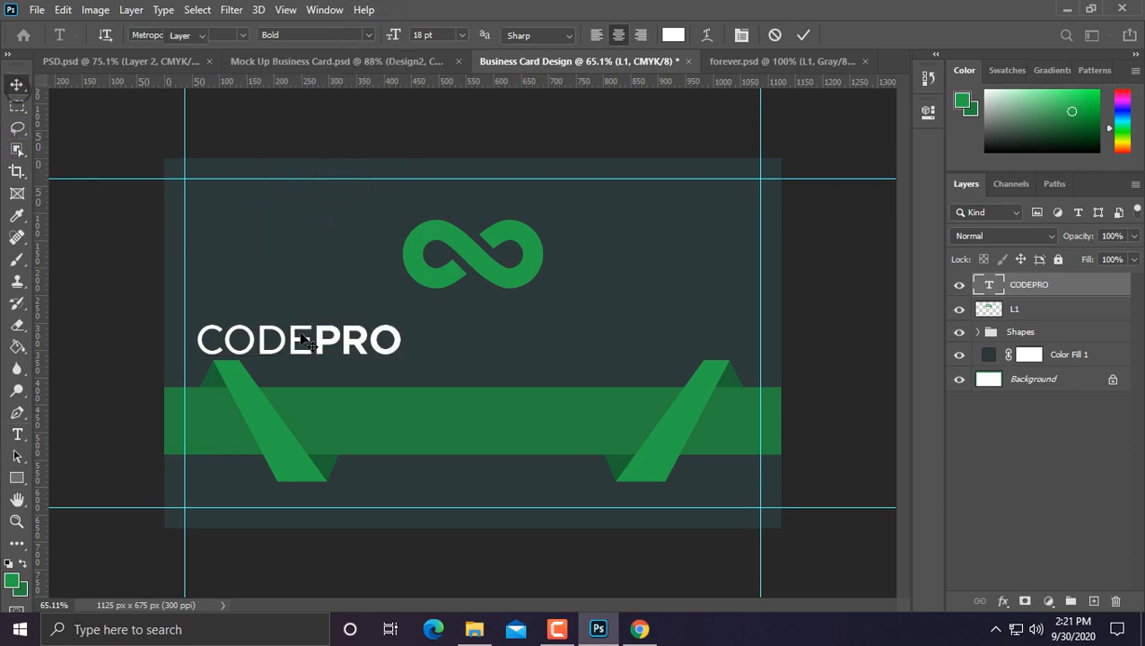
# Move the CODEPRO text beneath the infinity logo and scale it to about 90%.
pyautogui.moveTo(327, 335); pyautogui.dragTo(506, 321)
pyautogui.hotkey('ctrl', 't')
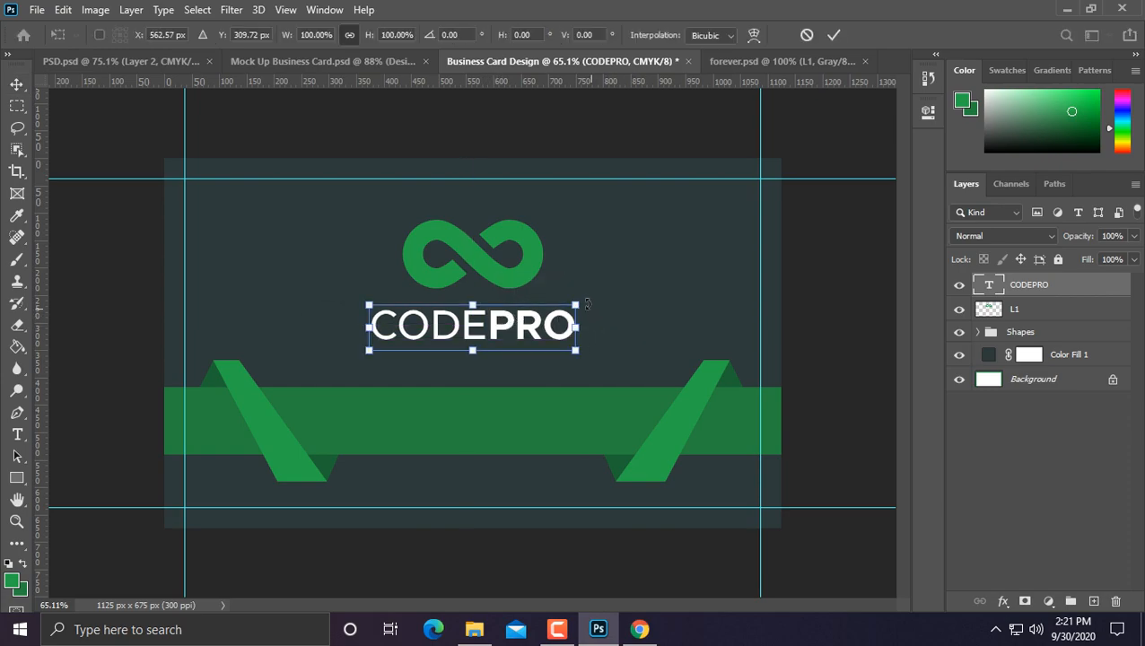
pyautogui.moveTo(581, 303); pyautogui.dragTo(567, 311)
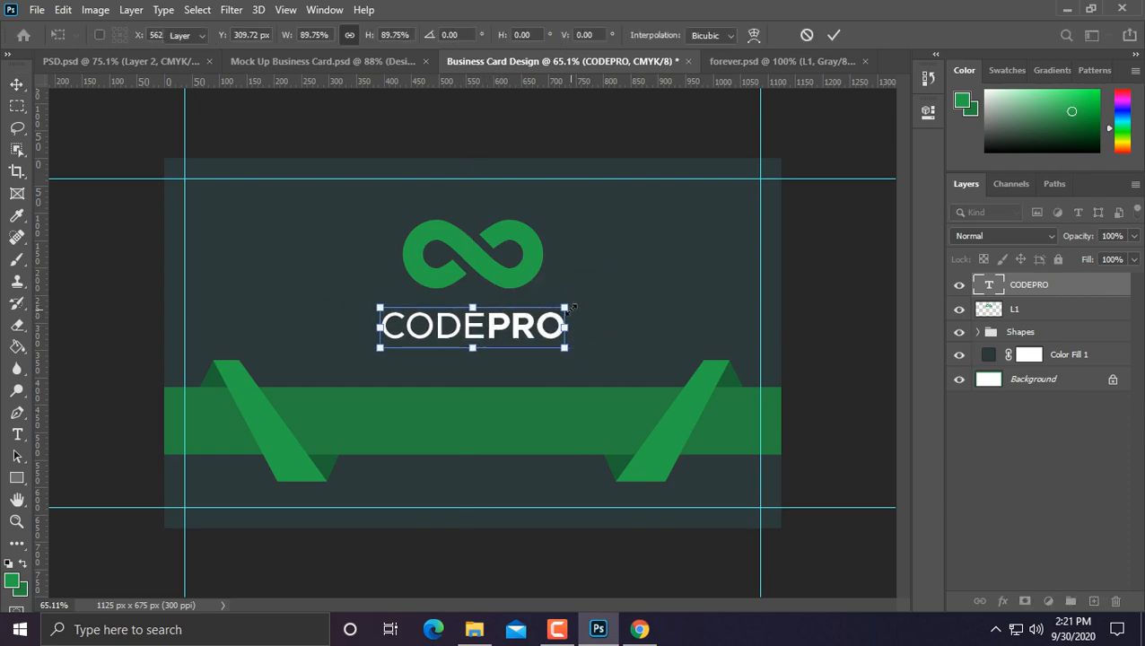
pyautogui.press('Return')
# Center the CODEPRO text horizontally on the canvas and nudge it up closer to the logo.
pyautogui.hotkey('ctrl', 'a')
pyautogui.click(385, 36)
pyautogui.press('Up')
pyautogui.press('Up')
pyautogui.press('Up')
pyautogui.press('Up')
pyautogui.press('Up')
pyautogui.press('Up')
pyautogui.press('Up')
pyautogui.press('Up')
pyautogui.press('Up')
pyautogui.press('Up')
pyautogui.press('Up')
pyautogui.press('Up')
pyautogui.press('Up')
pyautogui.press('Up')
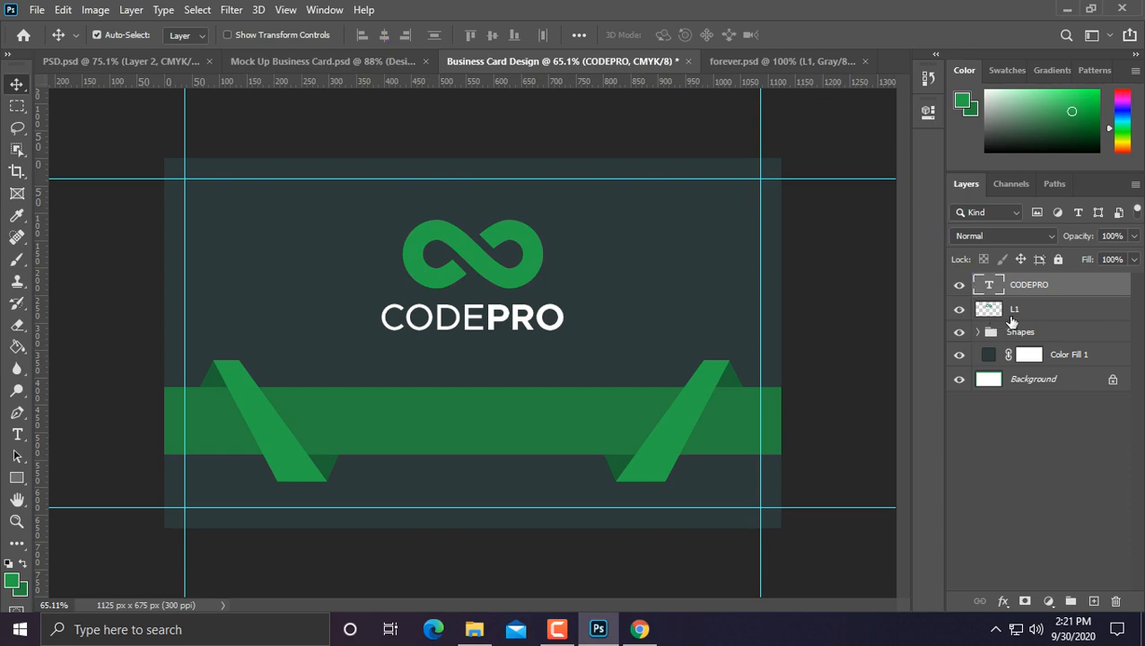
# Align the horizontal centers of the CODEPRO text and the L1 layer and group both layers as Logo.
pyautogui.keyDown('shift'); pyautogui.click(997, 316); pyautogui.keyUp('shift')
pyautogui.click(385, 35)
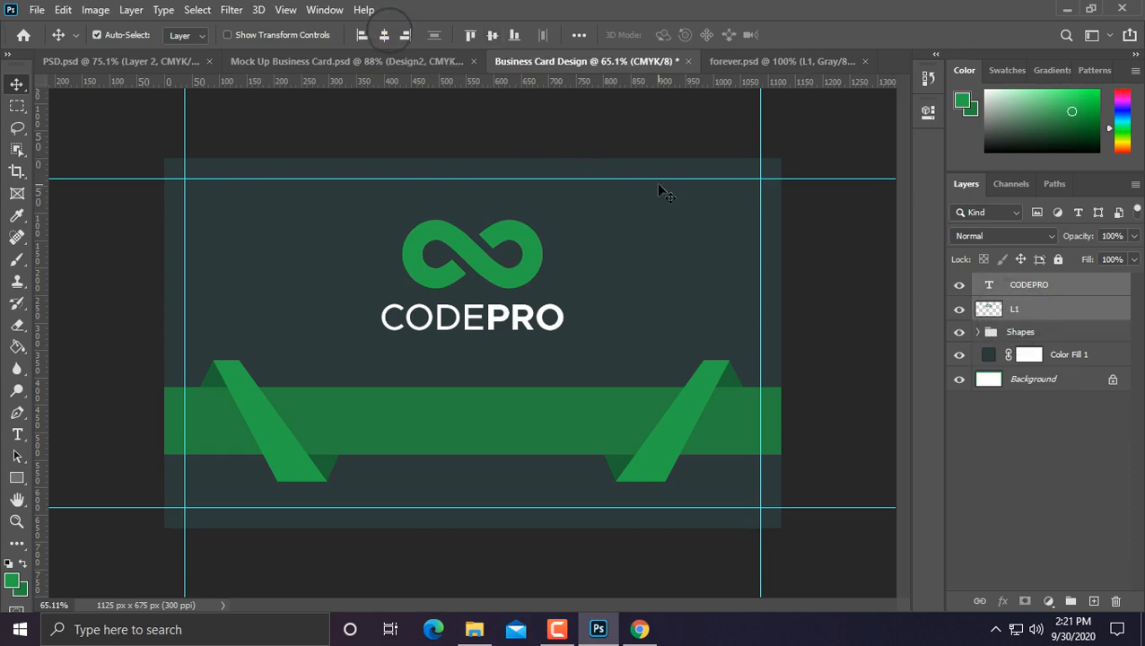
pyautogui.click(1070, 602)
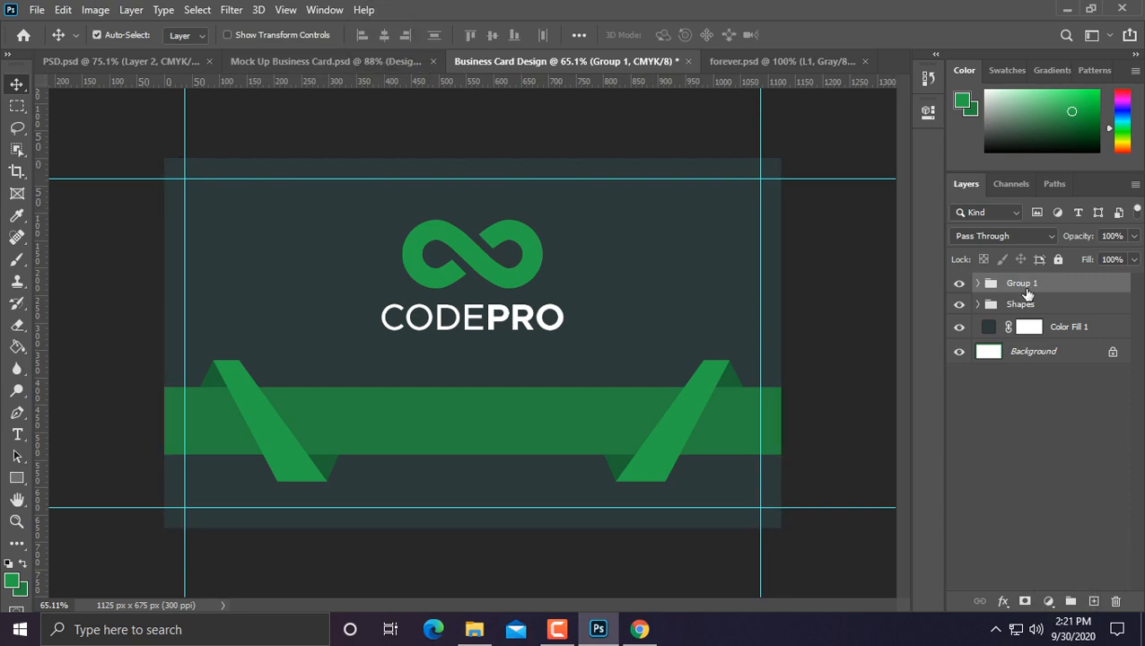
pyautogui.write('lo')
pyautogui.click(1011, 392)
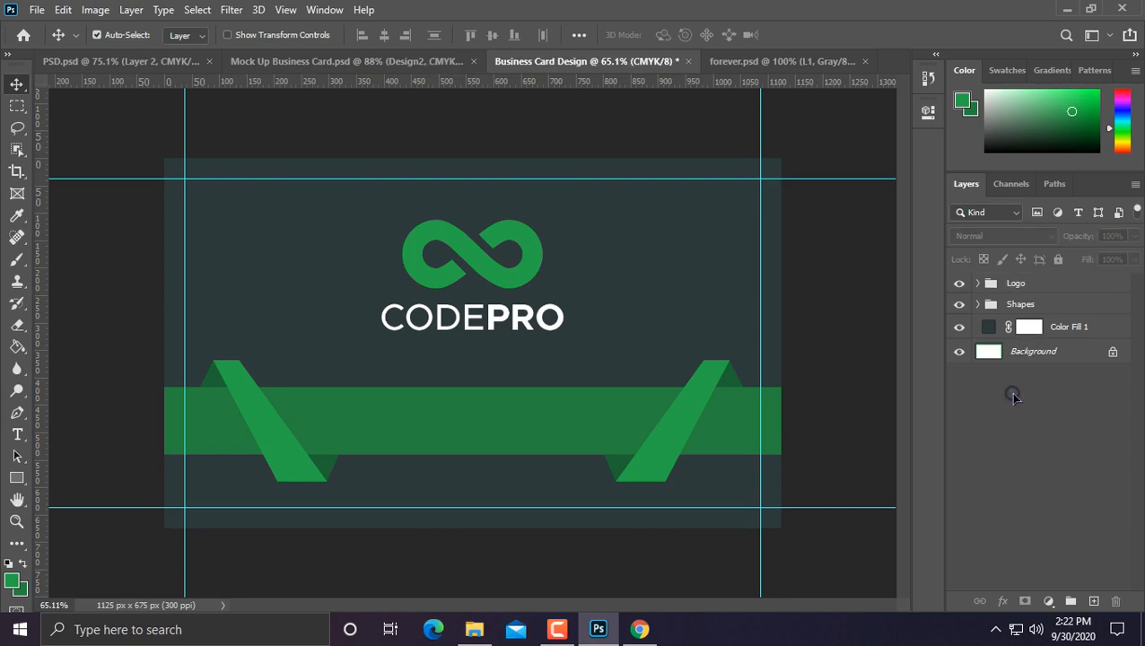
# Add the text CREATIVE DESIGNER in Metropolis Bold at 18 pt on the green band.
pyautogui.click(17, 434)
pyautogui.click(358, 434)
pyautogui.write('cr')
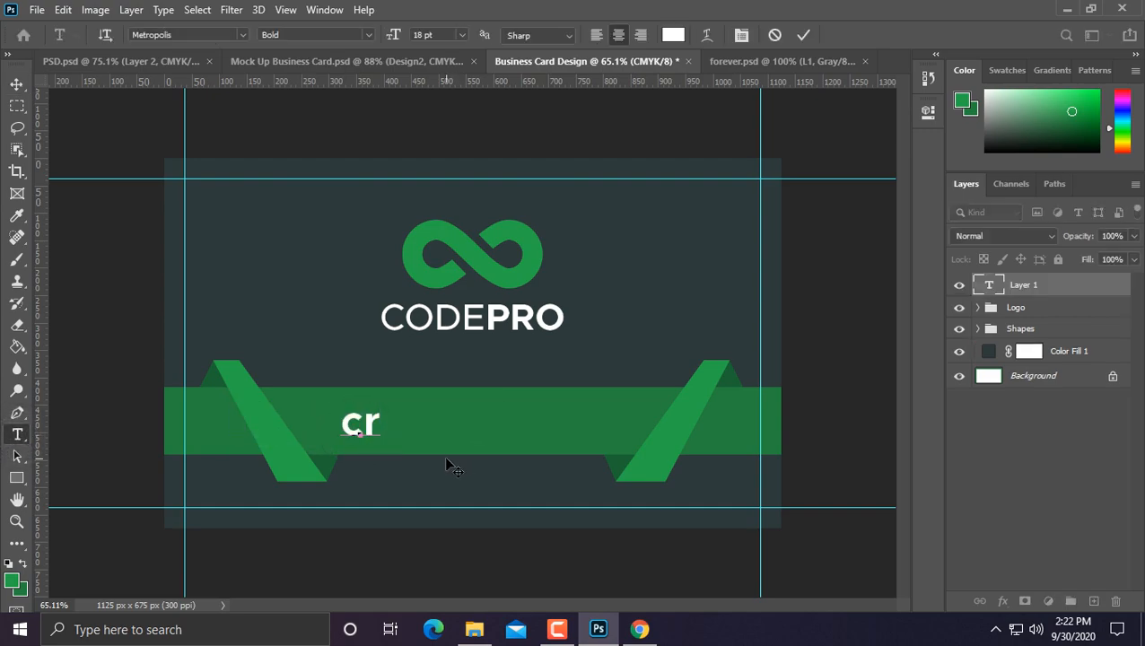
pyautogui.press('BackSpace')
pyautogui.press('BackSpace')
pyautogui.write('CREAT')
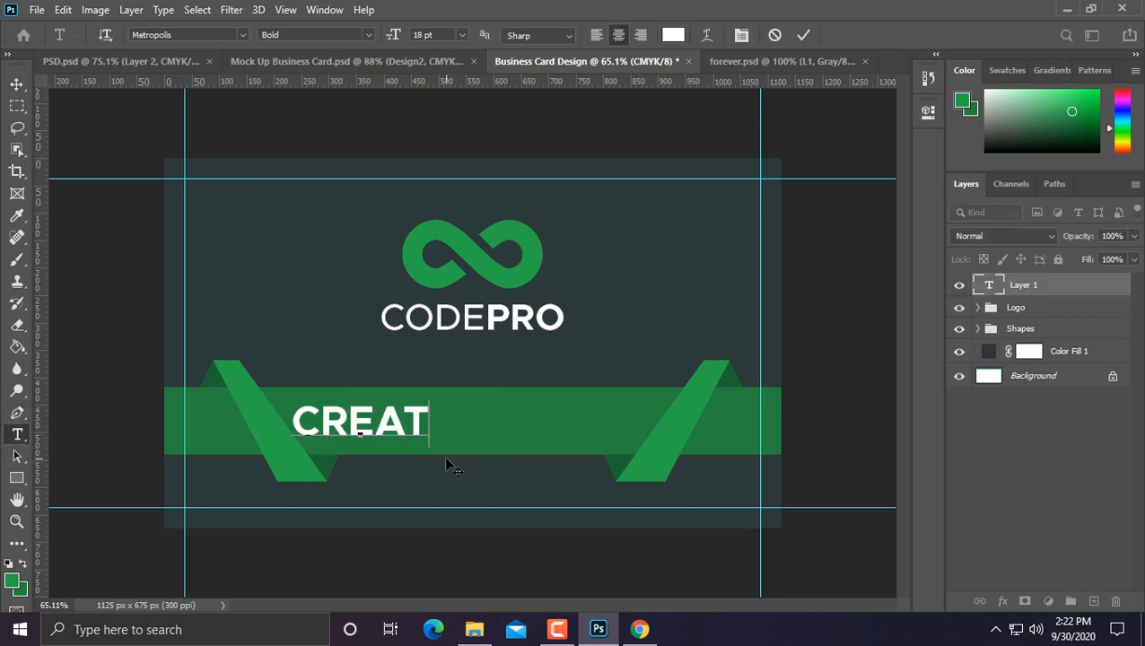
pyautogui.write('IVE DESI')
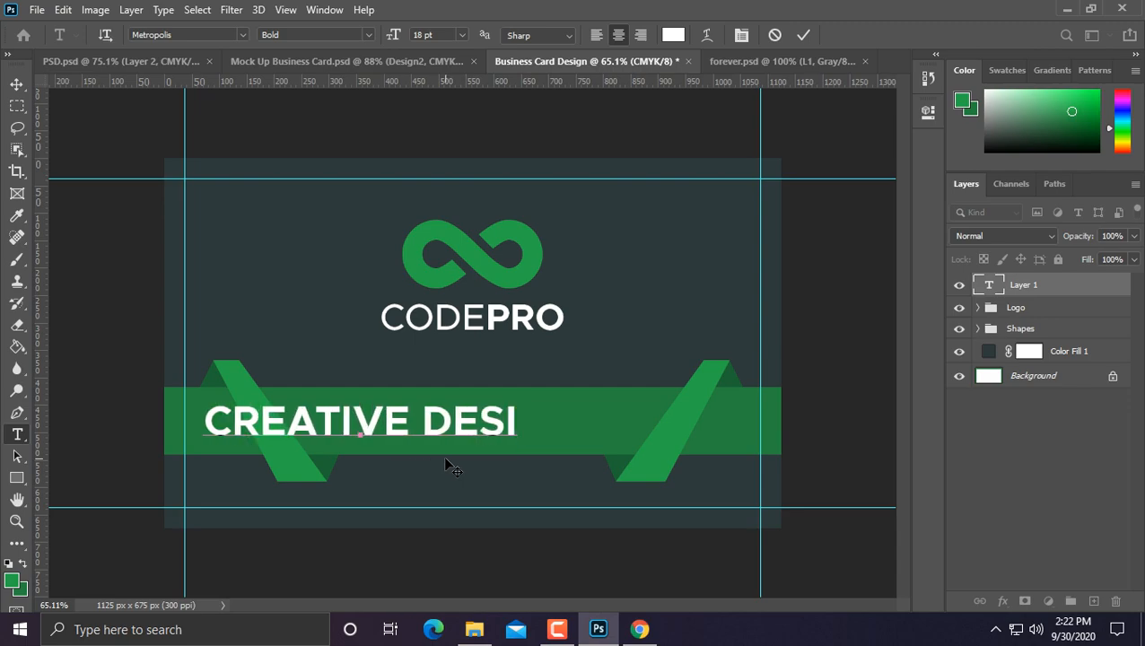
pyautogui.write('GN ER')
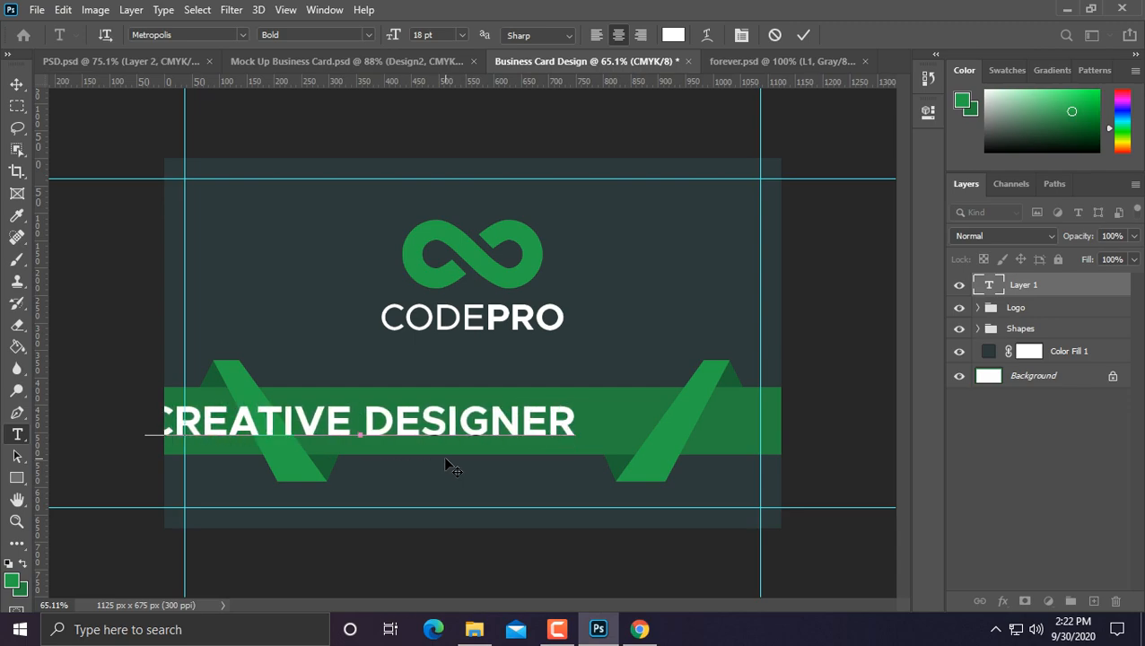
pyautogui.click(16, 84)
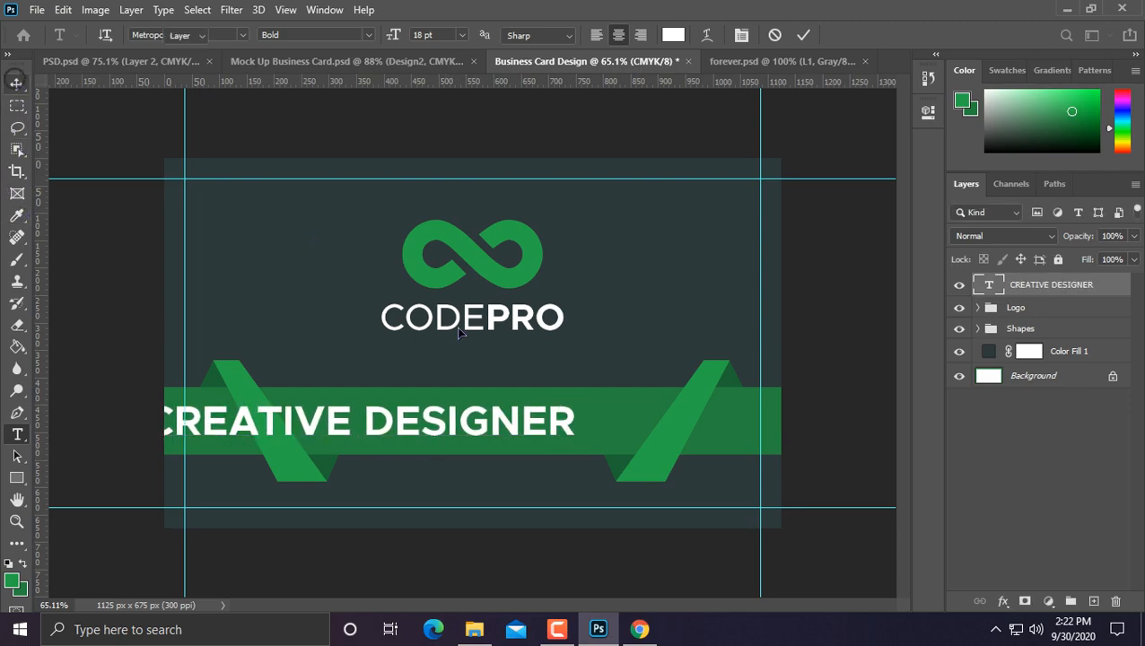
# Scale the CREATIVE DESIGNER text to about 46% and place it in the middle of the green band.
pyautogui.hotkey('ctrl', 't')
pyautogui.moveTo(583, 395); pyautogui.dragTo(434, 454)
pyautogui.hotkey('ctrl', 'z')
pyautogui.moveTo(577, 392); pyautogui.dragTo(485, 406)
pyautogui.moveTo(432, 433); pyautogui.dragTo(573, 413)
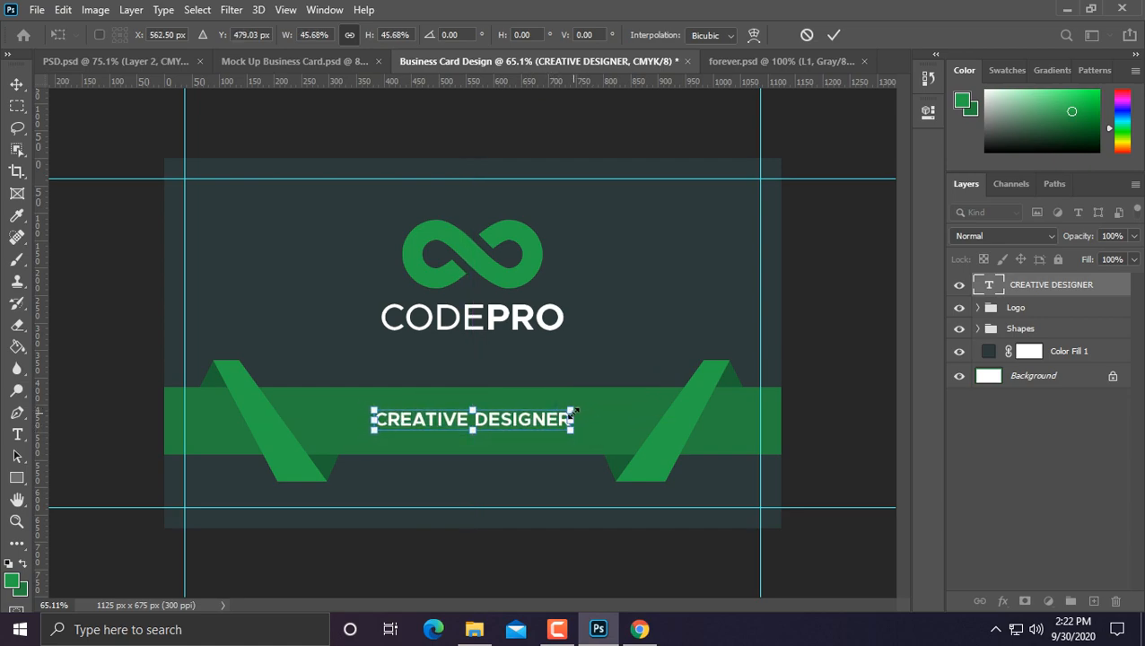
pyautogui.press('Return')
# Align the CREATIVE DESIGNER text to the canvas's horizontal center and clear the selection.
pyautogui.hotkey('ctrl', 'a')
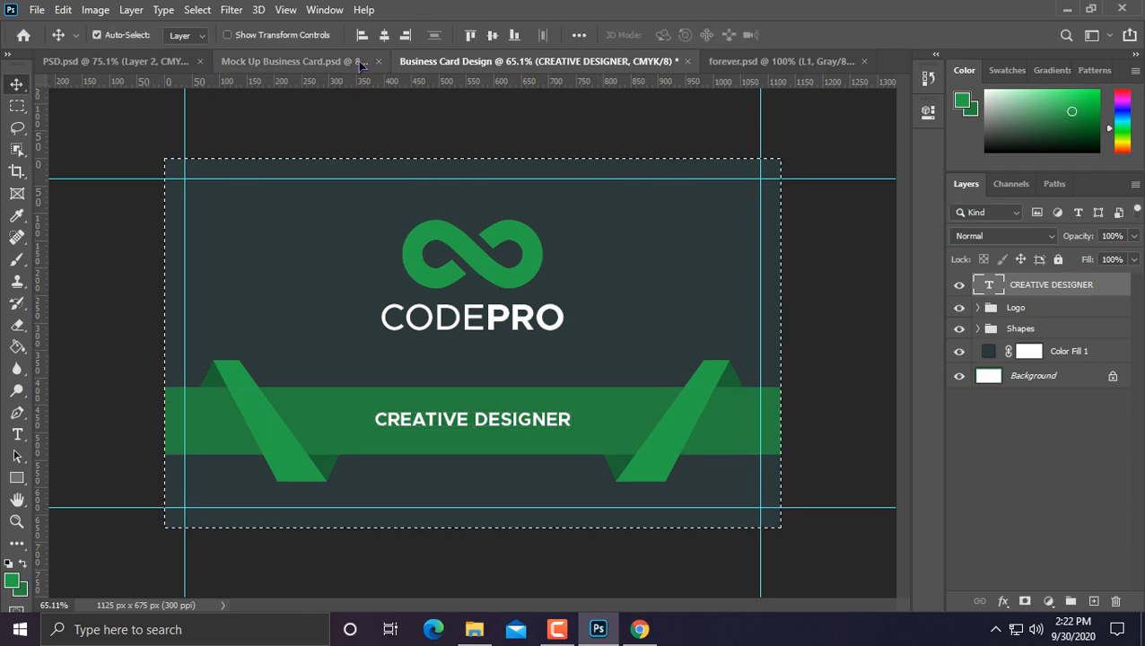
pyautogui.click(383, 38)
pyautogui.hotkey('ctrl', 'd')
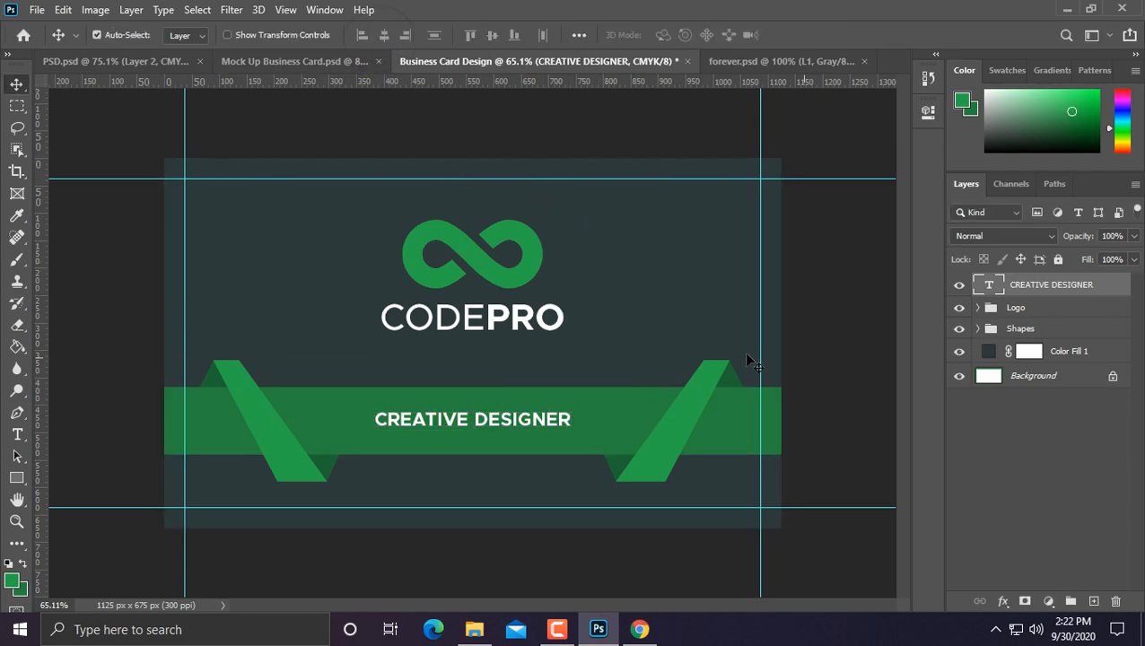
# Set the font style of the CREATIVE DESIGNER text to Medium.
pyautogui.click(16, 433)
pyautogui.tripleClick(404, 419)
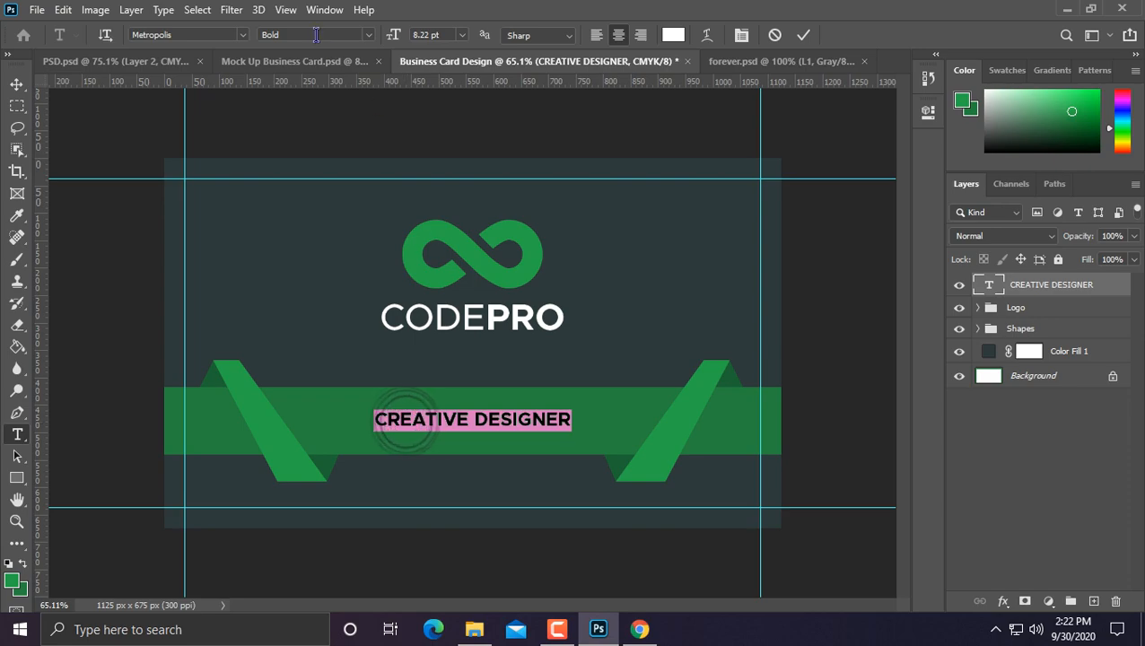
pyautogui.click(368, 35)
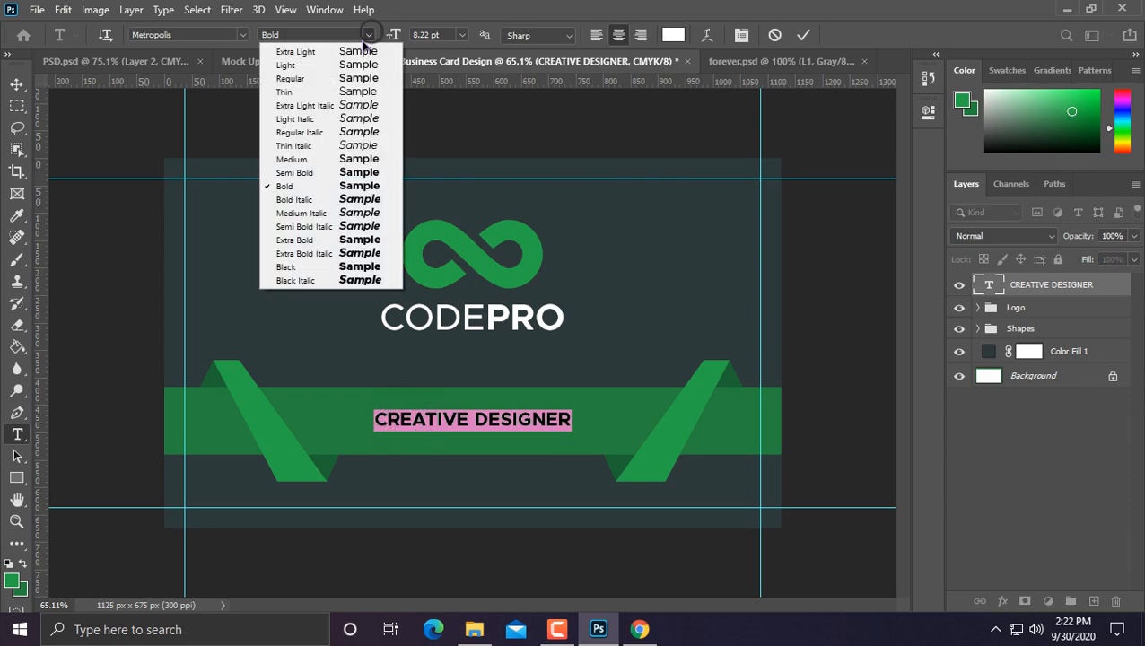
pyautogui.click(296, 159)
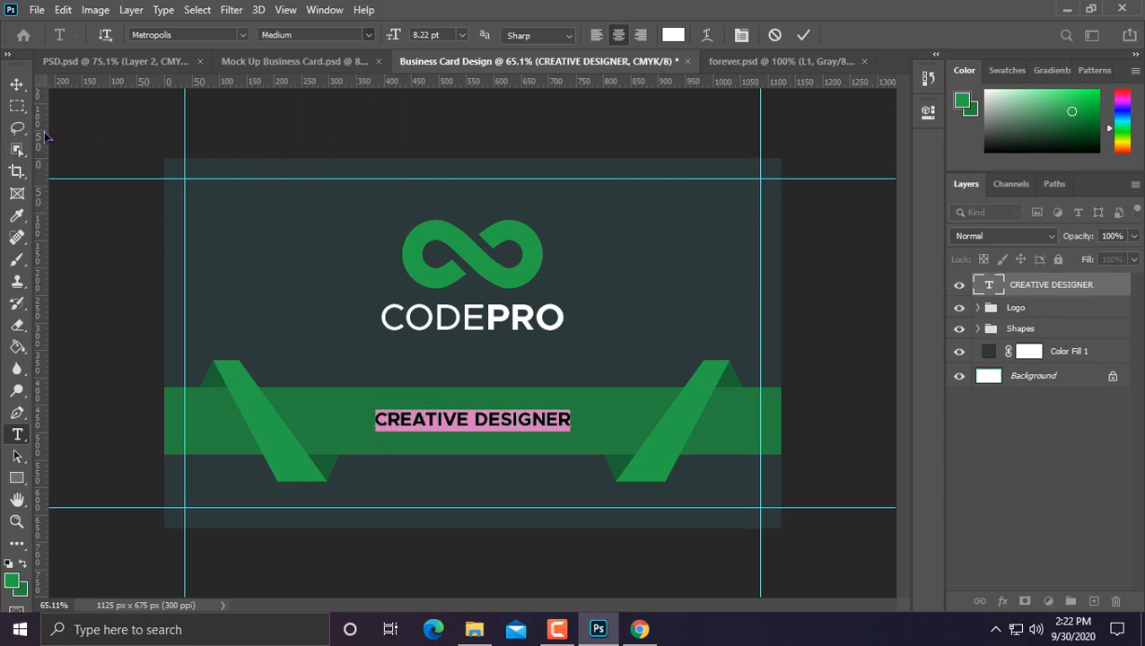
pyautogui.click(17, 84)
# Group the CREATIVE DESIGNER, Logo, Shapes and Color Fill 1 layers into a group named Front Side.
pyautogui.scroll(-5, 460, 303)
pyautogui.scroll(6, 459, 301)
pyautogui.scroll(-2, 459, 298)
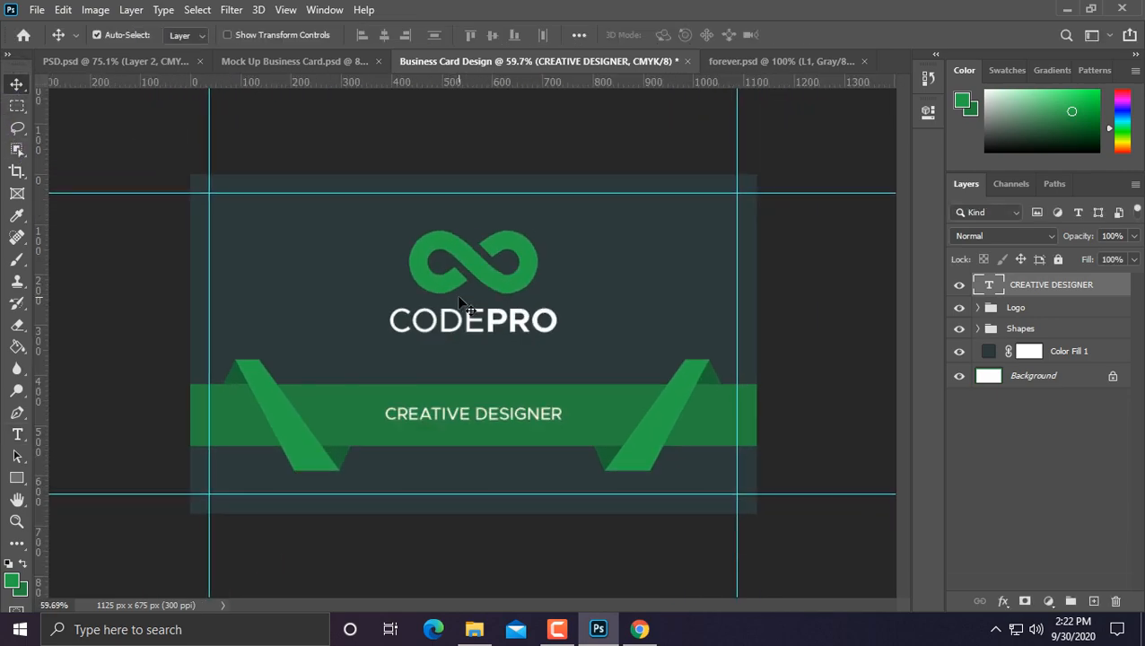
pyautogui.keyDown('shift'); pyautogui.click(1055, 330); pyautogui.keyUp('shift')
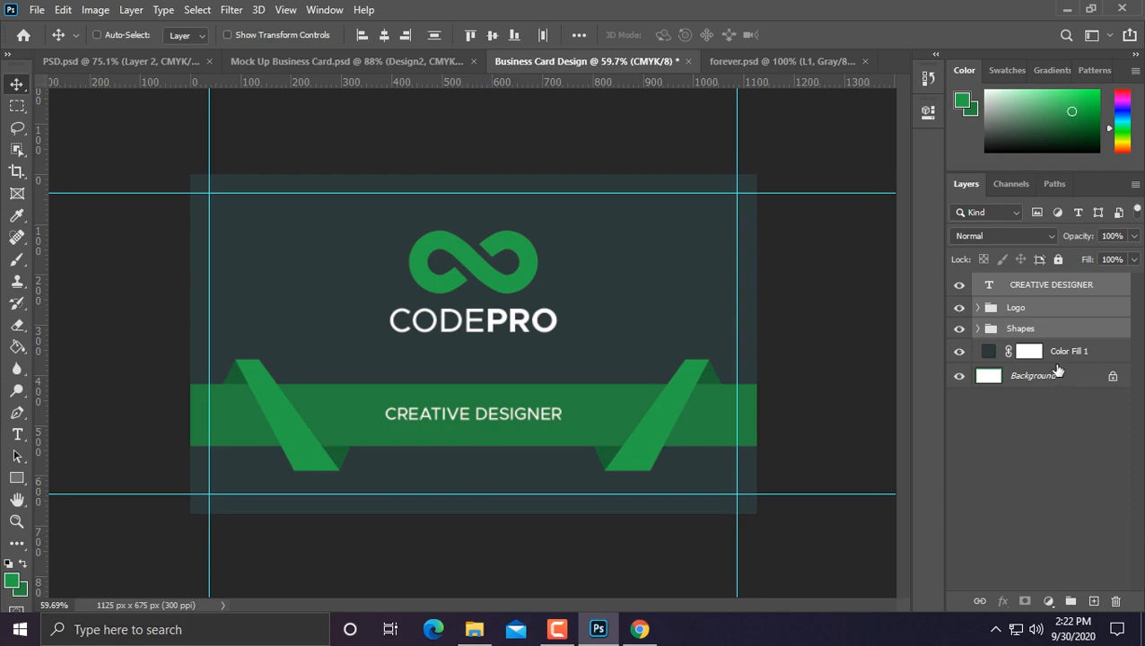
pyautogui.keyDown('ctrl'); pyautogui.click(1057, 351); pyautogui.keyUp('ctrl')
pyautogui.click(1069, 600)
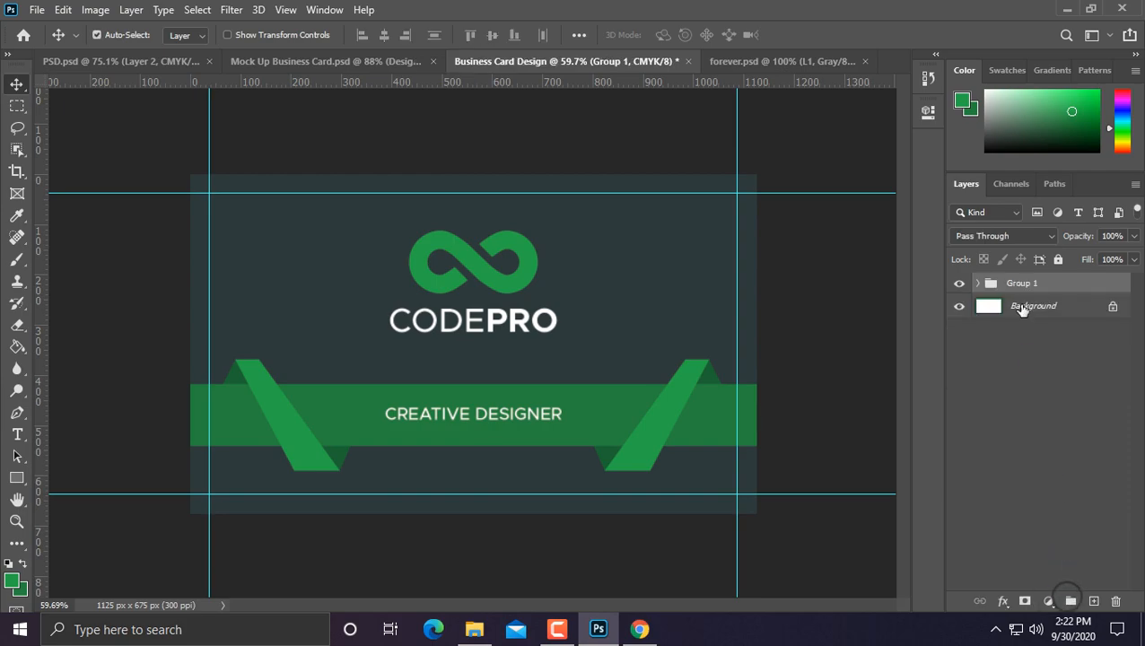
pyautogui.doubleClick(1021, 285)
pyautogui.write('f')
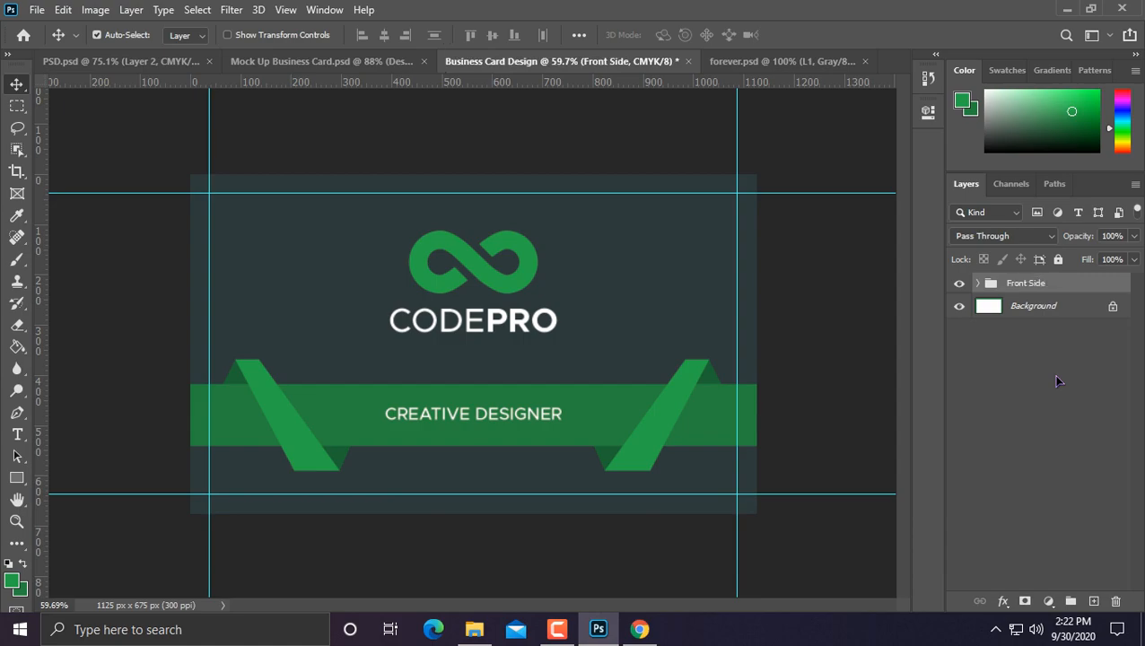
# Duplicate the Shapes group and the Color Fill 1 layer out of the Front Side group, placing the copies above it.
pyautogui.click(975, 284)
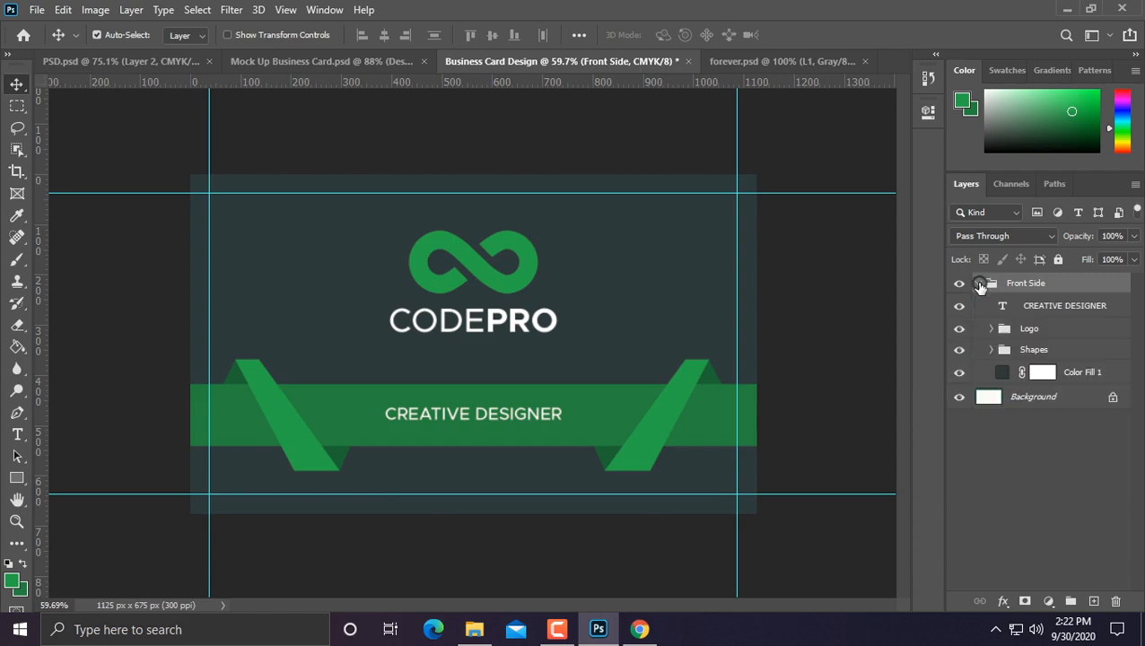
pyautogui.moveTo(1058, 374); pyautogui.dragTo(1074, 283)
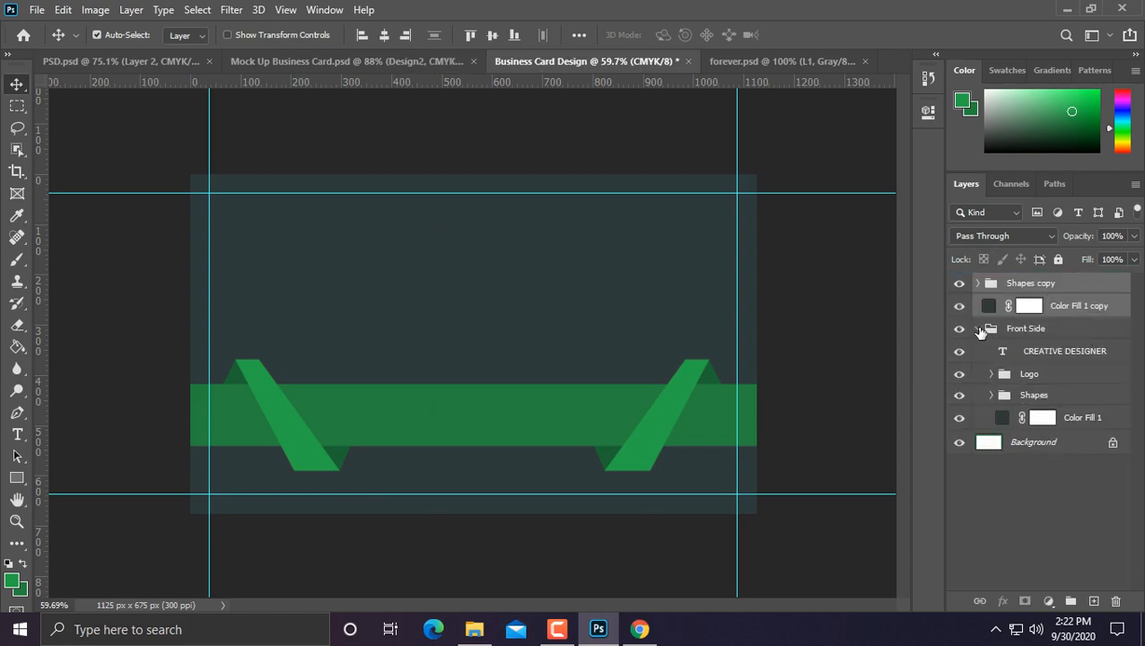
pyautogui.click(978, 329)
# Rotate the copied Shapes group to -90° and scale it to about 58% so it spans the card's height.
pyautogui.click(1039, 287)
pyautogui.hotkey('ctrl', 't')
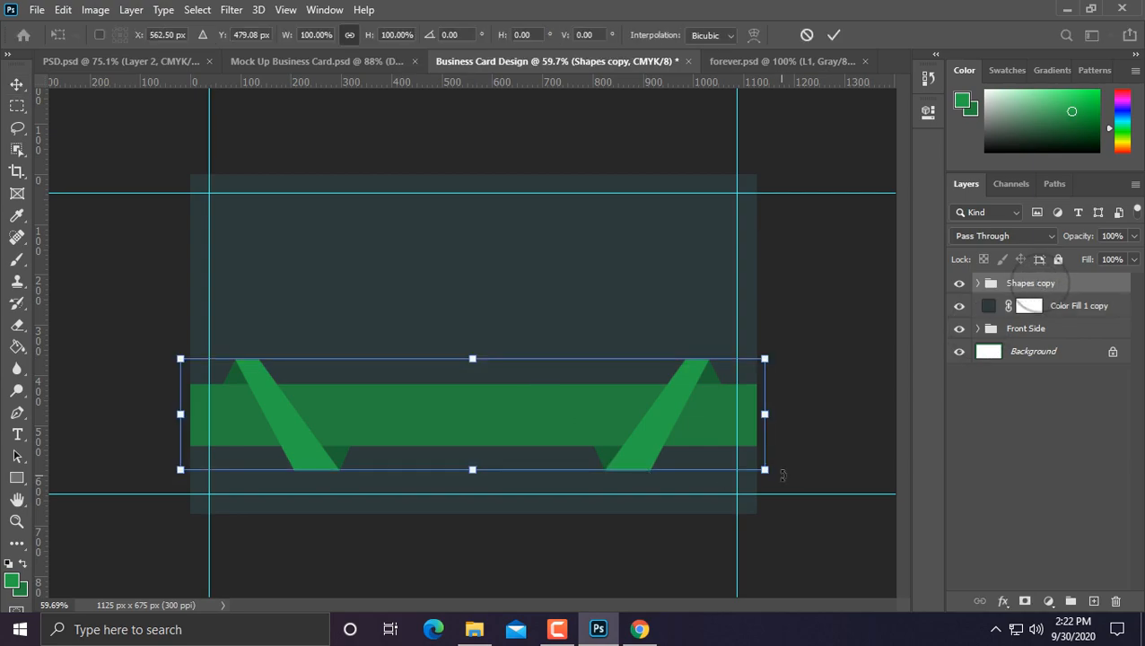
pyautogui.moveTo(767, 420); pyautogui.dragTo(755, 413)
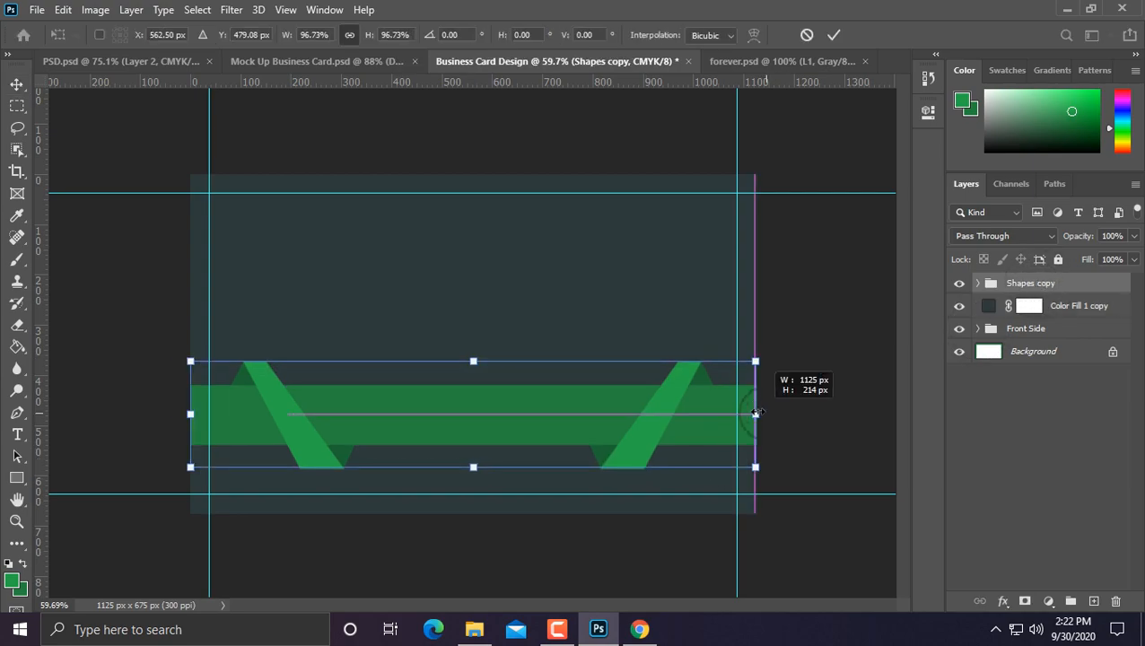
pyautogui.moveTo(792, 475); pyautogui.dragTo(473, 257)
pyautogui.scroll(-2, 474, 257)
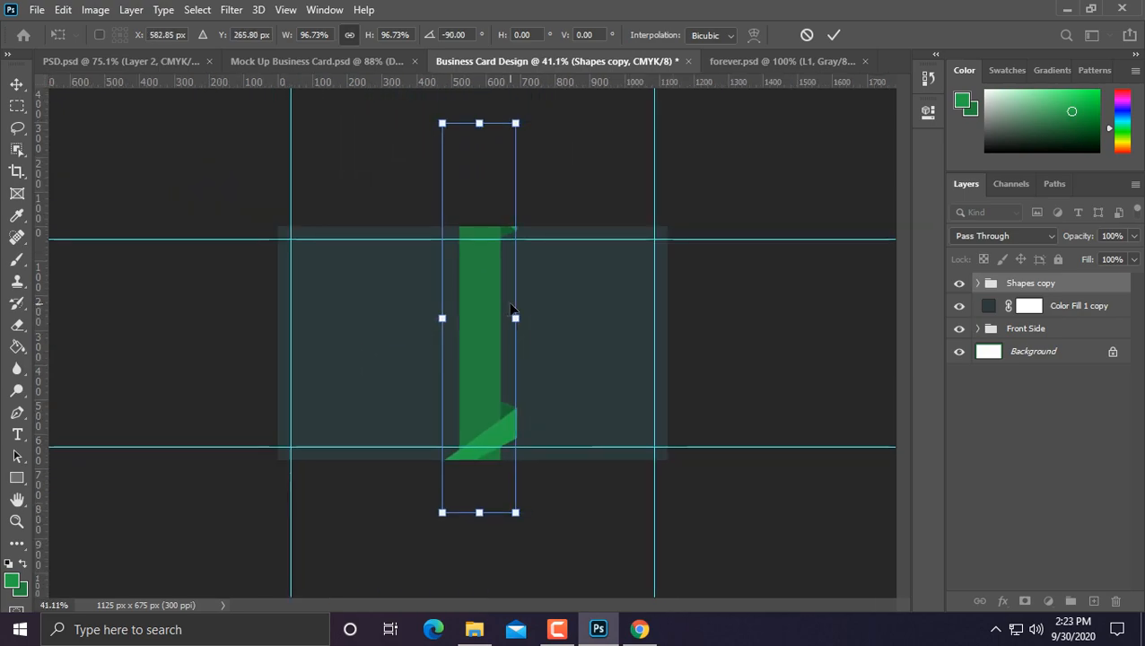
pyautogui.moveTo(482, 127); pyautogui.dragTo(487, 224)
pyautogui.hotkey('ctrl', 'z')
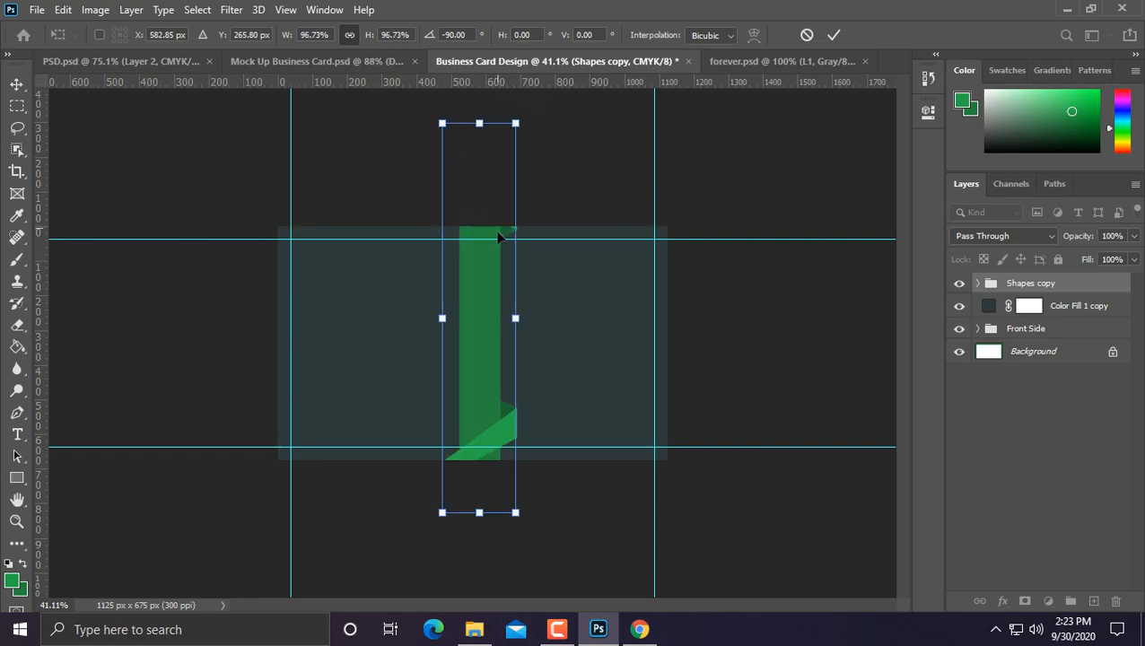
pyautogui.moveTo(482, 120); pyautogui.dragTo(481, 227)
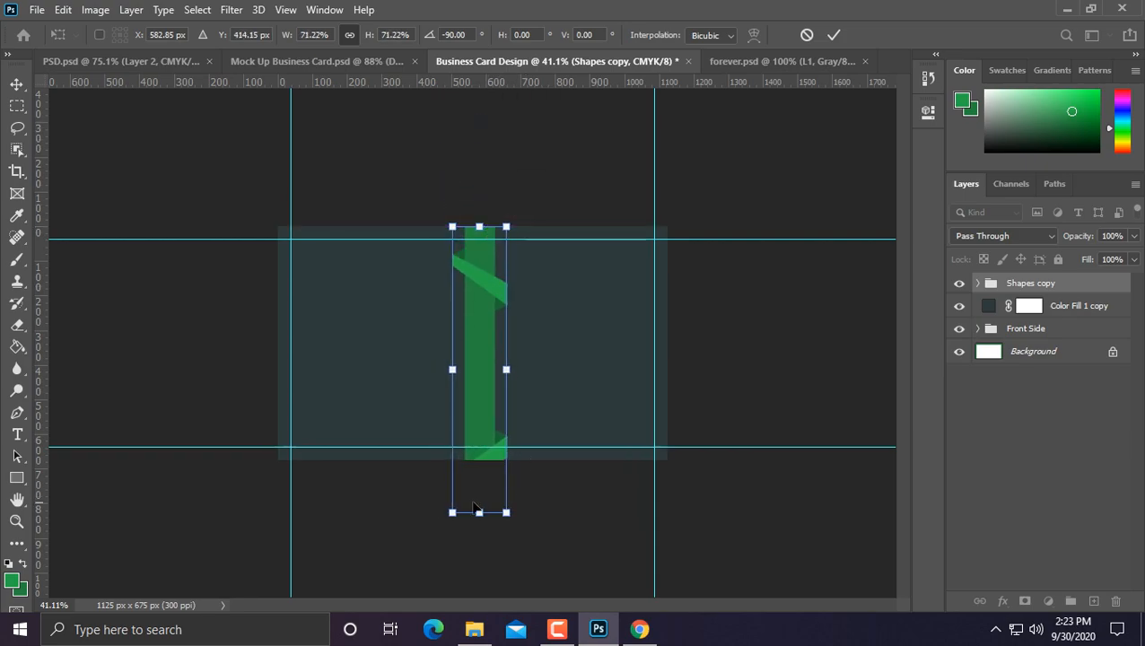
pyautogui.moveTo(477, 512); pyautogui.dragTo(478, 460)
# Widen the rotated Shapes copy while keeping its full card height, and apply the transformation.
pyautogui.scroll(3, 458, 353)
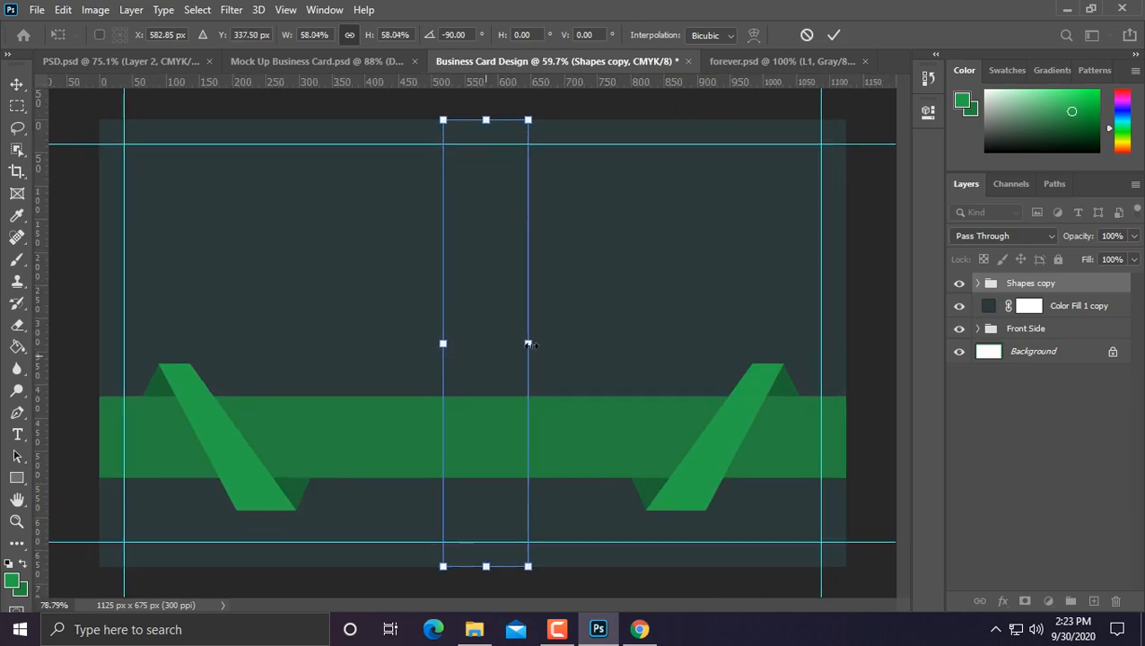
pyautogui.moveTo(530, 335); pyautogui.dragTo(462, 356)
pyautogui.hotkey('ctrl', 'z')
pyautogui.press('Return')
# Align the vertical Shapes copy group to the canvas's horizontal center and clear the selection.
pyautogui.hotkey('ctrl', 'a')
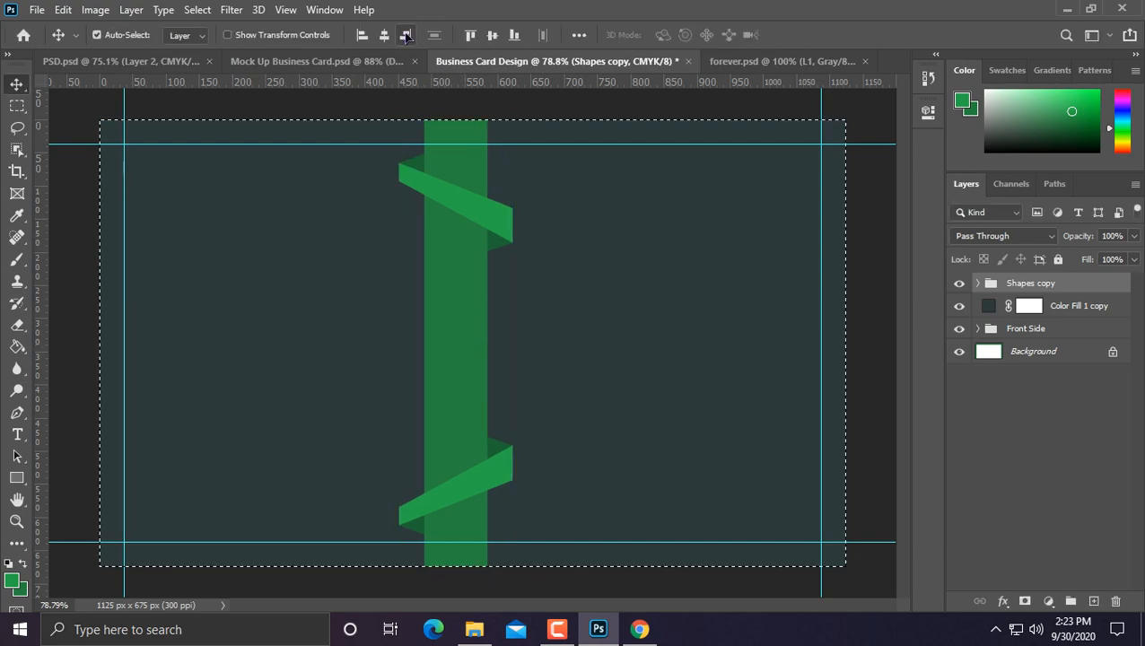
pyautogui.click(383, 35)
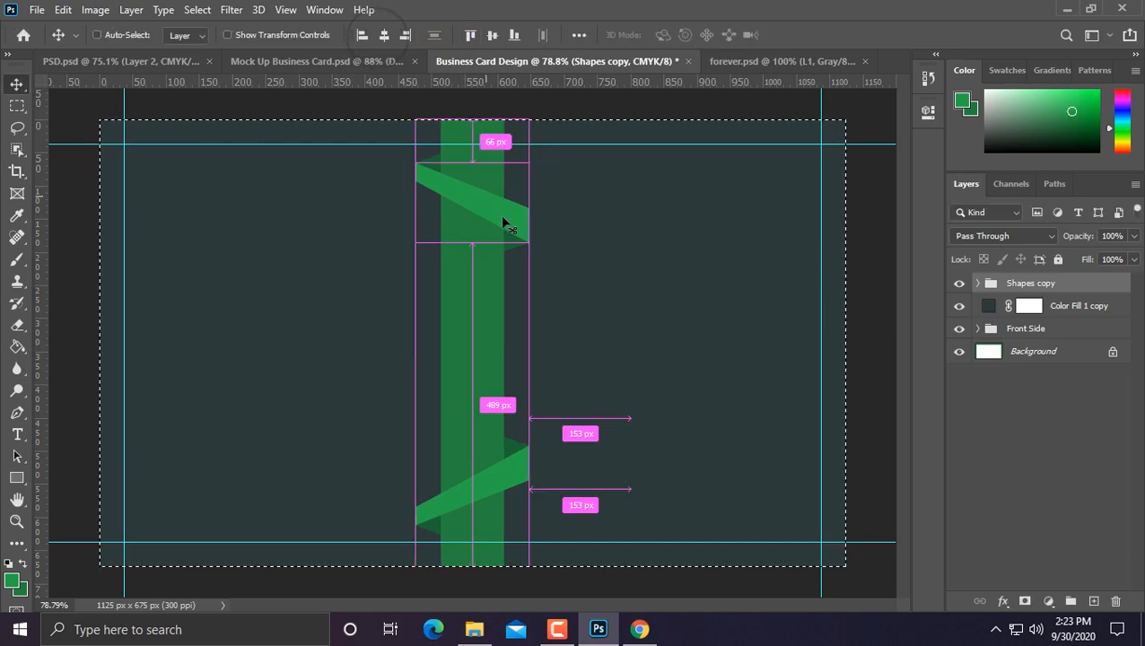
pyautogui.scroll(-3, 530, 260)
pyautogui.scroll(3, 530, 260)
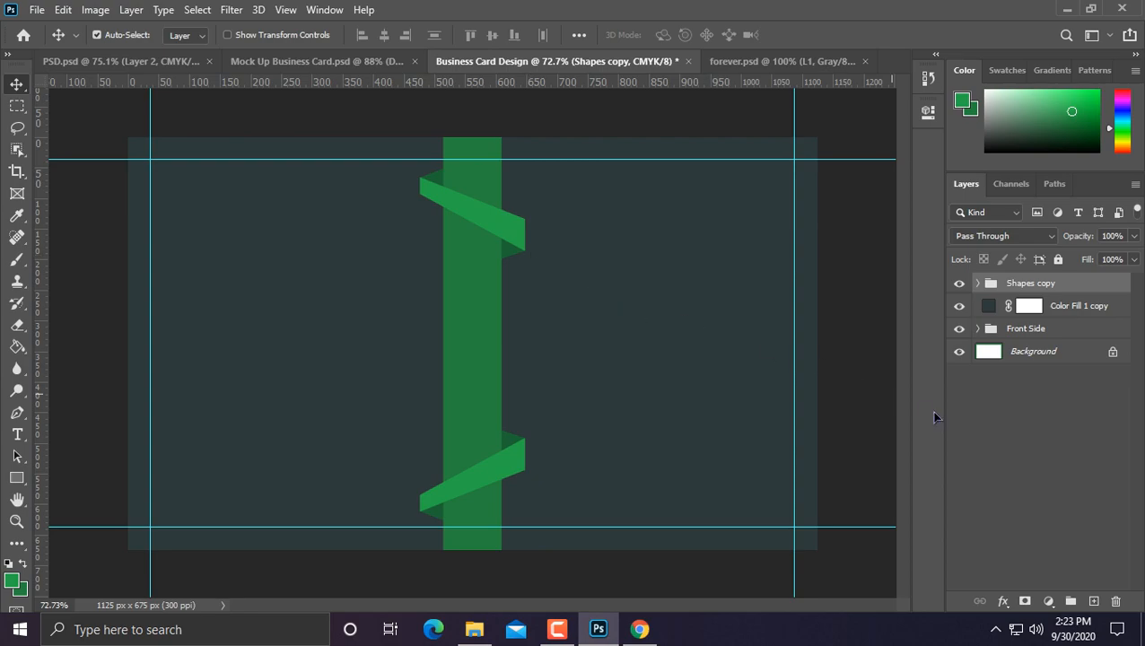
# Draw a green square about 175 px wide over the middle of the vertical band, between the two folded ribbons.
pyautogui.click(1011, 445)
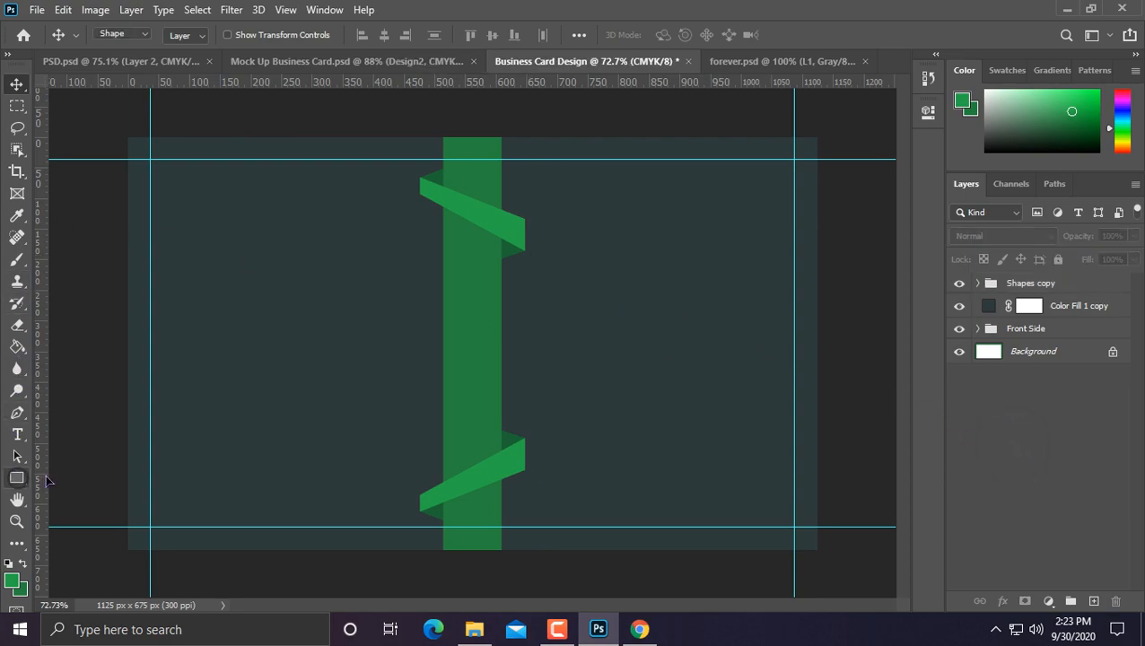
pyautogui.click(17, 477)
pyautogui.moveTo(422, 300); pyautogui.dragTo(530, 405)
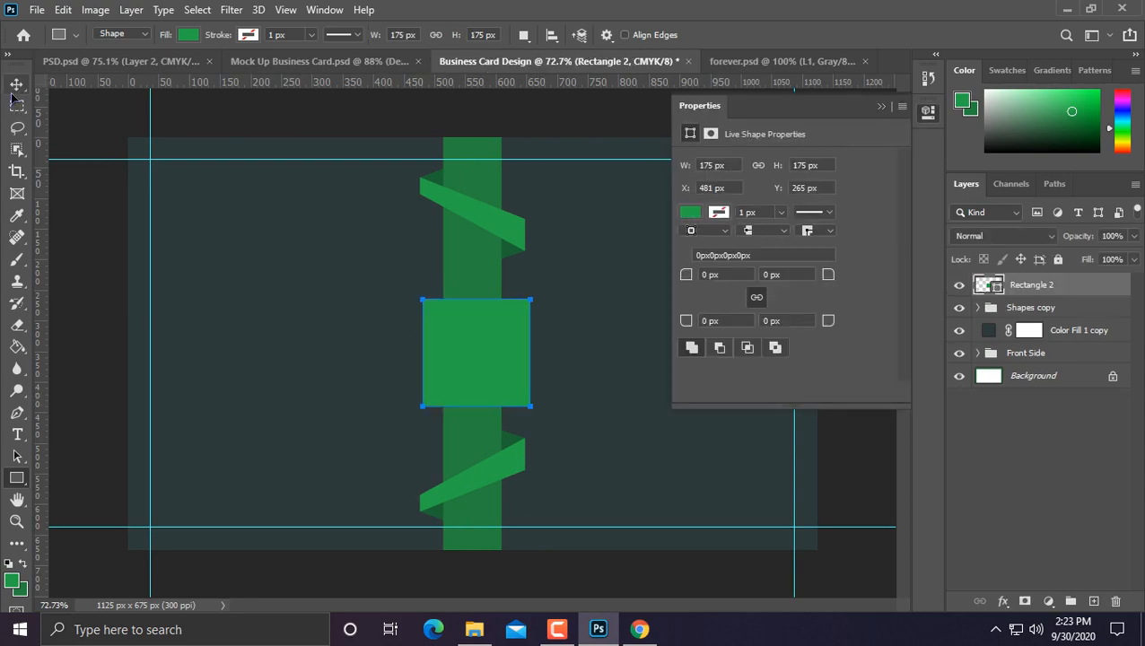
pyautogui.press('v')
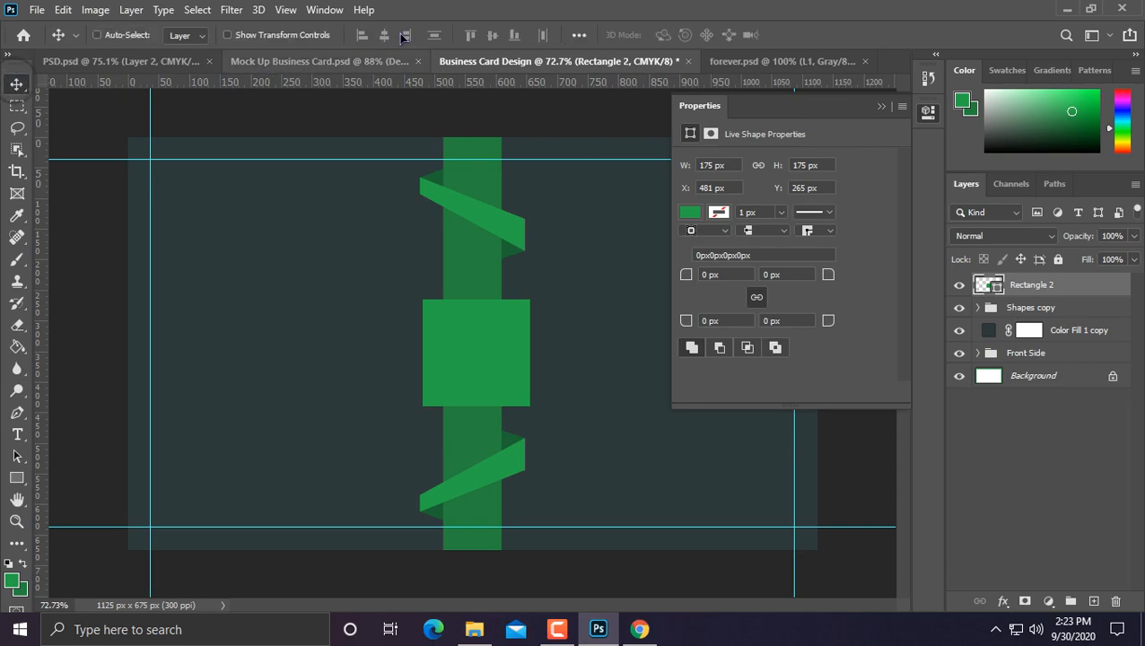
# Align the green square to the canvas's horizontal and vertical center, and clear the selection.
pyautogui.hotkey('ctrl', 'a')
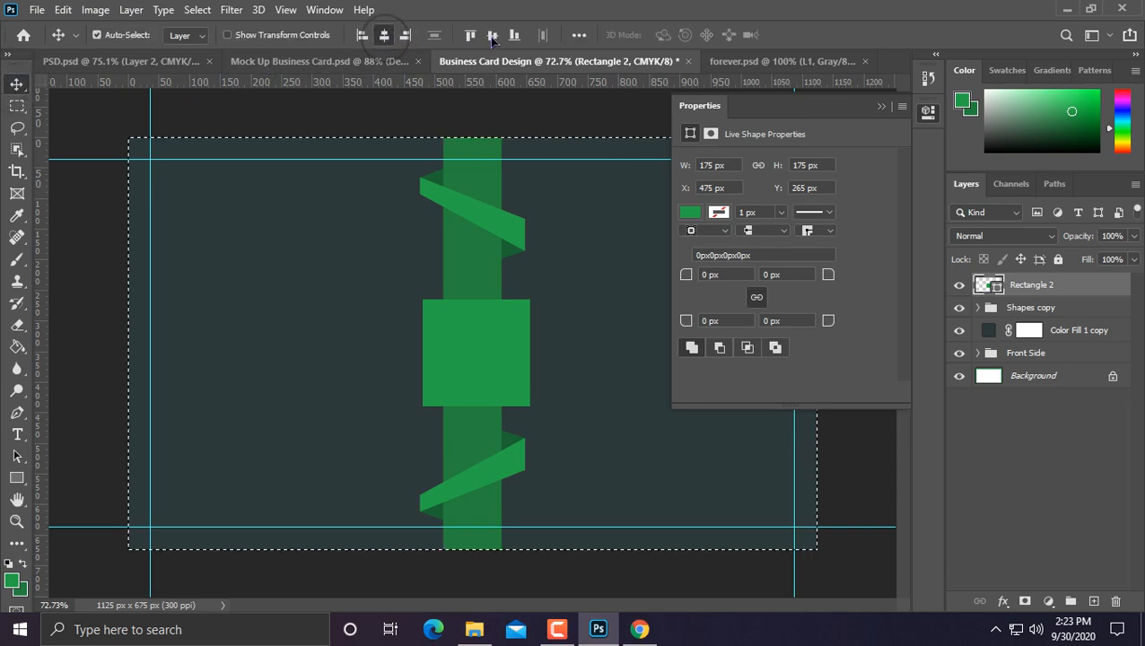
pyautogui.click(492, 36)
pyautogui.hotkey('ctrl', 'd')
pyautogui.click(881, 108)
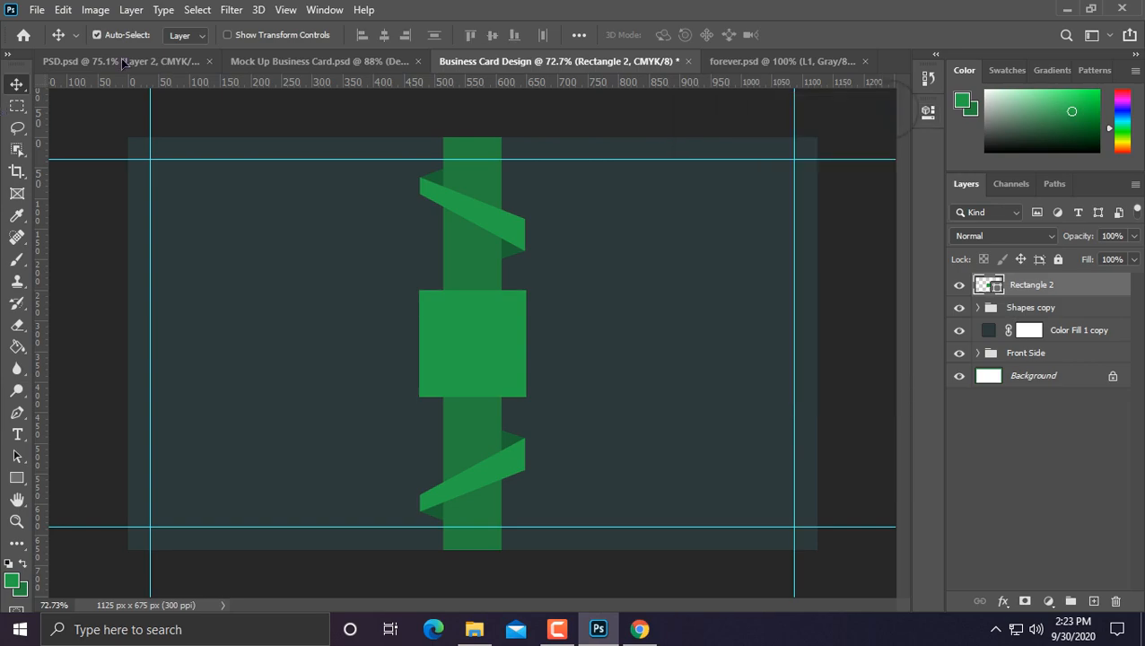
# Open qr-code.psd from the Downloads folder and bring its QR code shape into the Business Card Design document.
pyautogui.click(36, 9)
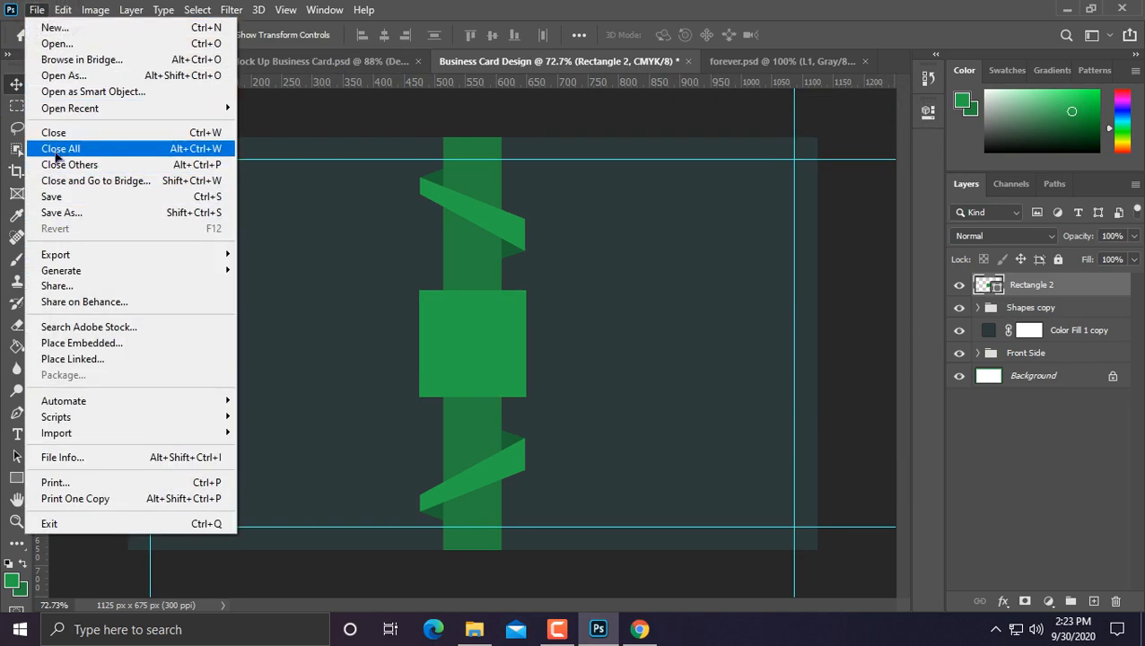
pyautogui.click(57, 48)
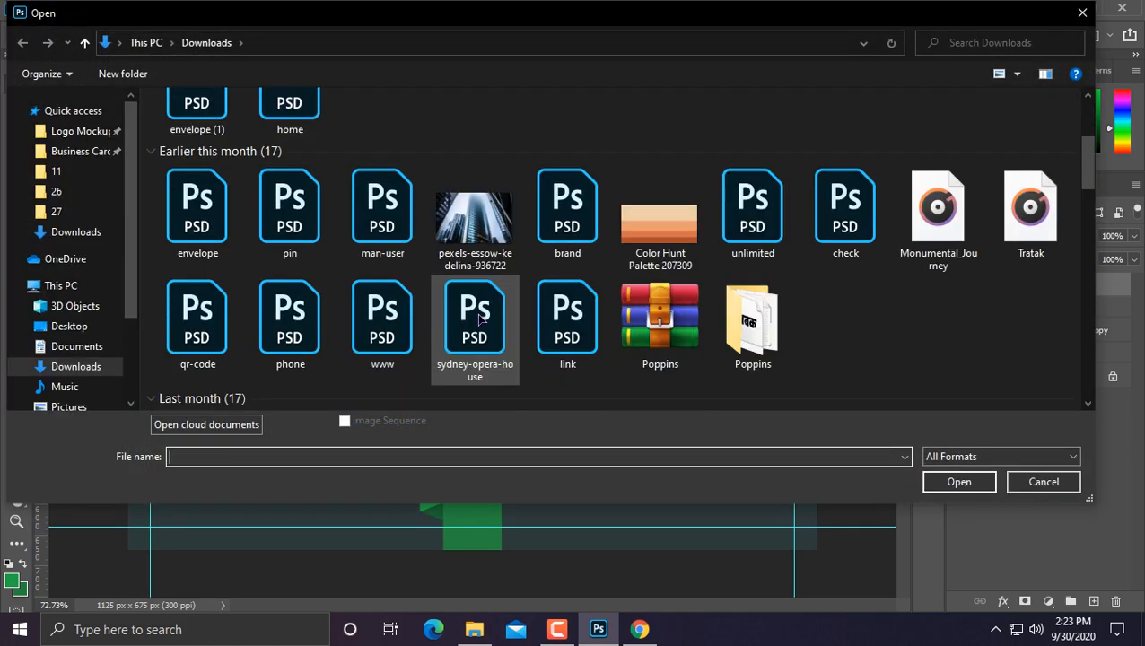
pyautogui.doubleClick(199, 330)
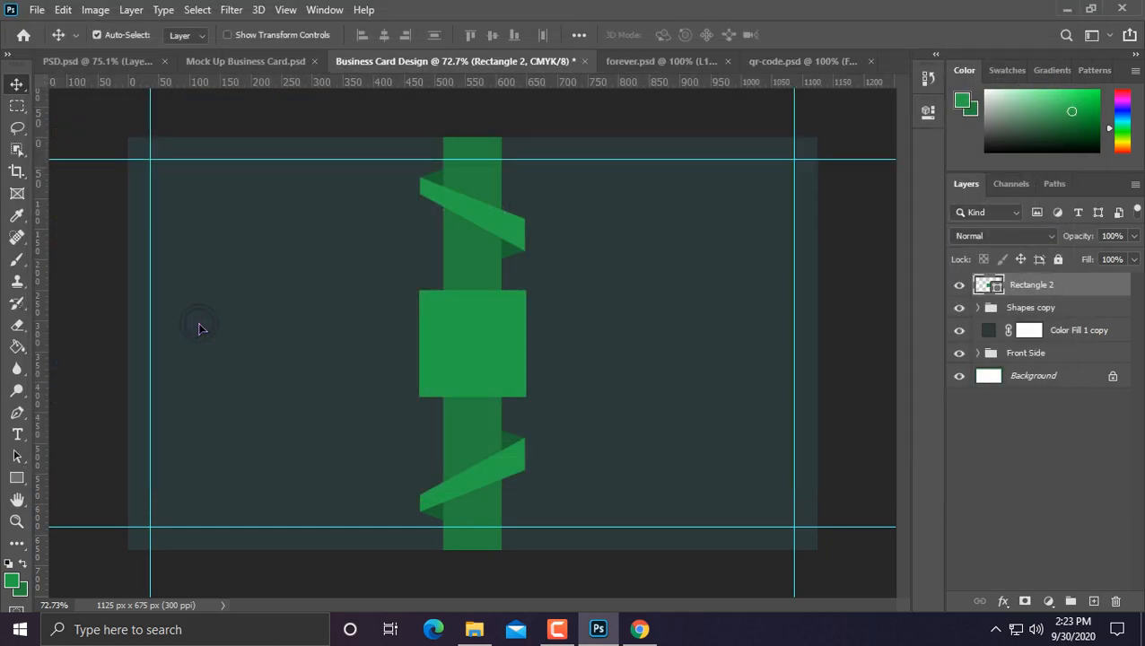
pyautogui.moveTo(613, 173); pyautogui.dragTo(258, 114)
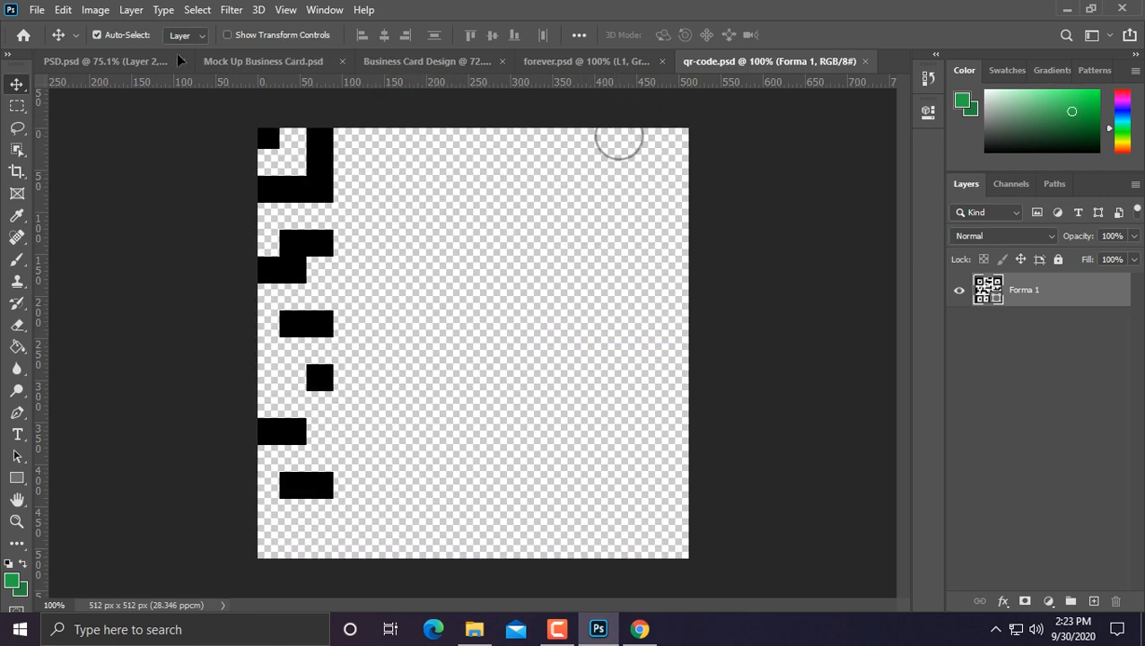
pyautogui.moveTo(165, 60); pyautogui.dragTo(473, 337)
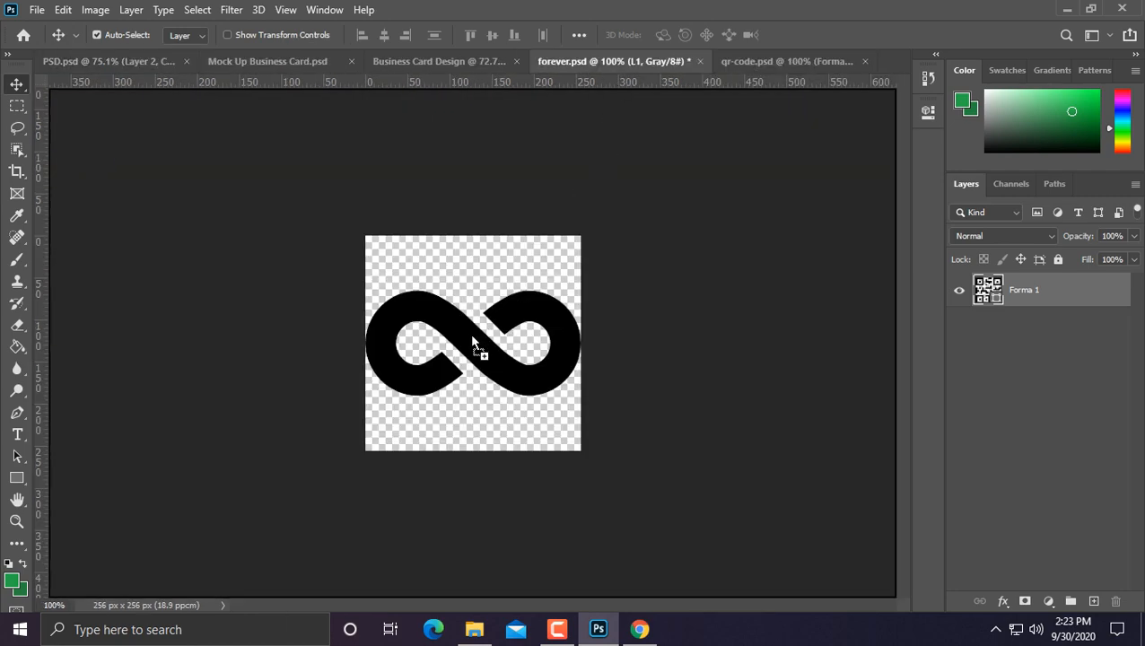
pyautogui.moveTo(653, 86); pyautogui.dragTo(482, 334)
# Scale the QR code to 25.92% so it fits inside the green square, and apply the transformation.
pyautogui.hotkey('ctrl', 't')
pyautogui.moveTo(629, 161); pyautogui.dragTo(510, 296)
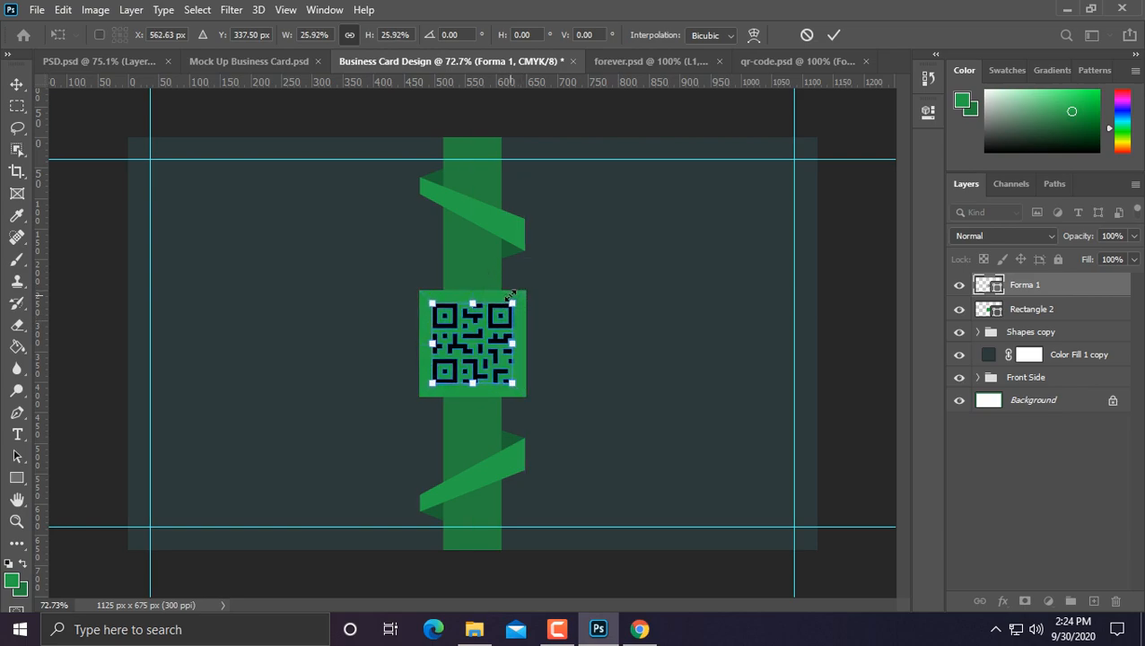
pyautogui.press('Return')
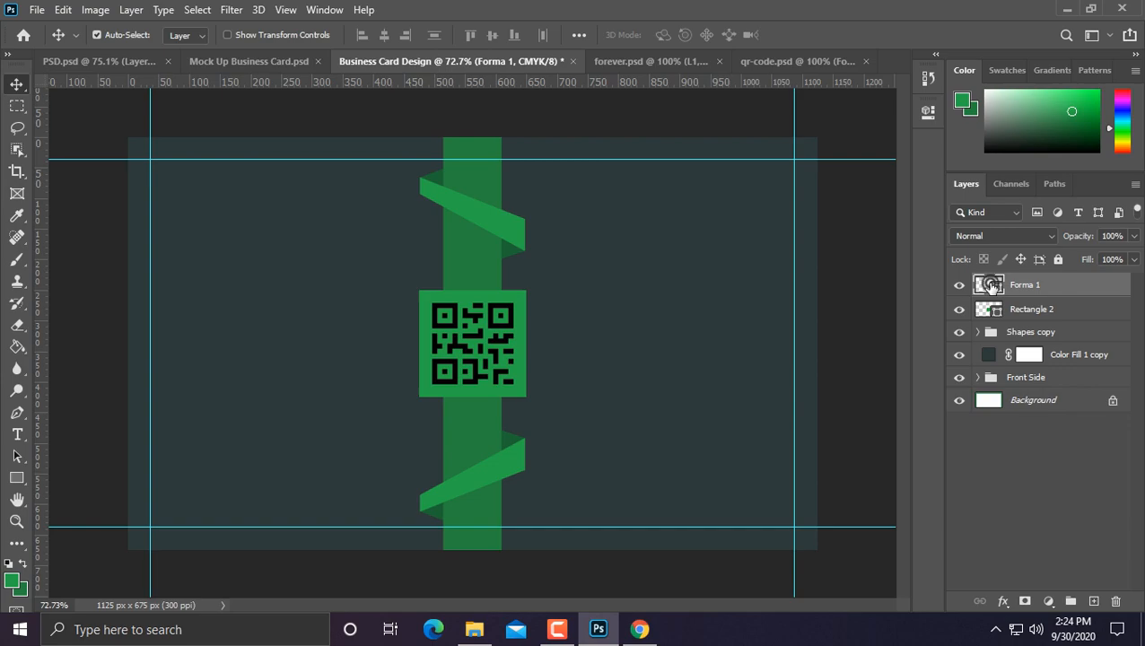
# Change the QR code's fill color to white (ffffff) and deselect its layer.
pyautogui.doubleClick(990, 285)
pyautogui.click(570, 285)
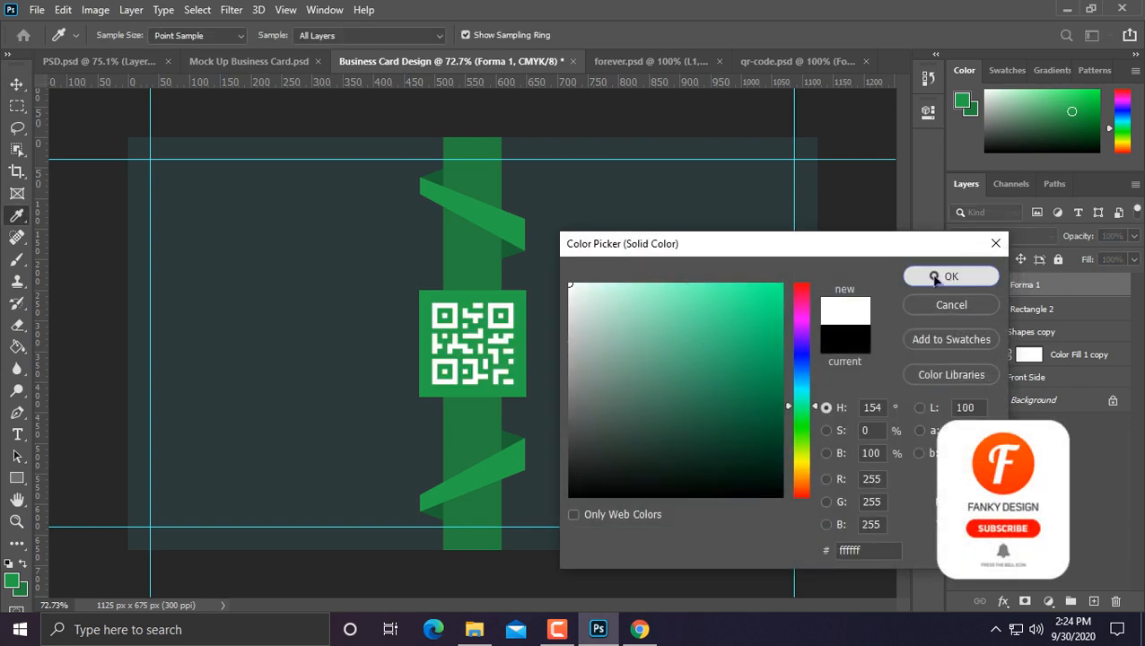
pyautogui.click(934, 278)
pyautogui.scroll(-3, 709, 289)
pyautogui.scroll(3, 709, 289)
pyautogui.scroll(1, 708, 288)
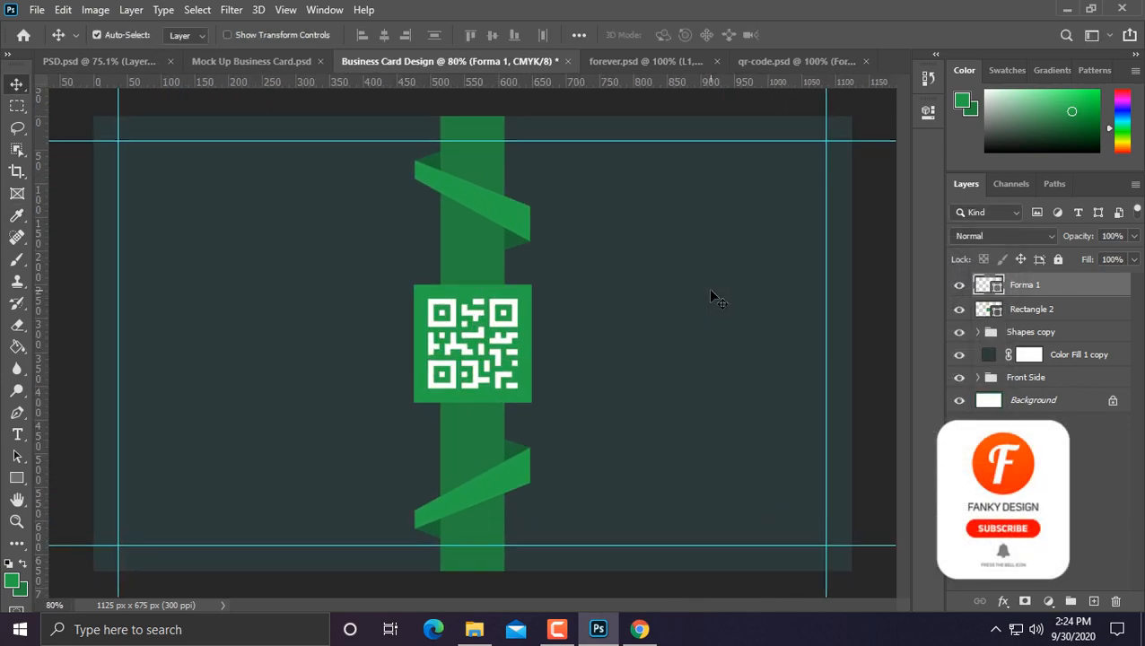
pyautogui.click(614, 228)
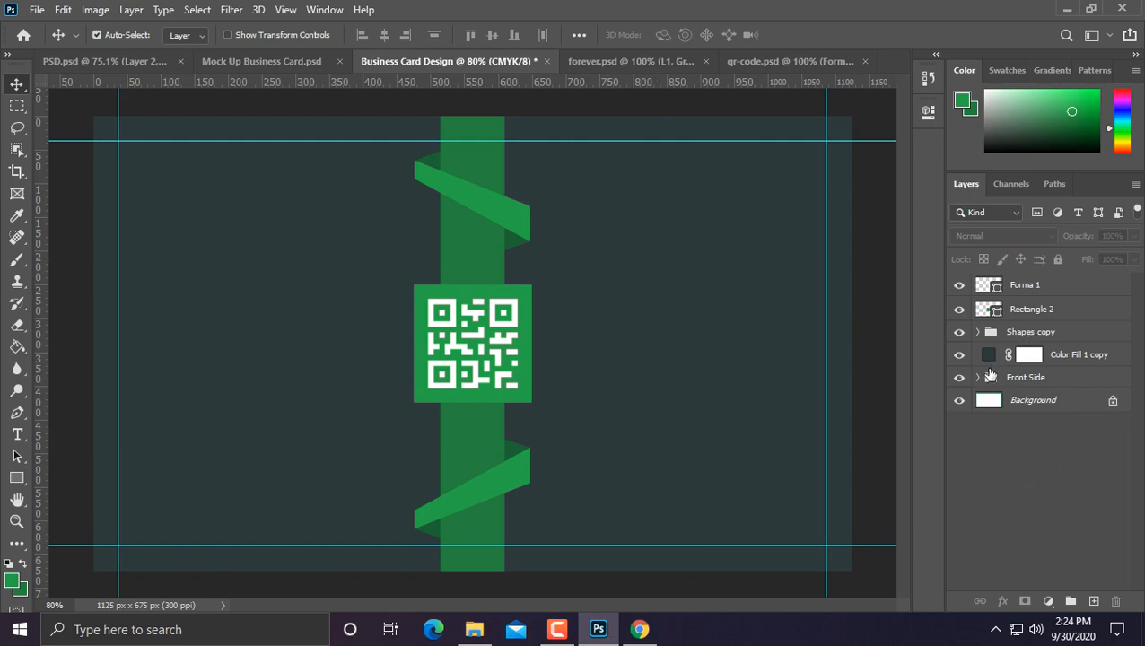
# Duplicate the Logo group from Front Side to the top of the layer stack and place the copy between the card's left edge and the QR code.
pyautogui.click(978, 378)
pyautogui.moveTo(1030, 433); pyautogui.dragTo(1023, 282)
pyautogui.hotkey('ctrl', 't')
pyautogui.moveTo(435, 322); pyautogui.dragTo(295, 320)
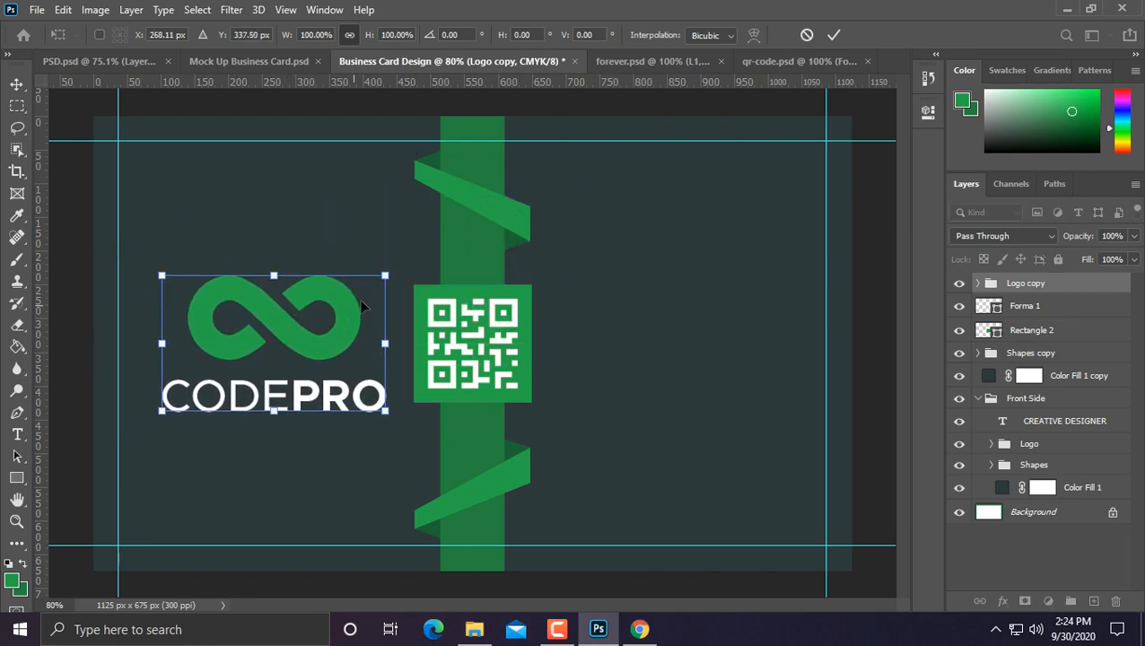
pyautogui.press('Return')
pyautogui.hotkey('ctrl', '-')
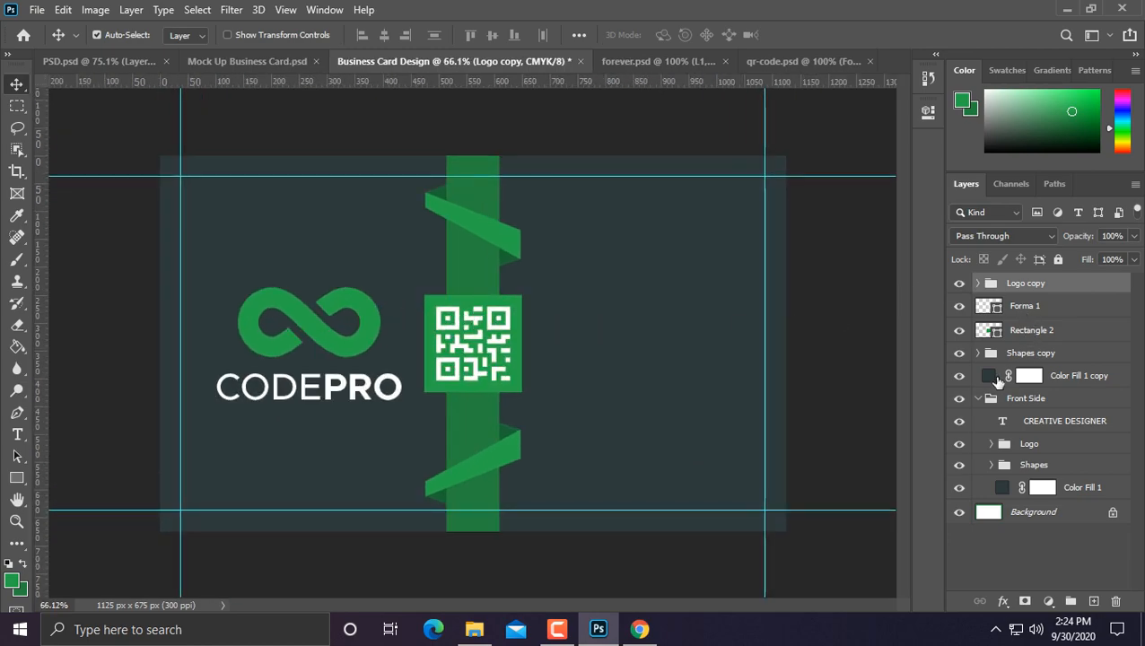
pyautogui.click(977, 398)
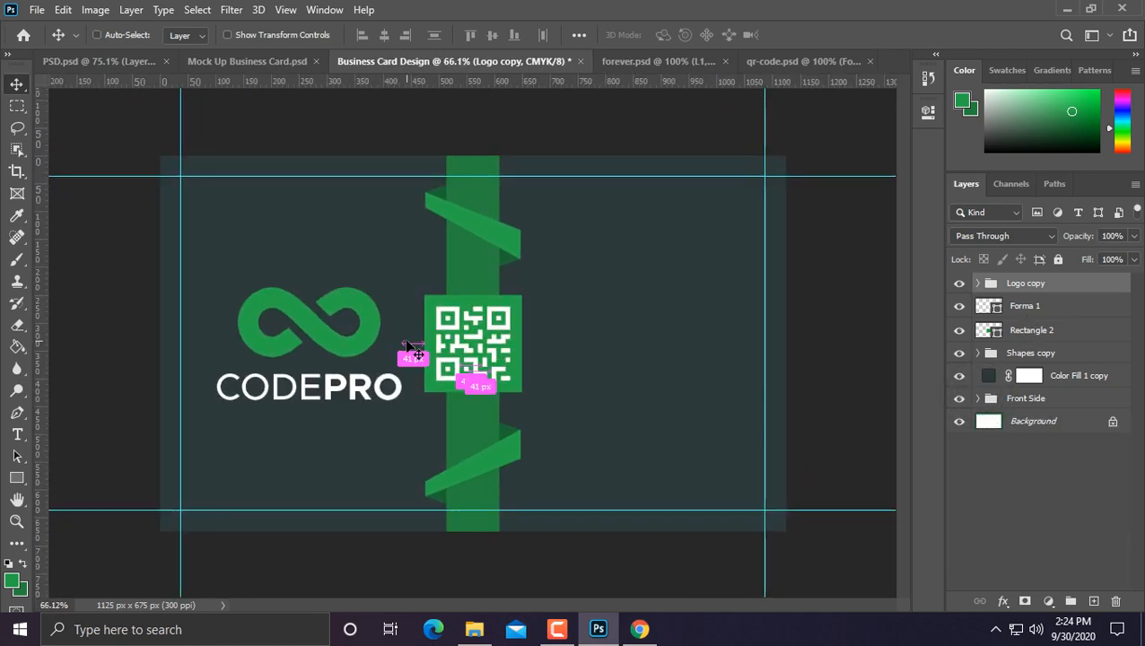
# Scale the copied logo down slightly, align it to the canvas's vertical center, and clear the selection.
pyautogui.hotkey('ctrl', 't')
pyautogui.moveTo(403, 288); pyautogui.dragTo(391, 296)
pyautogui.press('Return')
pyautogui.hotkey('ctrl', 'a')
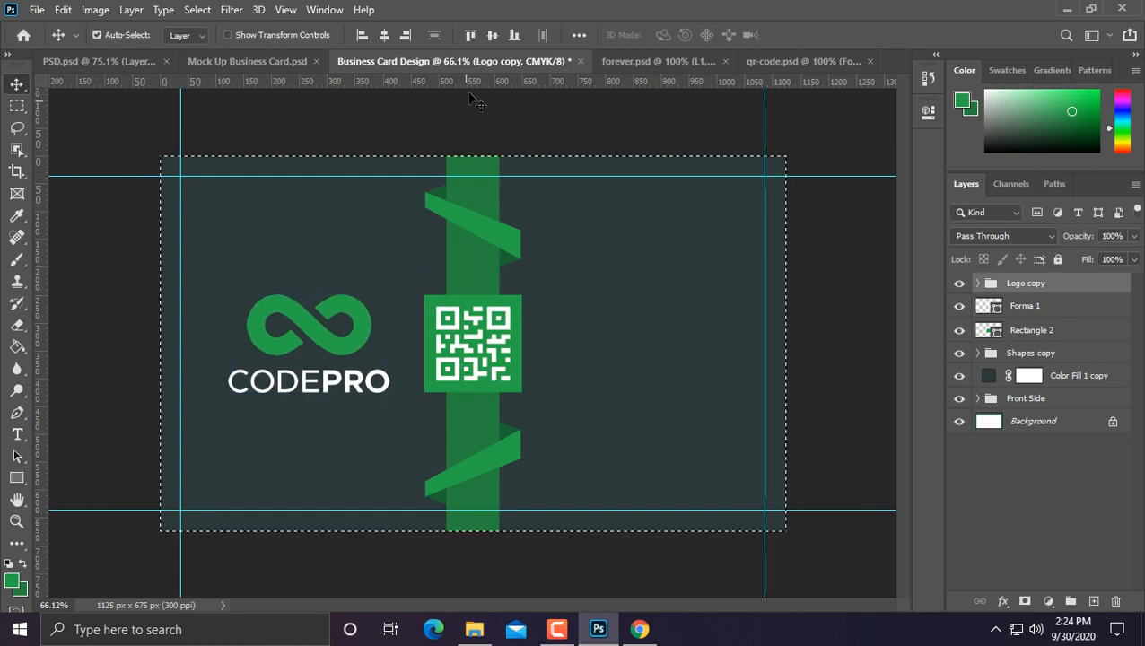
pyautogui.click(496, 36)
pyautogui.hotkey('ctrl', 'd')
pyautogui.scroll(-3, 616, 288)
pyautogui.scroll(3, 616, 288)
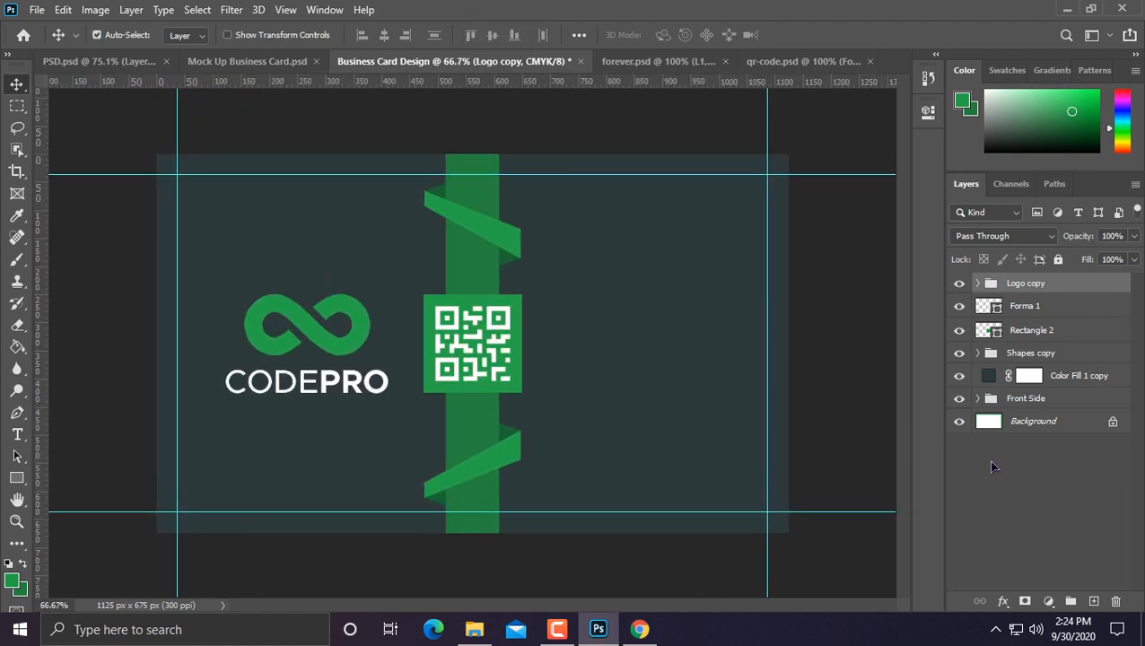
# Draw a green 90 x 90 px rounded rectangle with 10 px corners in the upper part of the card's right half.
pyautogui.click(1016, 475)
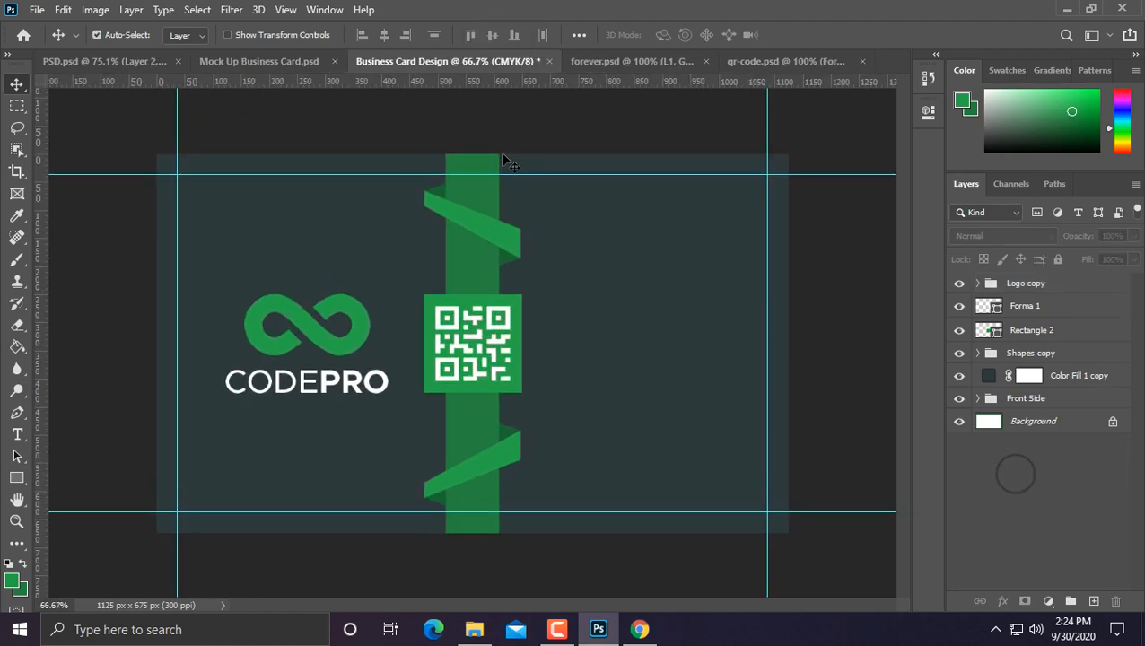
pyautogui.click(20, 479)
pyautogui.click(79, 496)
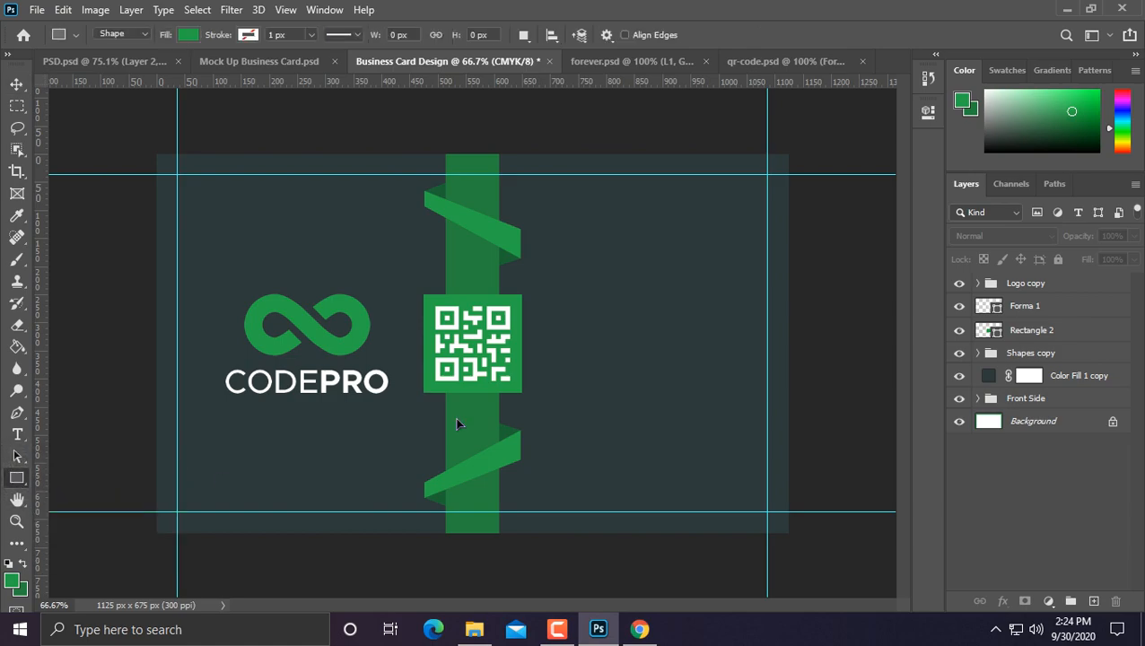
pyautogui.moveTo(609, 235); pyautogui.dragTo(658, 287)
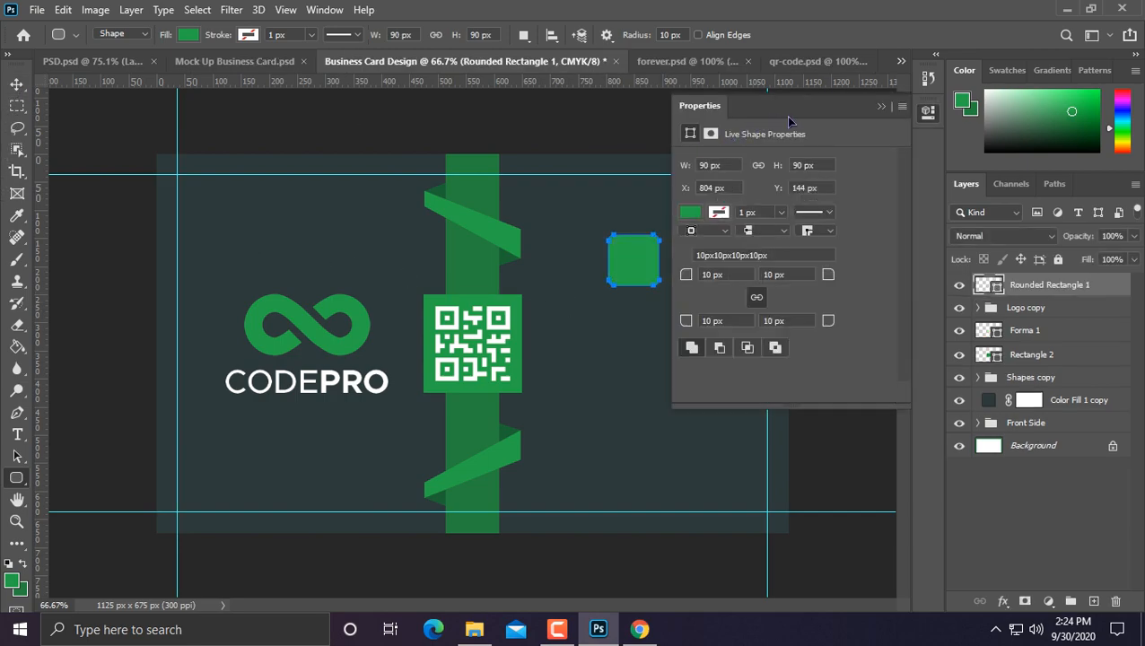
pyautogui.click(881, 107)
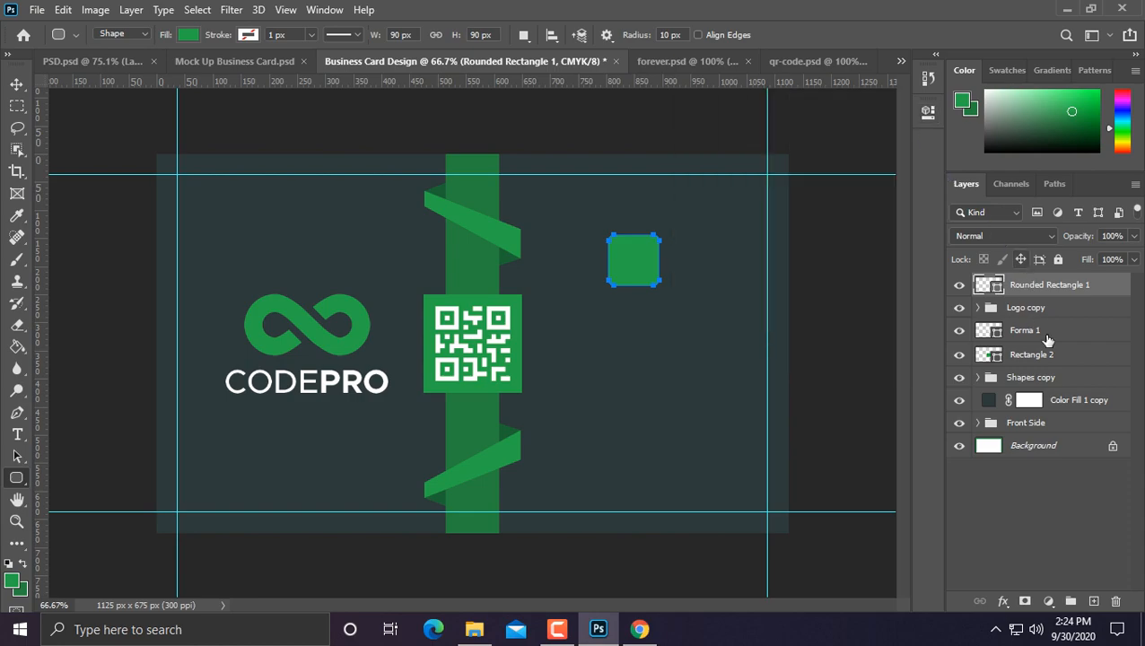
# Rename the rounded rectangle's layer to 1.
pyautogui.doubleClick(1028, 284)
pyautogui.write('1')
pyautogui.click(17, 83)
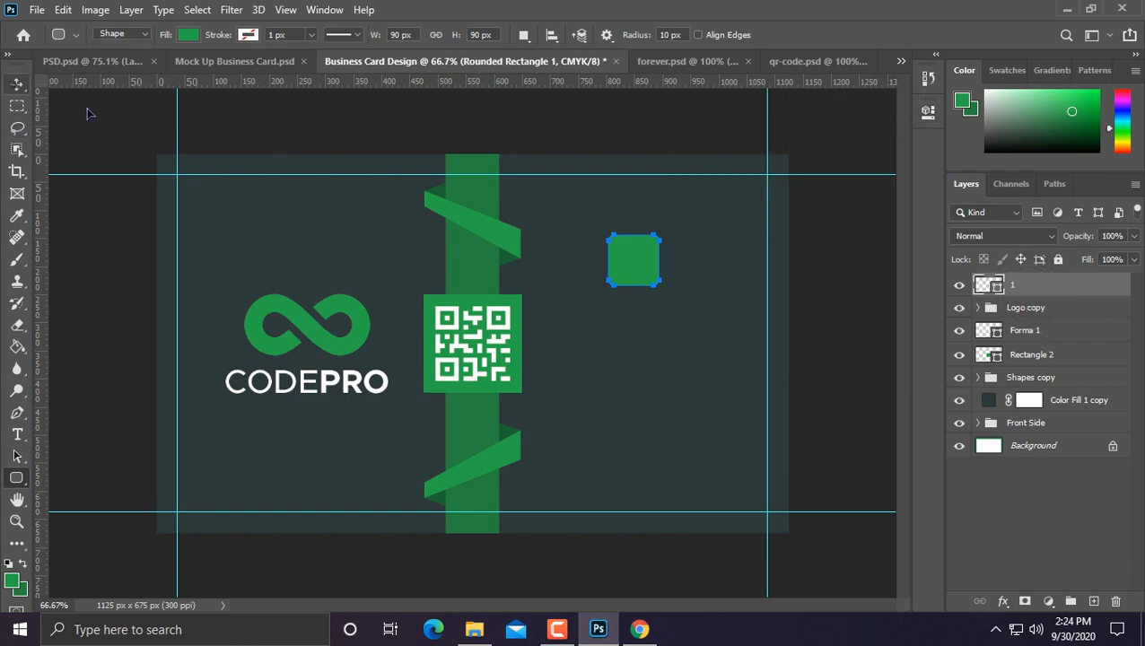
pyautogui.scroll(2, 543, 328)
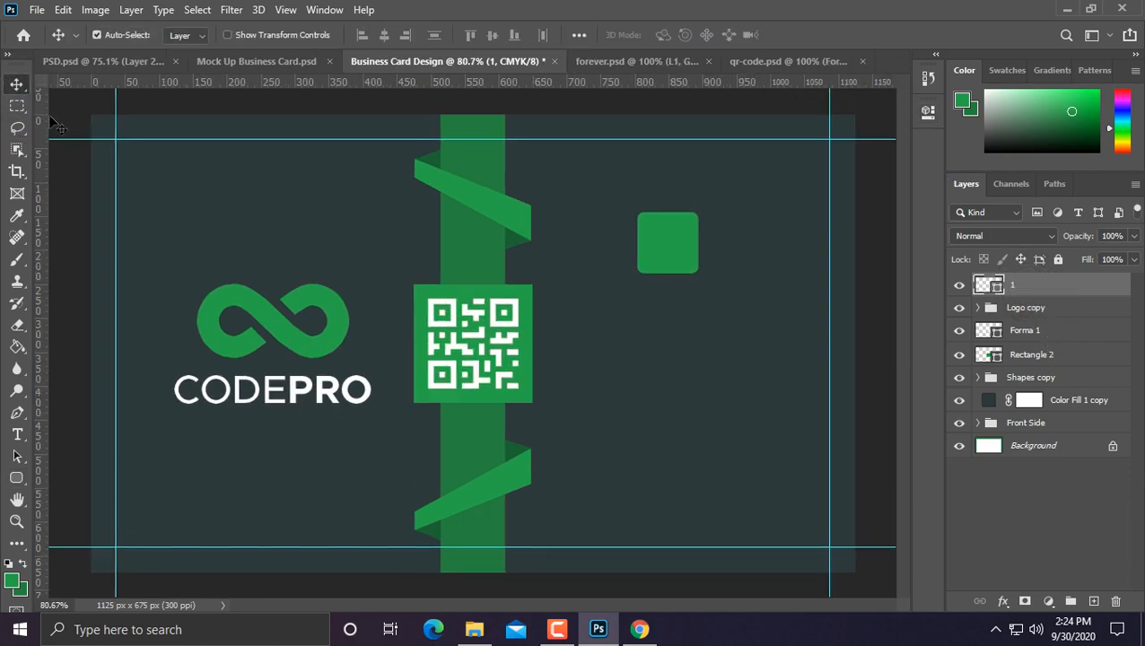
# Open phone.psd from the Downloads folder and bring its handset icon into the business card over the rounded square.
pyautogui.click(38, 11)
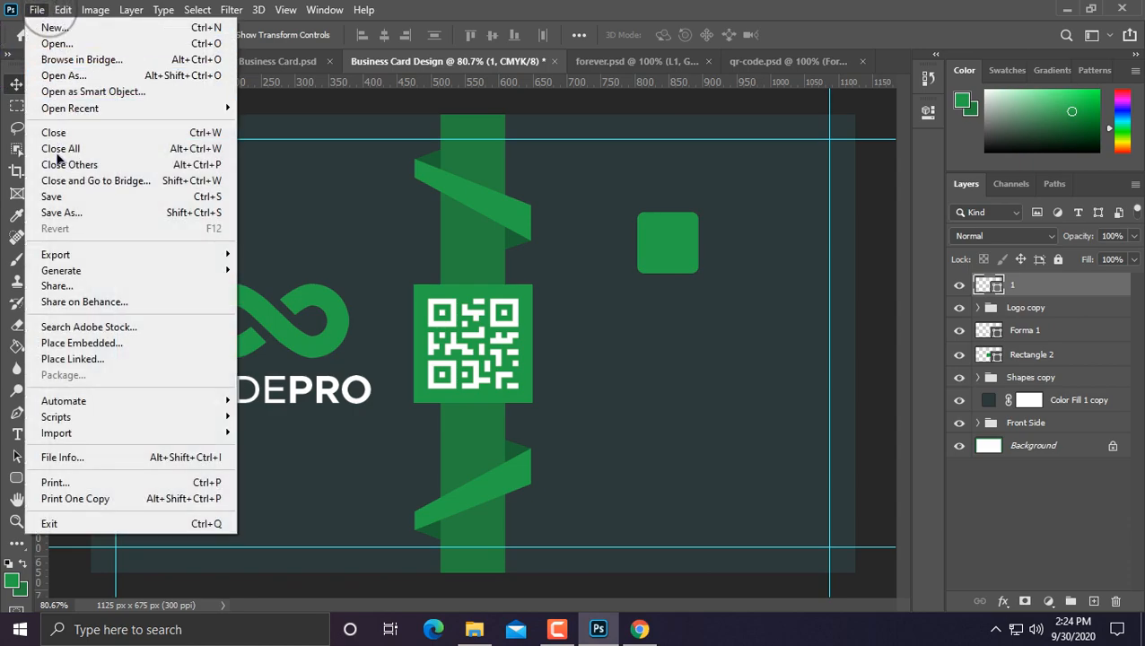
pyautogui.click(54, 43)
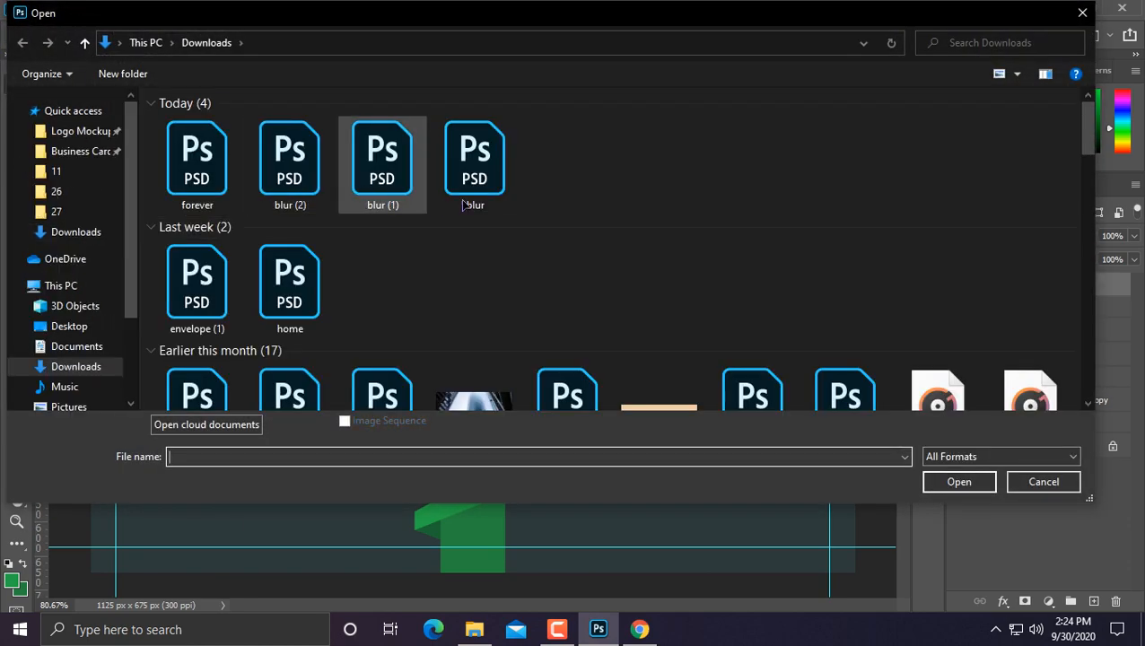
pyautogui.scroll(-3, 298, 296)
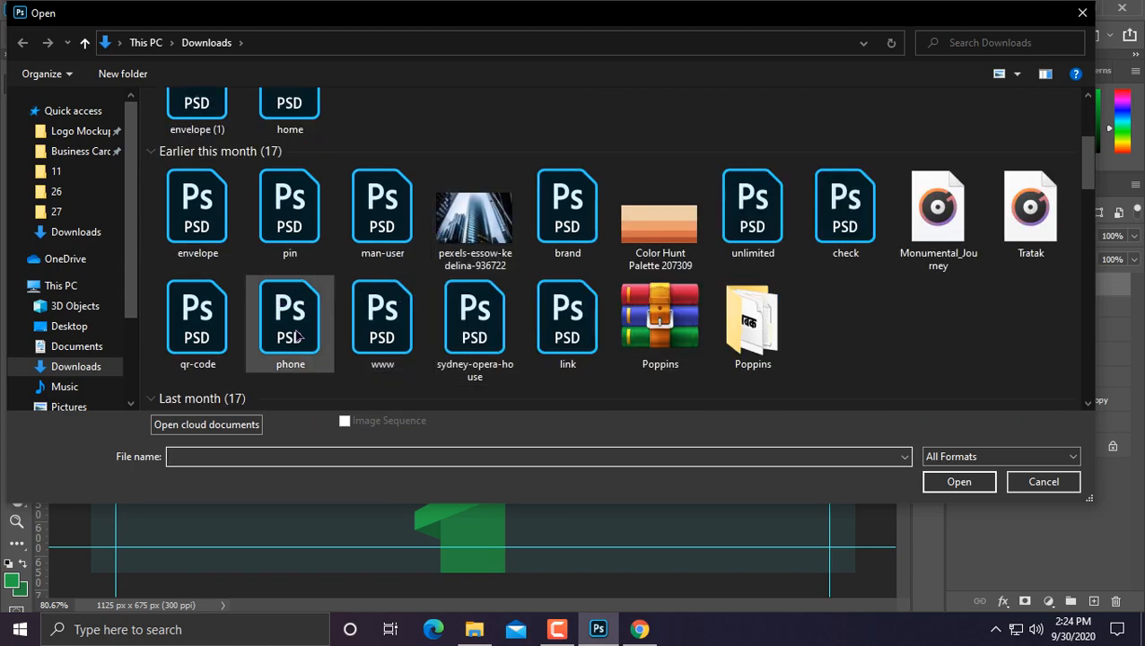
pyautogui.doubleClick(290, 327)
pyautogui.moveTo(381, 204); pyautogui.dragTo(526, 56)
pyautogui.moveTo(372, 64); pyautogui.dragTo(700, 247)
# Scale the phone icon to 11.62% inside the rounded square and align the two layers' vertical centers.
pyautogui.hotkey('ctrl', 't')
pyautogui.moveTo(865, 418); pyautogui.dragTo(686, 236)
pyautogui.scroll(2, 711, 269)
pyautogui.scroll(2, 711, 269)
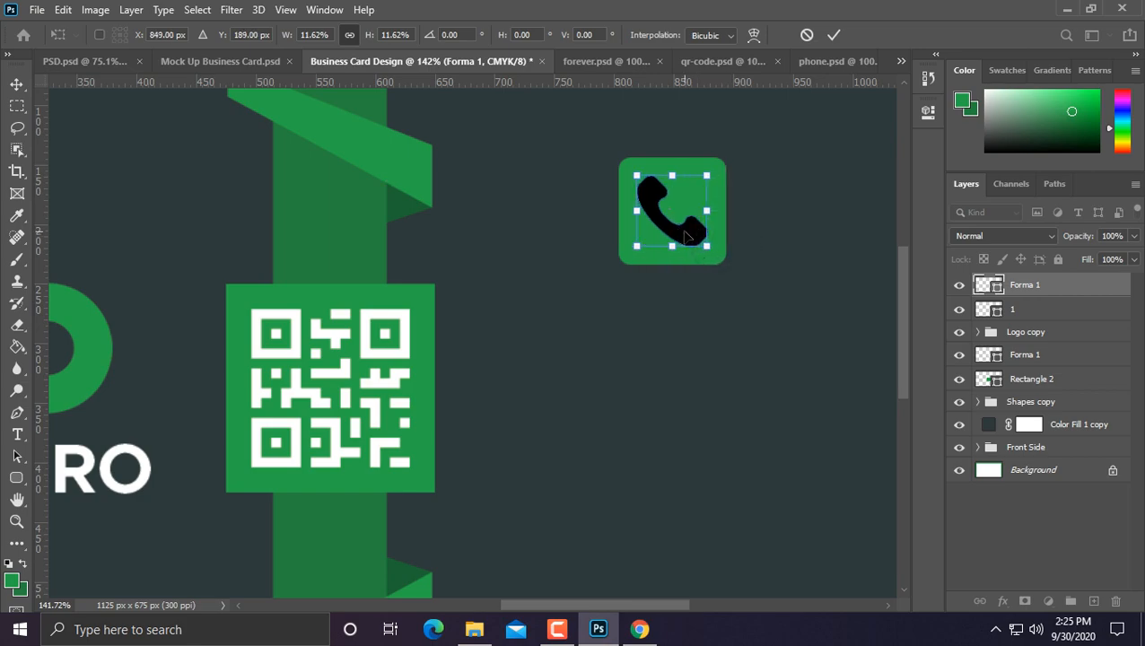
pyautogui.press('Return')
pyautogui.keyDown('shift'); pyautogui.click(1035, 311); pyautogui.keyUp('shift')
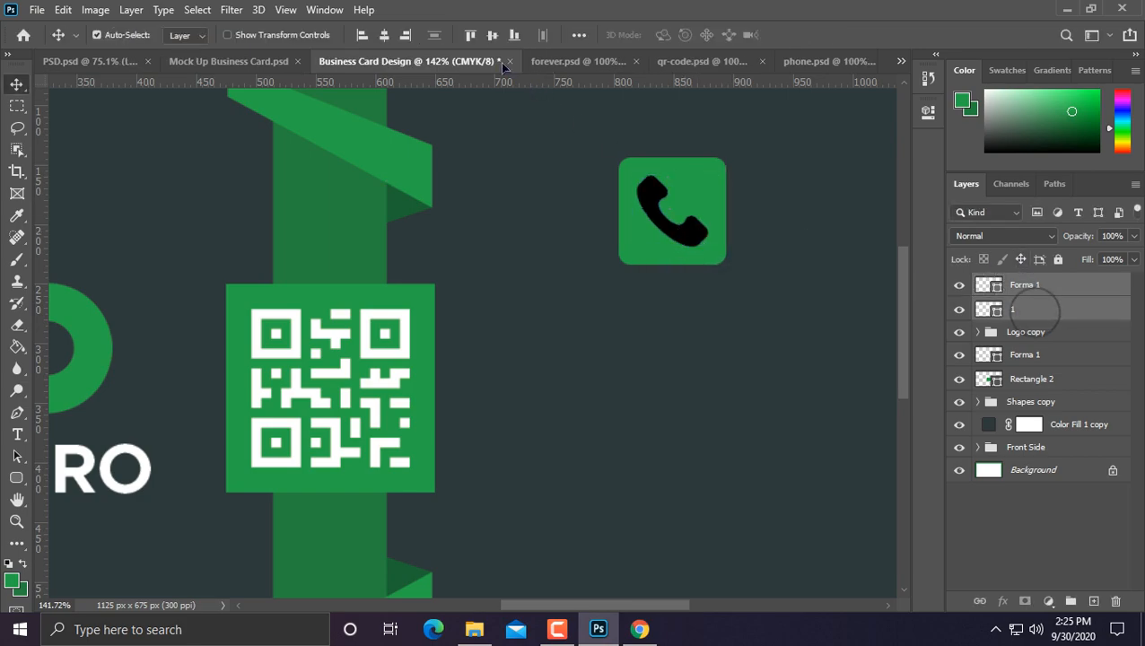
pyautogui.click(492, 34)
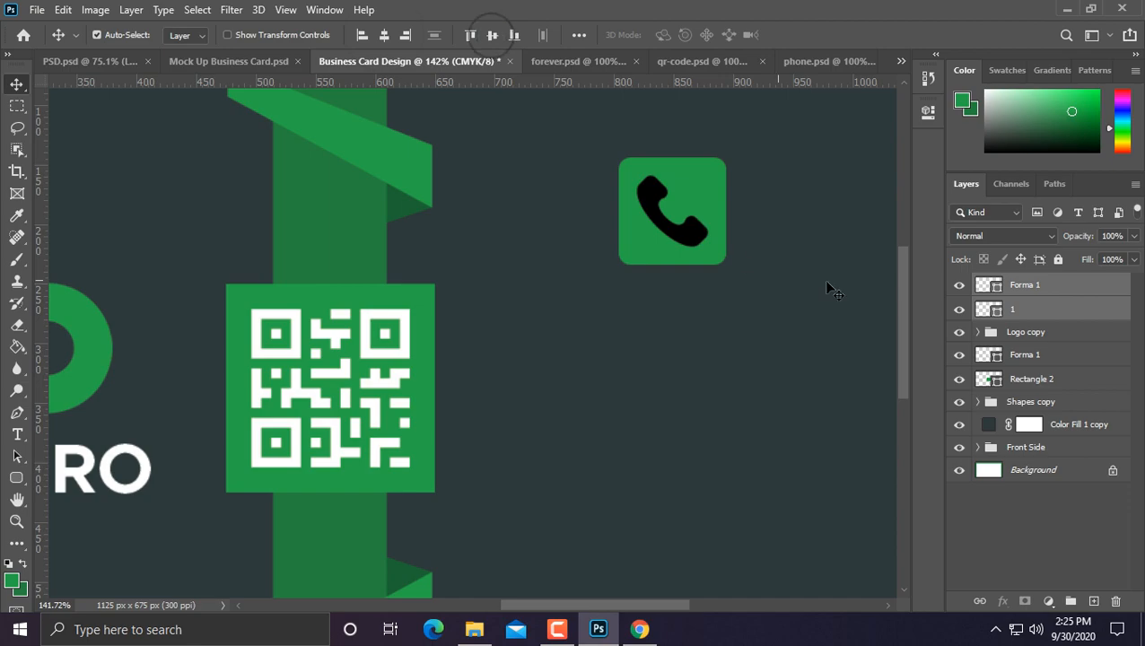
# Change the phone icon's fill color to white.
pyautogui.click(1056, 284)
pyautogui.doubleClick(987, 284)
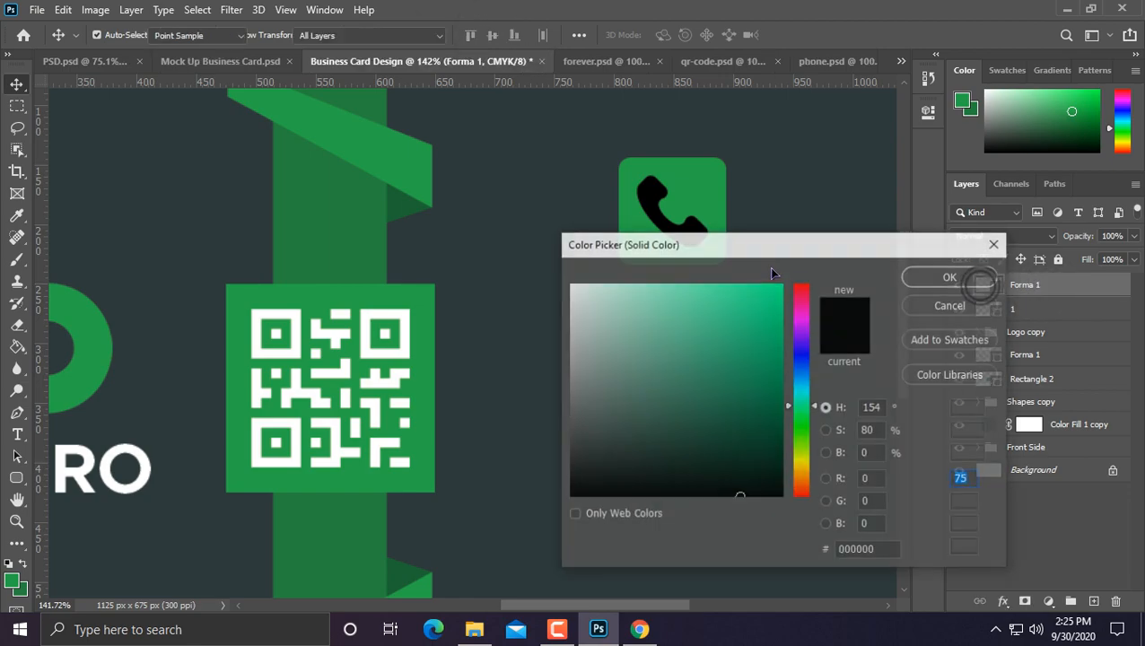
pyautogui.click(664, 313)
pyautogui.click(951, 275)
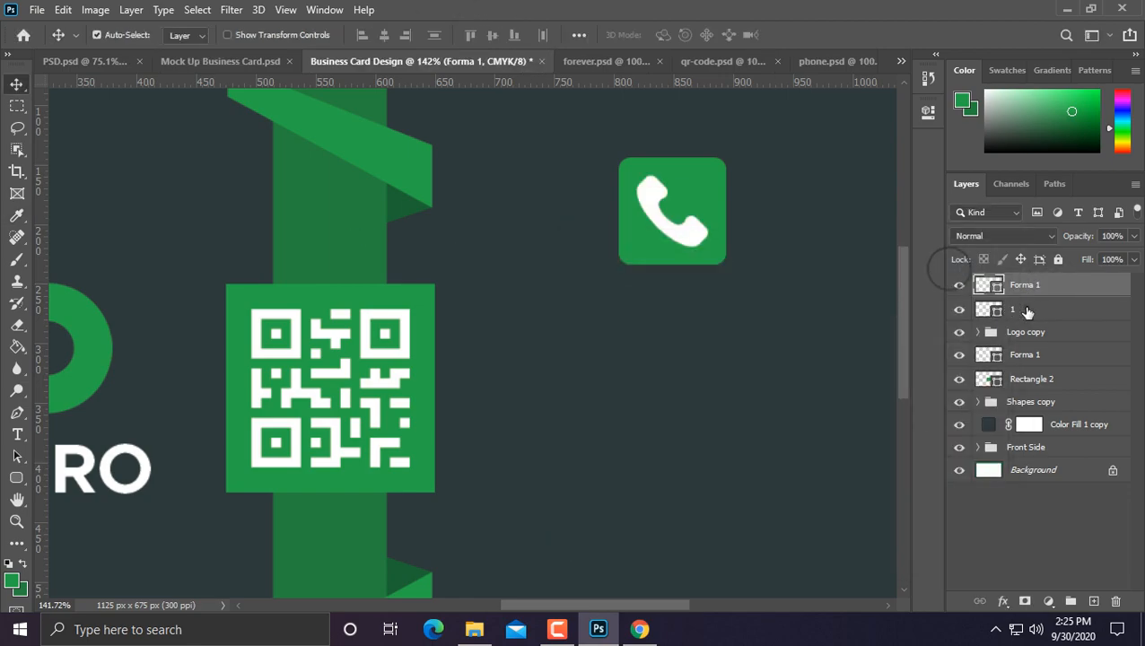
# Group the phone icon layer and the rounded square layer 1 together.
pyautogui.rightClick(1027, 308)
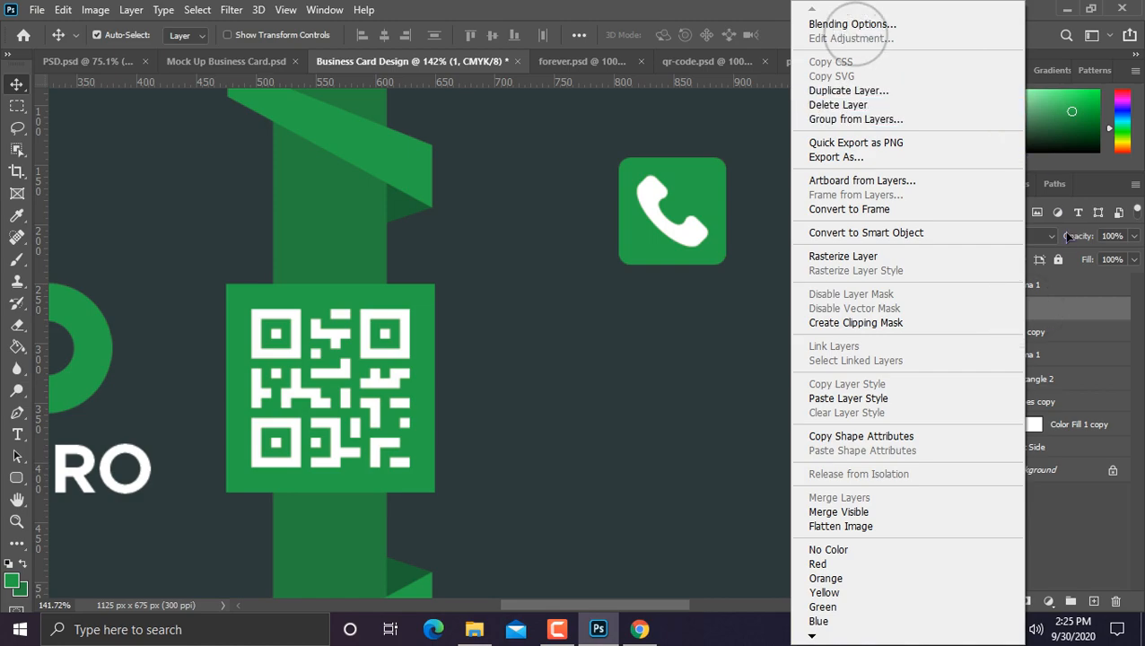
pyautogui.click(1067, 307)
pyautogui.scroll(-1, 917, 306)
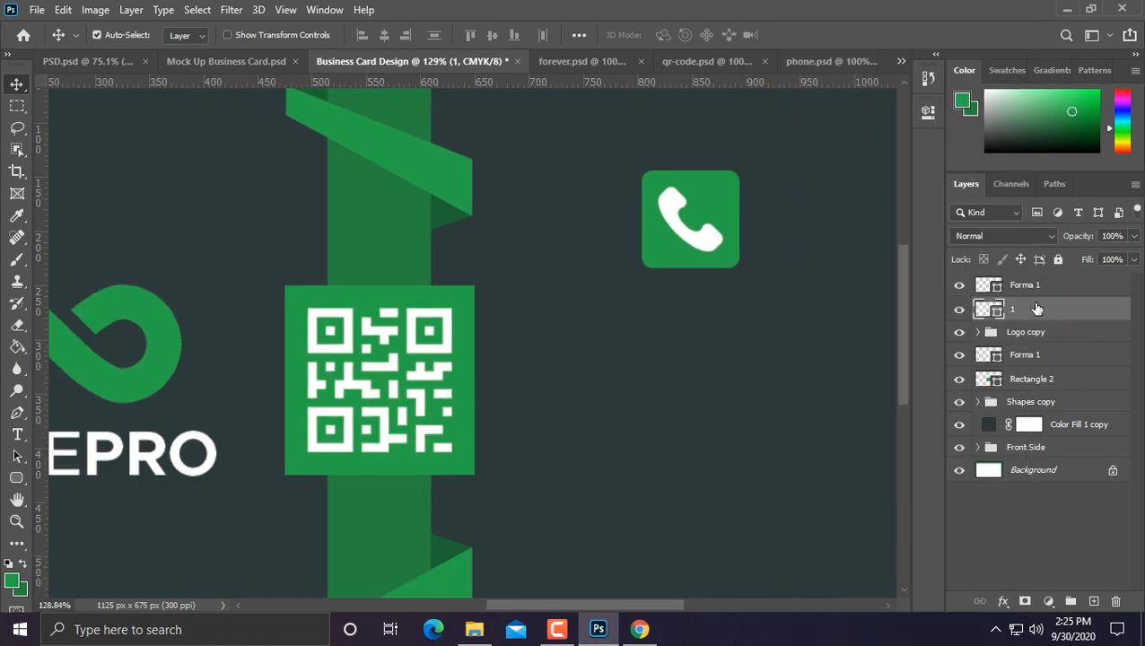
pyautogui.keyDown('shift'); pyautogui.click(1025, 289); pyautogui.keyUp('shift')
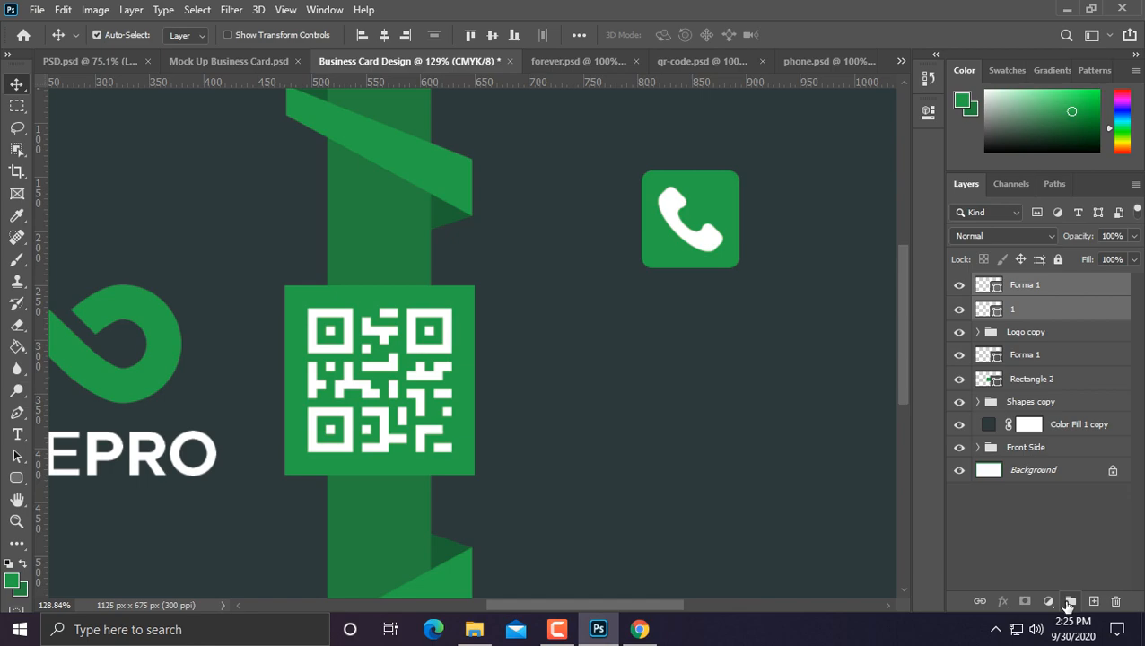
pyautogui.click(1068, 602)
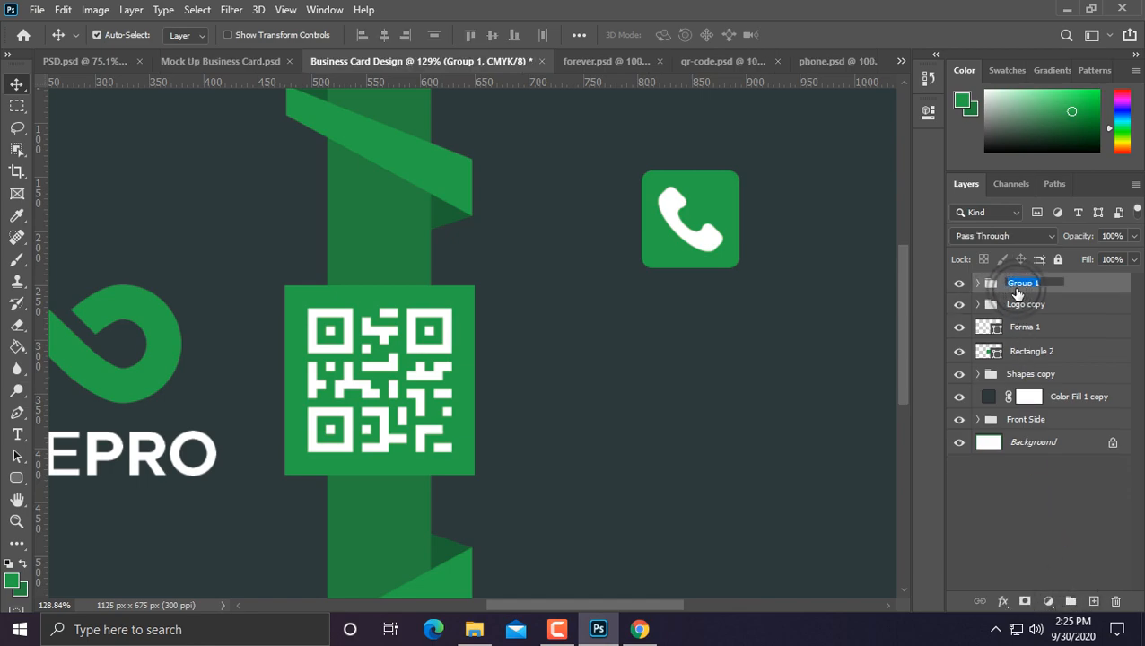
# Name the new icon group Phone.
pyautogui.press('Return')
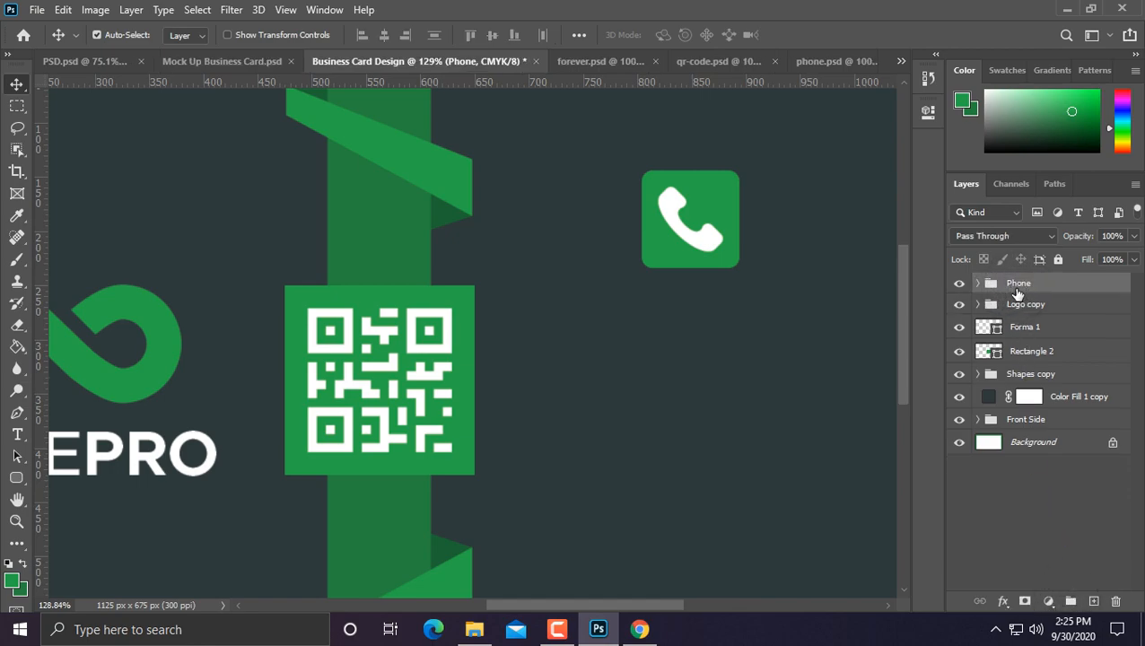
pyautogui.click(1029, 565)
# Duplicate the rounded square below the phone icon, take the copy out of the Phone group and rename it 2.
pyautogui.click(728, 239)
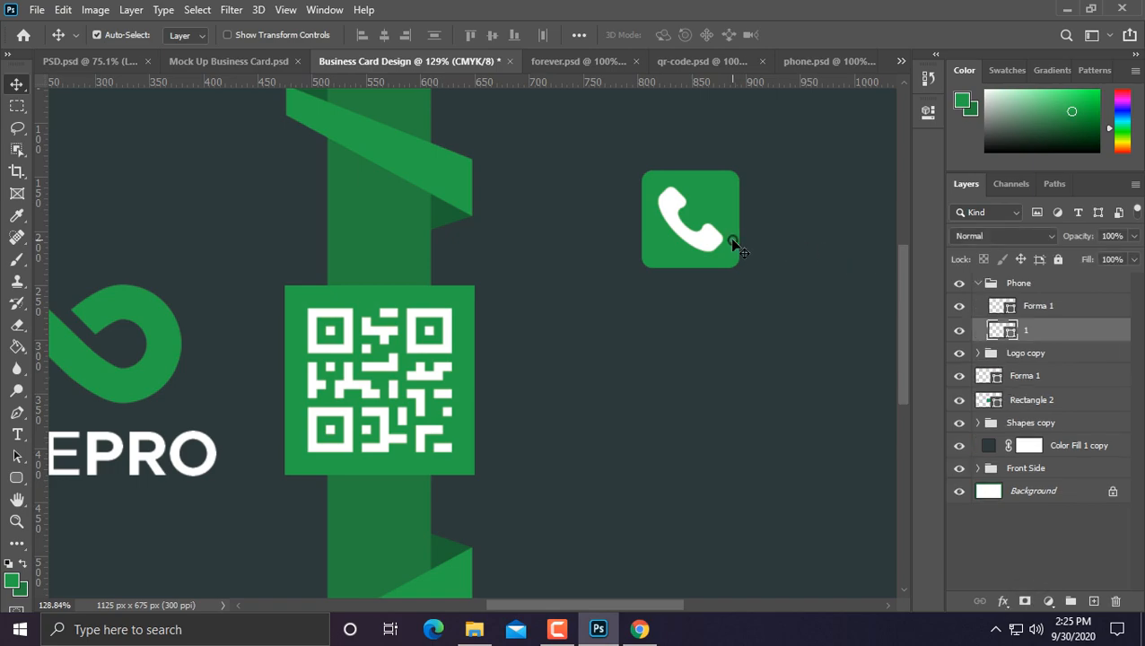
pyautogui.moveTo(717, 260); pyautogui.dragTo(716, 424)
pyautogui.moveTo(1036, 325); pyautogui.dragTo(1027, 285)
pyautogui.doubleClick(1023, 284)
pyautogui.write('2')
pyautogui.click(1071, 284)
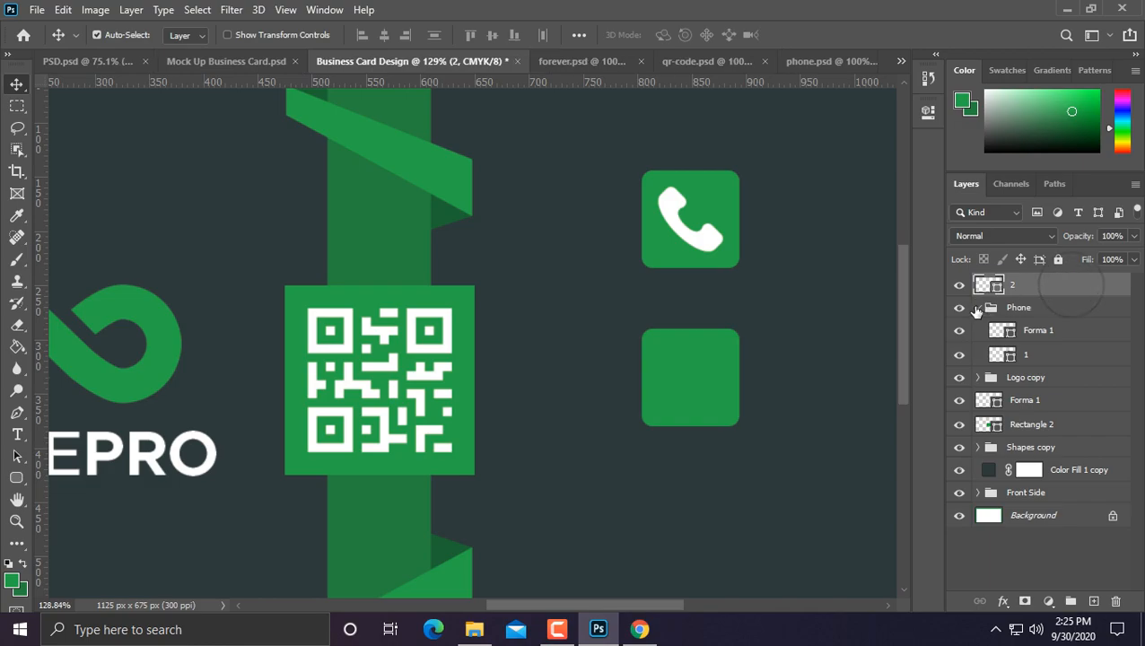
pyautogui.click(977, 307)
# Open envelope.psd from the Downloads folder and bring its icon into the business card over the empty rounded square.
pyautogui.scroll(-5, 563, 258)
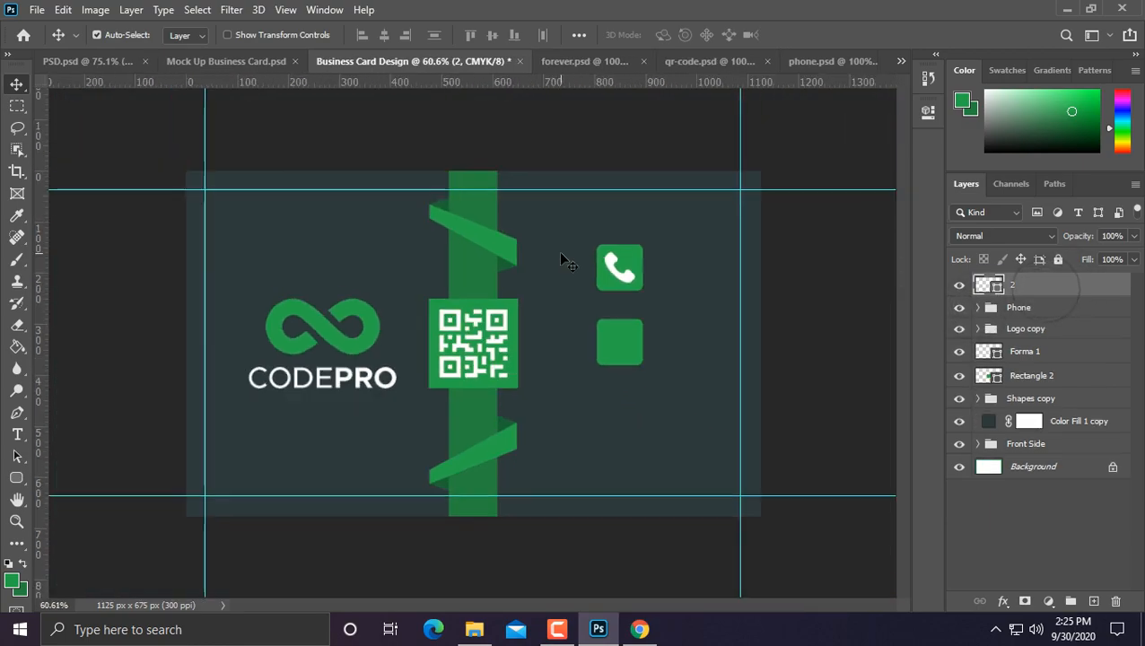
pyautogui.click(37, 9)
pyautogui.click(47, 41)
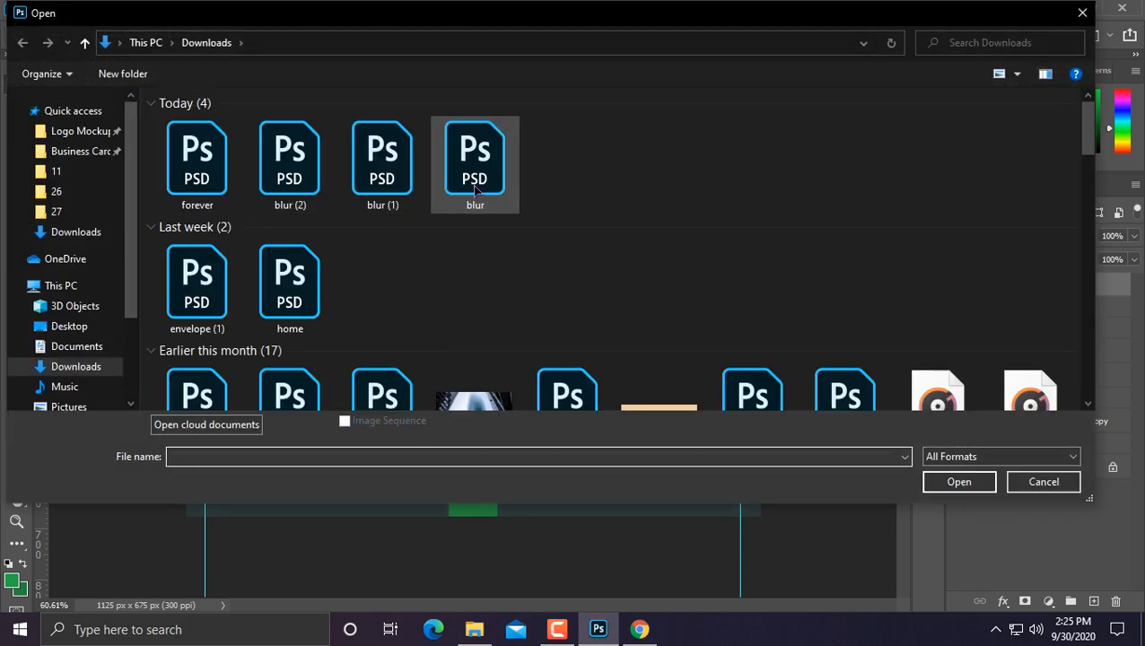
pyautogui.scroll(-2, 454, 205)
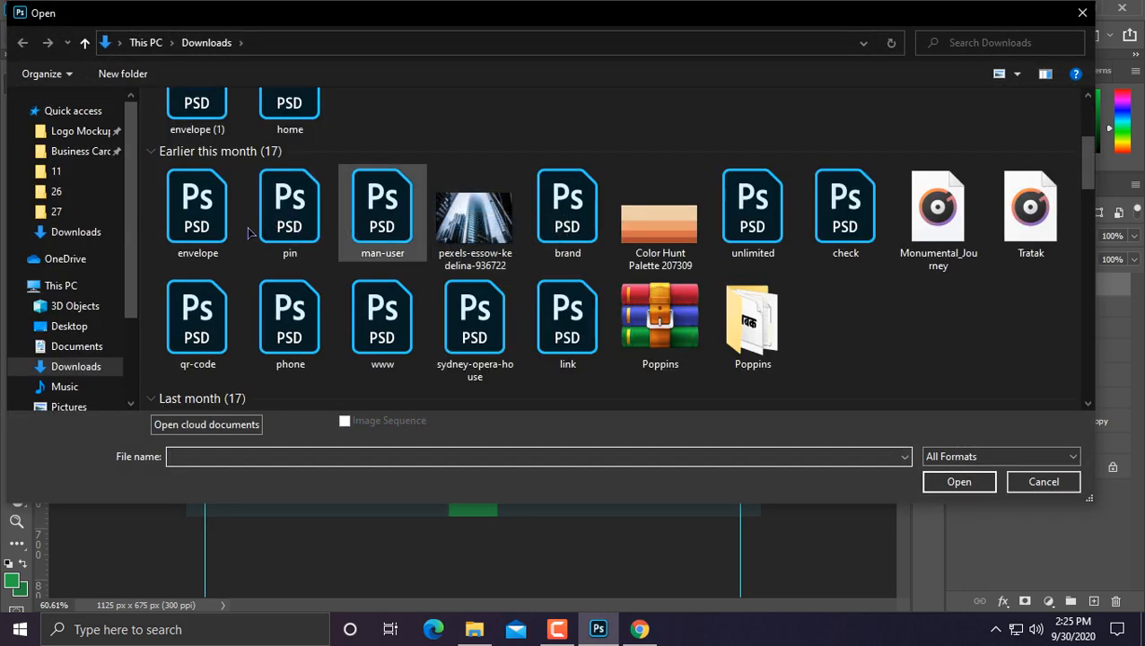
pyautogui.doubleClick(216, 231)
pyautogui.moveTo(588, 230); pyautogui.dragTo(503, 258)
pyautogui.moveTo(628, 348); pyautogui.dragTo(627, 354)
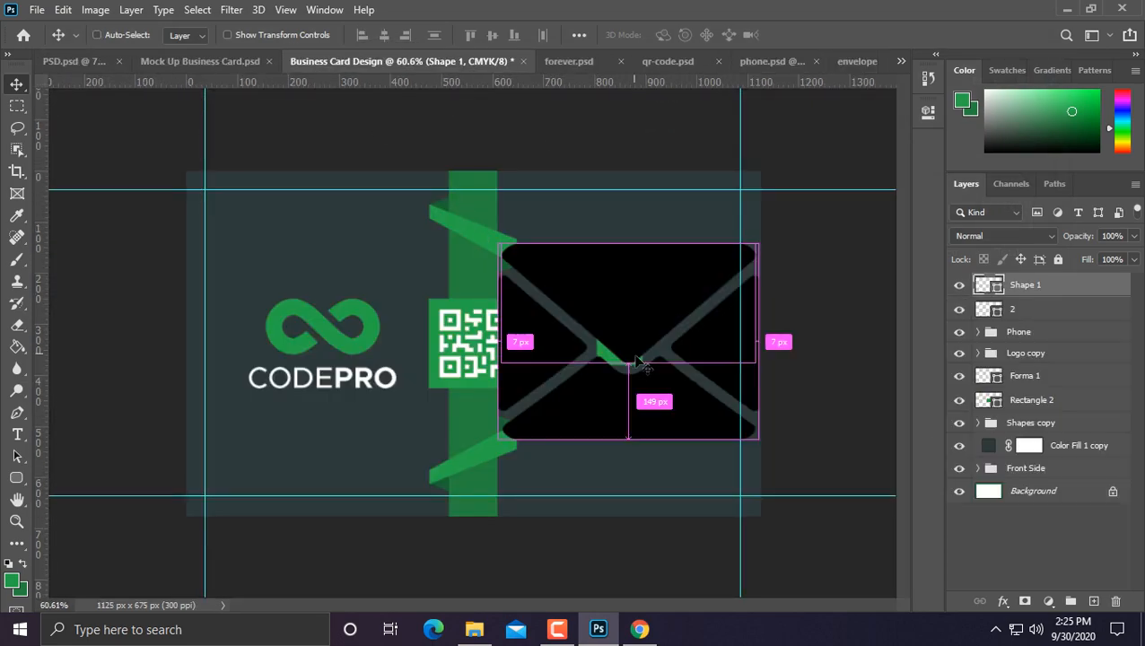
# Scale the envelope icon down to fit inside rounded square 2.
pyautogui.hotkey('ctrl', 't')
pyautogui.moveTo(758, 244); pyautogui.dragTo(643, 329)
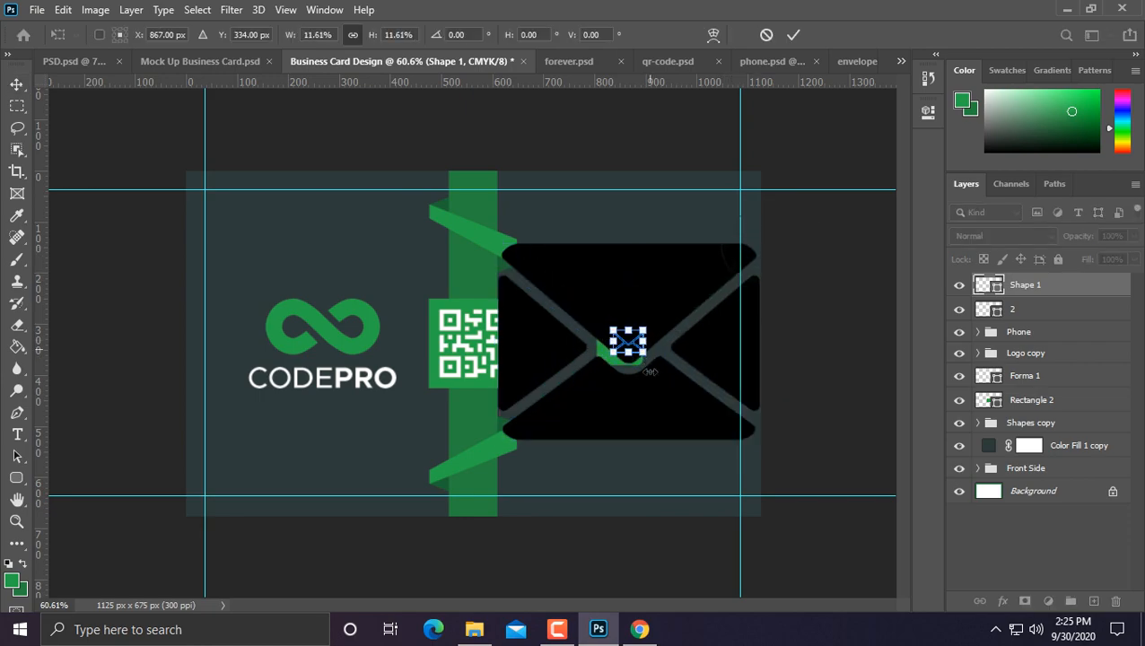
pyautogui.scroll(5, 655, 375)
pyautogui.moveTo(750, 303); pyautogui.dragTo(729, 320)
pyautogui.moveTo(720, 318); pyautogui.dragTo(705, 302)
pyautogui.scroll(3, 729, 329)
# Align the envelope icon and rounded square 2 on their vertical and horizontal centers.
pyautogui.keyDown('shift'); pyautogui.click(1013, 308); pyautogui.keyUp('shift')
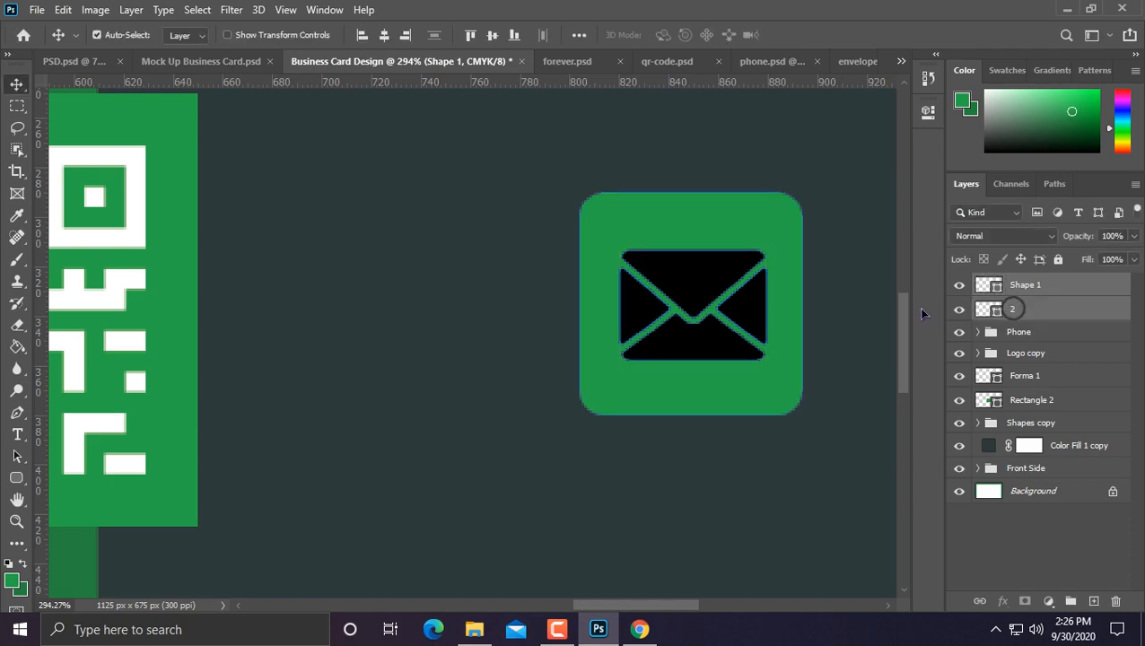
pyautogui.scroll(-2, 848, 296)
pyautogui.click(485, 34)
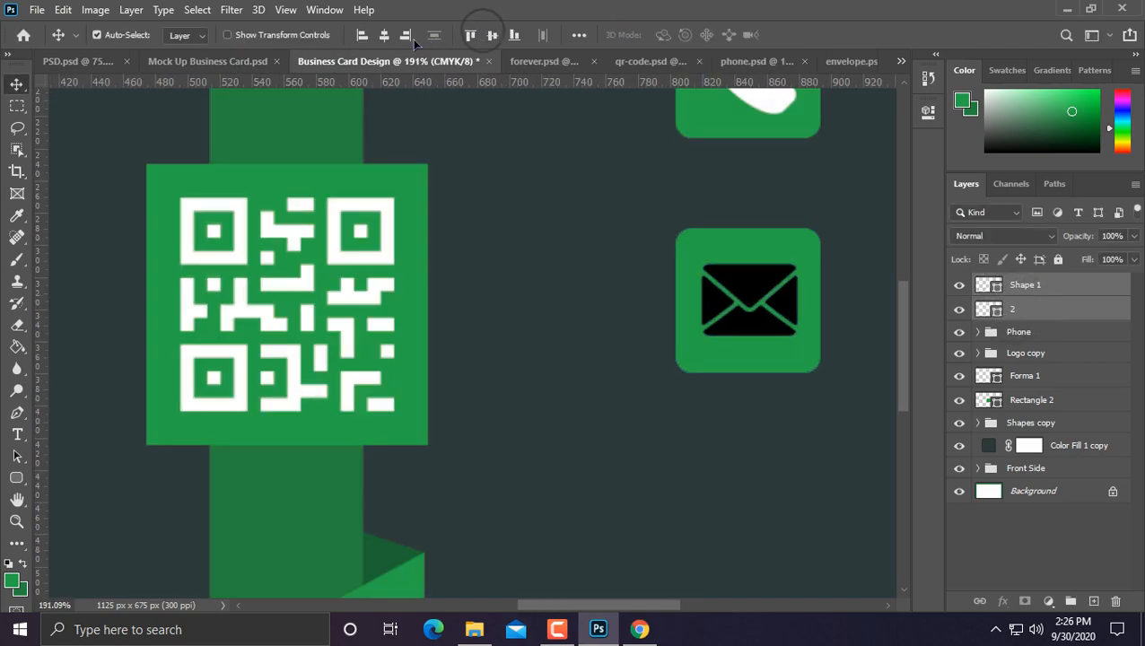
pyautogui.click(389, 36)
pyautogui.scroll(-5, 539, 239)
pyautogui.scroll(-3, 702, 284)
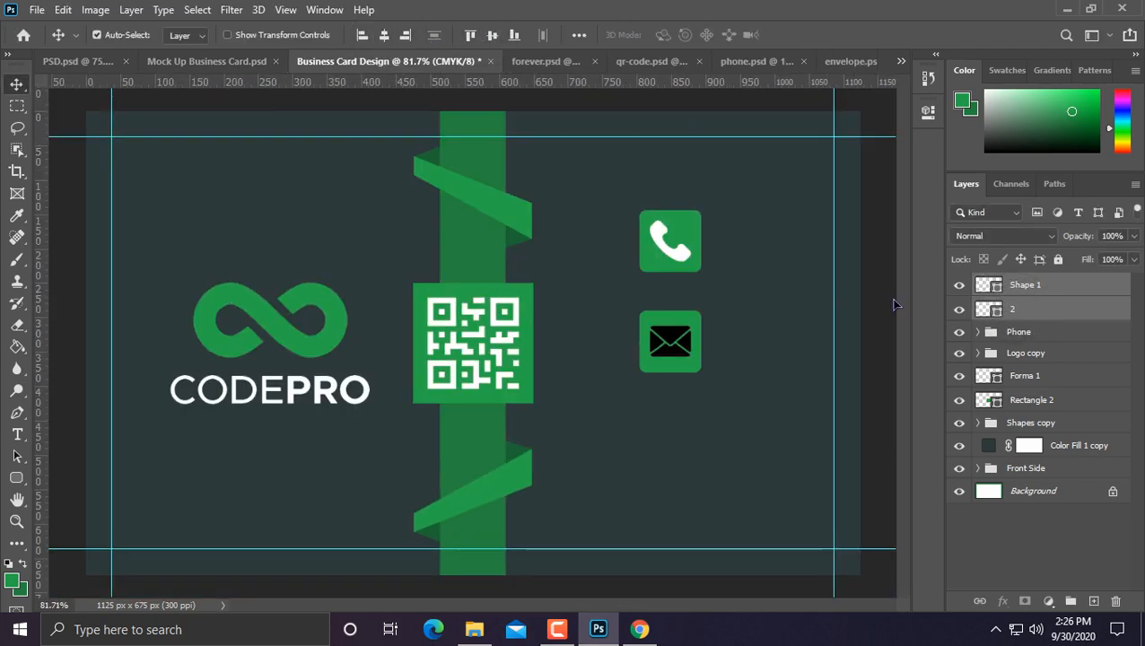
# Change the envelope icon's fill color to white.
pyautogui.doubleClick(991, 288)
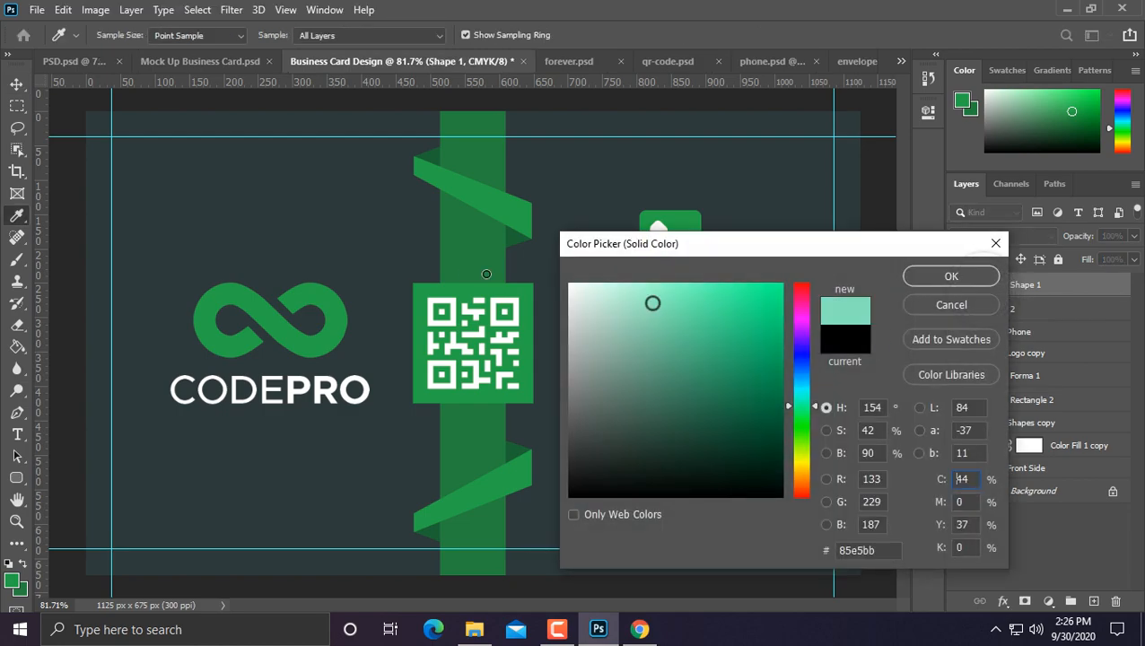
pyautogui.click(951, 275)
pyautogui.scroll(1, 749, 286)
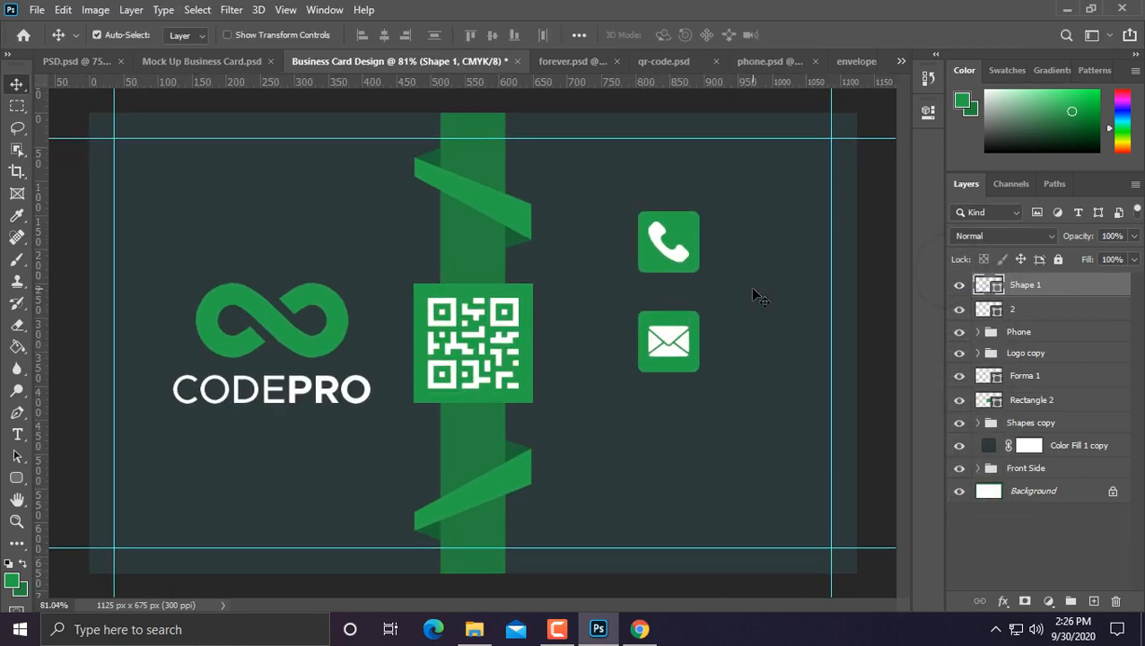
# Group the envelope icon layer with rounded square 2 and name the group Email.
pyautogui.click(1046, 309)
pyautogui.keyDown('shift'); pyautogui.click(1046, 292); pyautogui.keyUp('shift')
pyautogui.click(1071, 600)
pyautogui.doubleClick(1023, 285)
pyautogui.write('Email')
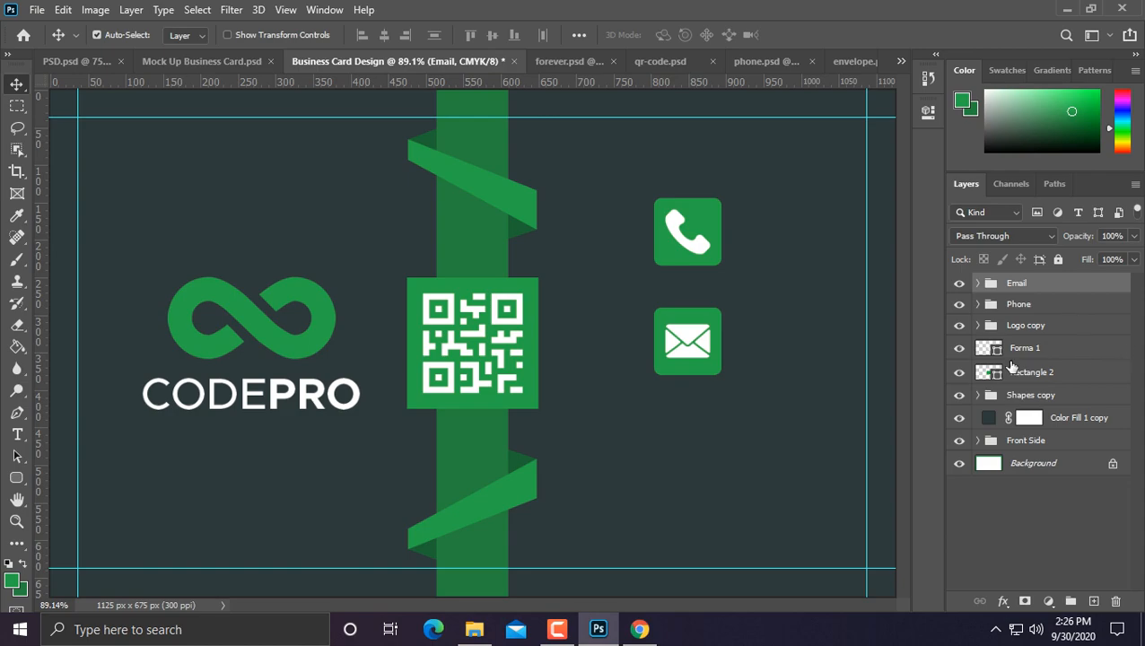
# Duplicate the envelope's rounded square below it, take the copy out of the Email group and rename it 3.
pyautogui.scroll(-3, 891, 373)
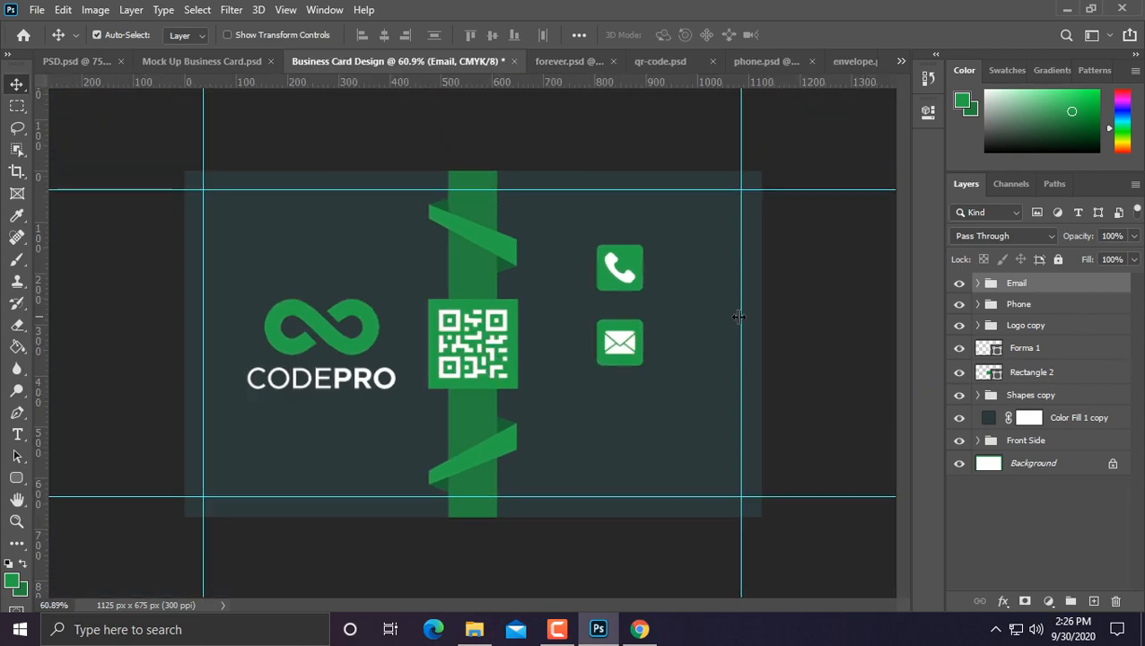
pyautogui.click(622, 359)
pyautogui.moveTo(623, 360); pyautogui.dragTo(621, 444)
pyautogui.moveTo(1067, 329); pyautogui.dragTo(1025, 287)
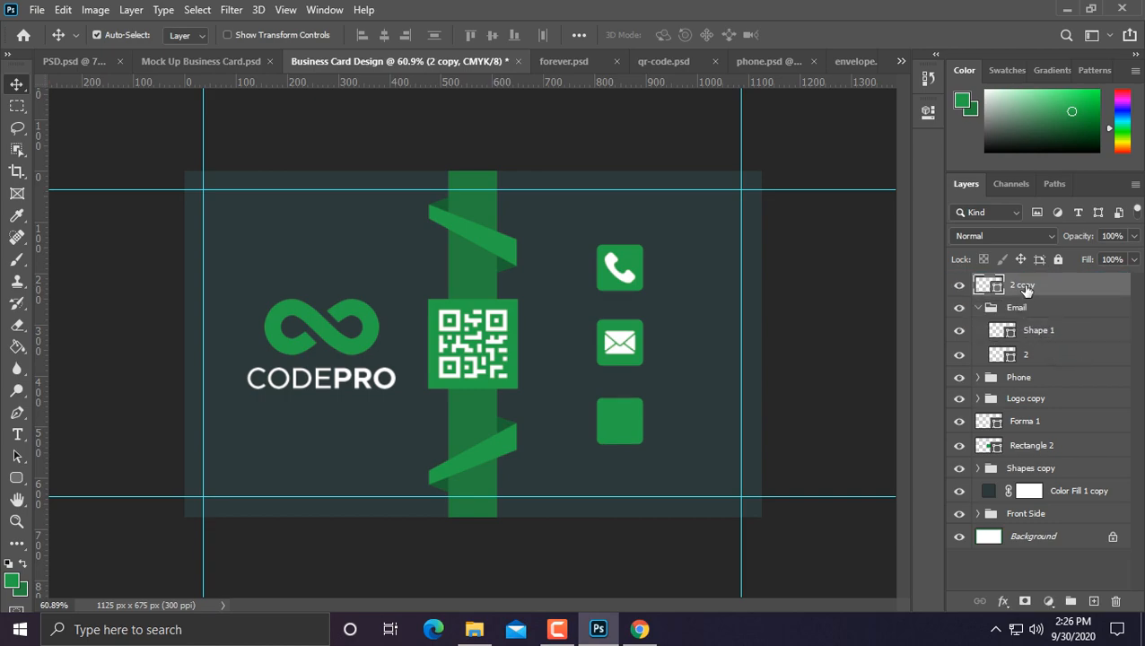
pyautogui.doubleClick(1023, 284)
pyautogui.write('3')
pyautogui.click(1101, 287)
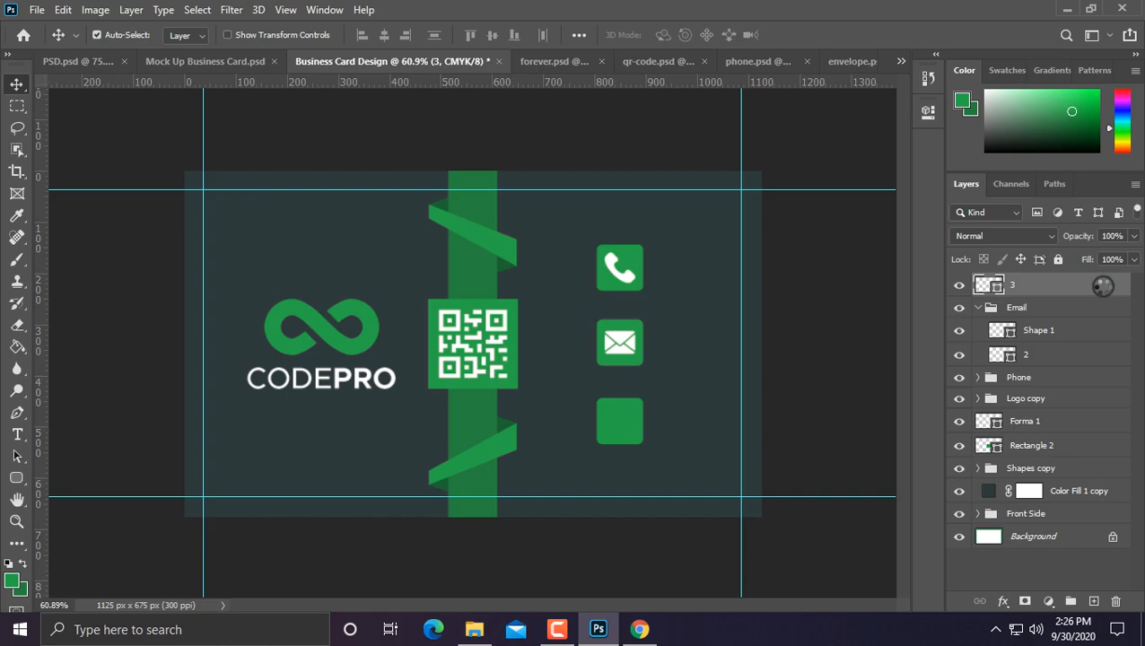
pyautogui.click(979, 307)
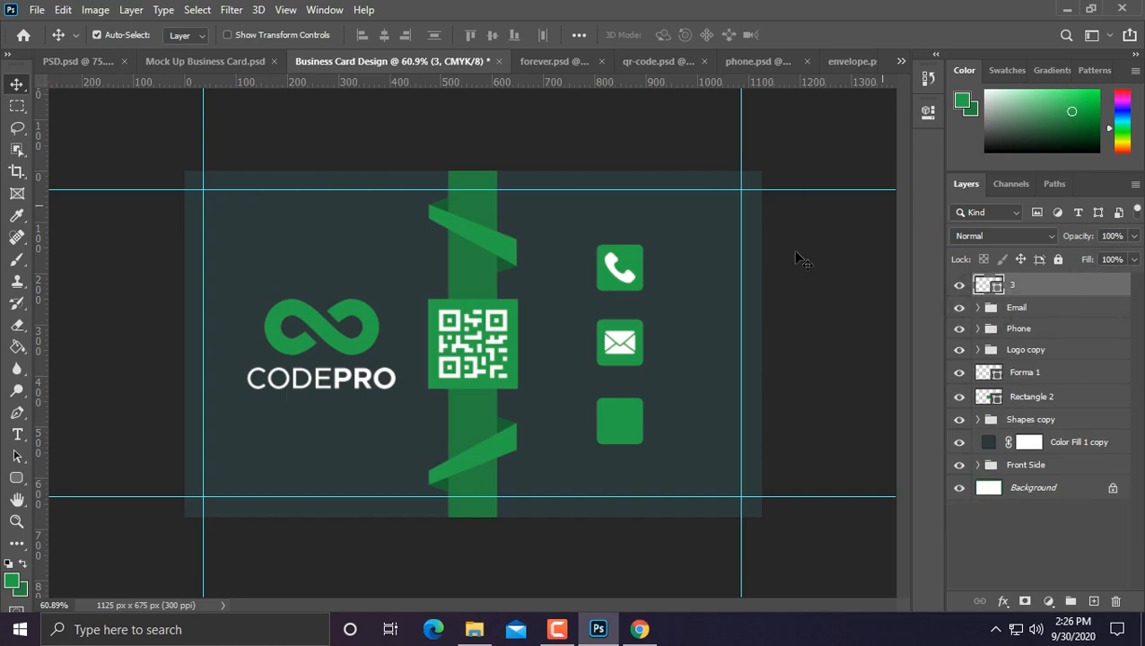
# Open home.psd from the Downloads folder and bring its house icon into the business card over rounded square 3.
pyautogui.click(38, 9)
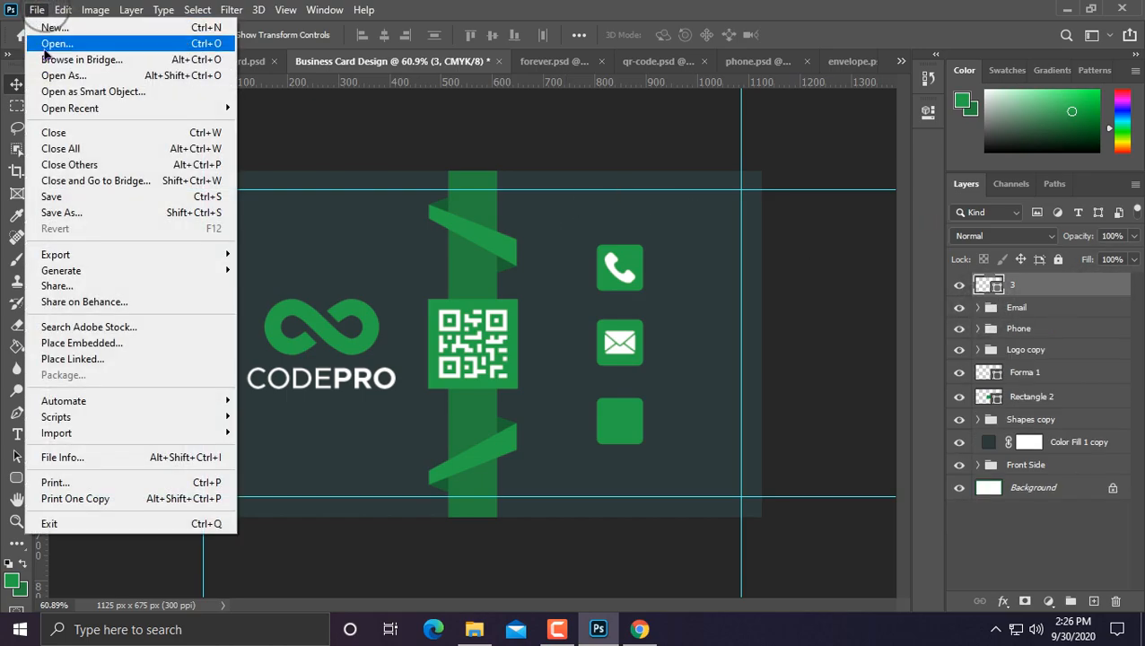
pyautogui.click(51, 46)
pyautogui.scroll(-2, 624, 277)
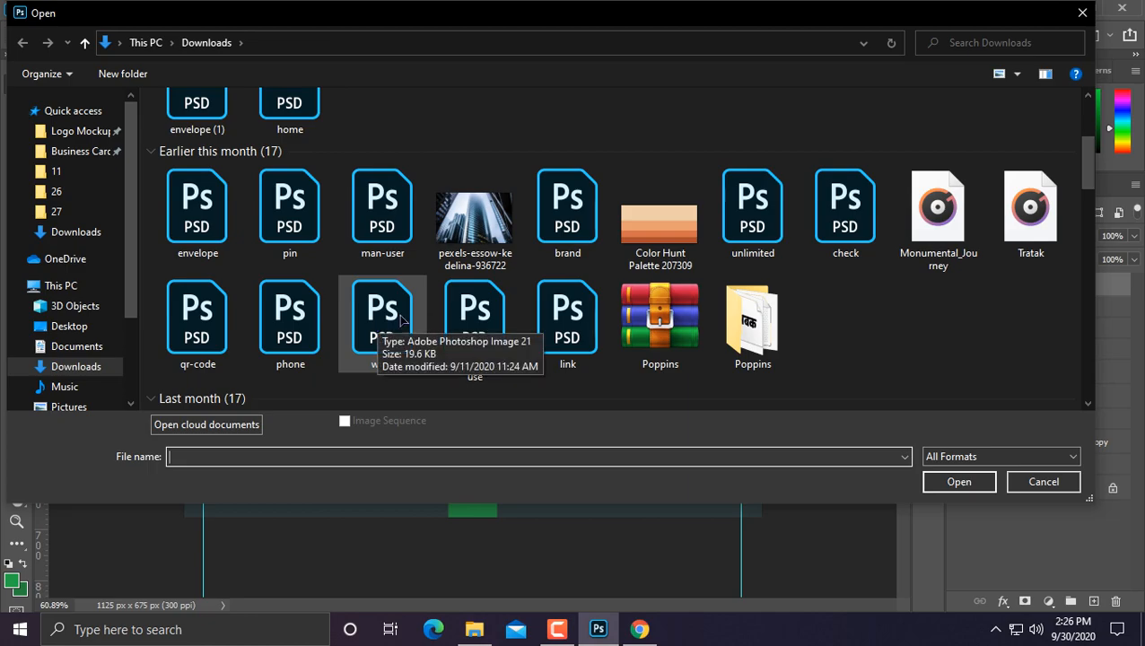
pyautogui.doubleClick(562, 314)
pyautogui.moveTo(478, 337); pyautogui.dragTo(532, 314)
pyautogui.moveTo(619, 406); pyautogui.dragTo(651, 417)
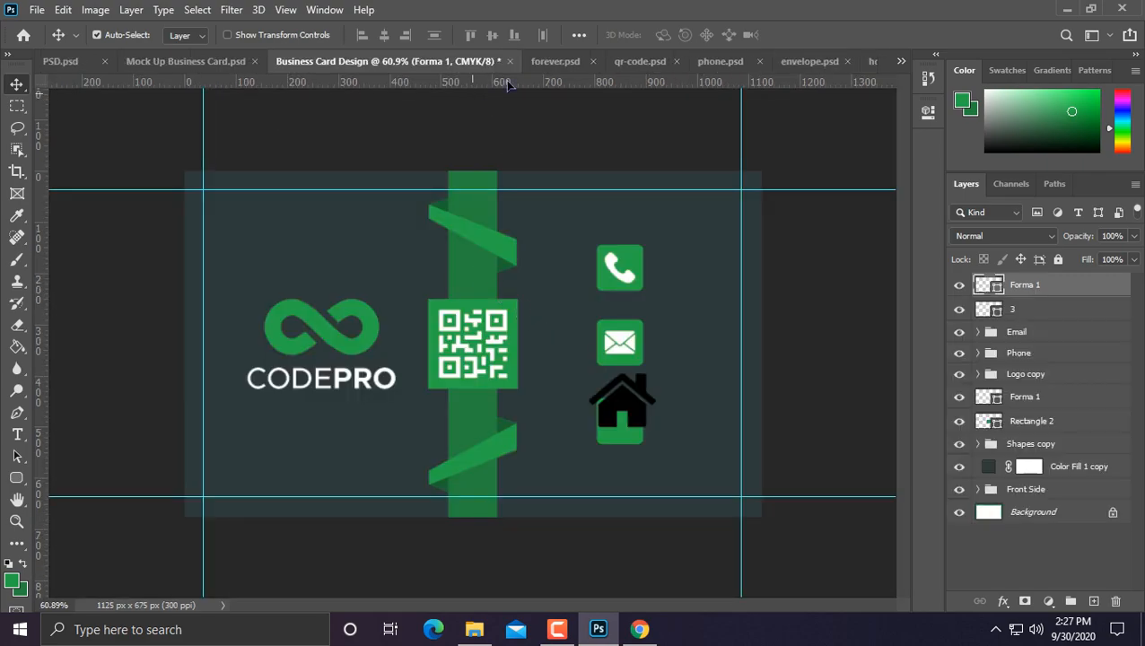
# Close the forever, qr-code, phone, envelope and home source documents, discarding the changes to forever.psd.
pyautogui.click(592, 61)
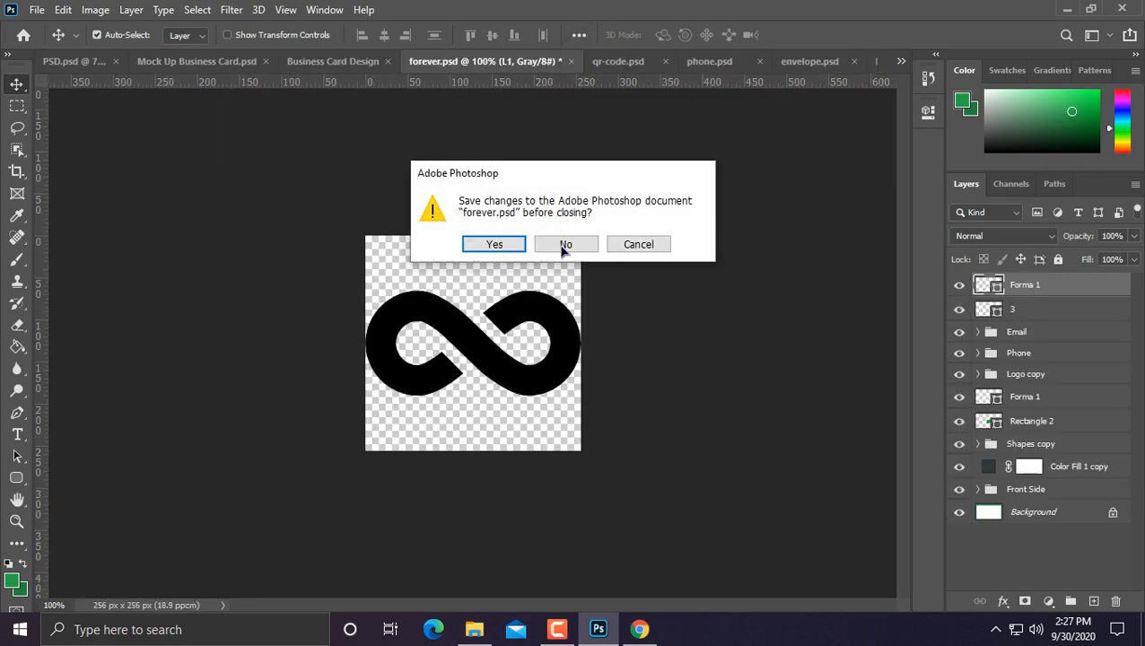
pyautogui.click(564, 247)
pyautogui.click(623, 61)
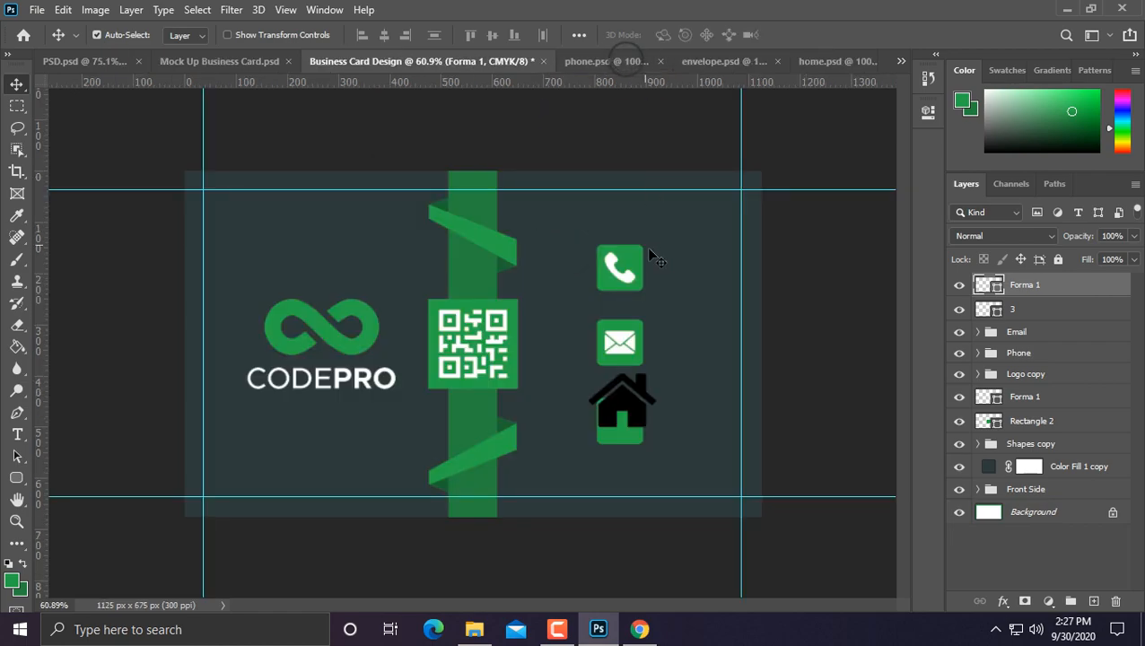
pyautogui.click(660, 61)
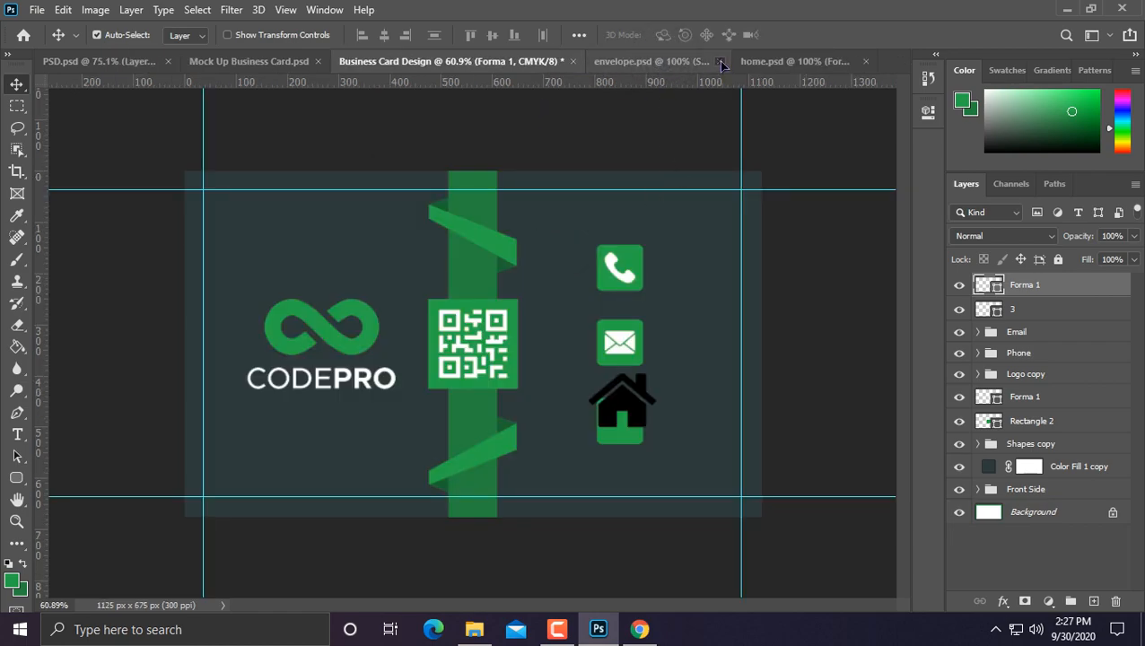
pyautogui.click(720, 61)
pyautogui.click(841, 61)
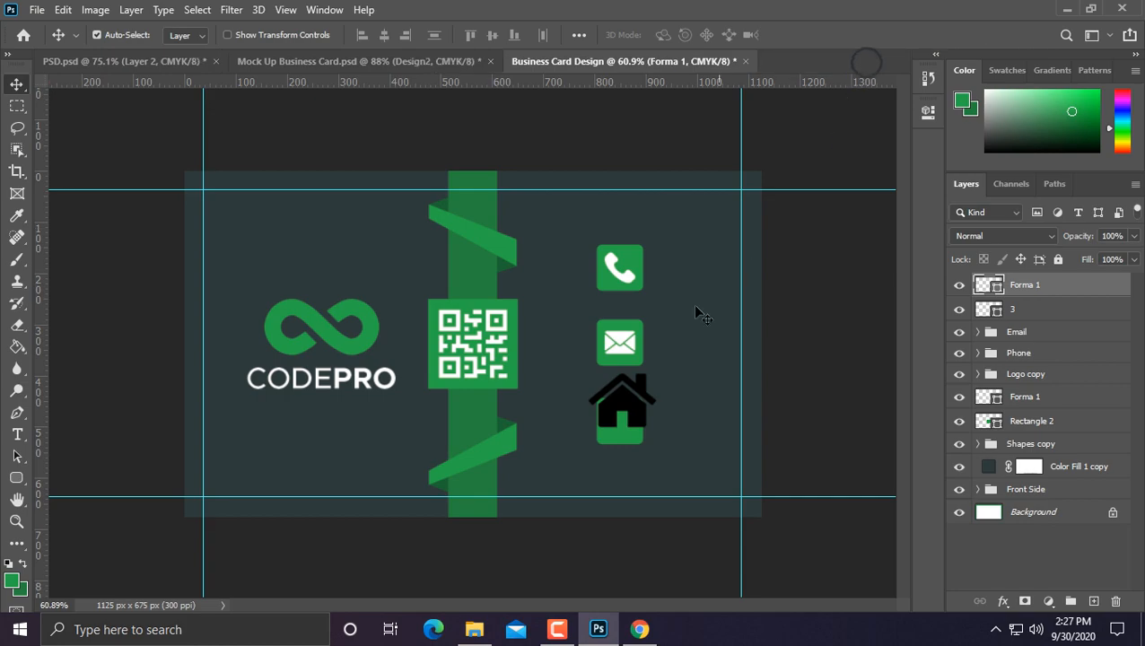
# Scale the house icon to 53.44% inside rounded square 3 and align the two layers' vertical centers.
pyautogui.hotkey('ctrl', 't')
pyautogui.scroll(3, 660, 407)
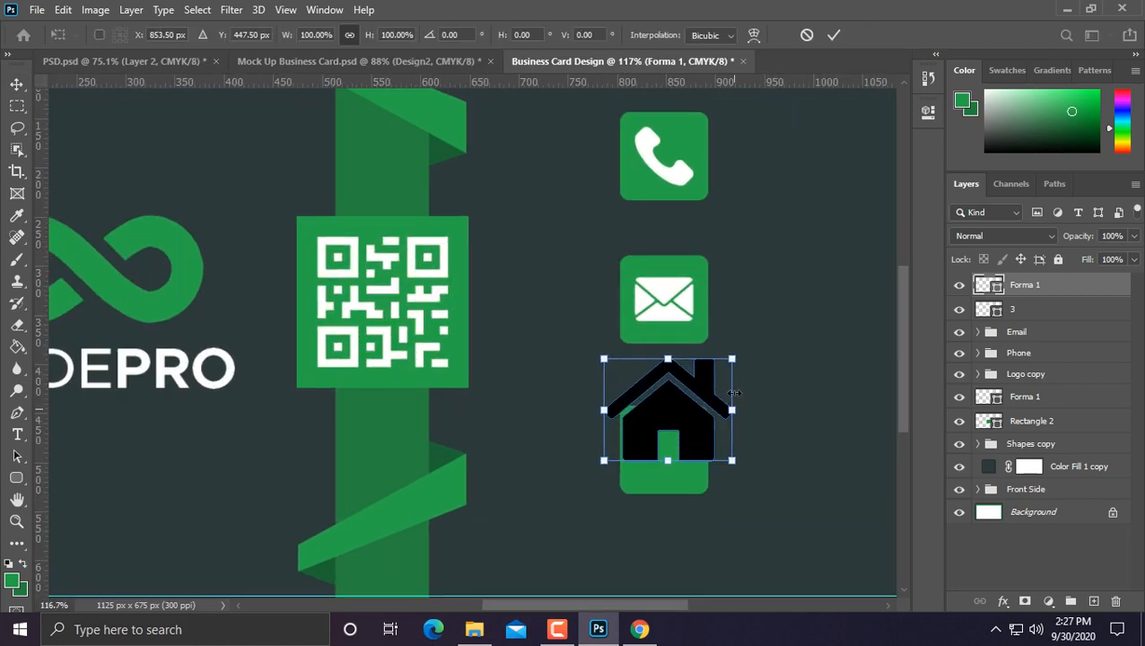
pyautogui.moveTo(734, 361); pyautogui.dragTo(694, 421)
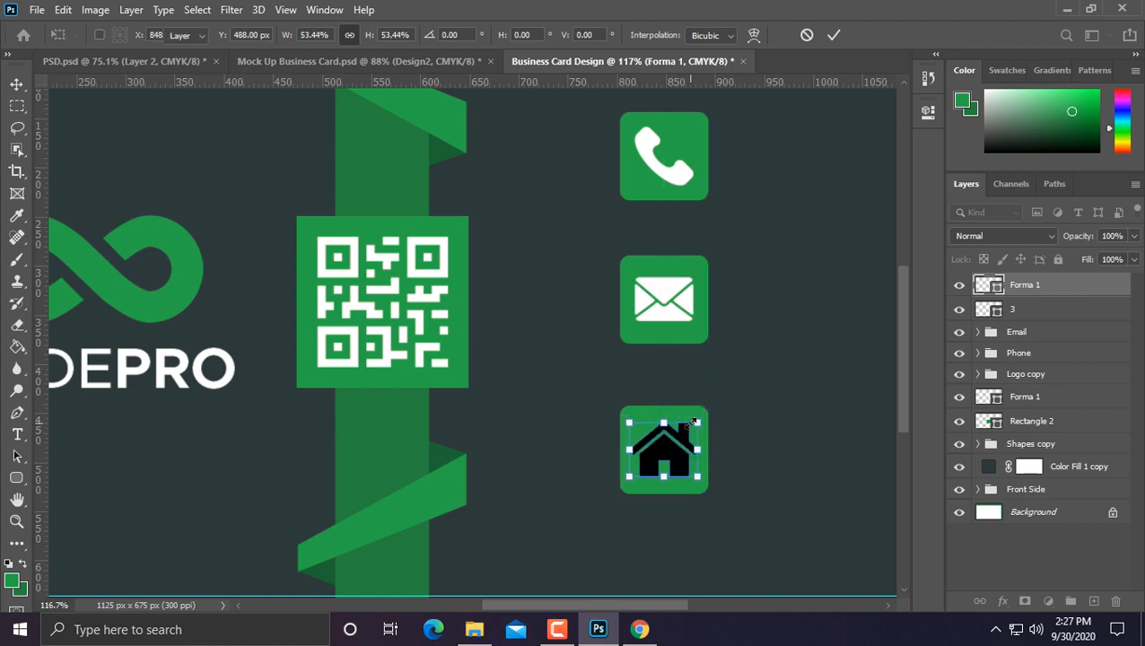
pyautogui.press('Return')
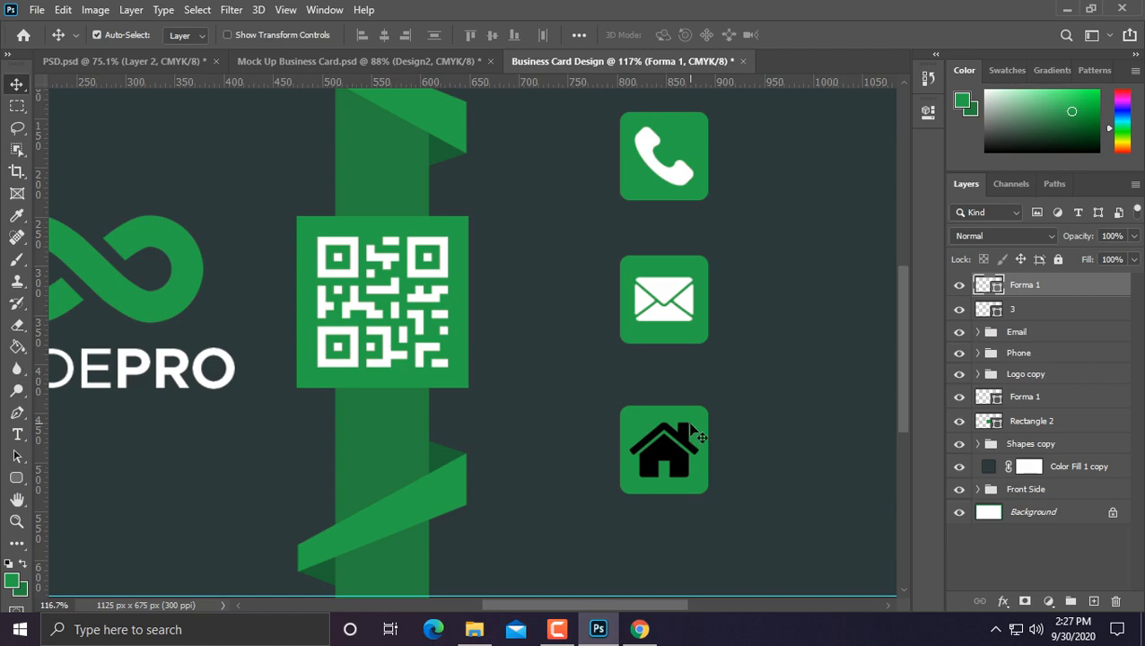
pyautogui.keyDown('ctrl'); pyautogui.click(1013, 308); pyautogui.keyUp('ctrl')
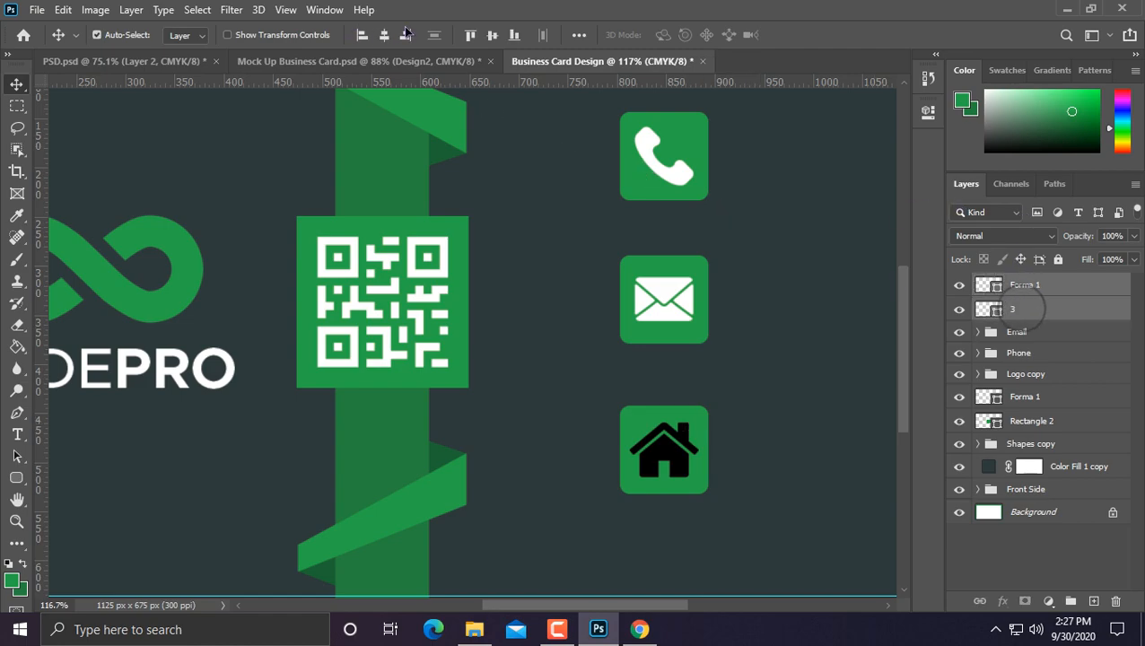
pyautogui.click(493, 35)
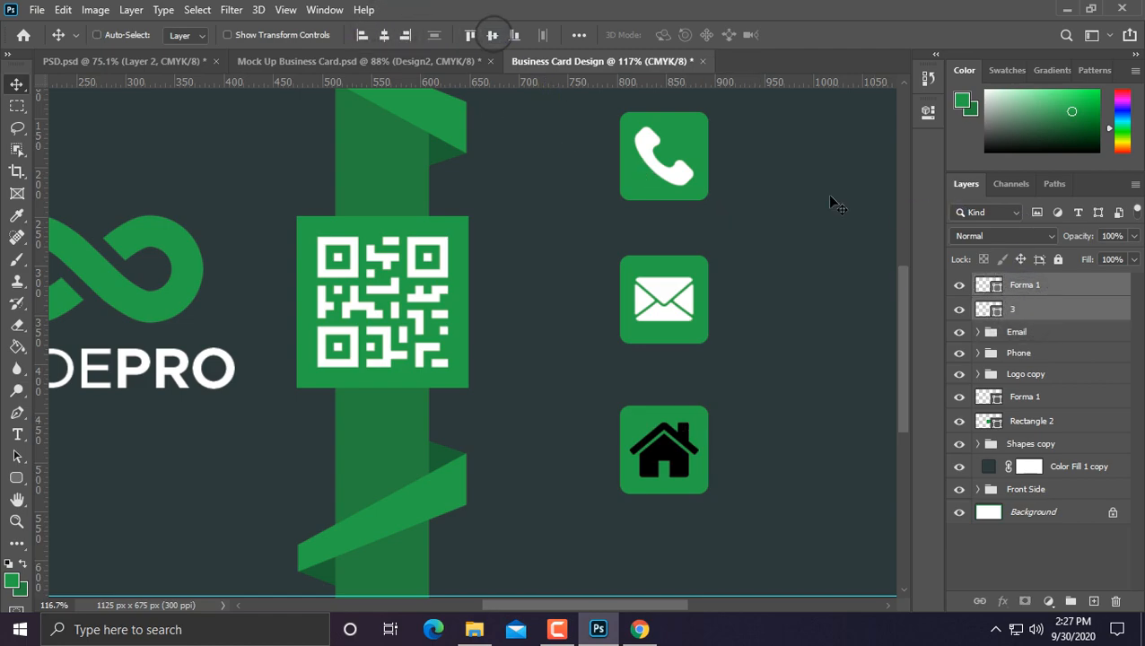
# Change the house icon's fill color to white.
pyautogui.doubleClick(988, 288)
pyautogui.moveTo(696, 351); pyautogui.dragTo(569, 285)
pyautogui.click(916, 279)
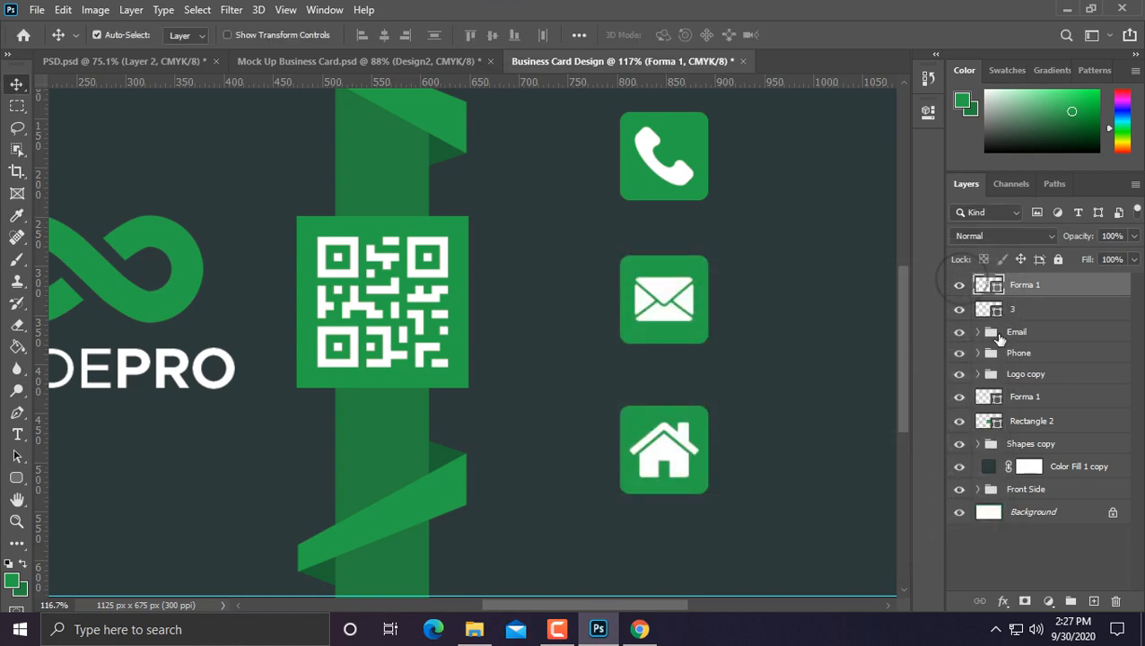
# Group the house icon layer with rounded square 3 and name the group Address.
pyautogui.keyDown('shift'); pyautogui.click(1034, 307); pyautogui.keyUp('shift')
pyautogui.click(1070, 600)
pyautogui.doubleClick(1015, 283)
pyautogui.write('Address')
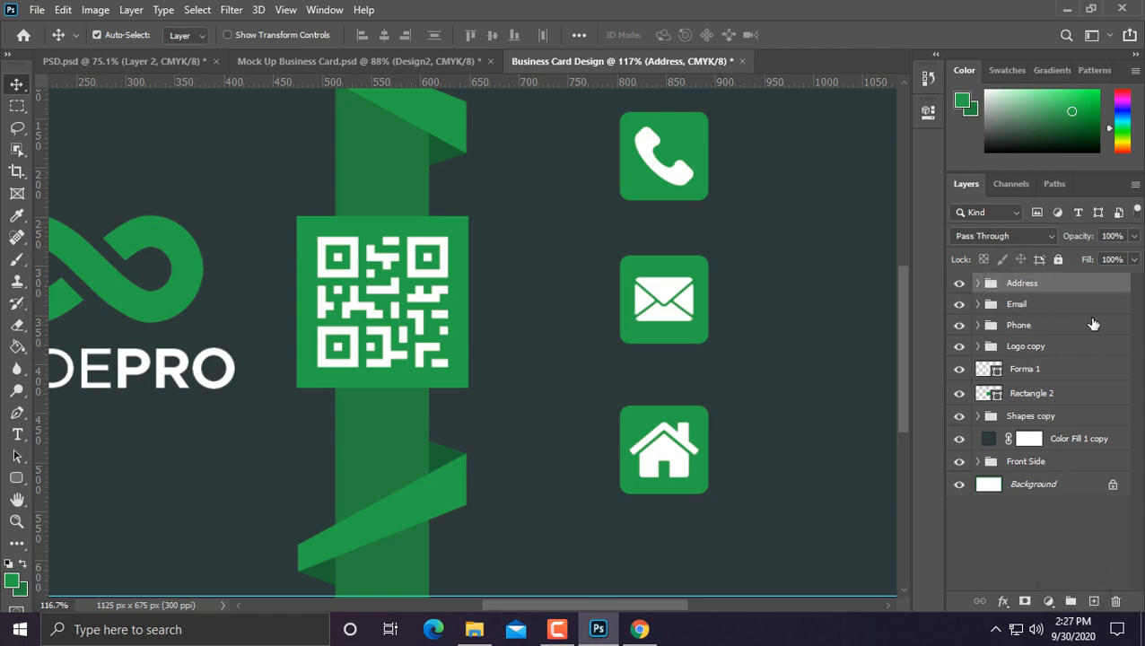
# Hide the Address and Email groups and move the Phone group to about X 846 px, Y 154 px.
pyautogui.click(1032, 324)
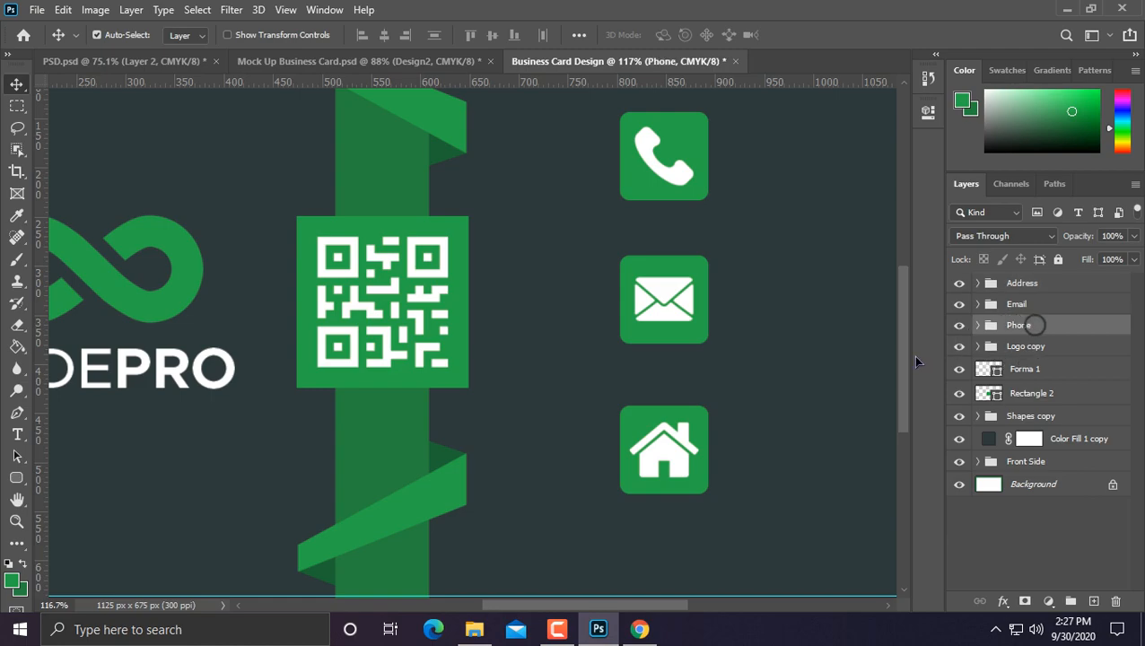
pyautogui.moveTo(959, 283); pyautogui.dragTo(959, 304)
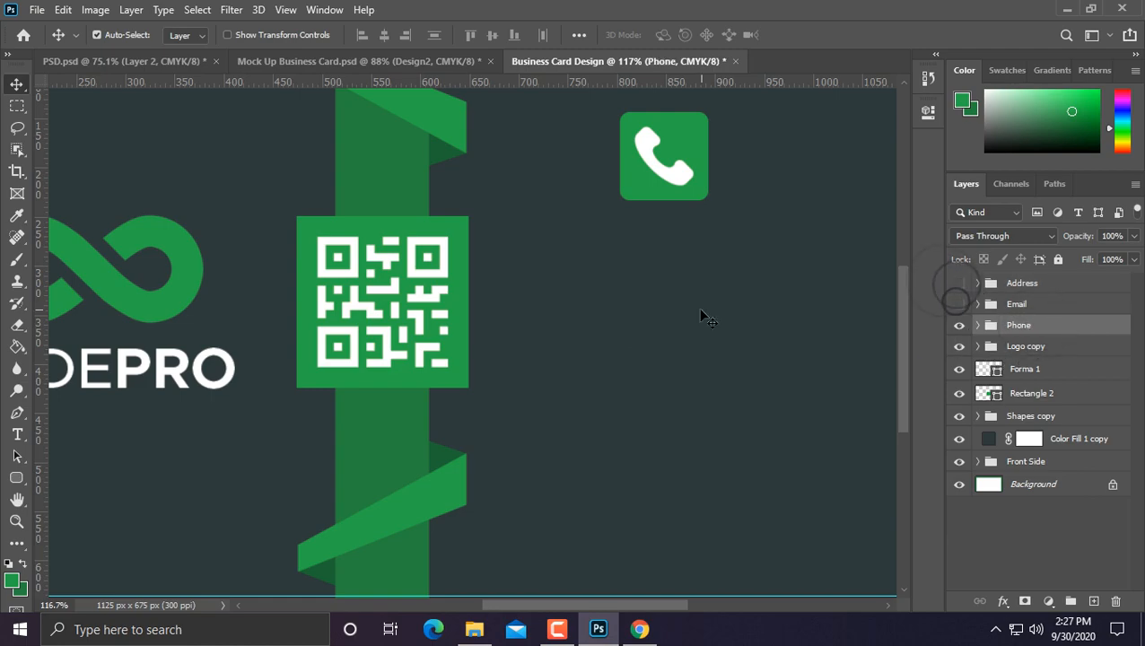
pyautogui.hotkey('ctrl', '0')
pyautogui.hotkey('ctrl', 't')
pyautogui.moveTo(642, 268)
pyautogui.mouseDown()
pyautogui.moveTo(630, 255)
pyautogui.moveTo(646, 251)
pyautogui.mouseUp()
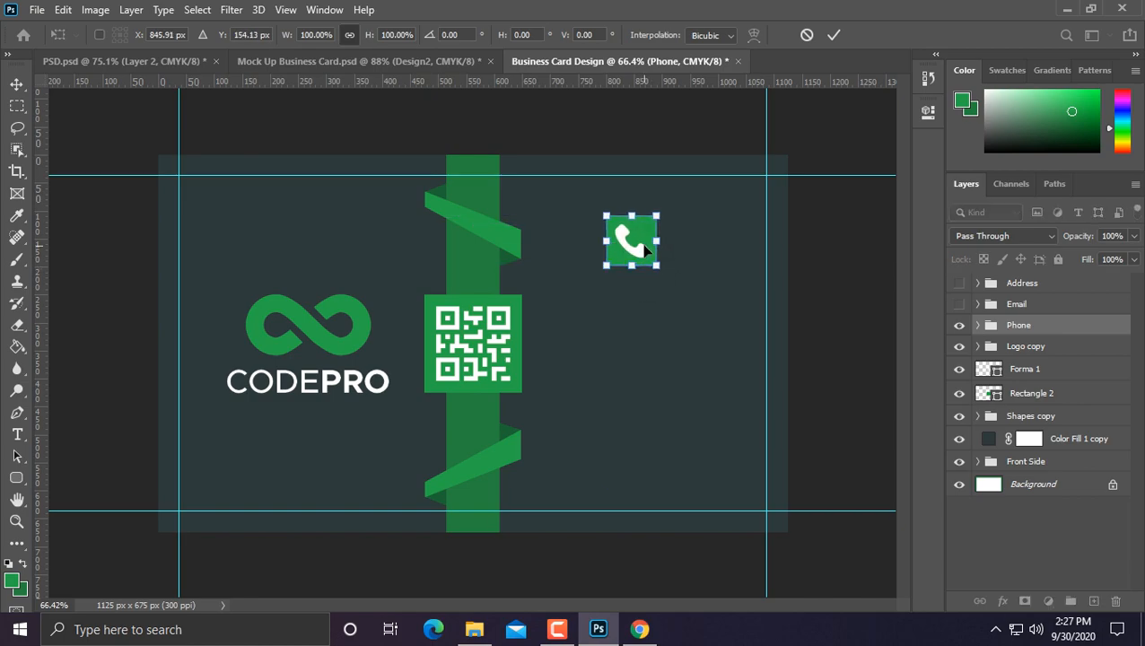
pyautogui.press('Return')
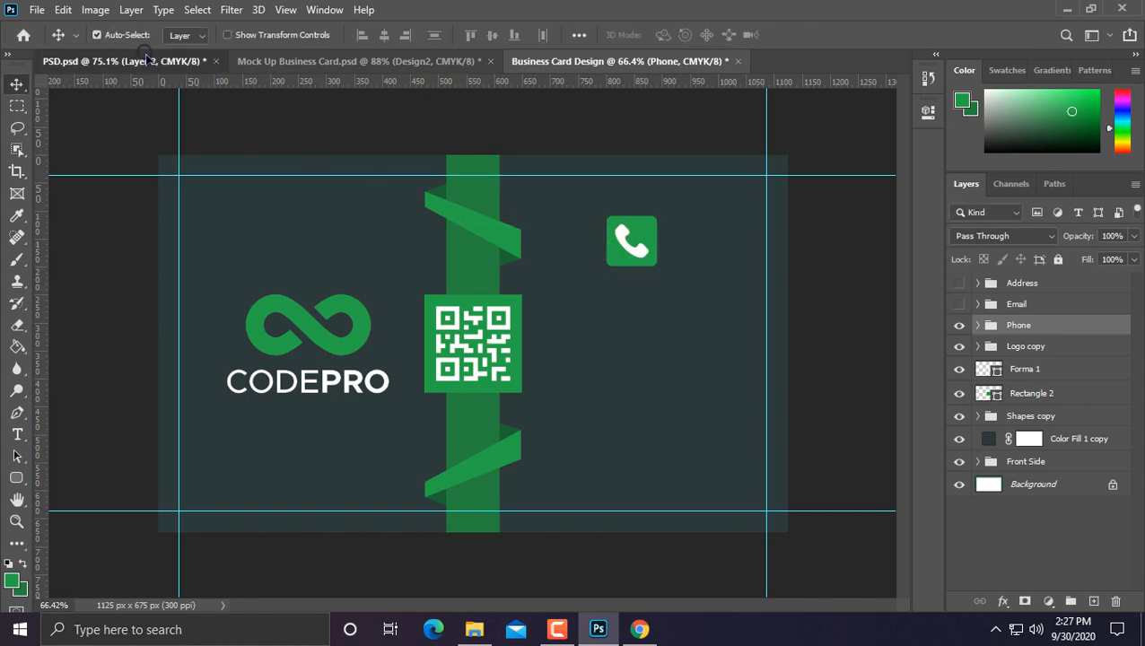
# Copy the phone, website, email and street address text layers from PSD.psd's Back Side group into the Business Card Design document.
pyautogui.click(146, 60)
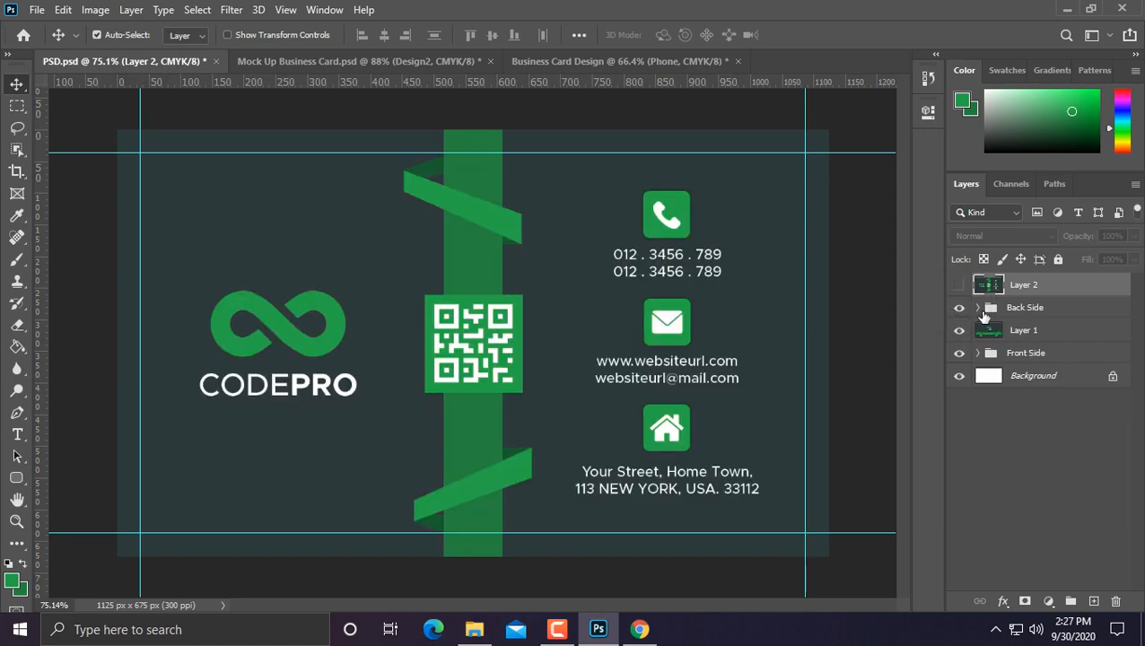
pyautogui.click(978, 308)
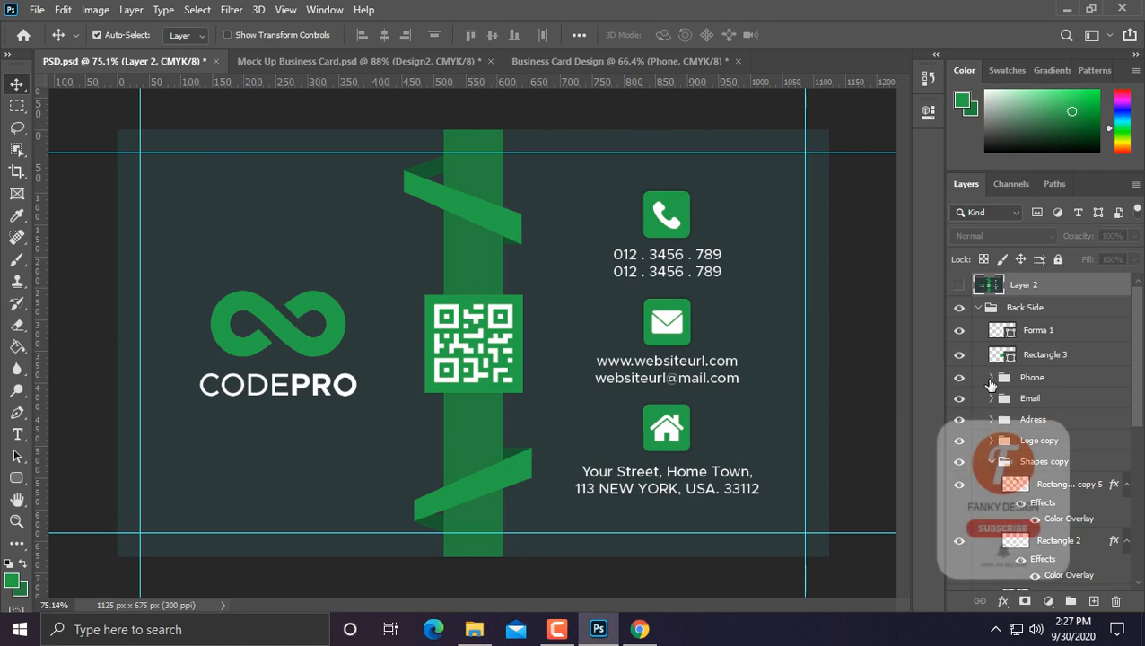
pyautogui.click(990, 377)
pyautogui.click(1046, 400)
pyautogui.keyDown('shift'); pyautogui.click(1046, 423); pyautogui.keyUp('shift')
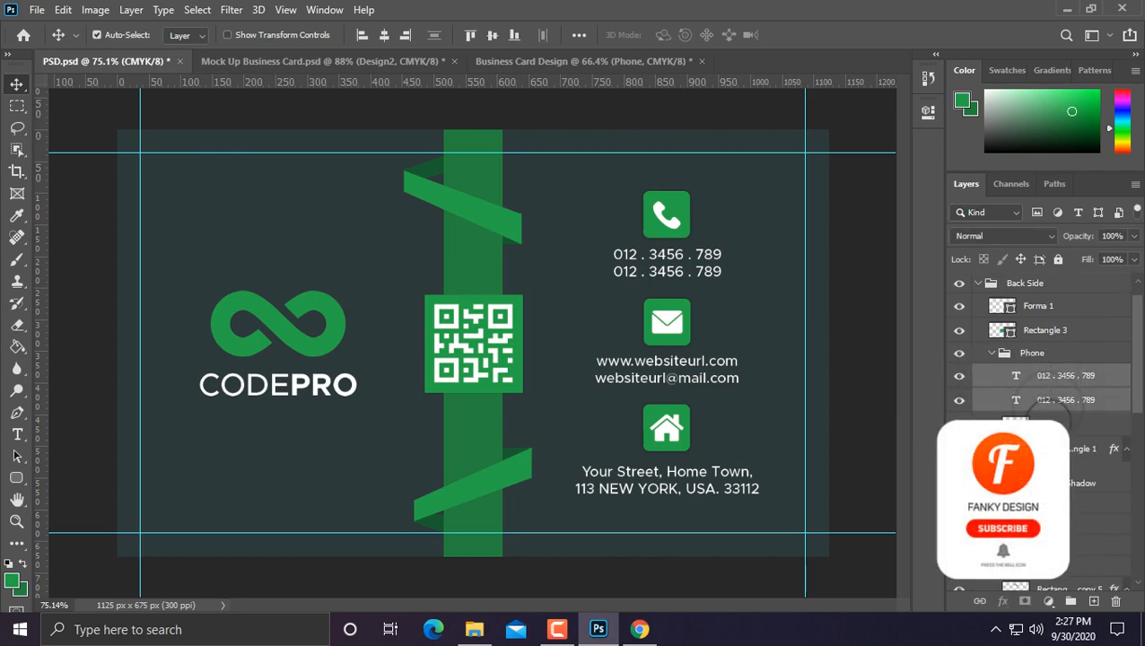
pyautogui.scroll(-2, 1046, 413)
pyautogui.click(991, 455)
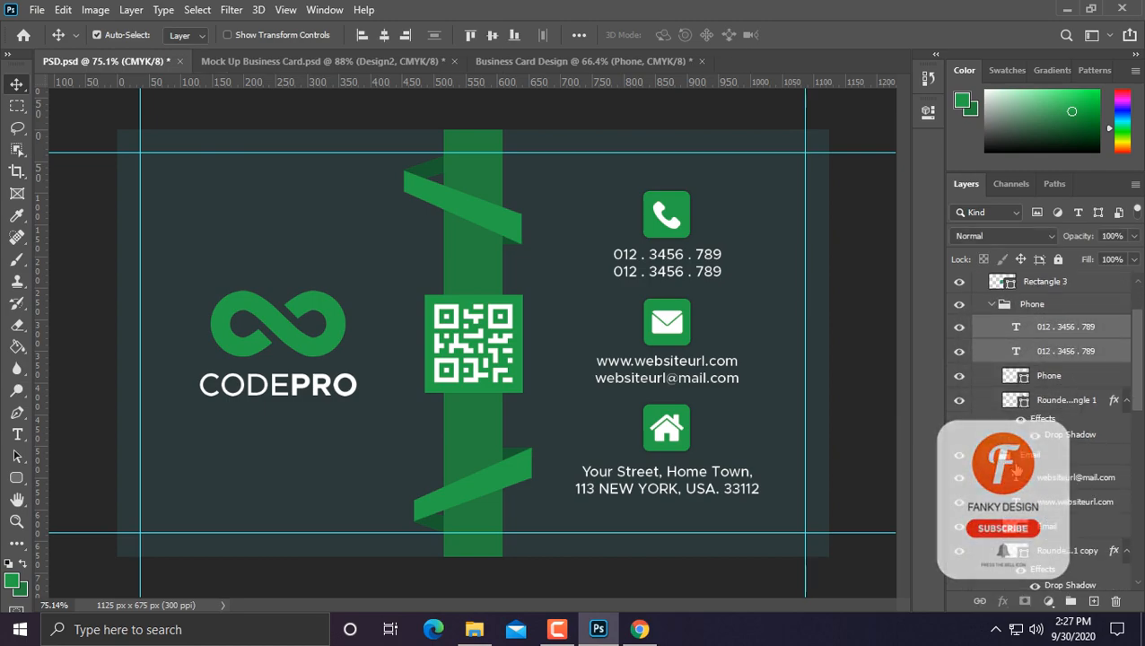
pyautogui.scroll(-2, 1051, 449)
pyautogui.keyDown('ctrl'); pyautogui.click(1054, 434); pyautogui.keyUp('ctrl')
pyautogui.keyDown('ctrl'); pyautogui.click(1059, 462); pyautogui.keyUp('ctrl')
pyautogui.scroll(-2, 1049, 471)
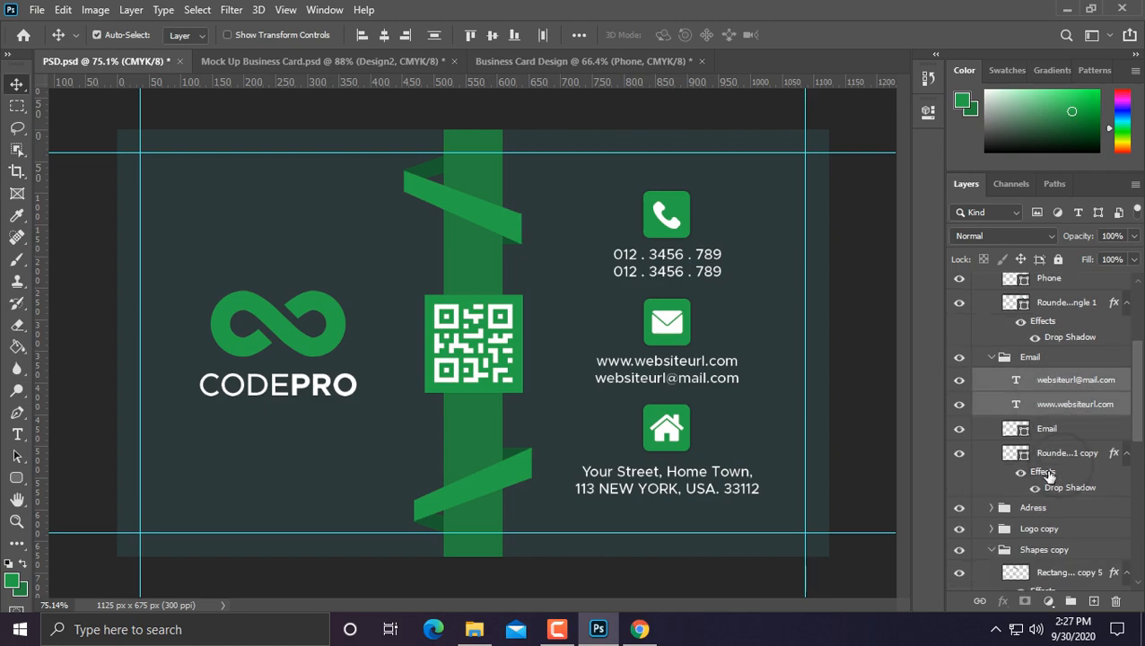
pyautogui.click(992, 508)
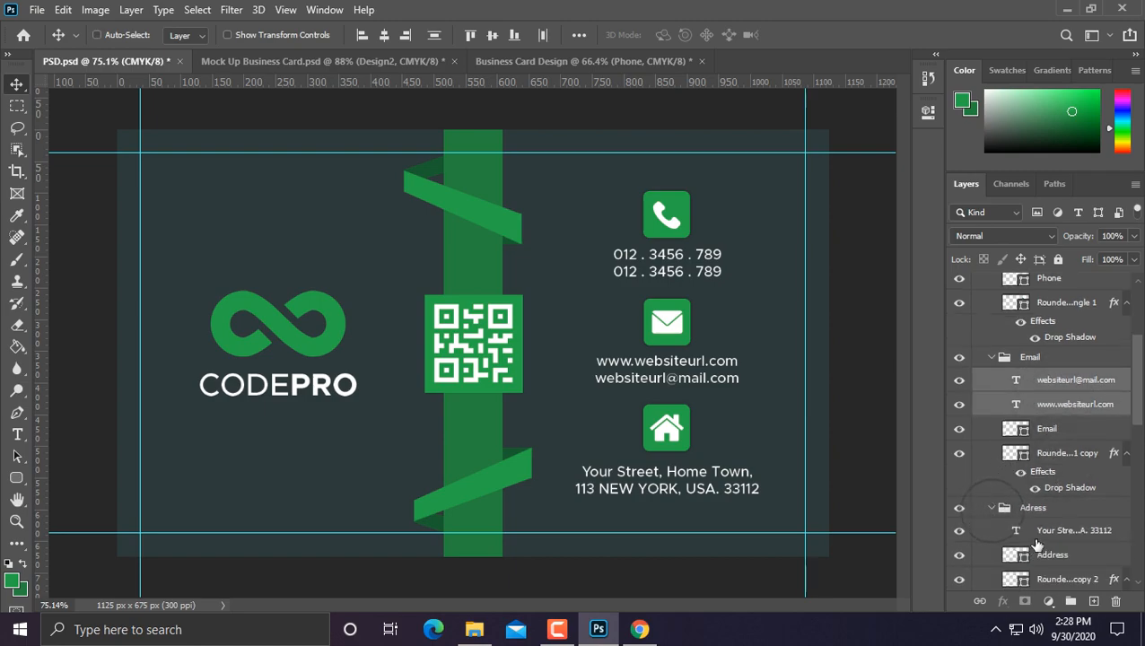
pyautogui.moveTo(1041, 533); pyautogui.dragTo(542, 310)
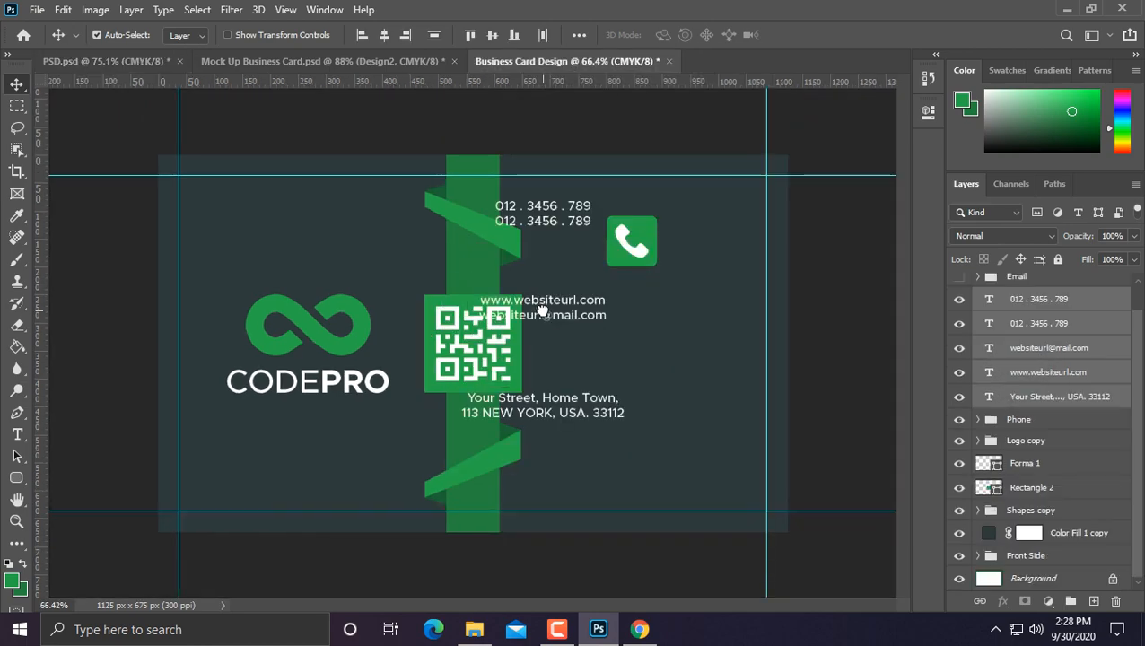
# Place the copied text layers above the Address group and hide the email, website and street address lines.
pyautogui.moveTo(1022, 304); pyautogui.dragTo(1032, 278)
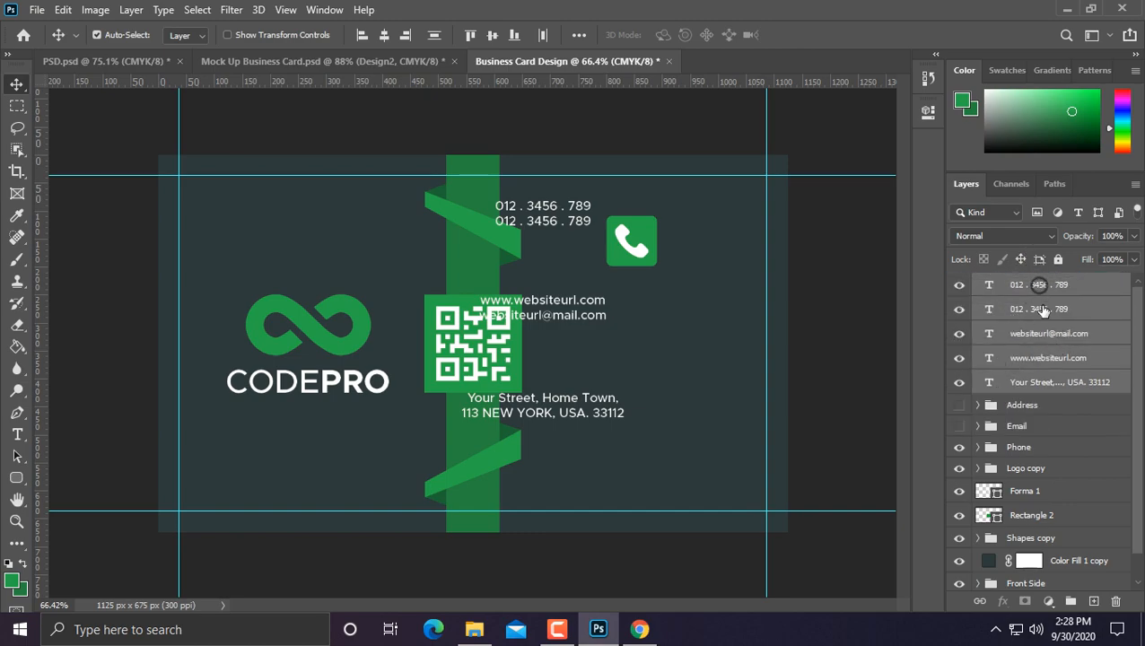
pyautogui.click(1037, 284)
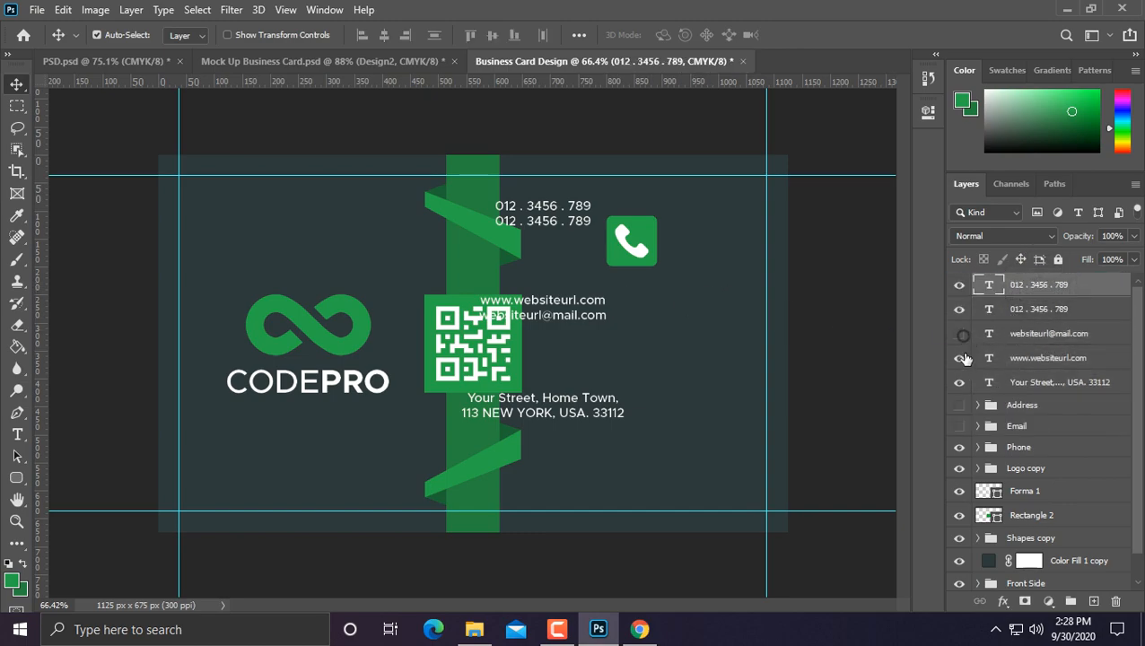
pyautogui.click(959, 358)
pyautogui.click(959, 382)
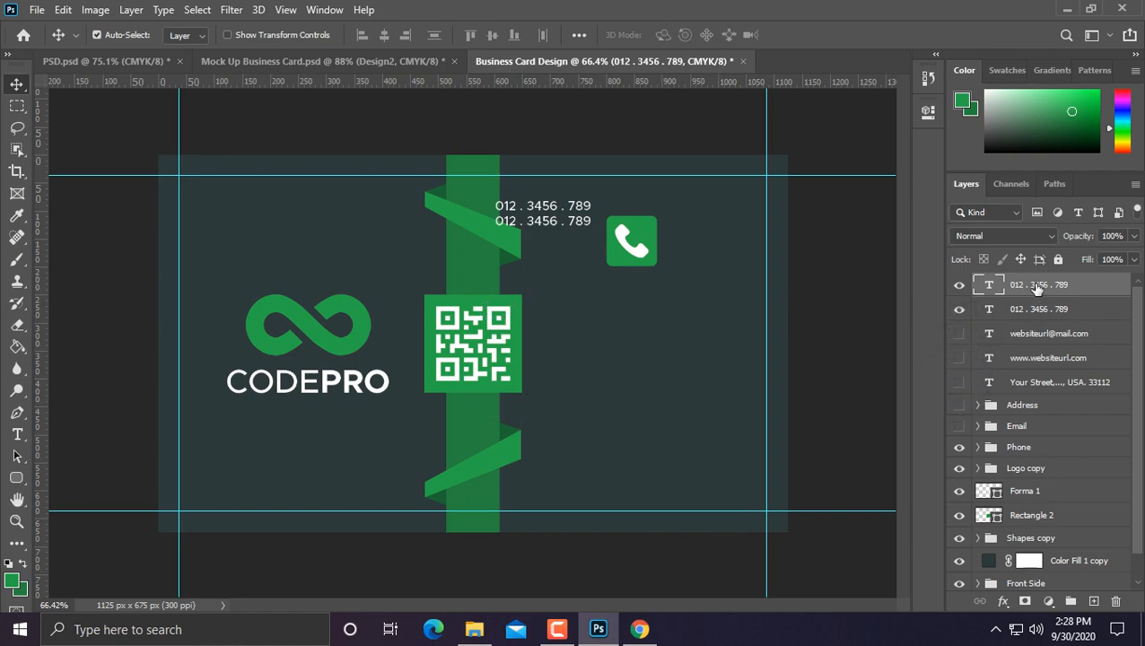
# Scale the two phone number lines to 125.18% and place them below the phone icon.
pyautogui.keyDown('shift'); pyautogui.click(1029, 308); pyautogui.keyUp('shift')
pyautogui.hotkey('ctrl', 't')
pyautogui.moveTo(576, 222); pyautogui.dragTo(692, 283)
pyautogui.scroll(3, 661, 269)
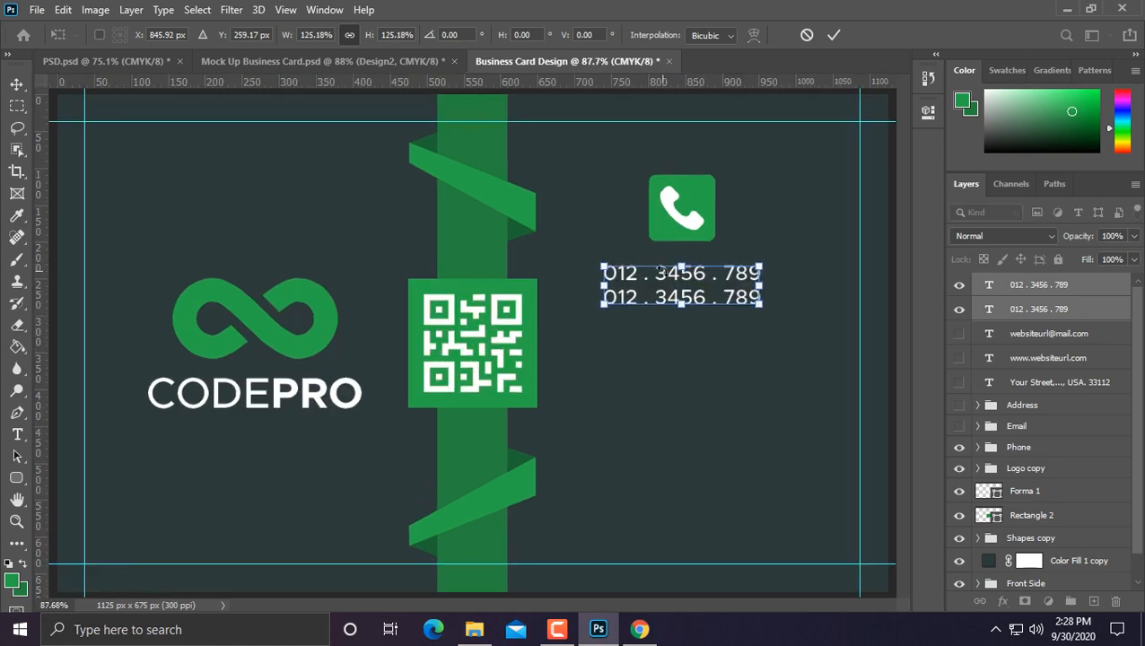
pyautogui.press('Return')
pyautogui.scroll(2, 682, 286)
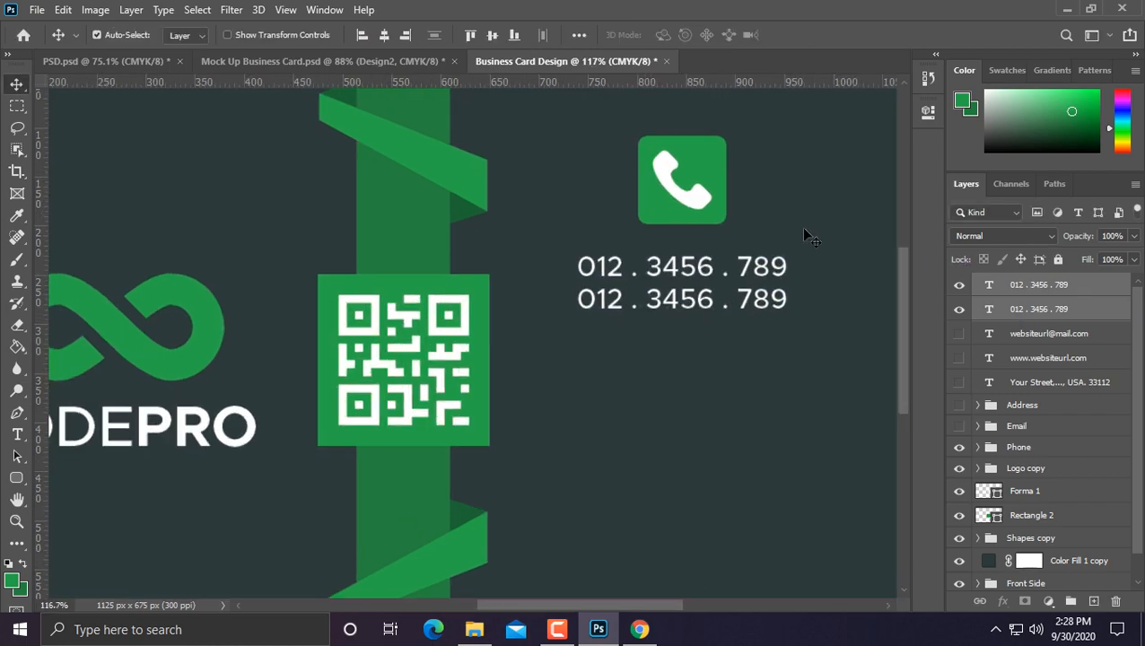
# Set the font style of both phone number lines to Metropolis Bold.
pyautogui.click(18, 436)
pyautogui.click(367, 34)
pyautogui.click(307, 186)
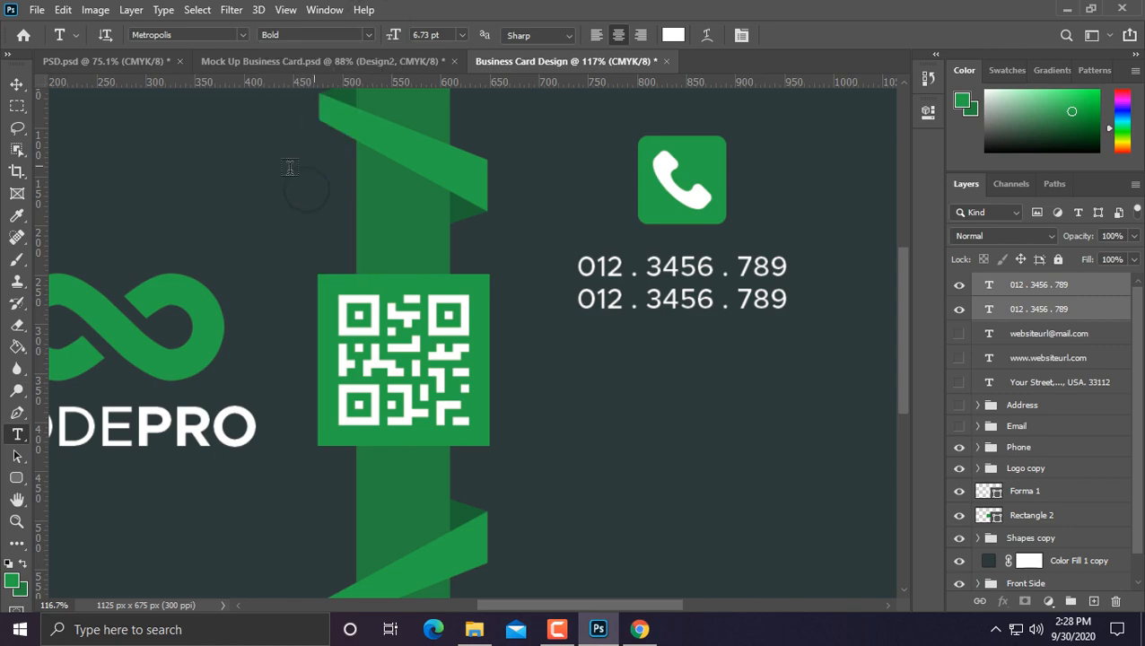
pyautogui.click(16, 85)
pyautogui.hotkey('ctrl', '0')
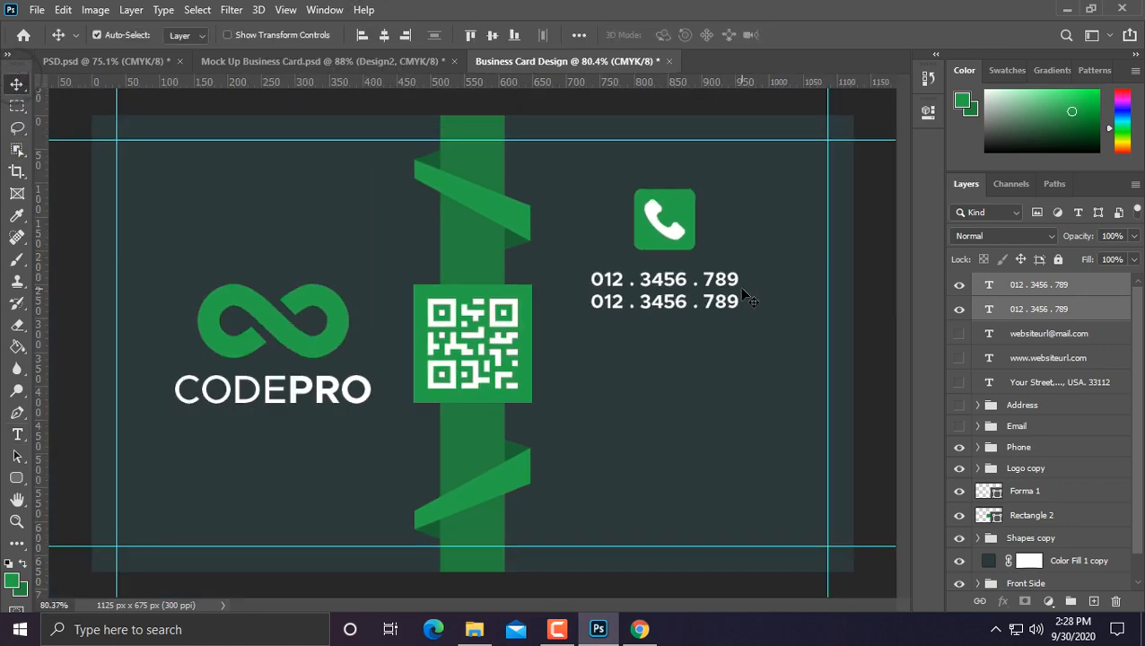
# Reposition the phone number lines at about X 861 px, Y 250 px and put both layers inside the Phone group.
pyautogui.hotkey('ctrl', 't')
pyautogui.moveTo(707, 305); pyautogui.dragTo(715, 299)
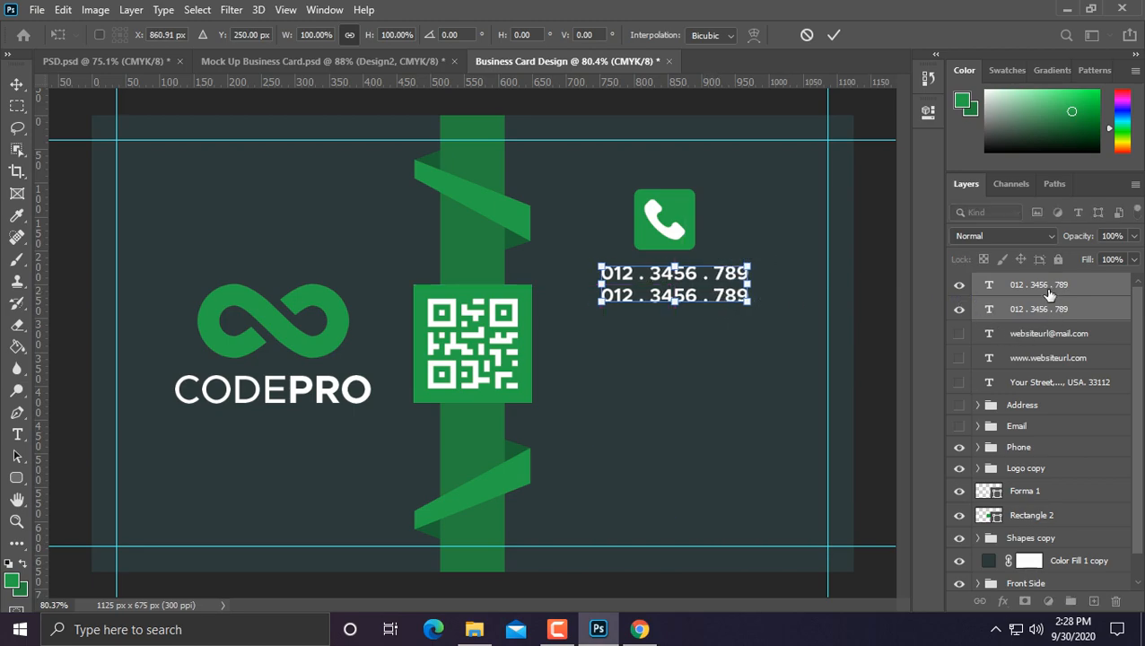
pyautogui.moveTo(1032, 292); pyautogui.dragTo(1038, 446)
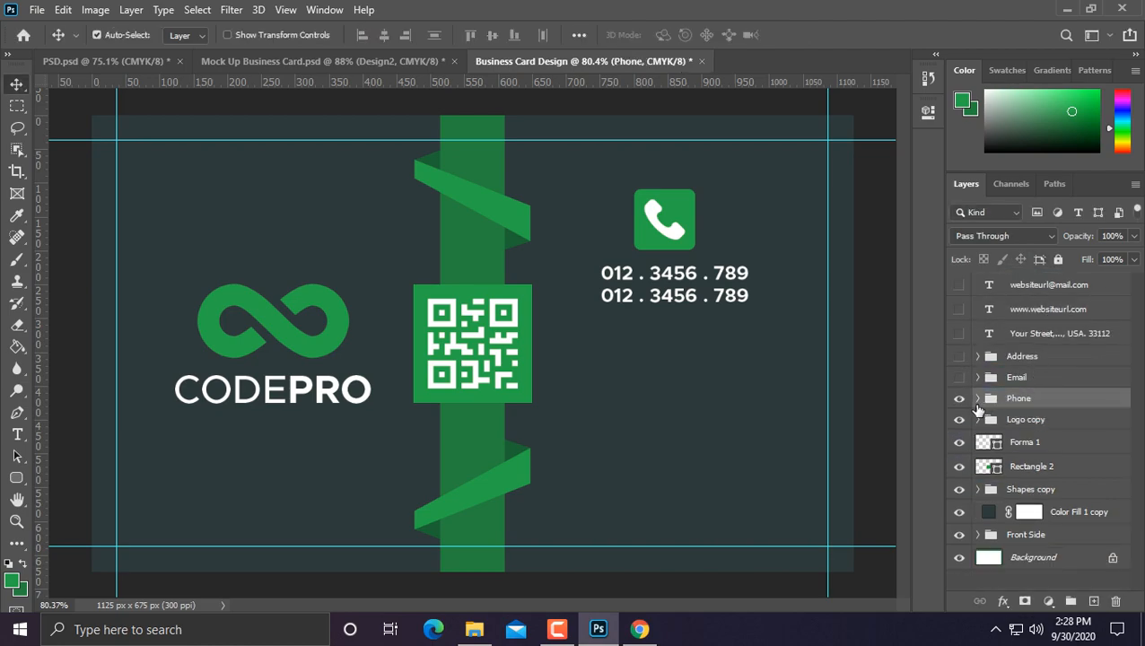
# Align the Phone group and all its layers to the horizontal center of the canvas.
pyautogui.click(977, 399)
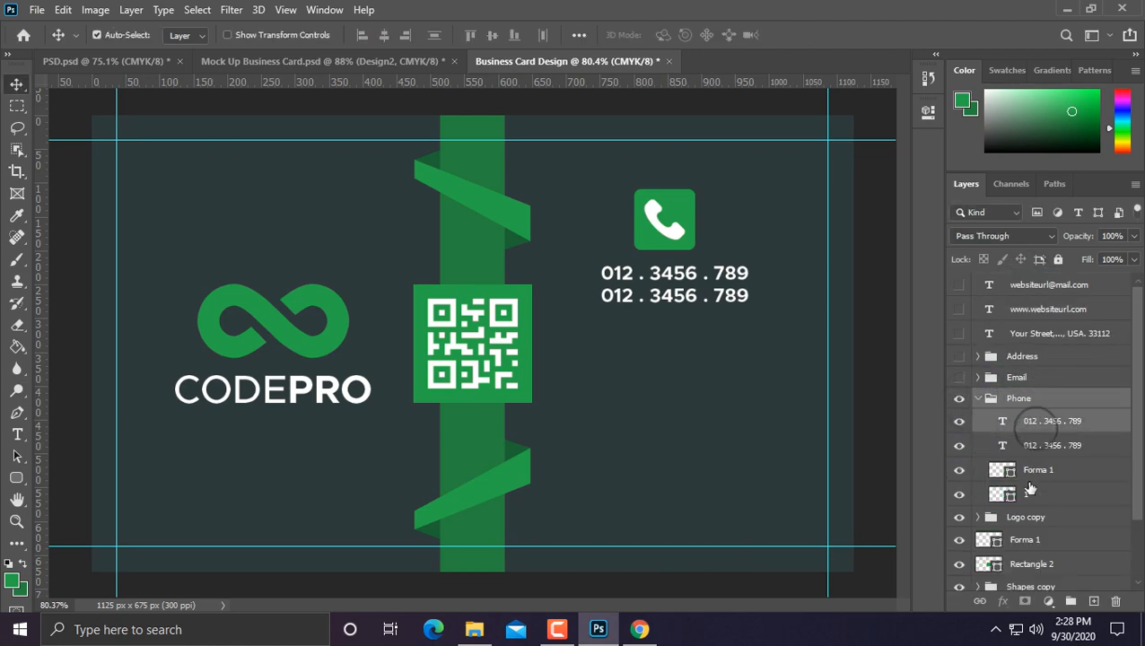
pyautogui.keyDown('shift'); pyautogui.click(1029, 480); pyautogui.keyUp('shift')
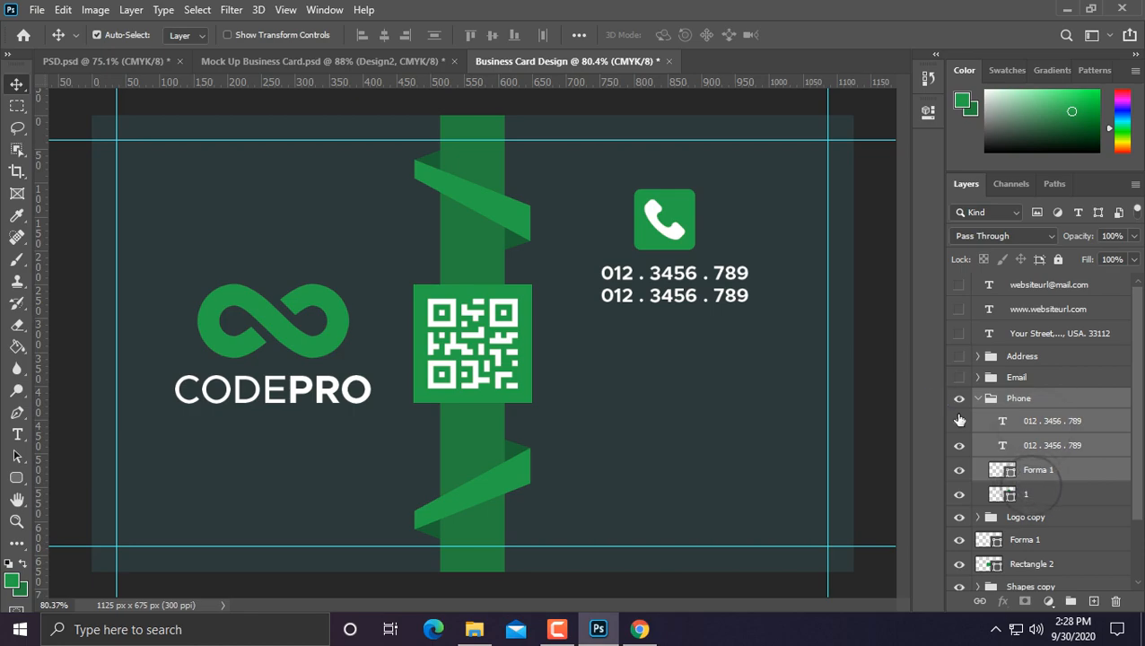
pyautogui.keyDown('shift'); pyautogui.click(1028, 496); pyautogui.keyUp('shift')
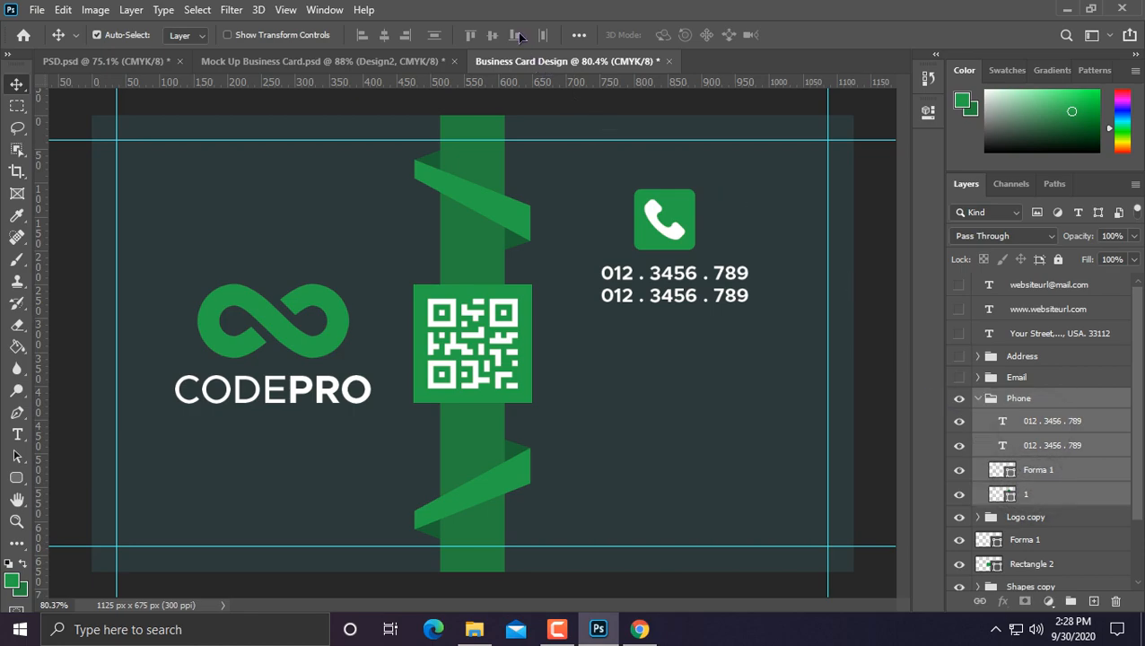
pyautogui.hotkey('ctrl', 'a')
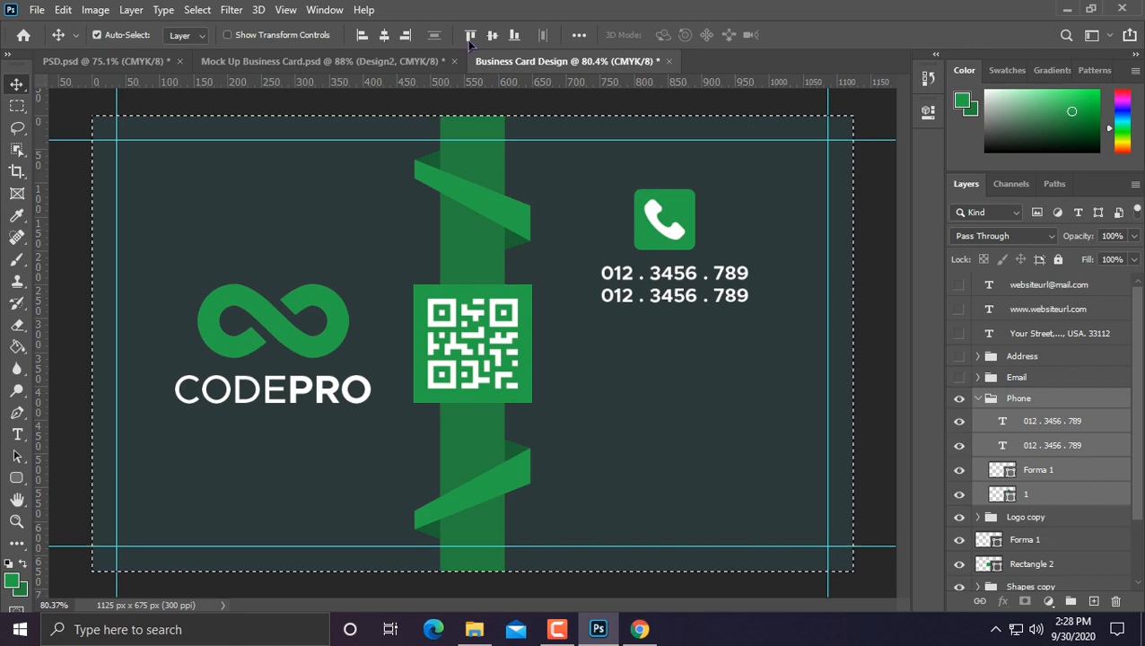
pyautogui.click(384, 35)
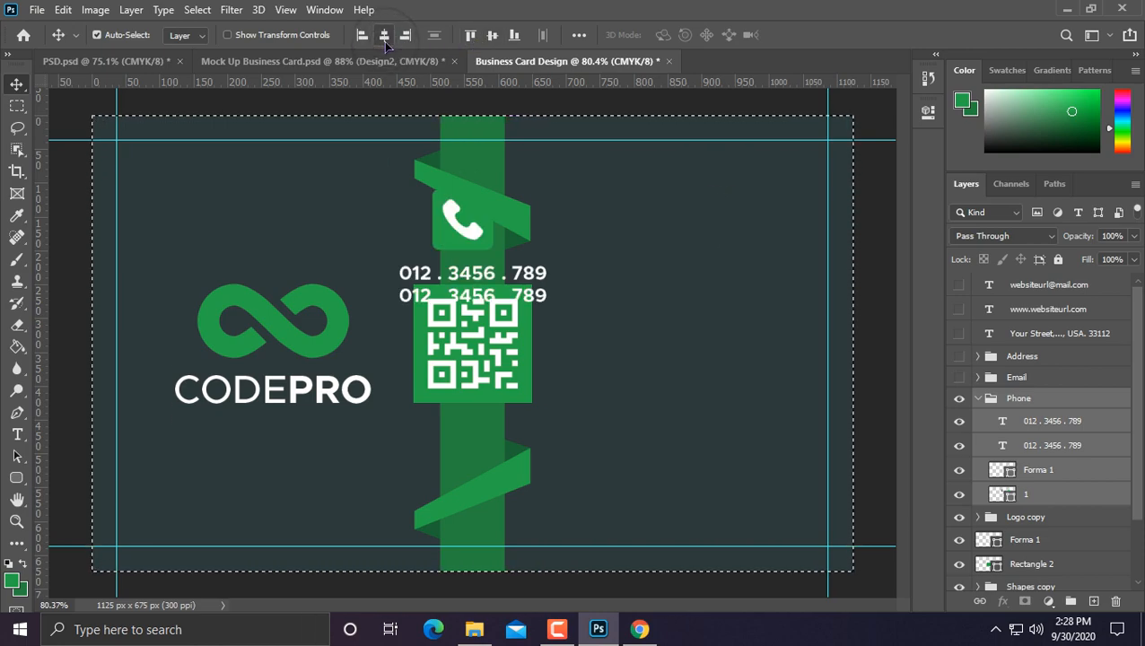
# Clear the selection, hide the rulers and move the whole Phone group to about X 875 px, Y 175 px.
pyautogui.hotkey('ctrl', 'r')
pyautogui.hotkey('ctrl', 'd')
pyautogui.keyDown('ctrl'); pyautogui.click(458, 231); pyautogui.keyUp('ctrl')
pyautogui.hotkey('ctrl', 't')
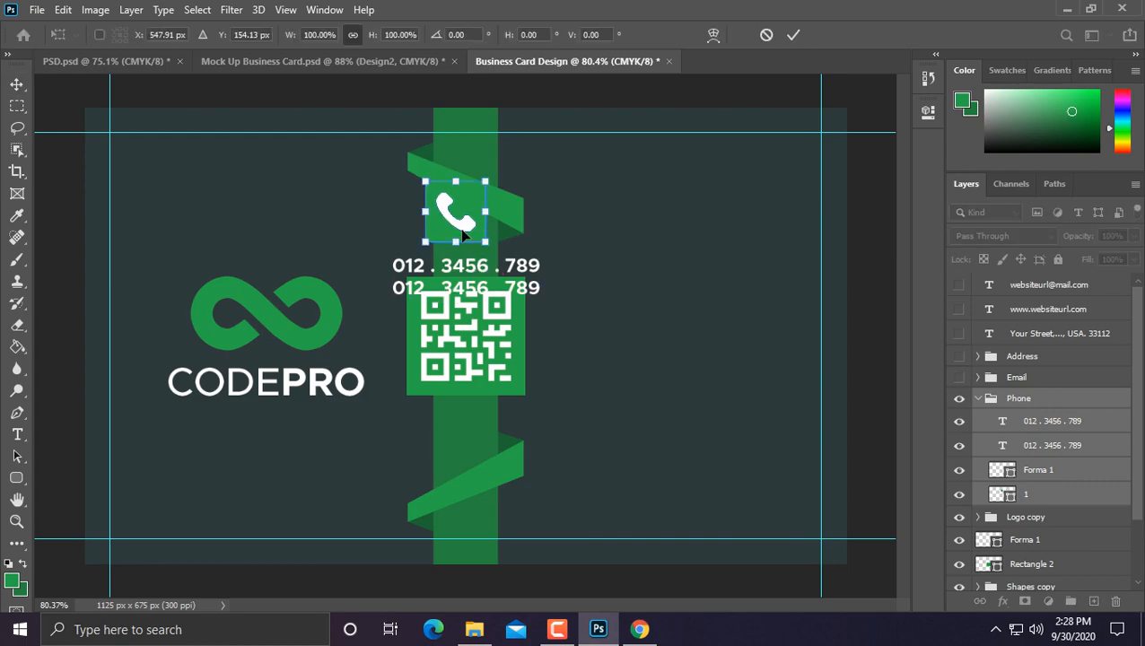
pyautogui.click(983, 399)
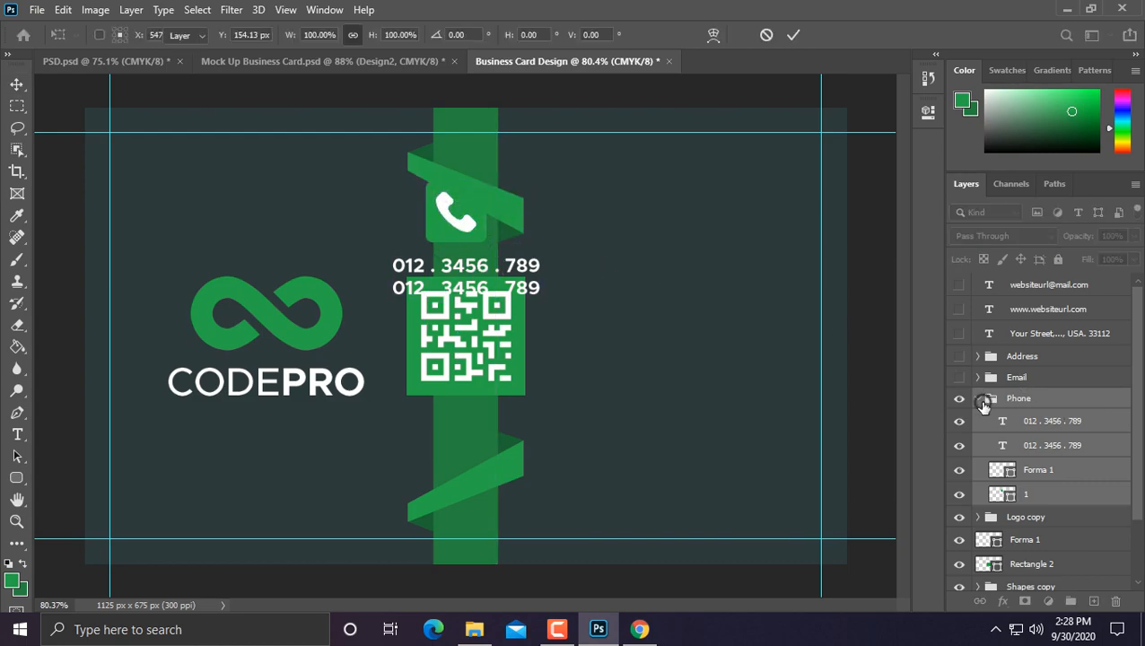
pyautogui.click(978, 400)
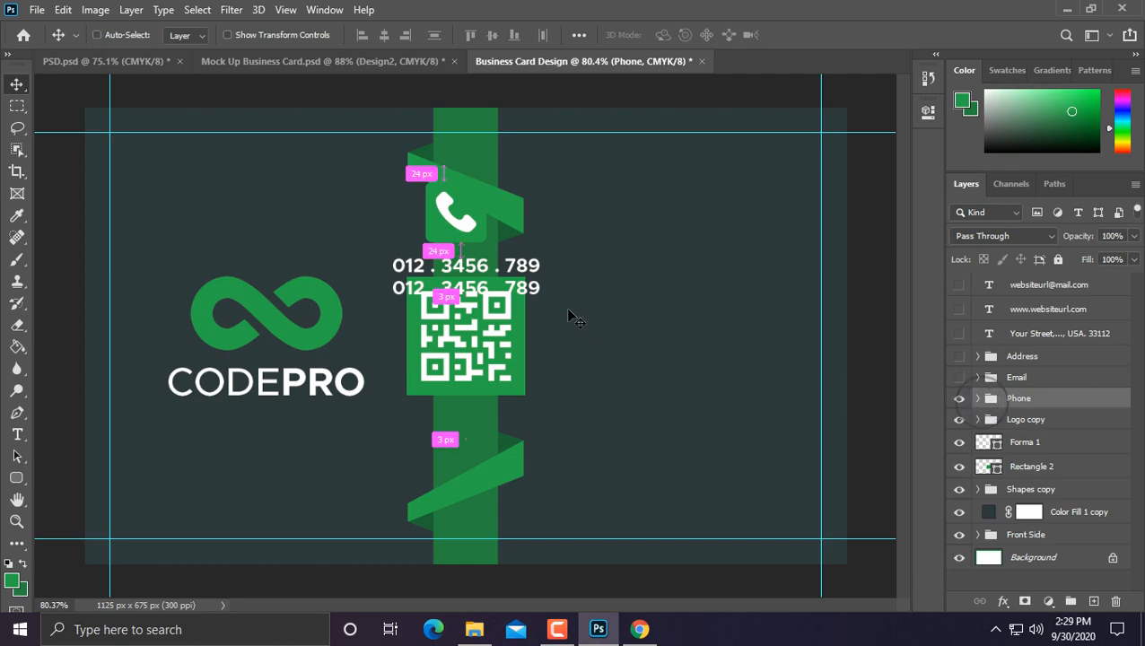
pyautogui.hotkey('ctrl', 't')
pyautogui.moveTo(517, 254); pyautogui.dragTo(729, 243)
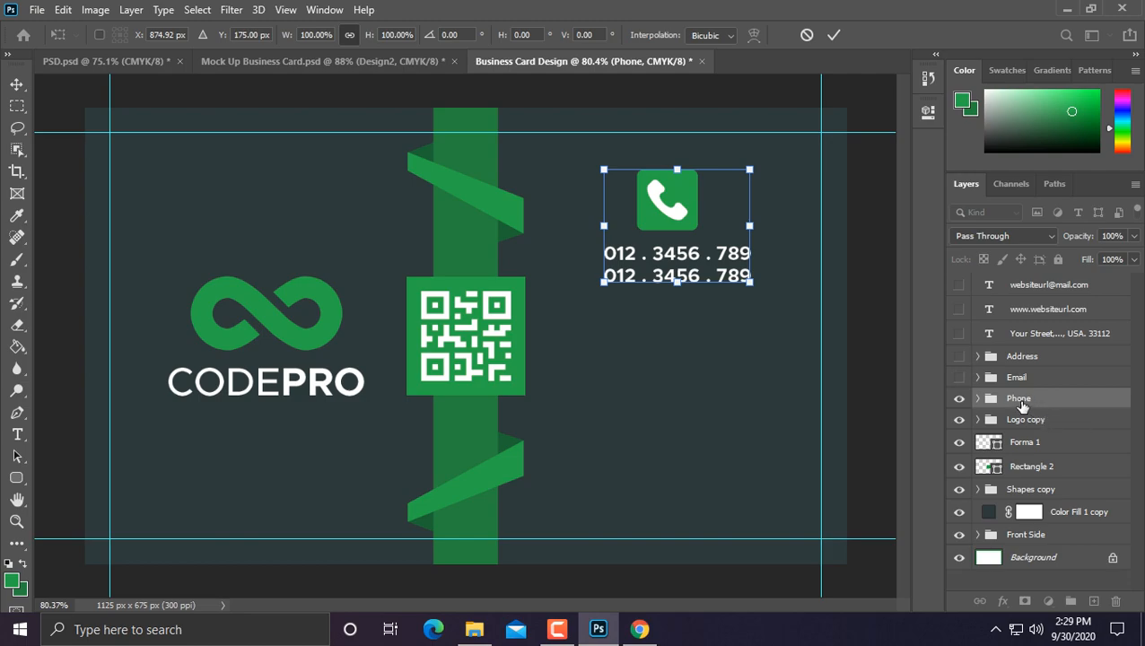
pyautogui.press('Return')
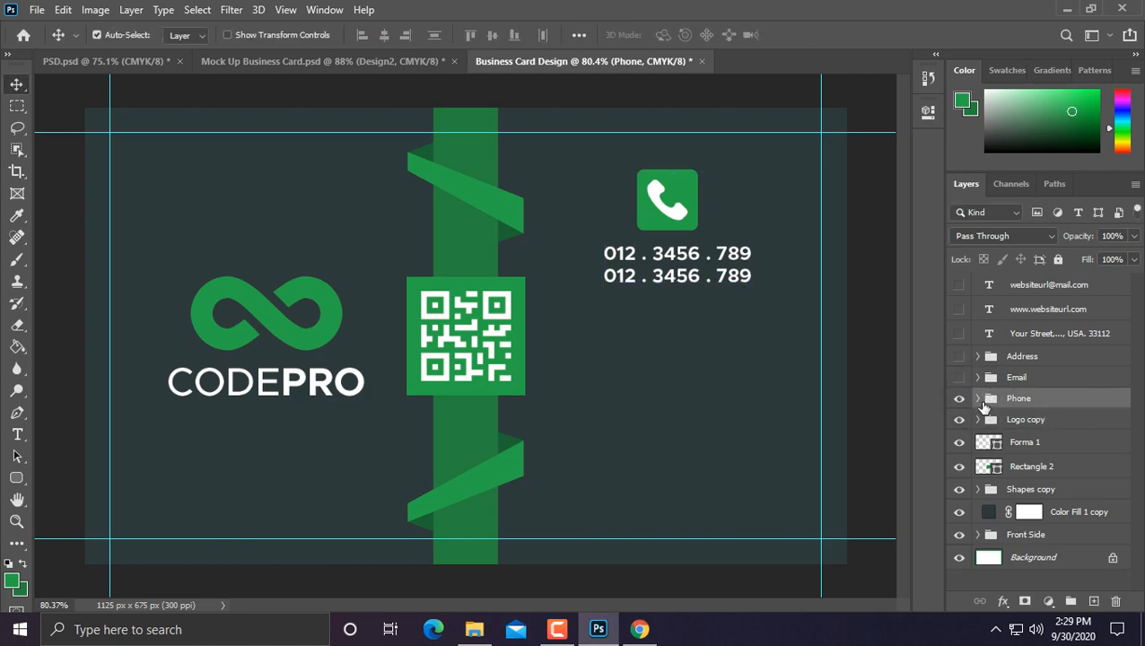
# Center the phone icon and its rounded square horizontally over the two phone number lines.
pyautogui.click(977, 399)
pyautogui.click(1032, 470)
pyautogui.keyDown('shift'); pyautogui.click(1029, 493); pyautogui.keyUp('shift')
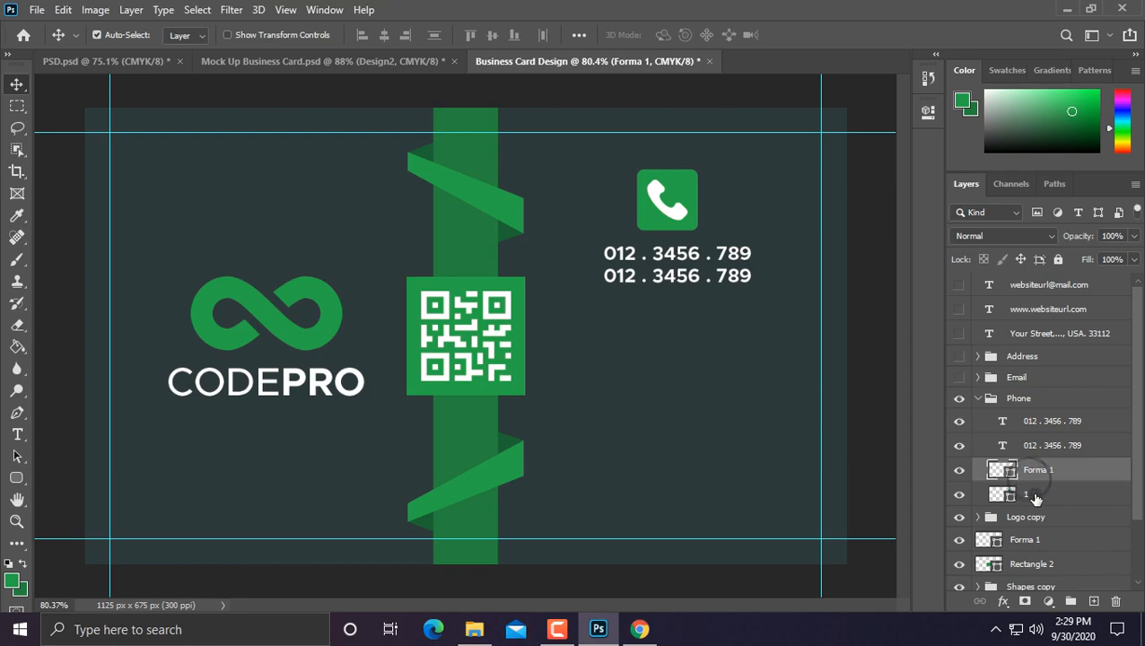
pyautogui.hotkey('ctrl', 't')
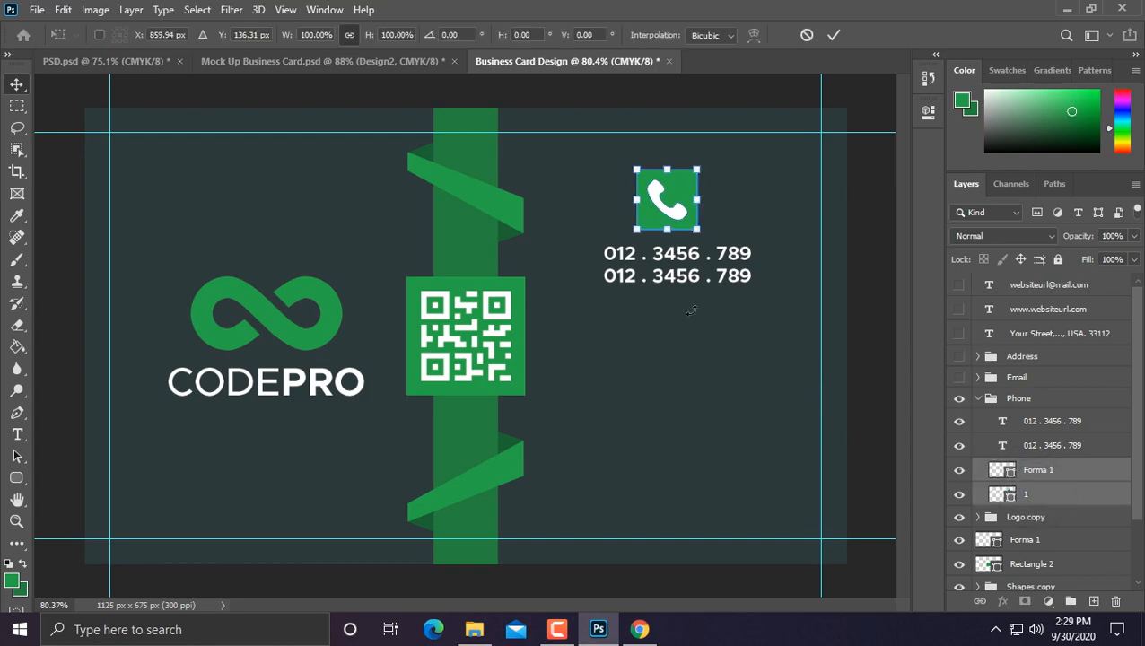
pyautogui.moveTo(668, 216); pyautogui.dragTo(696, 215)
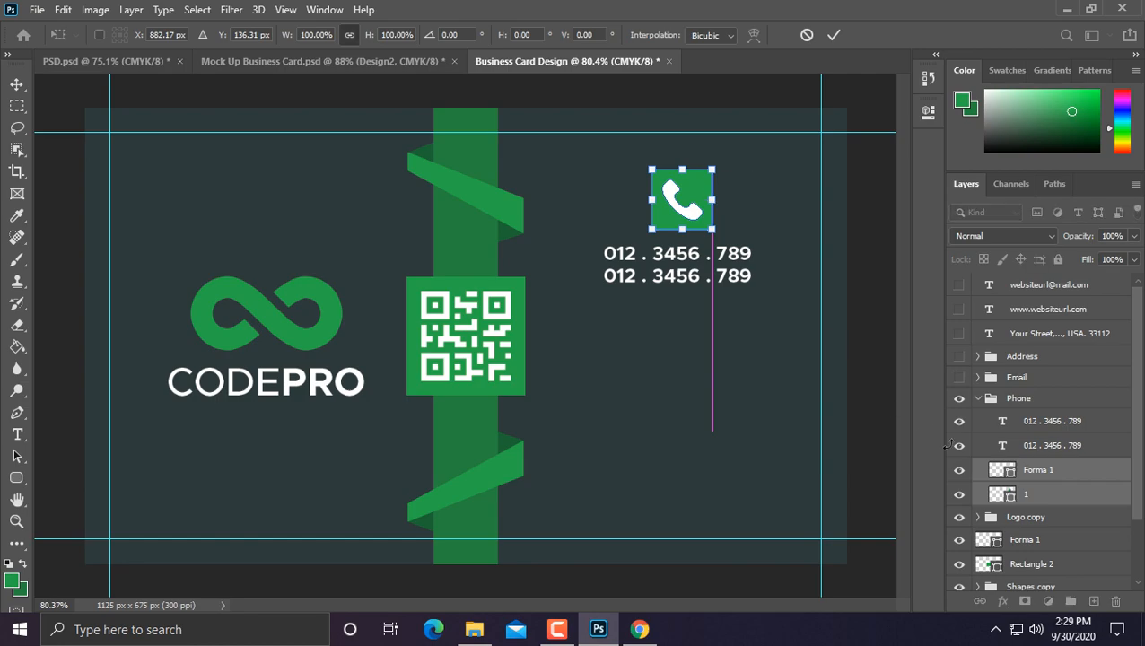
pyautogui.press('Return')
pyautogui.keyDown('shift'); pyautogui.click(1052, 445); pyautogui.keyUp('shift')
pyautogui.keyDown('shift'); pyautogui.click(1051, 420); pyautogui.keyUp('shift')
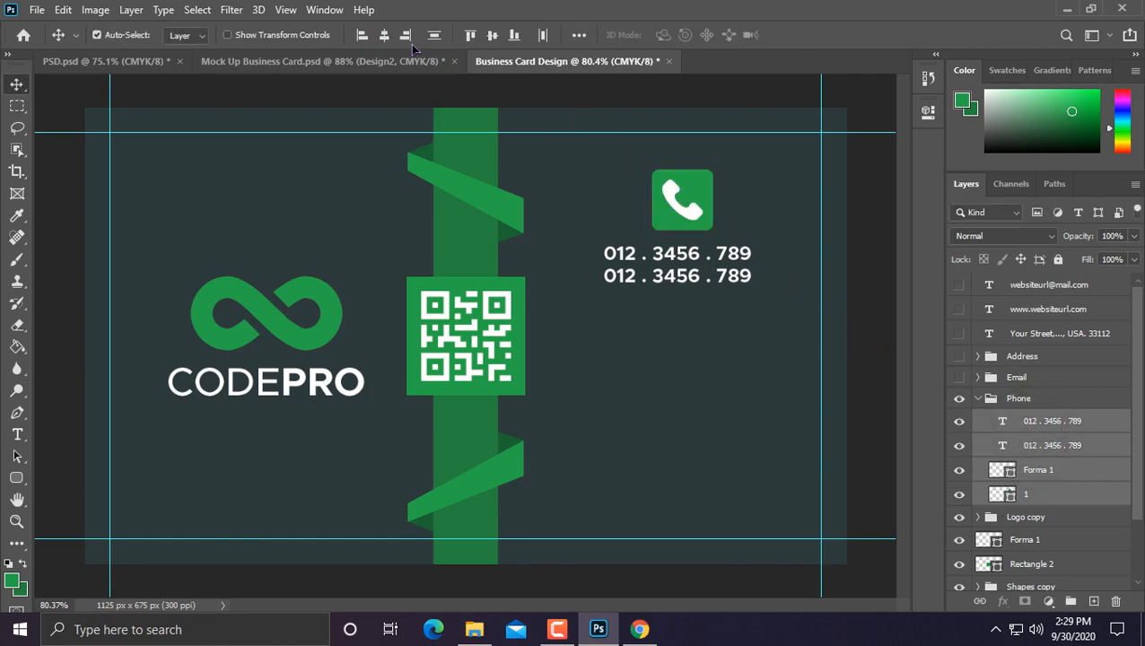
pyautogui.click(385, 35)
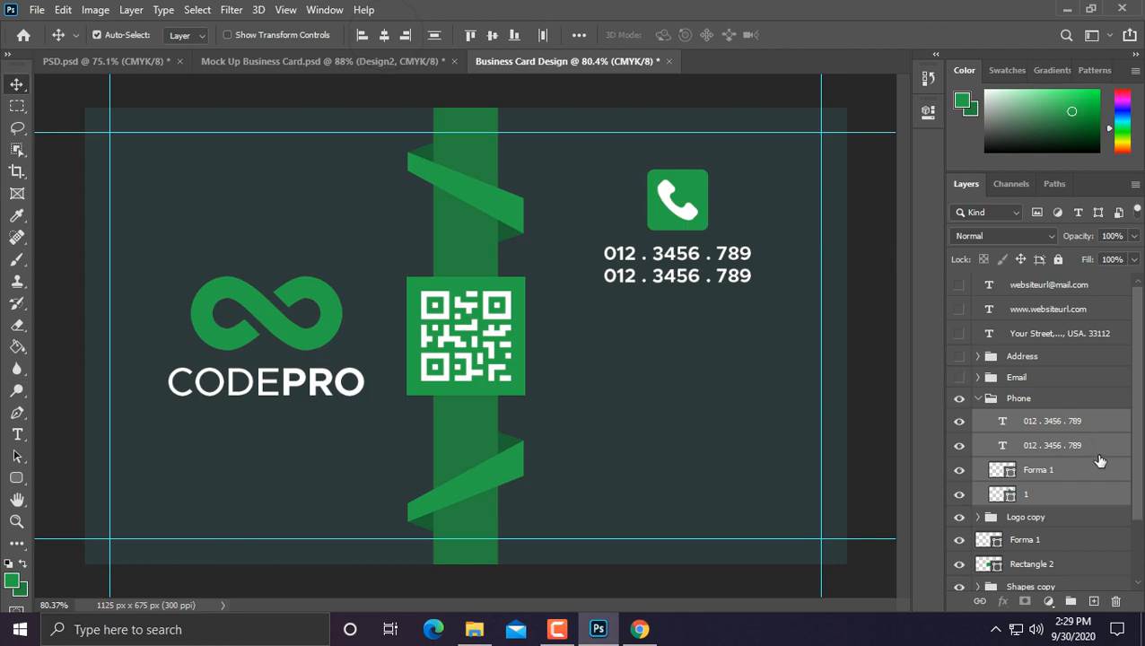
# Show the Email group and the website and email text layers, and move both text lines below the envelope icon.
pyautogui.click(977, 399)
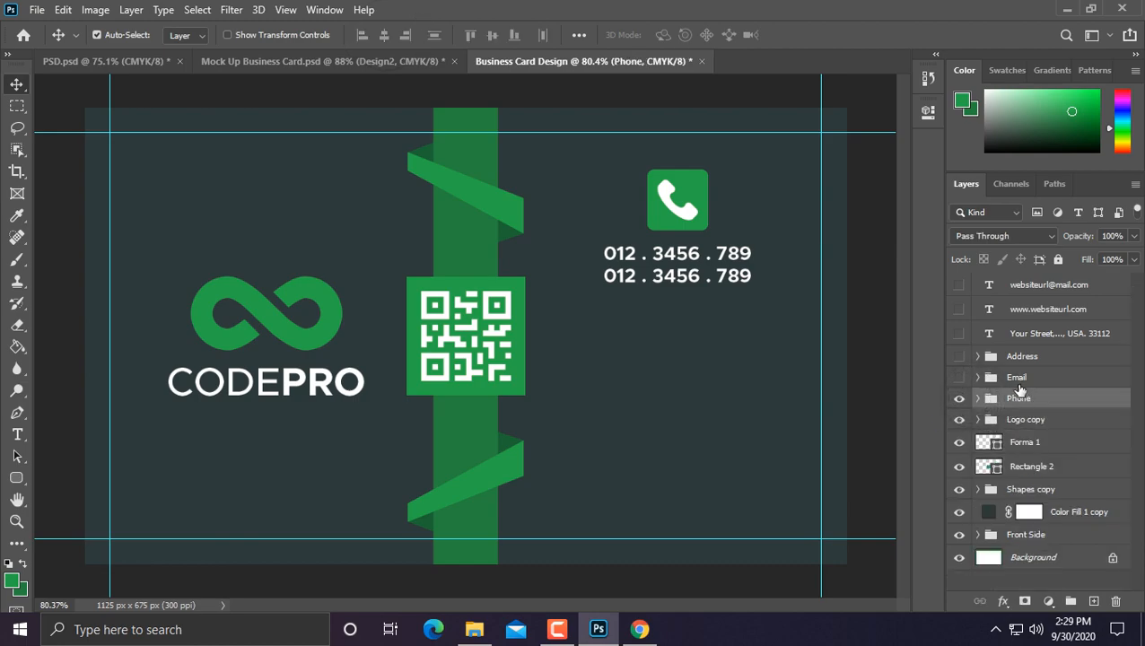
pyautogui.click(1035, 287)
pyautogui.keyDown('shift'); pyautogui.click(1032, 309); pyautogui.keyUp('shift')
pyautogui.click(959, 284)
pyautogui.click(958, 308)
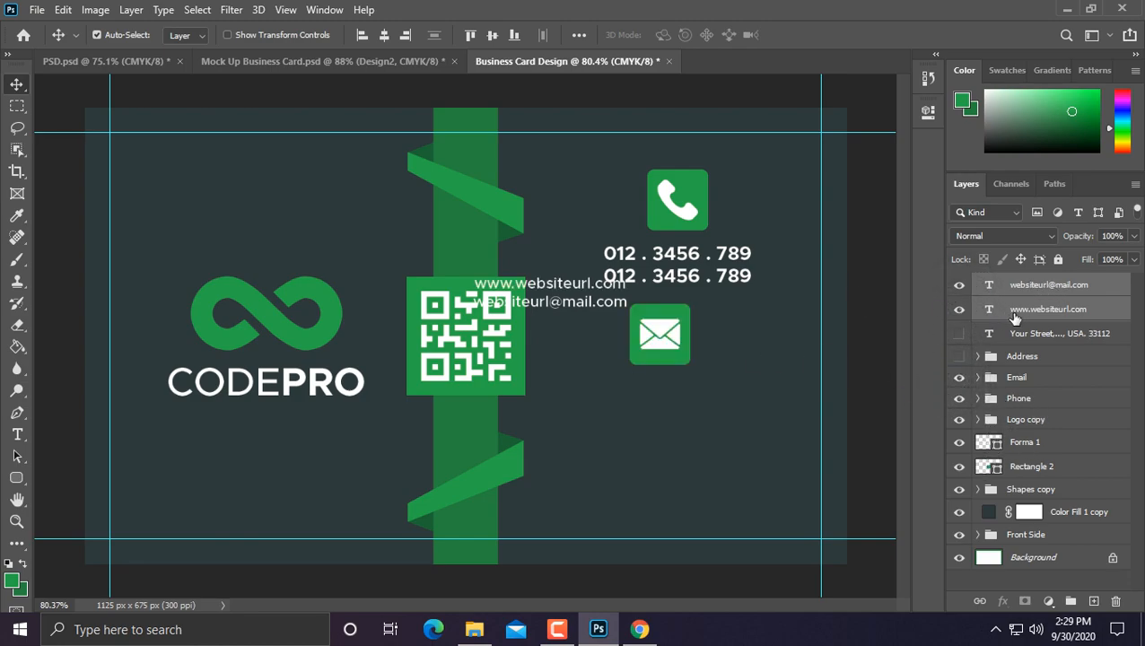
pyautogui.hotkey('ctrl', 't')
pyautogui.moveTo(603, 304); pyautogui.dragTo(705, 406)
pyautogui.press('Return')
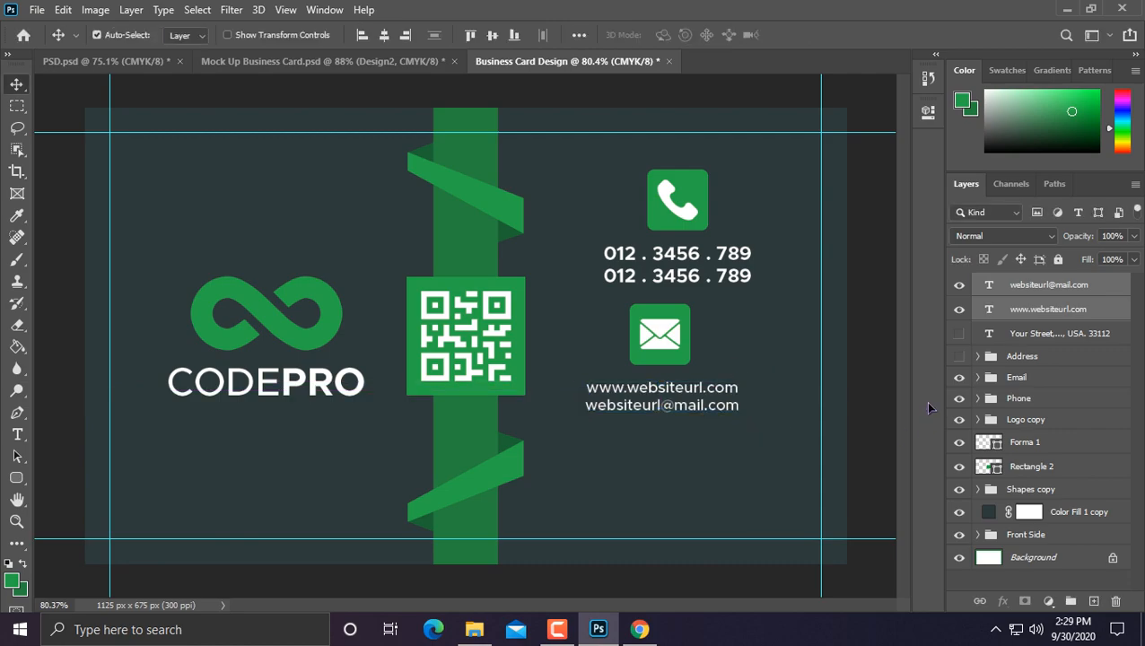
# Set the website and email text lines to Metropolis Bold and put both layers inside the Email group.
pyautogui.click(17, 434)
pyautogui.click(368, 34)
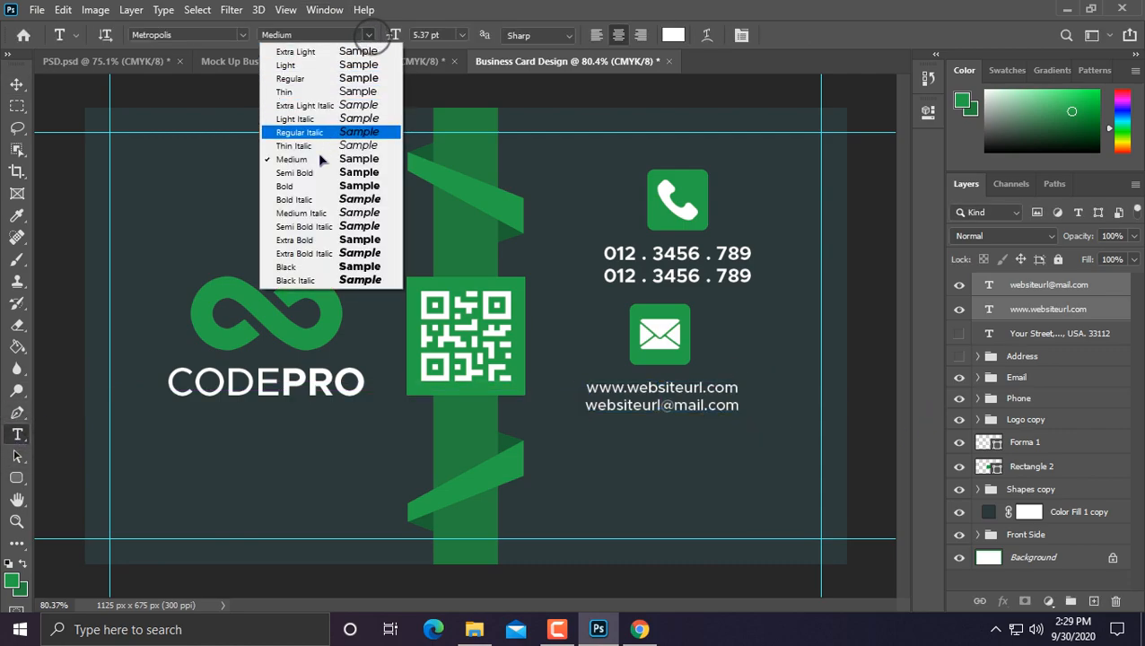
pyautogui.click(386, 186)
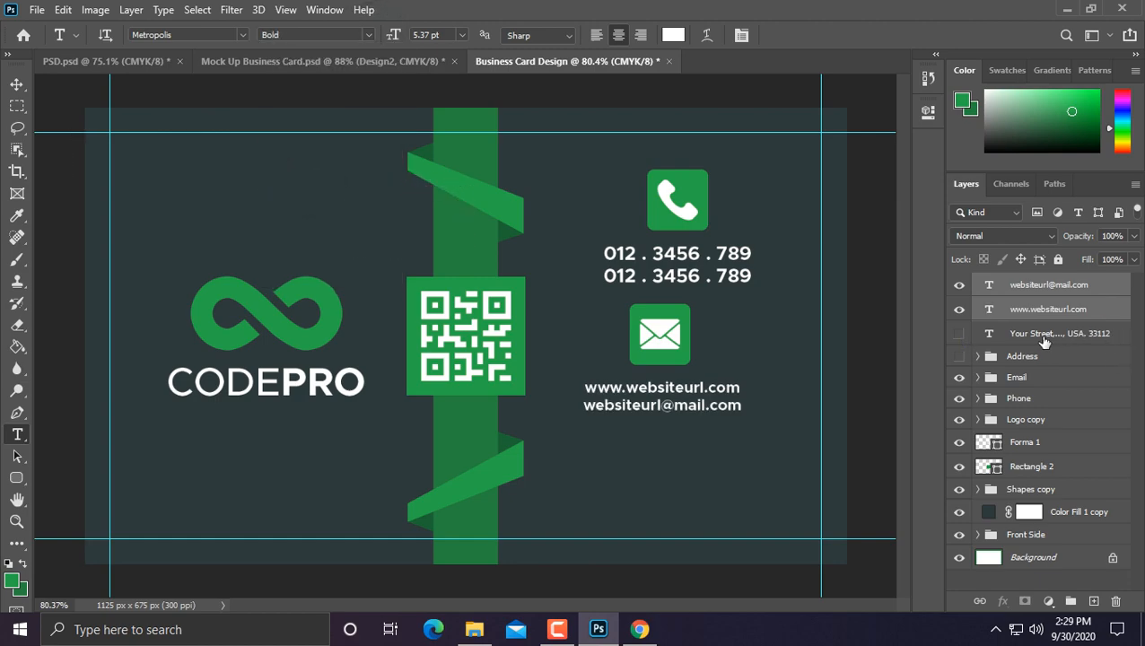
pyautogui.moveTo(1031, 302); pyautogui.dragTo(1037, 377)
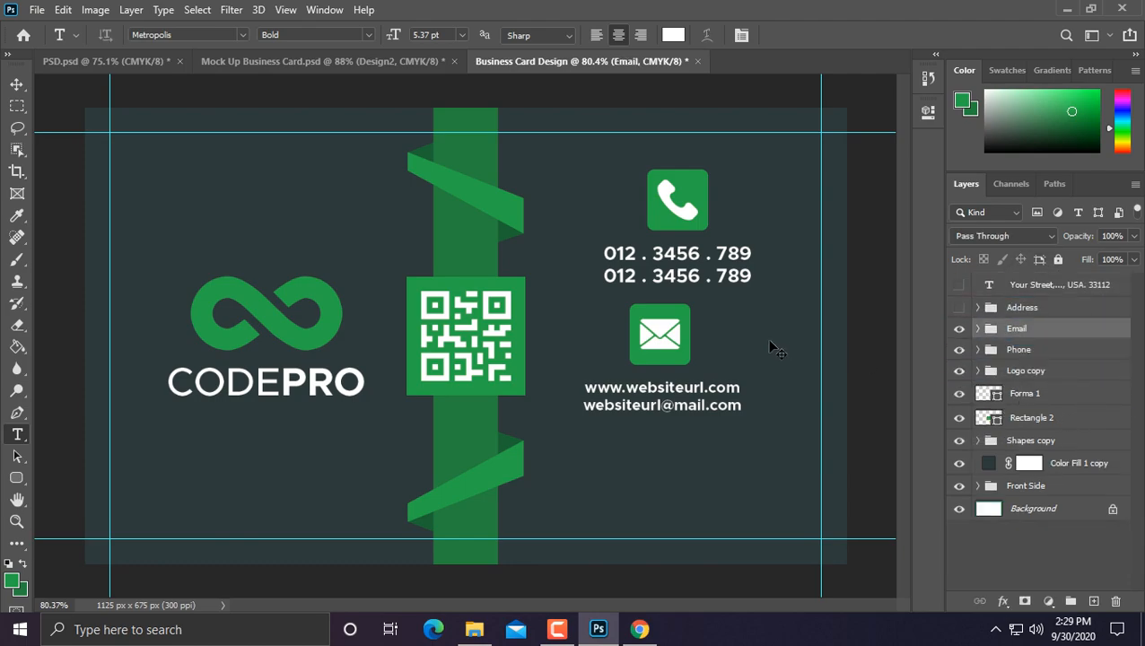
# Move the Email group to about X 875 px, Y 383 px, centered below the phone block.
pyautogui.hotkey('ctrl', 't')
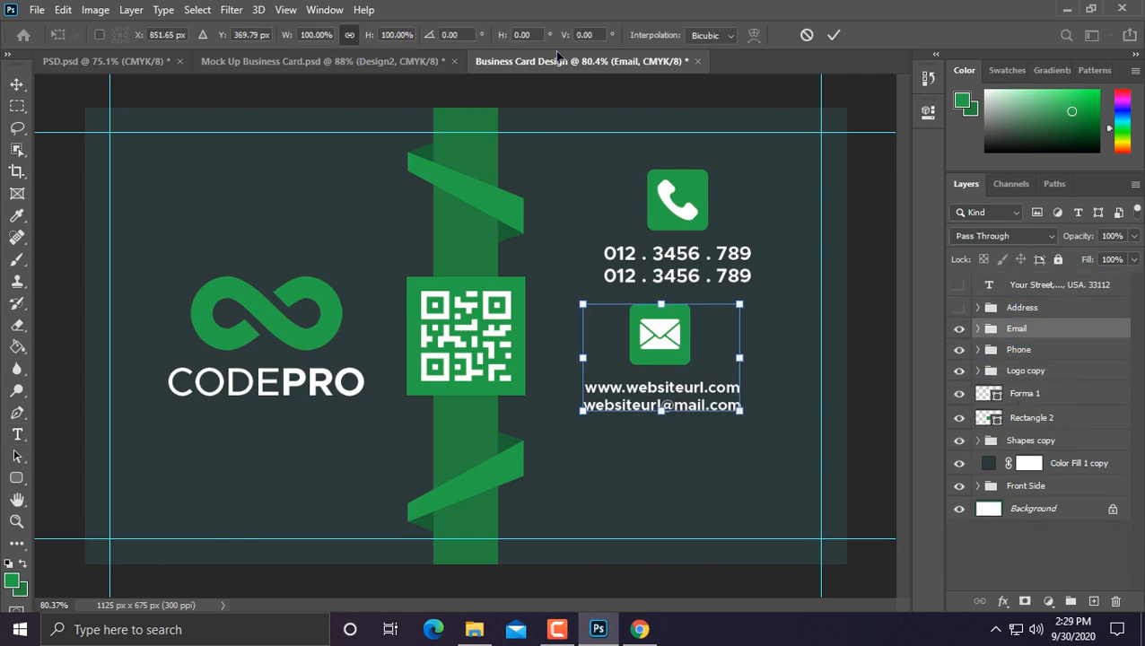
pyautogui.moveTo(667, 341); pyautogui.dragTo(682, 348)
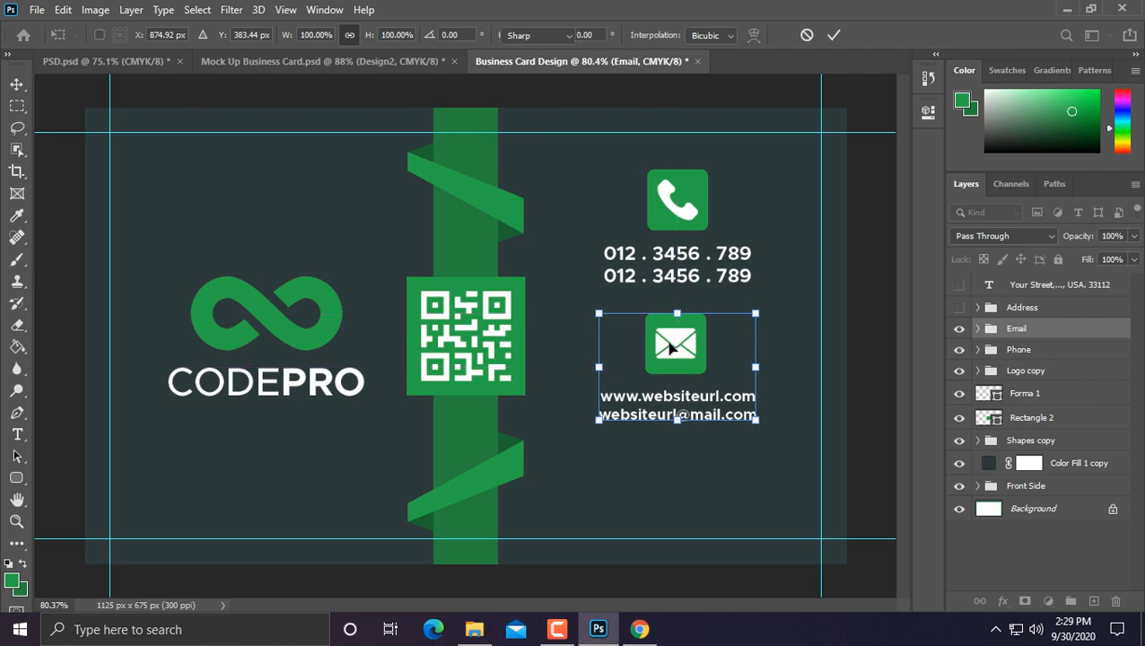
pyautogui.press('Return')
pyautogui.press('t')
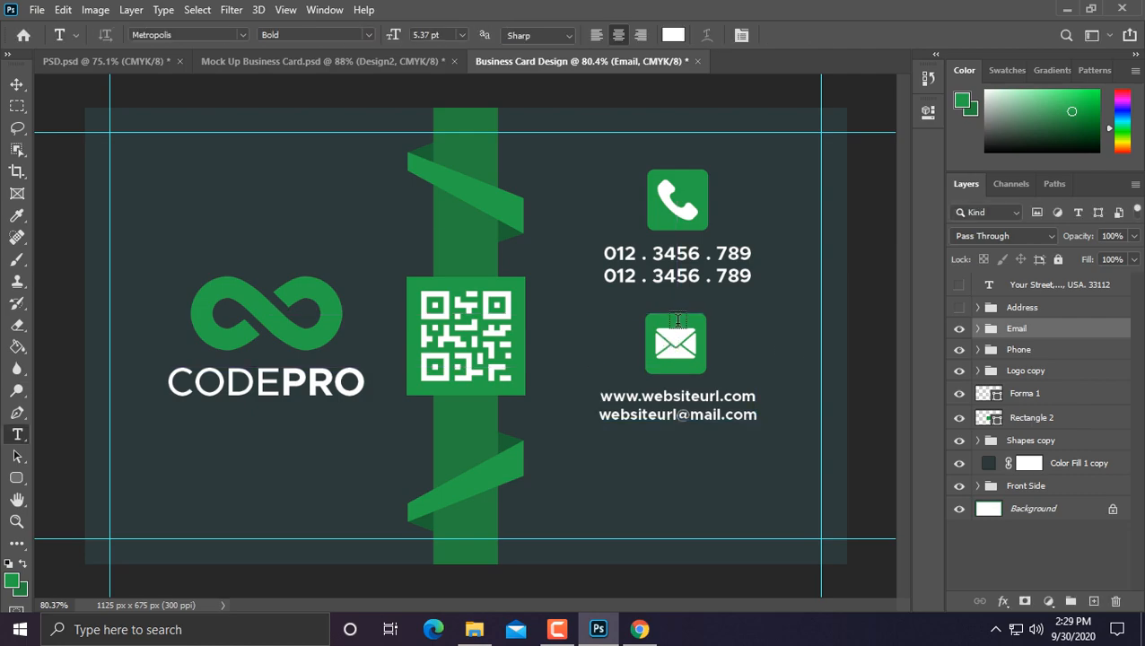
pyautogui.click(16, 84)
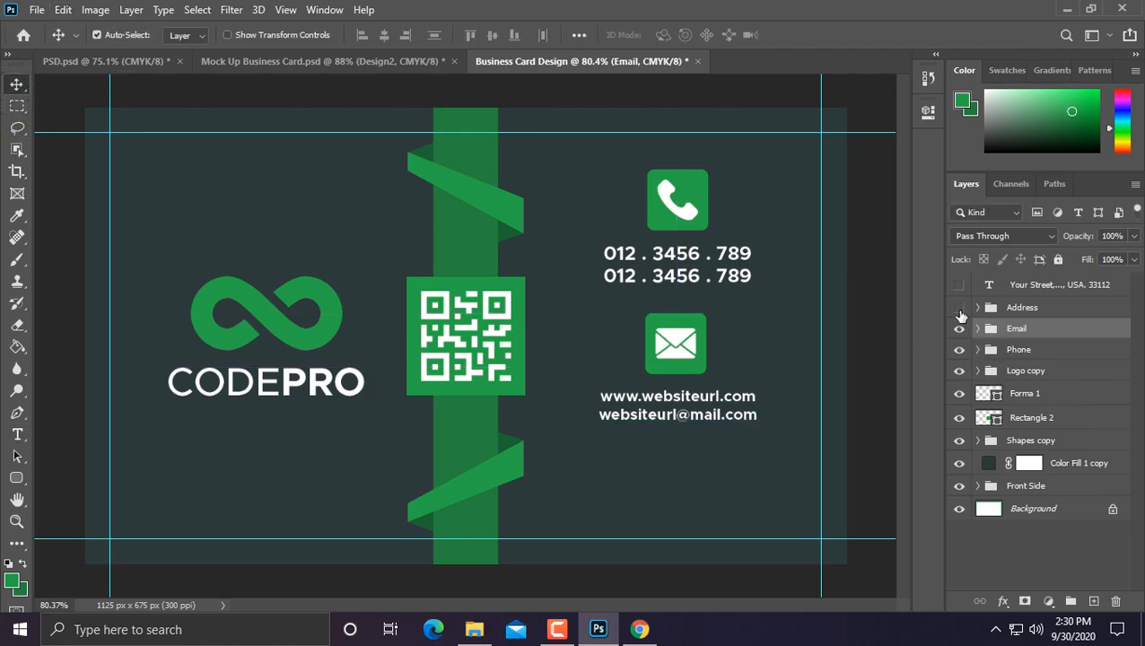
# Show the Address group and the street address text layer, and set that text to Metropolis Bold.
pyautogui.click(959, 307)
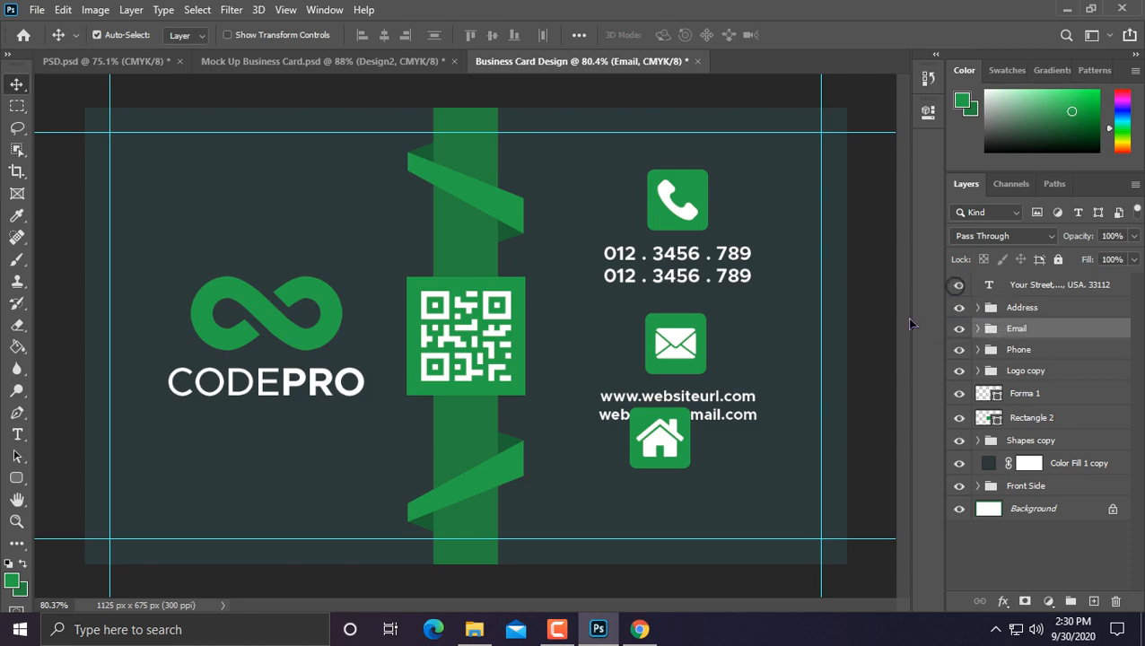
pyautogui.hotkey('ctrl', 't')
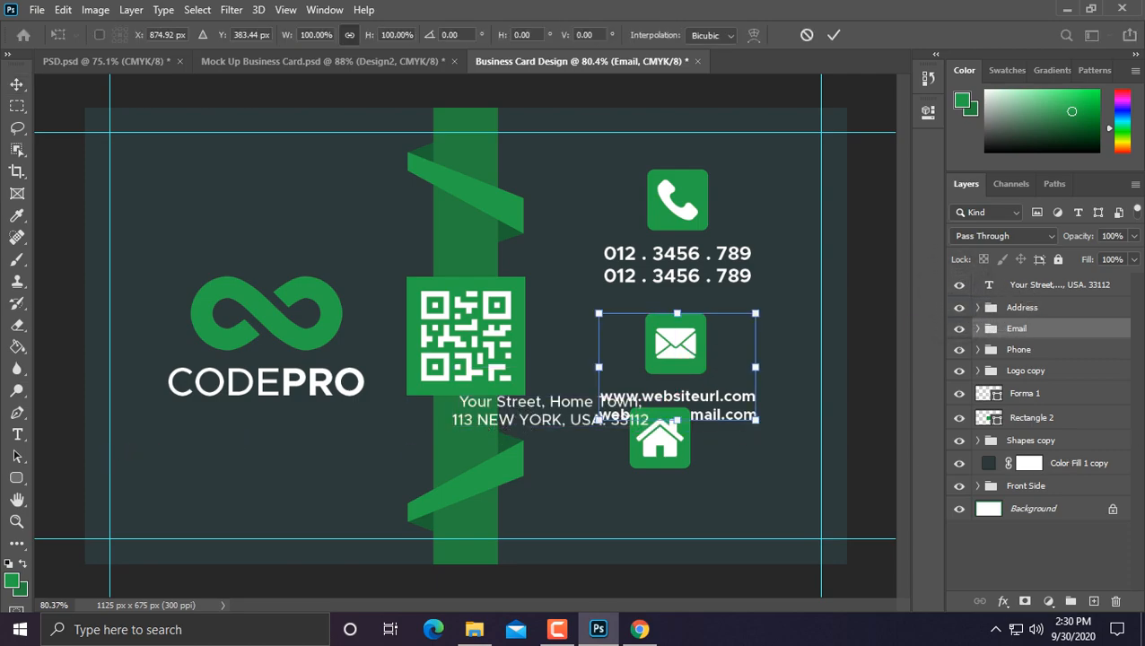
pyautogui.click(1037, 289)
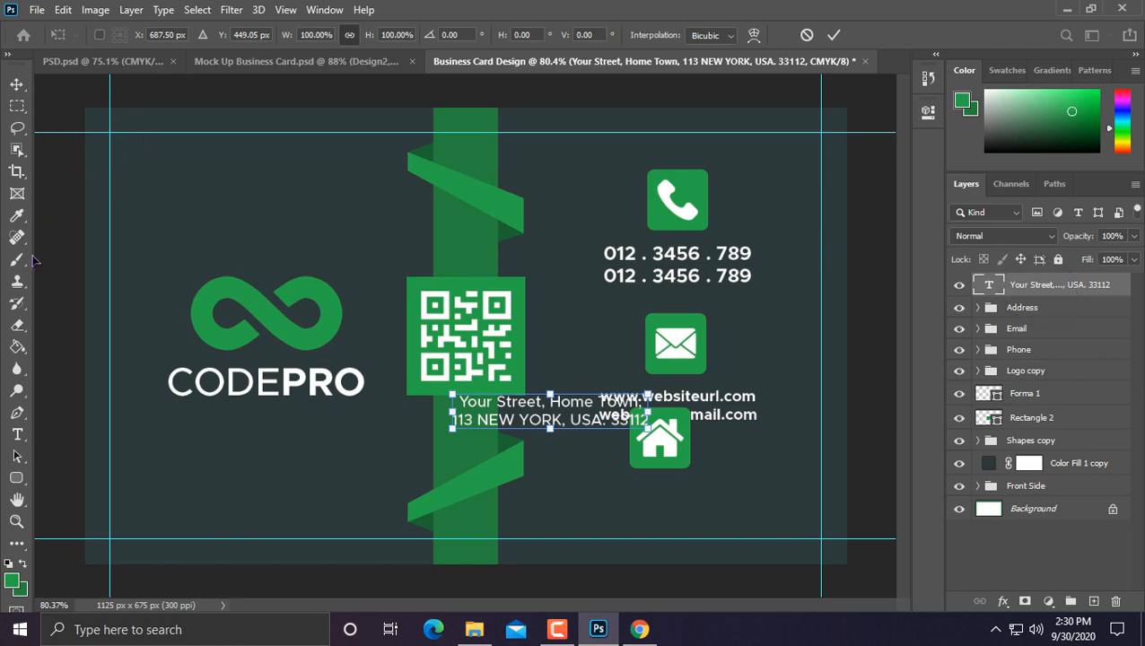
pyautogui.click(17, 434)
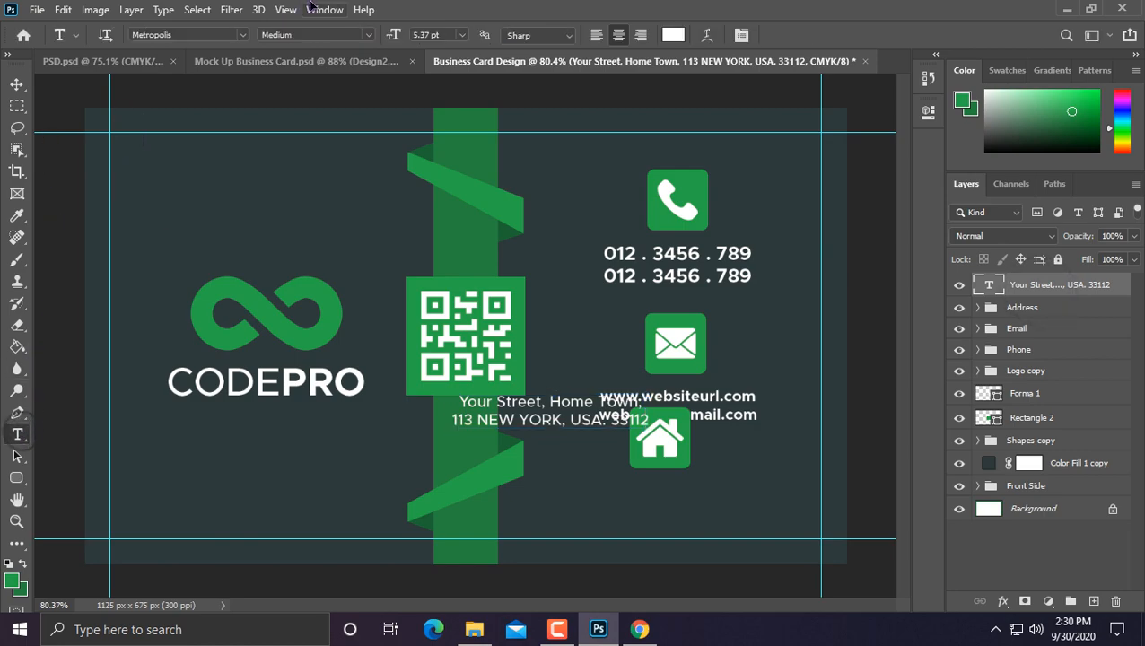
pyautogui.click(368, 36)
pyautogui.click(296, 186)
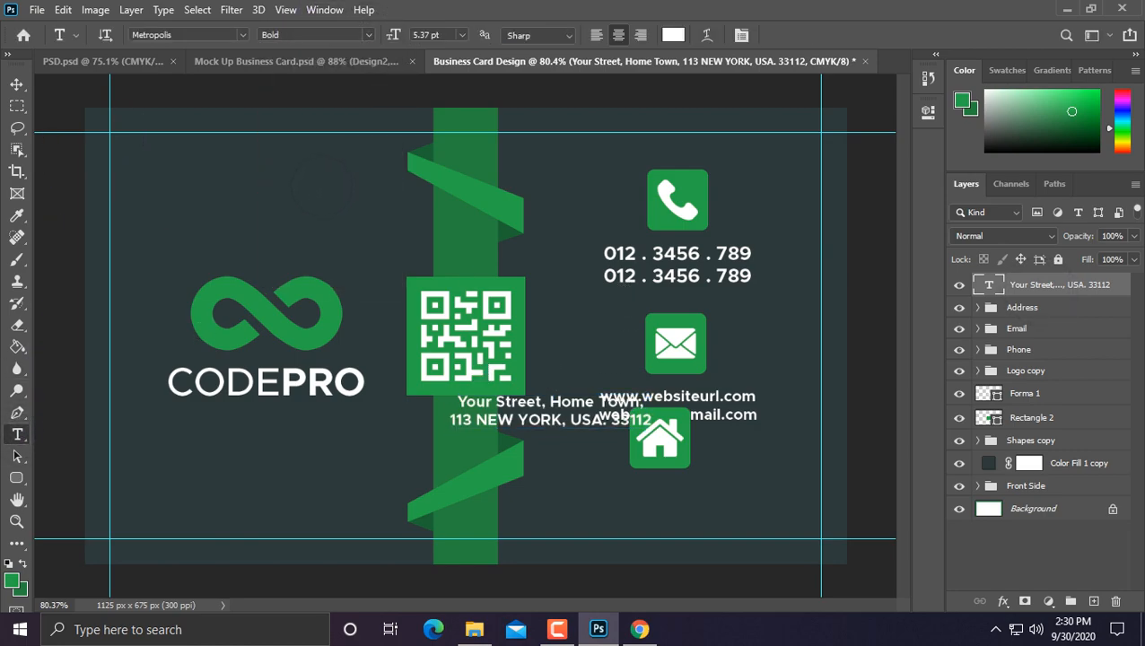
# Move the address text below the house icon to about X 849 px, Y 582 px and put it inside the Address group.
pyautogui.click(17, 84)
pyautogui.moveTo(578, 408); pyautogui.dragTo(687, 500)
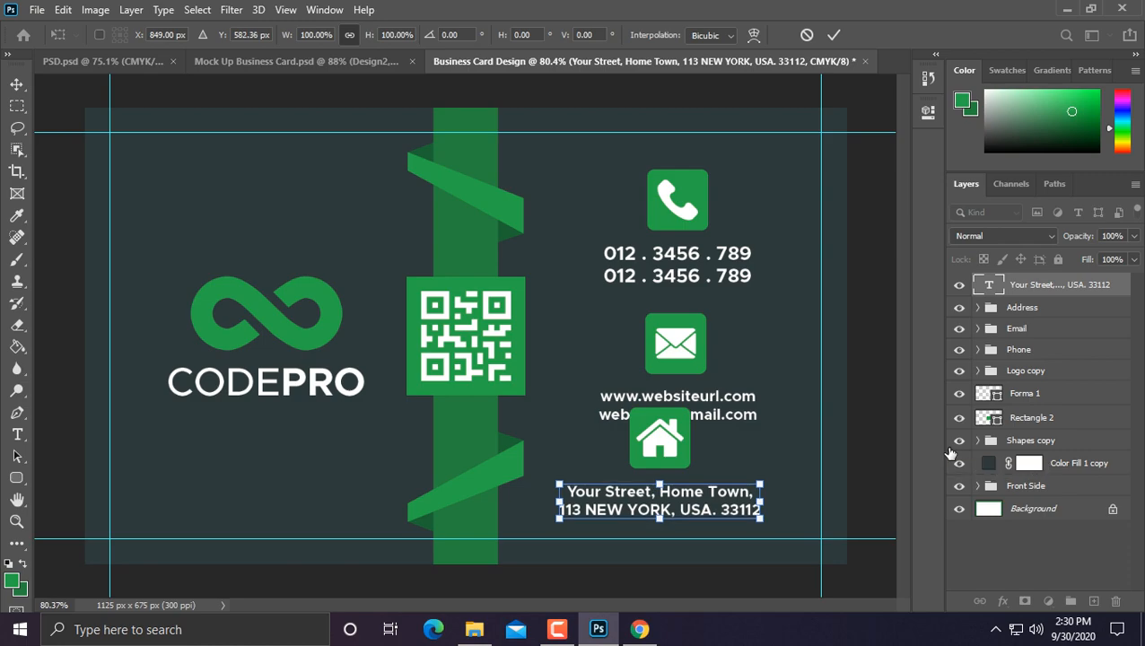
pyautogui.press('Return')
pyautogui.moveTo(1034, 285); pyautogui.dragTo(1030, 309)
# Move the Address group down below the email block, with its house icon in line with the envelope icon.
pyautogui.press('ctrl')
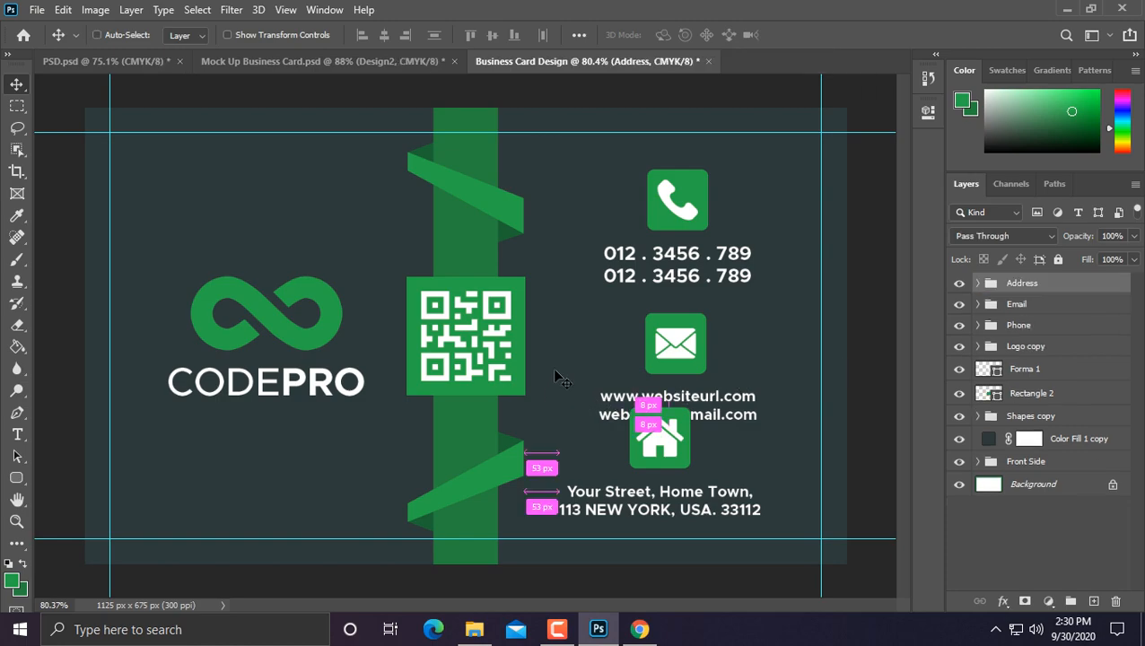
pyautogui.hotkey('ctrl', 't')
pyautogui.moveTo(680, 447); pyautogui.dragTo(694, 484)
pyautogui.press('Return')
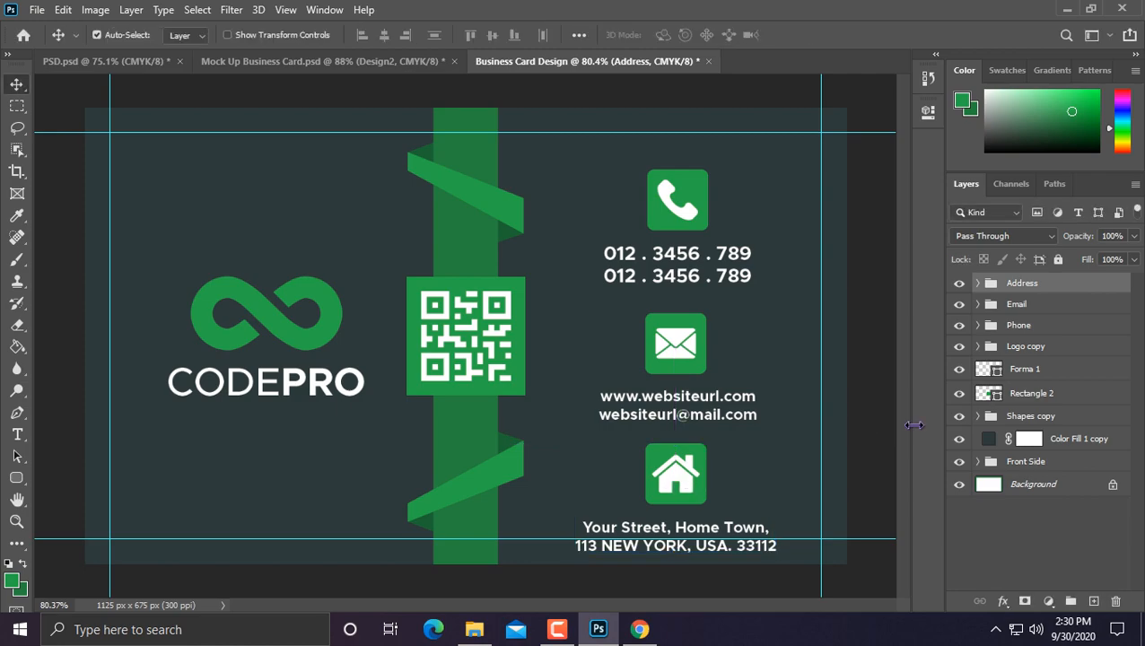
# Scale the Phone, Email and Address groups together to about 96% and position them at about X 879 px, Y 337 px.
pyautogui.keyDown('shift'); pyautogui.click(1025, 325); pyautogui.keyUp('shift')
pyautogui.hotkey('ctrl', 't')
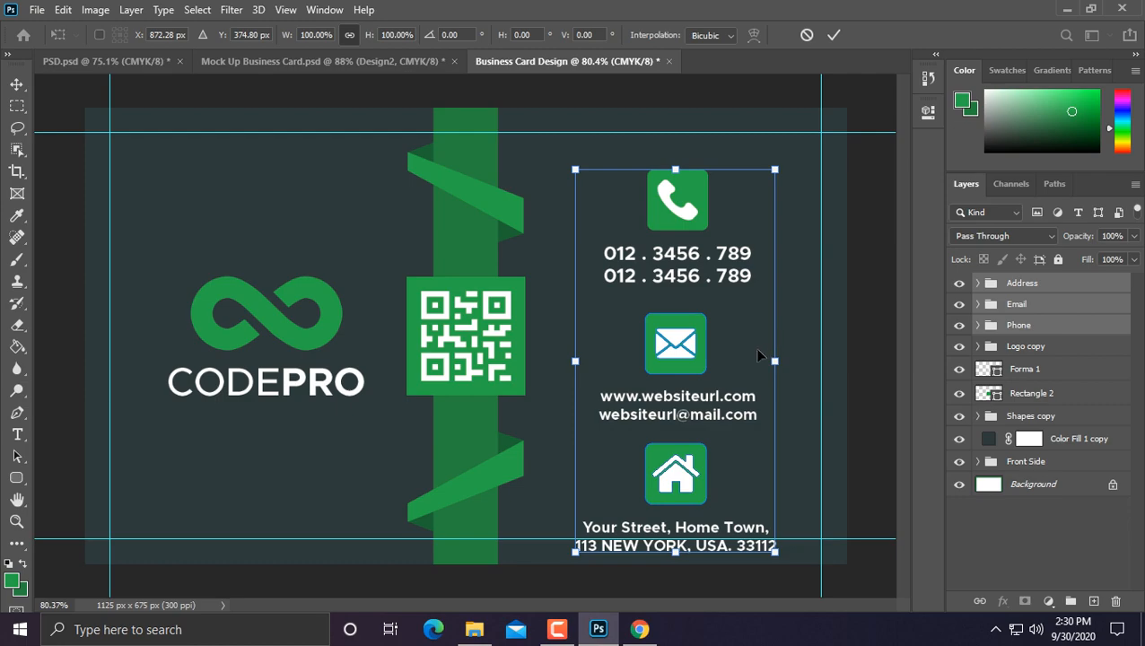
pyautogui.moveTo(662, 344); pyautogui.dragTo(663, 317)
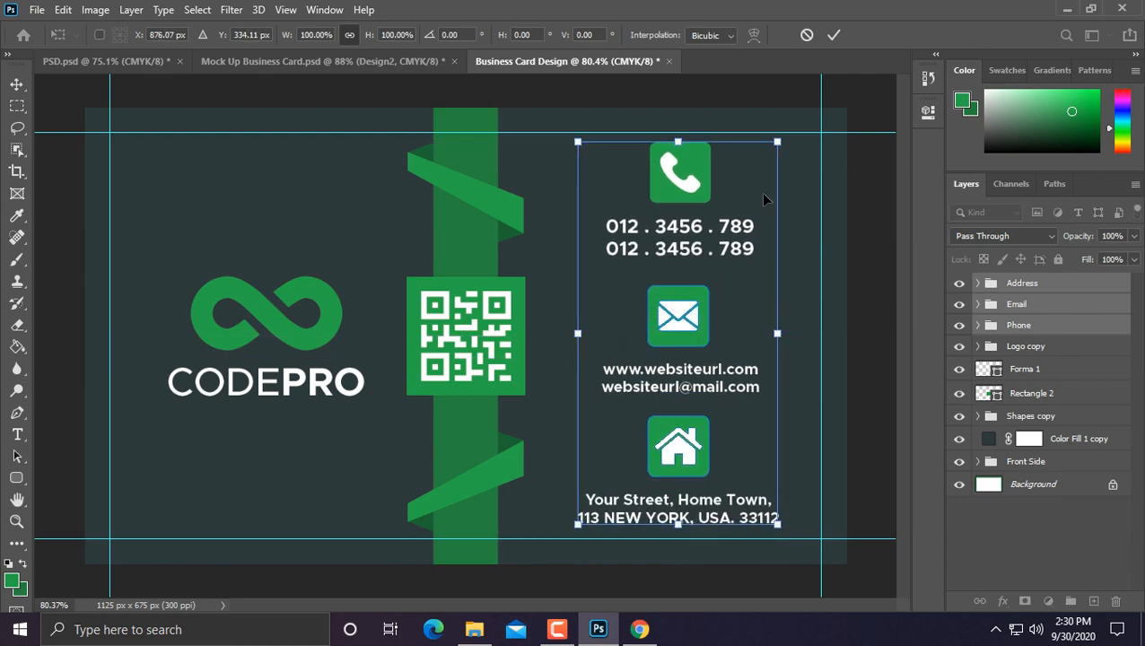
pyautogui.moveTo(777, 144); pyautogui.dragTo(760, 164)
pyautogui.moveTo(693, 238); pyautogui.dragTo(699, 238)
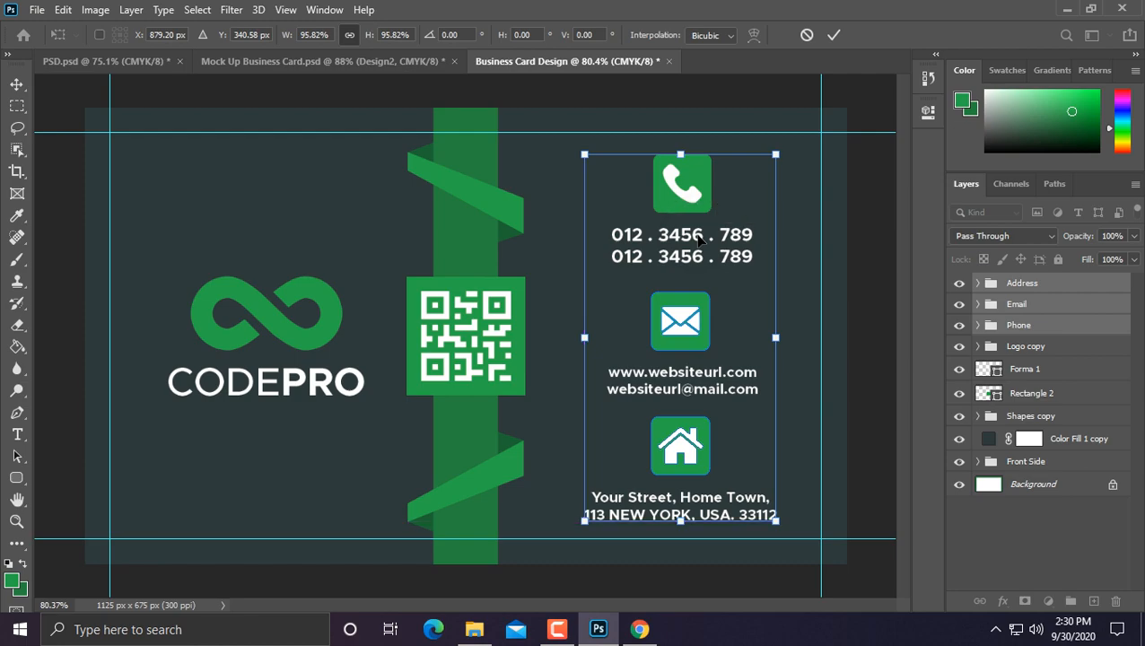
pyautogui.press('Return')
pyautogui.hotkey('ctrl', 't')
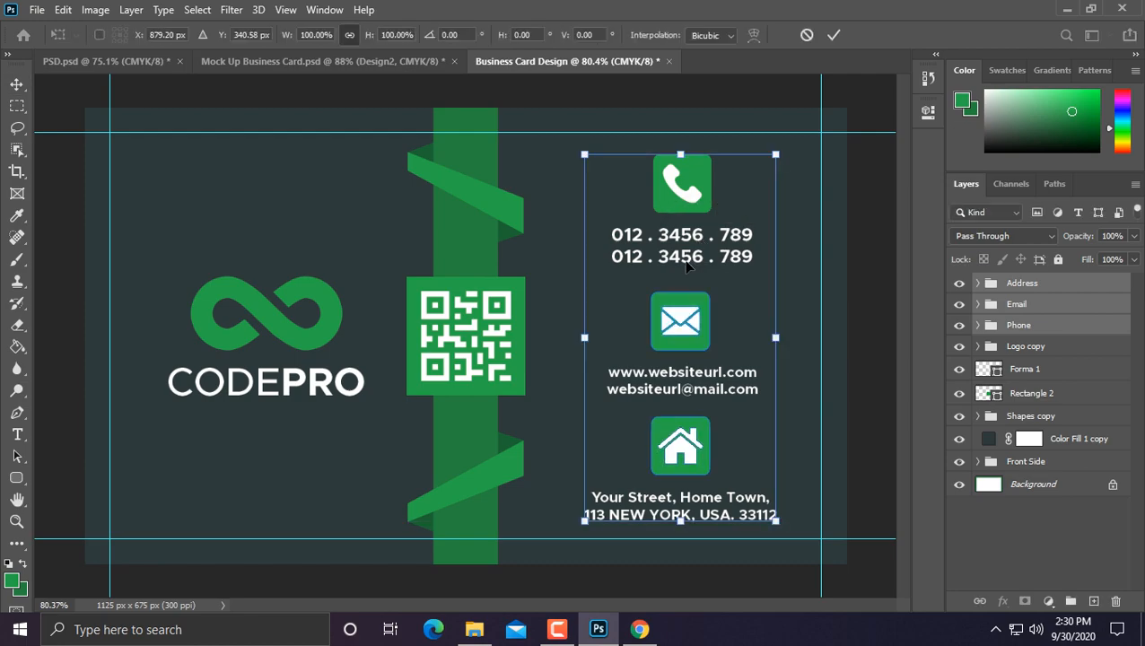
pyautogui.moveTo(688, 311); pyautogui.dragTo(689, 308)
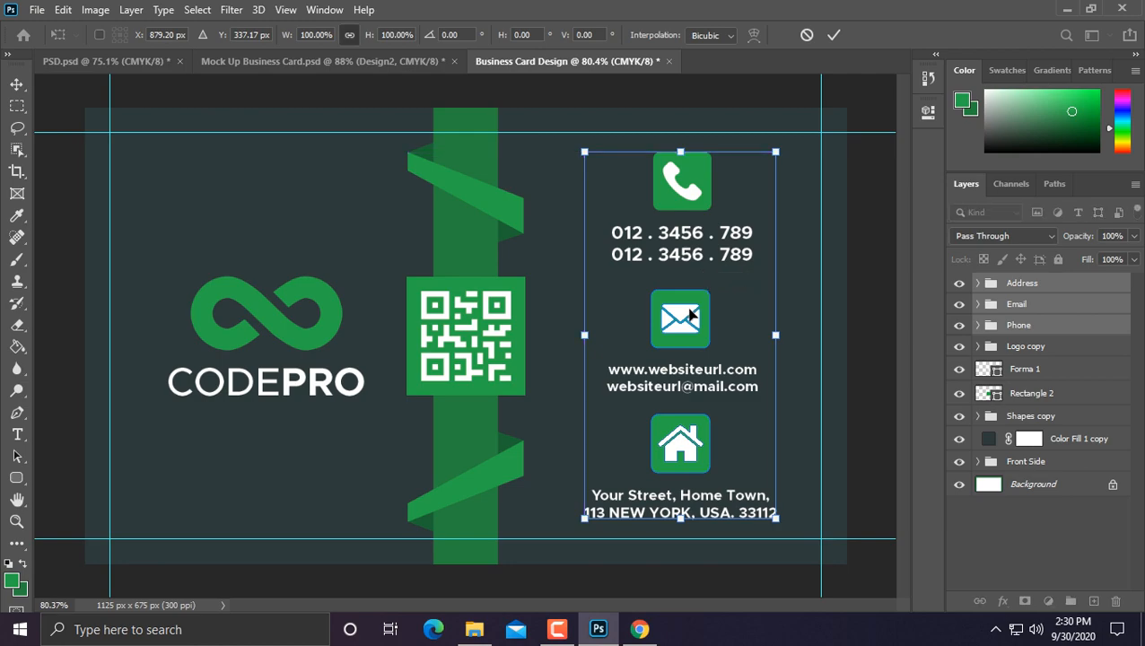
pyautogui.press('Return')
# Group all back-side layers from Address down to Color Fill 1 copy and name the group Back Side.
pyautogui.scroll(-4, 687, 315)
pyautogui.scroll(5, 686, 316)
pyautogui.scroll(-1, 686, 315)
pyautogui.scroll(1, 687, 316)
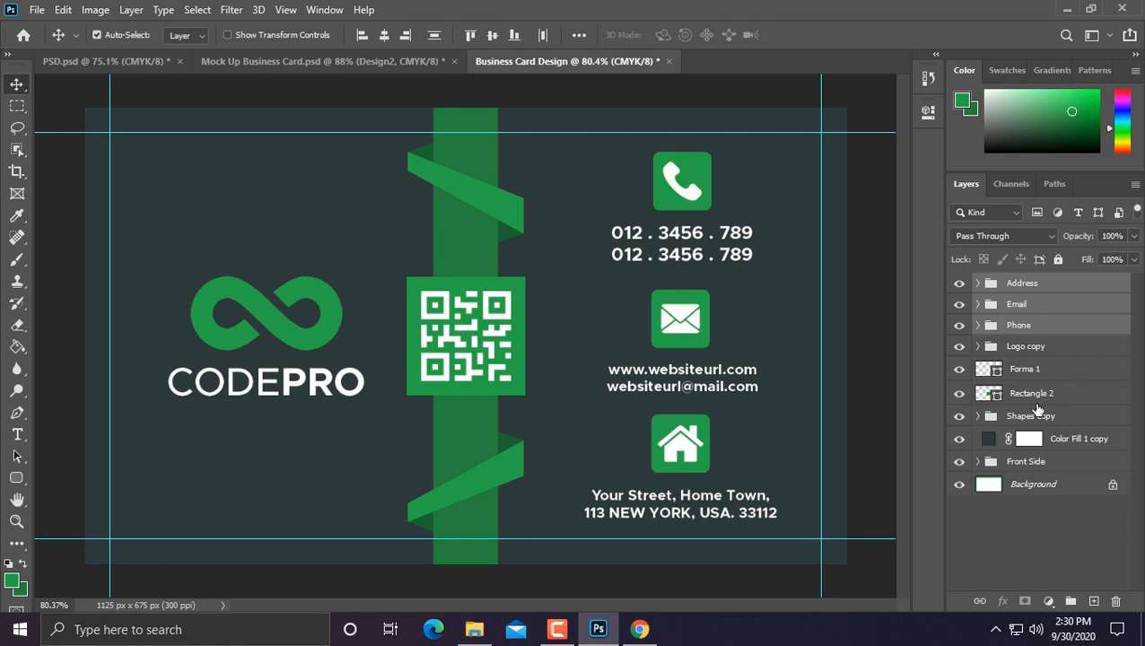
pyautogui.keyDown('shift'); pyautogui.click(1036, 397); pyautogui.keyUp('shift')
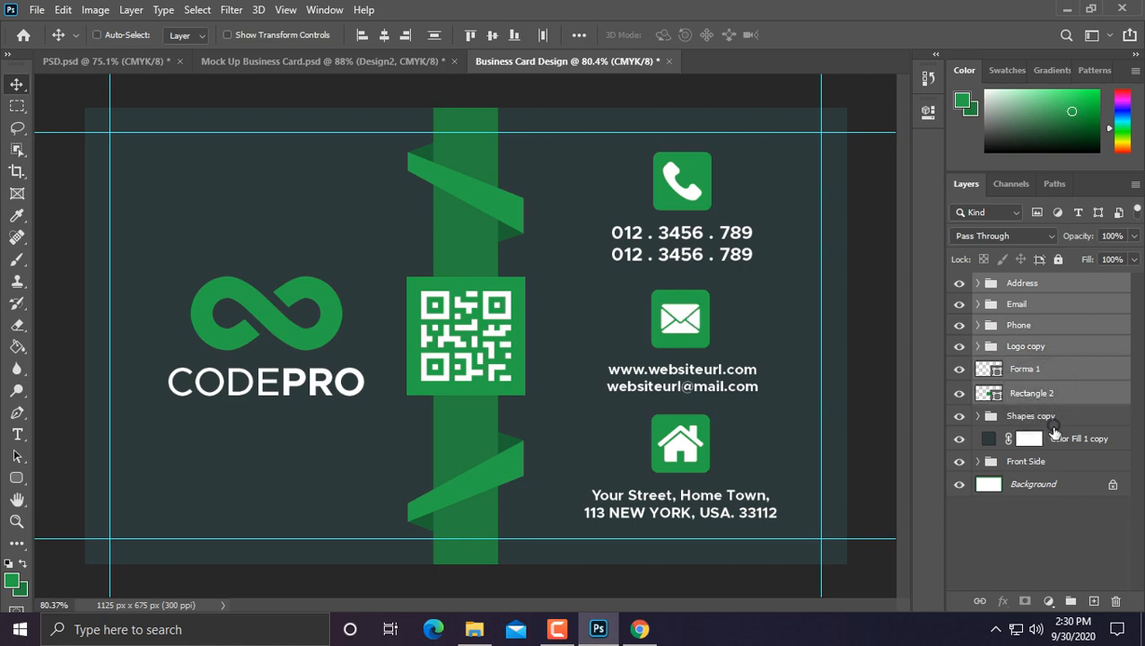
pyautogui.keyDown('shift'); pyautogui.click(1051, 418); pyautogui.keyUp('shift')
pyautogui.keyDown('ctrl'); pyautogui.click(1064, 434); pyautogui.keyUp('ctrl')
pyautogui.click(1073, 600)
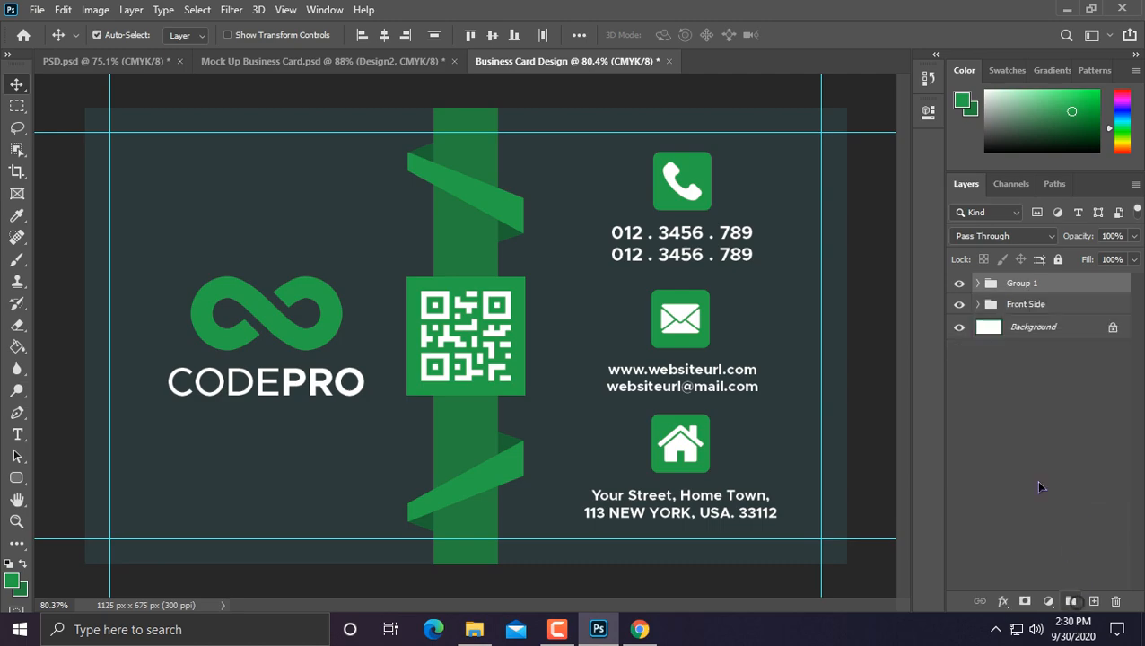
pyautogui.doubleClick(1020, 284)
pyautogui.write('Back Side')
pyautogui.press('Return')
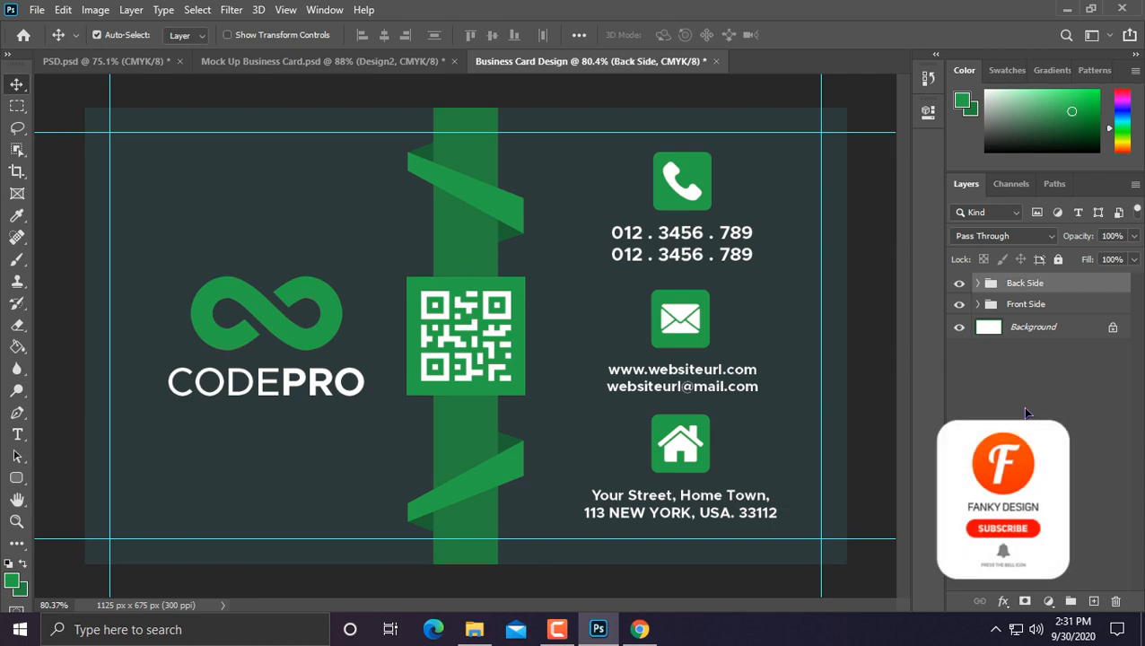